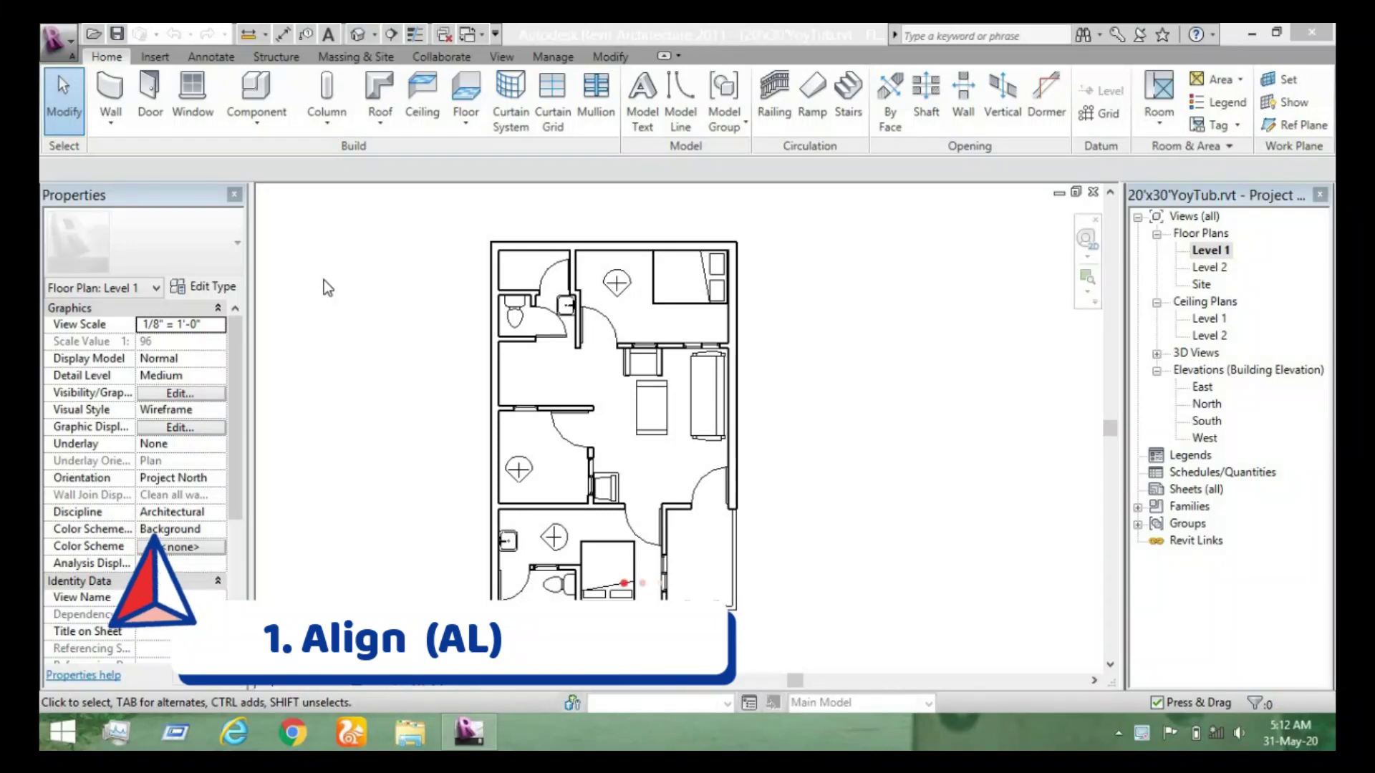
Align the television's edge to the rectangular table's left edge with AL.
key(a)
key(l)
scroll(535, 594, up, 2)
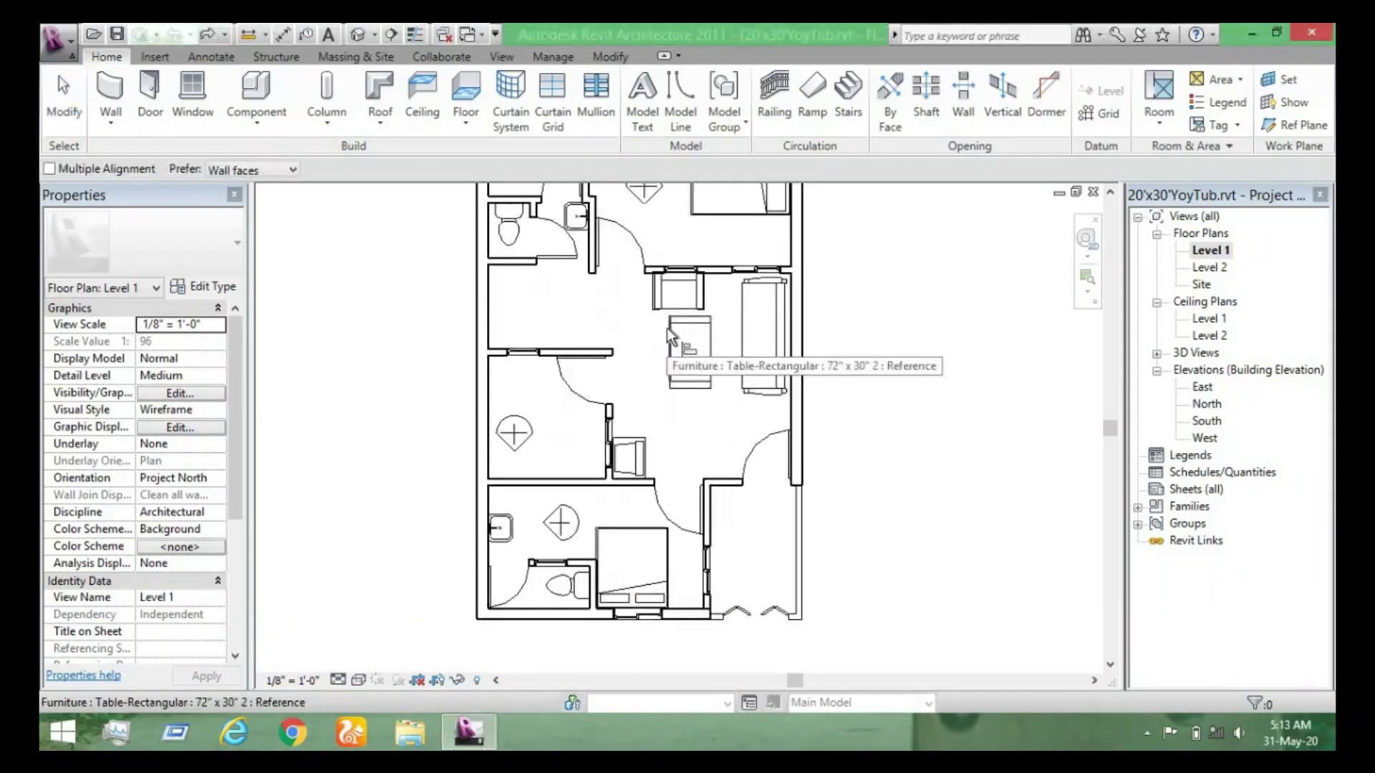
click(659, 433)
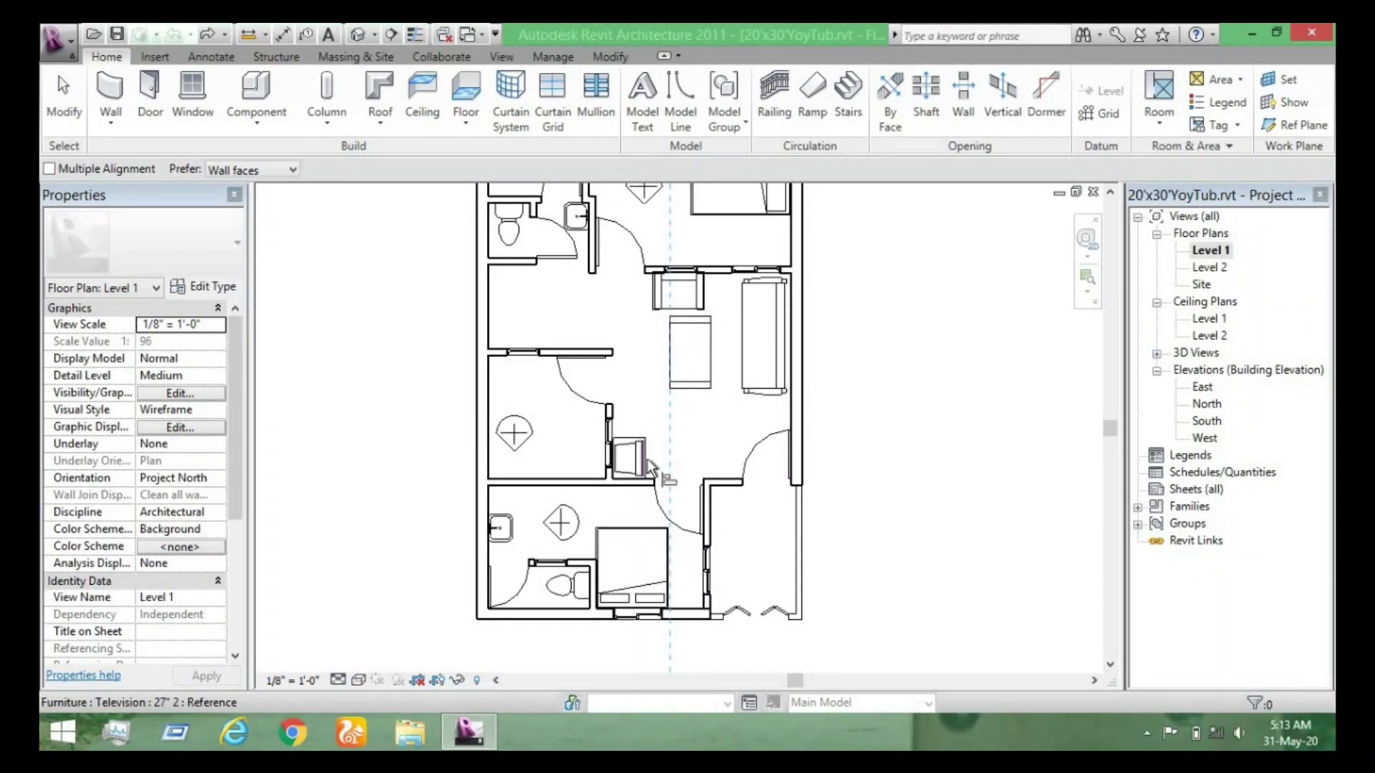
scroll(652, 467, up, 2)
click(647, 458)
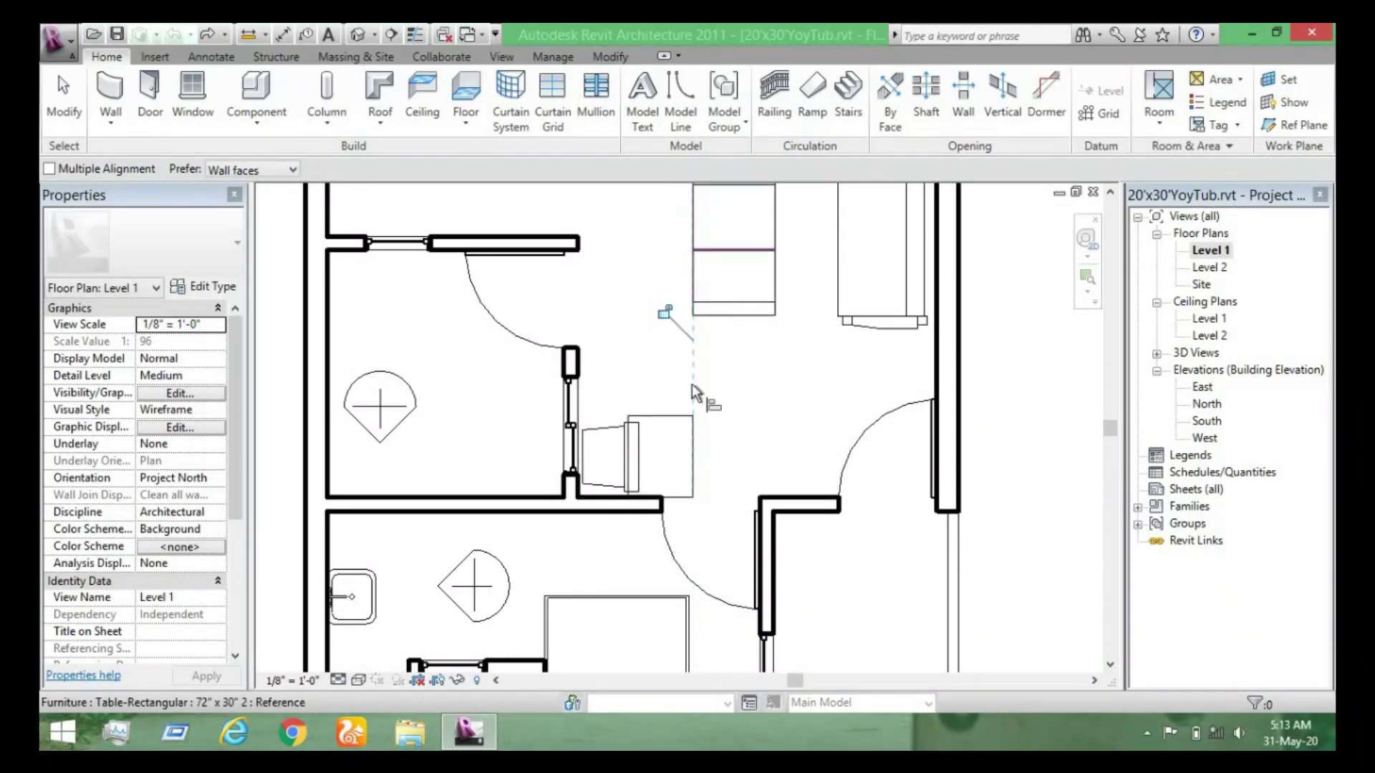
scroll(683, 351, down, 2)
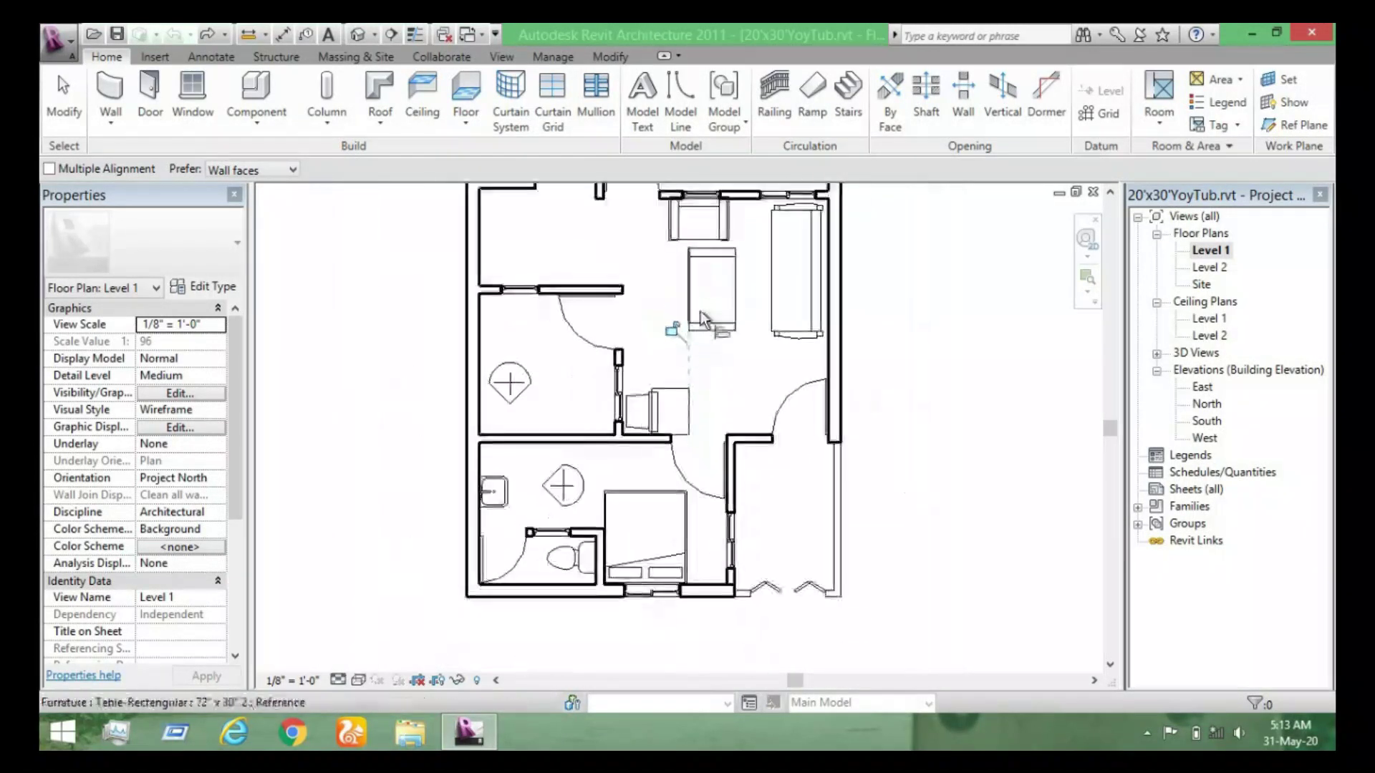
scroll(687, 369, up, 1)
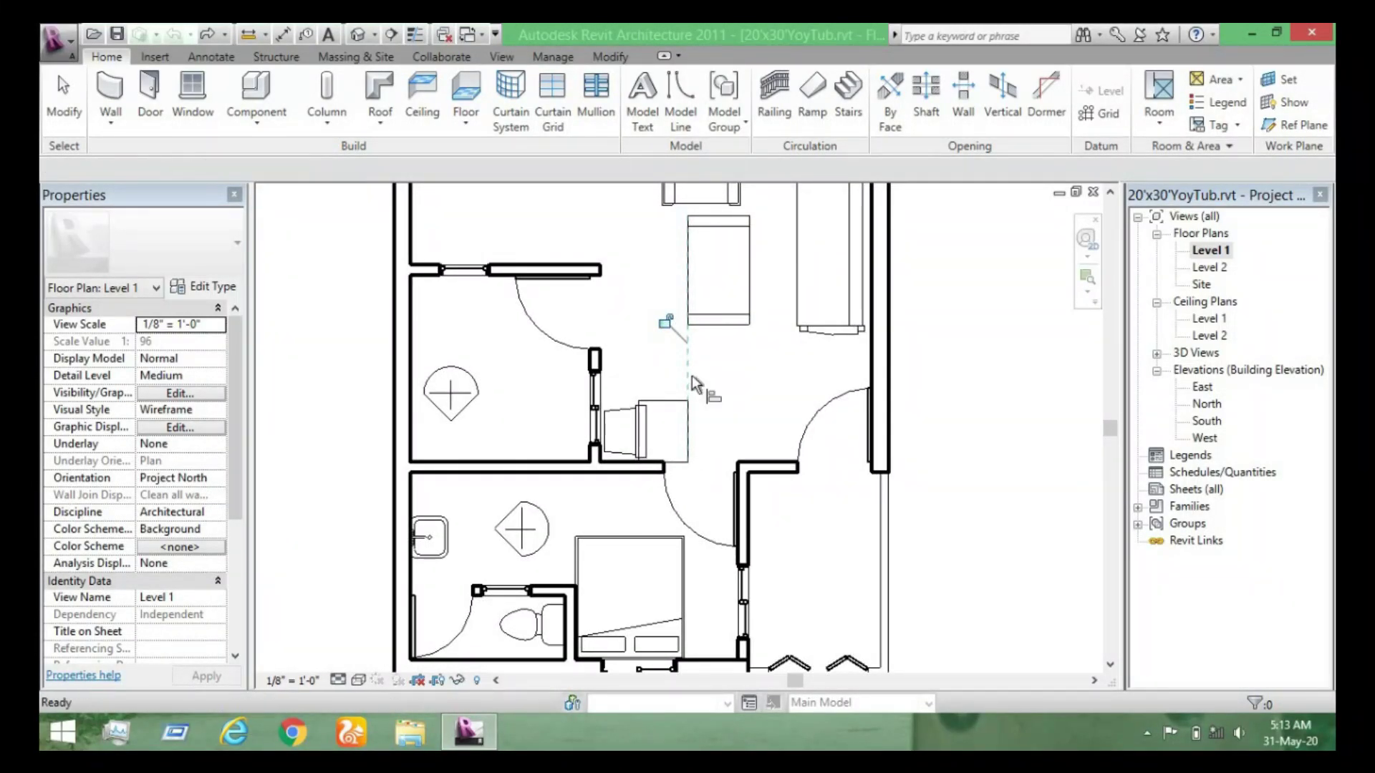
scroll(691, 383, up, 1)
scroll(695, 387, down, 2)
middle_drag(698, 394, 691, 396)
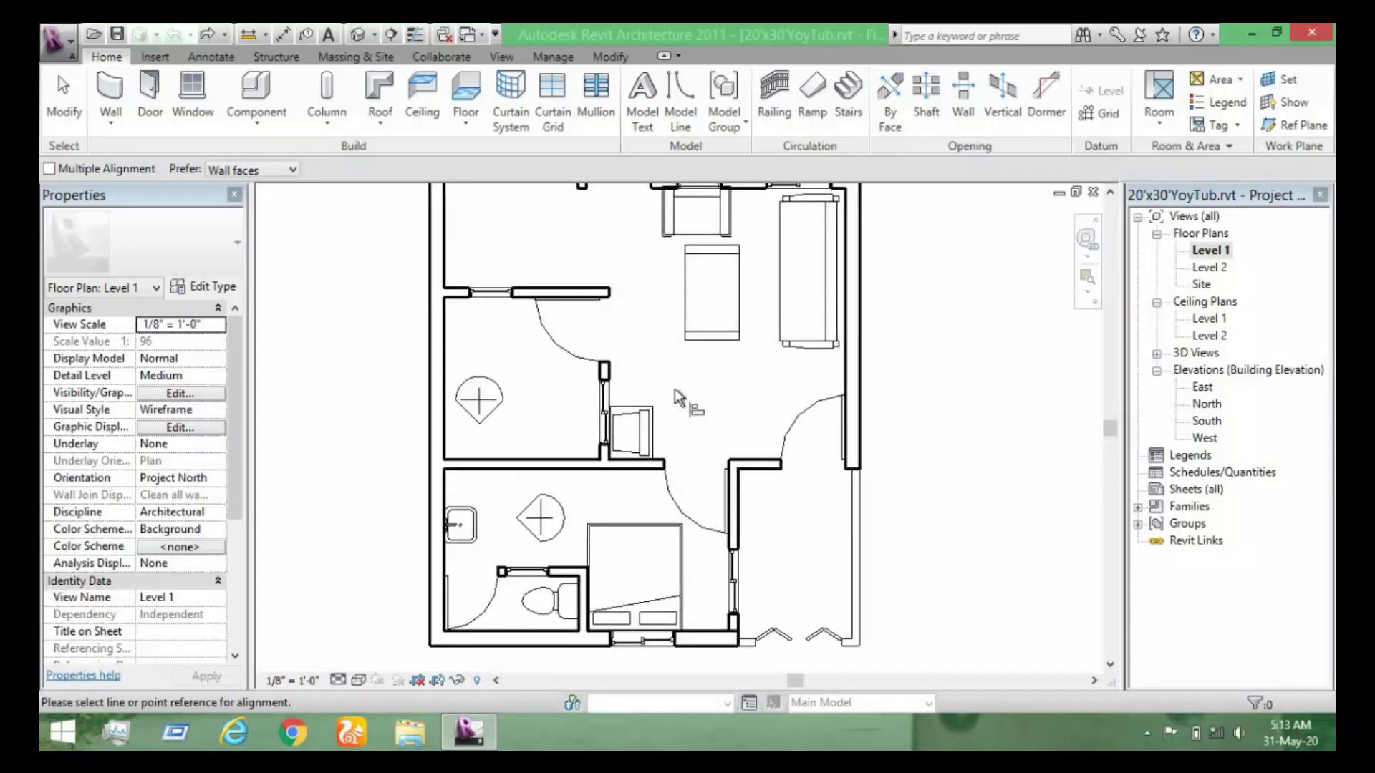
key(a)
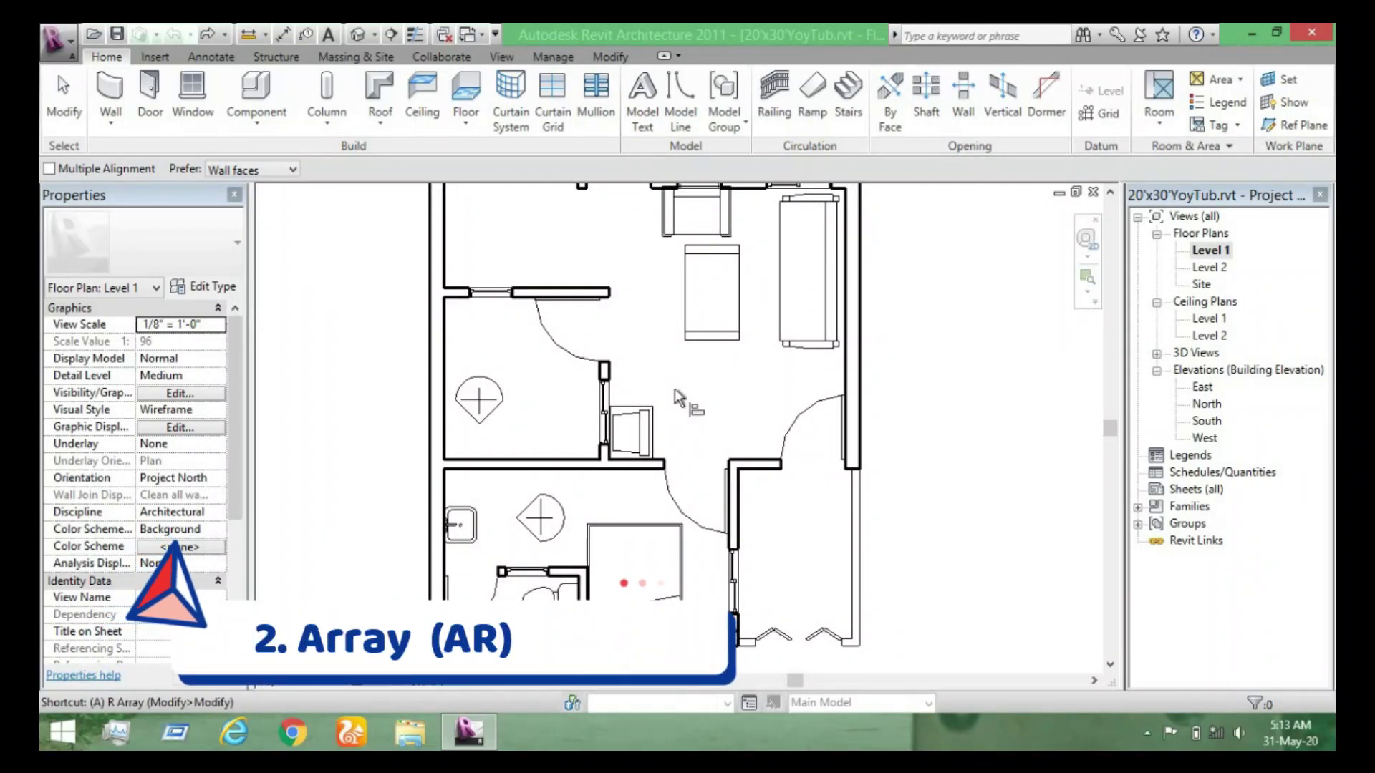
key(r)
scroll(672, 433, up, 1)
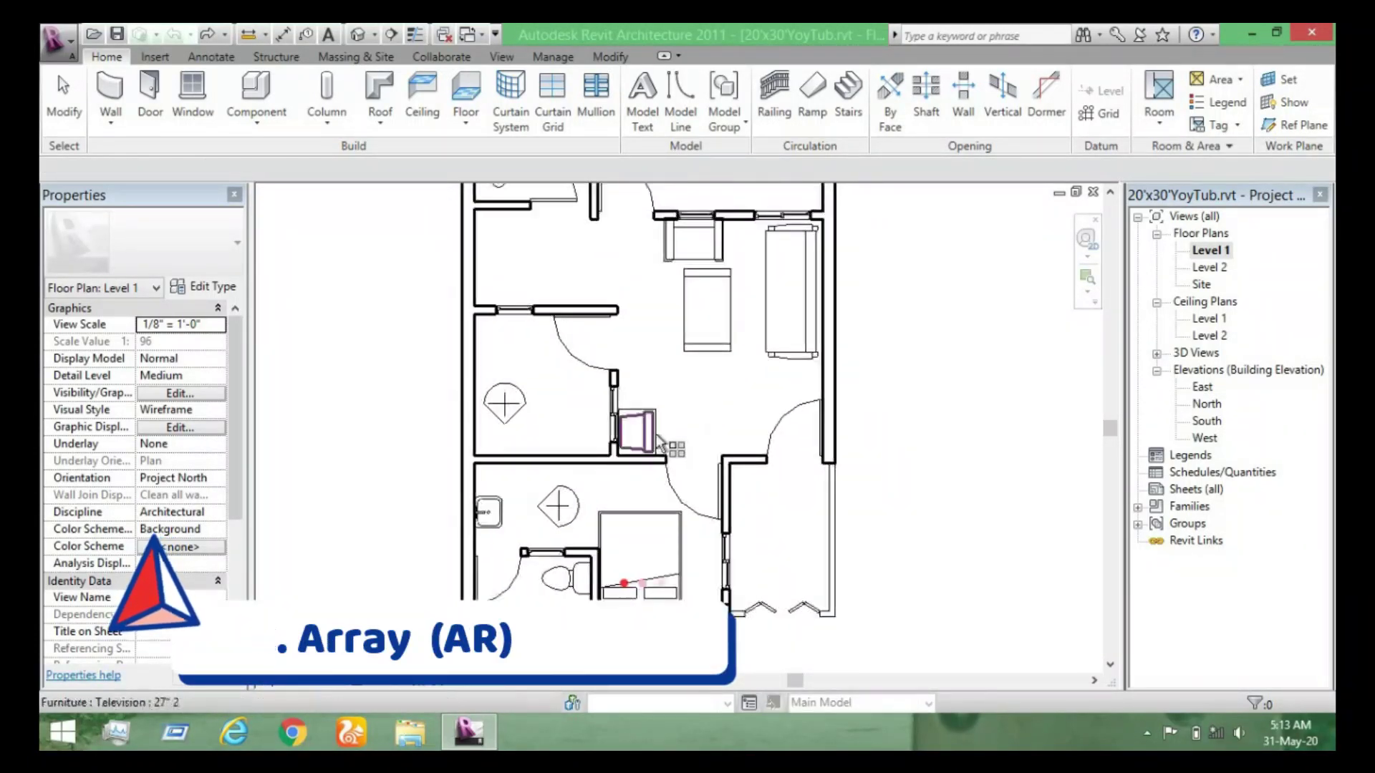
click(652, 428)
key(Escape)
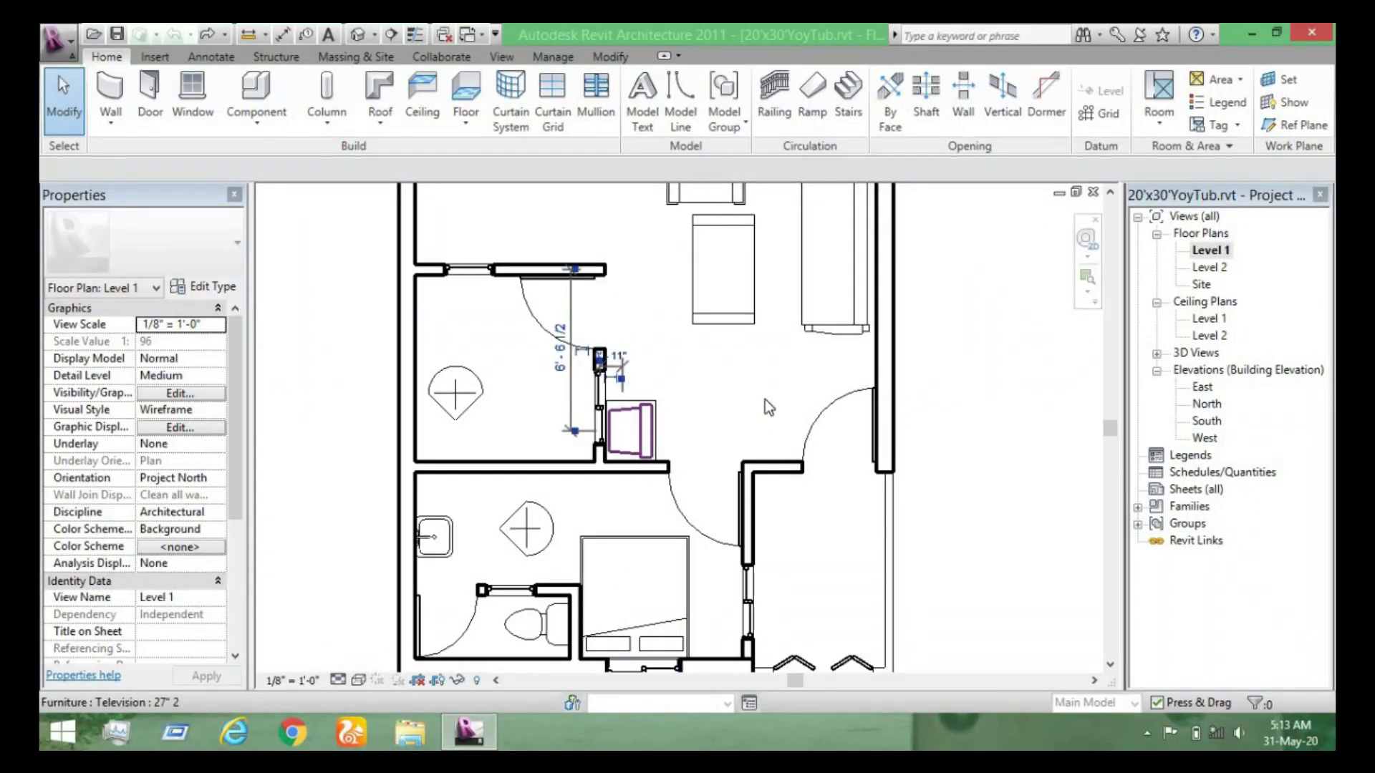
ctrl+click(630, 430)
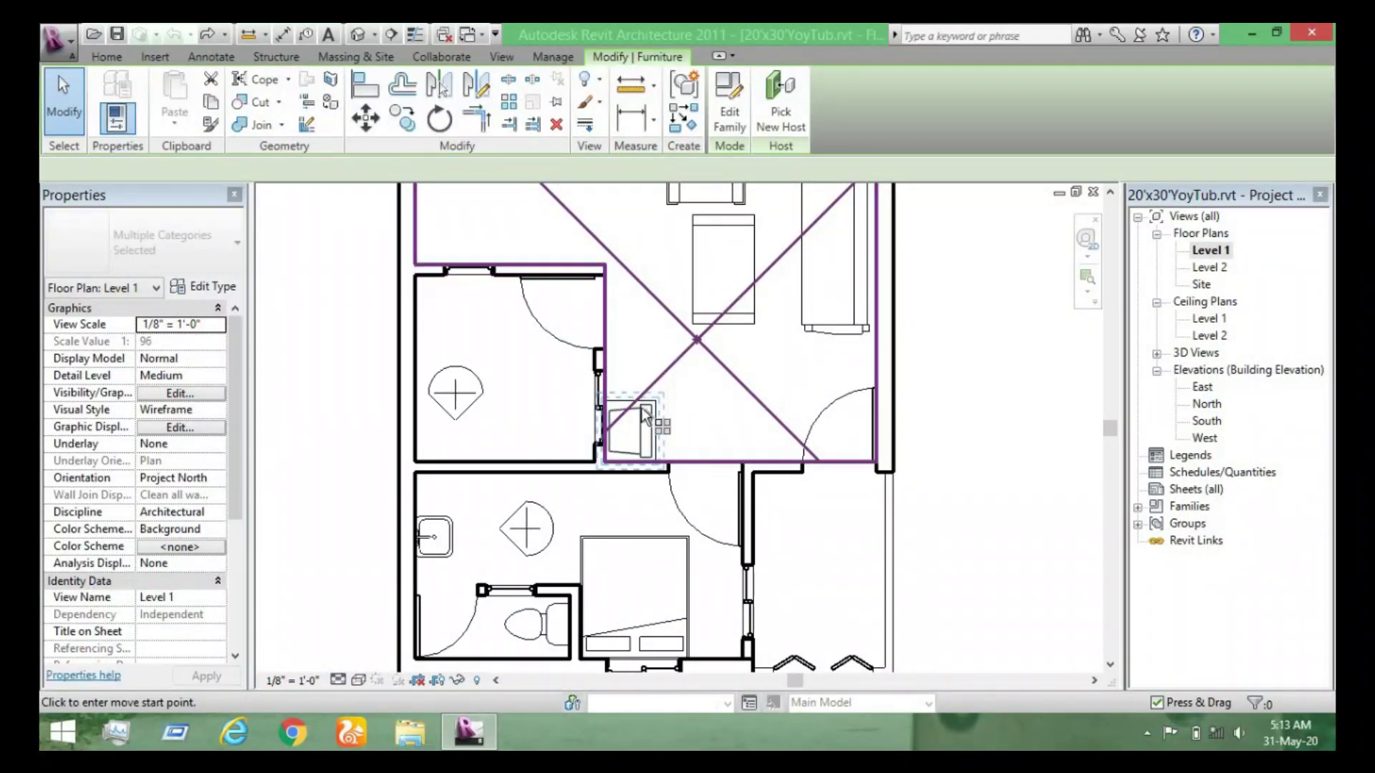
key(a)
key(r)
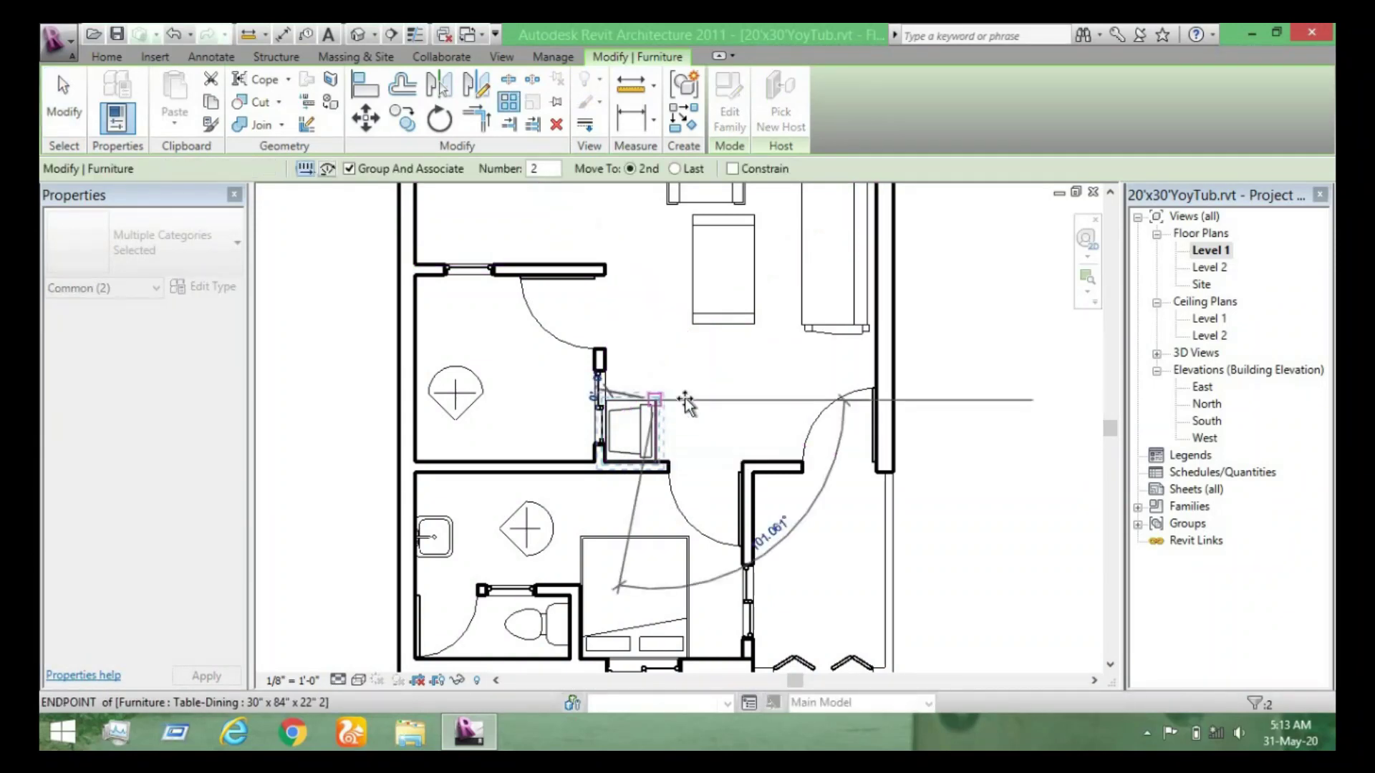
click(655, 399)
text(5)
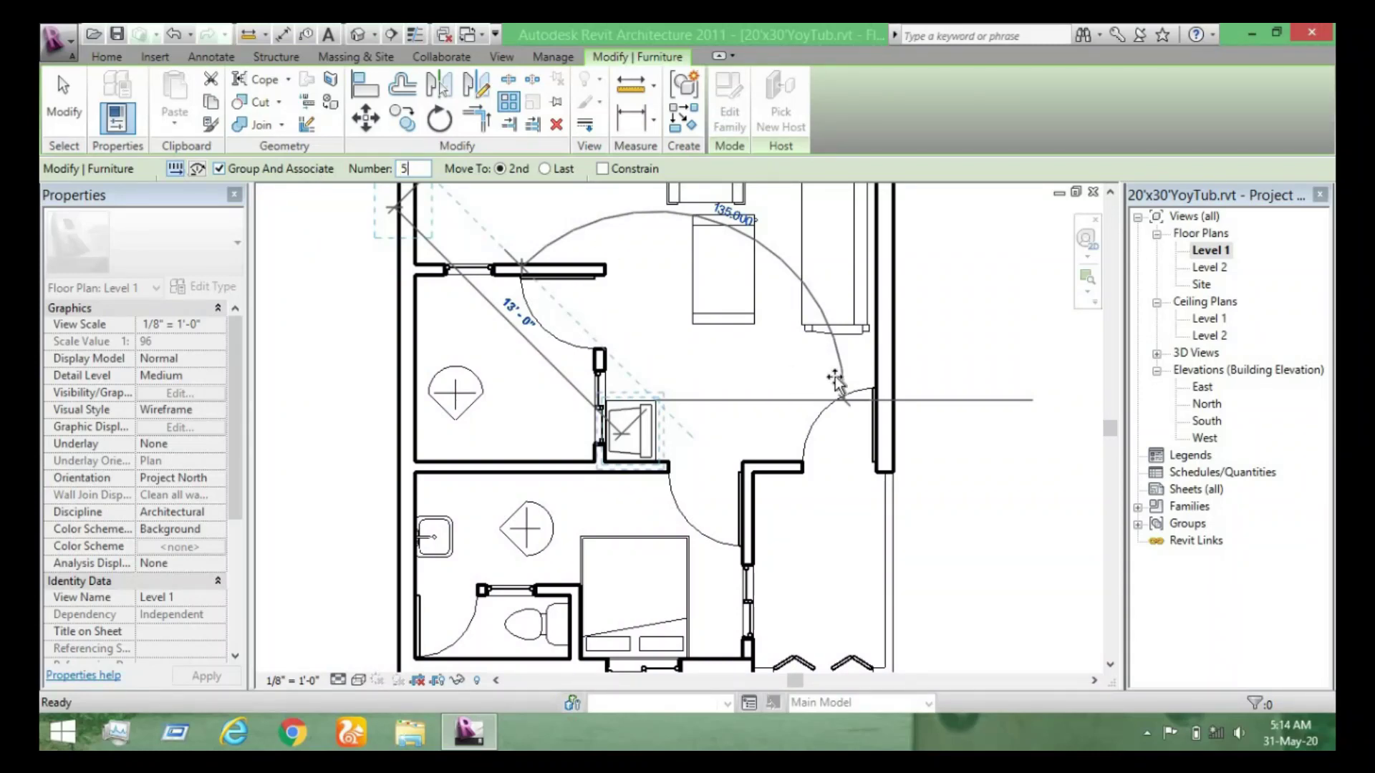
click(976, 398)
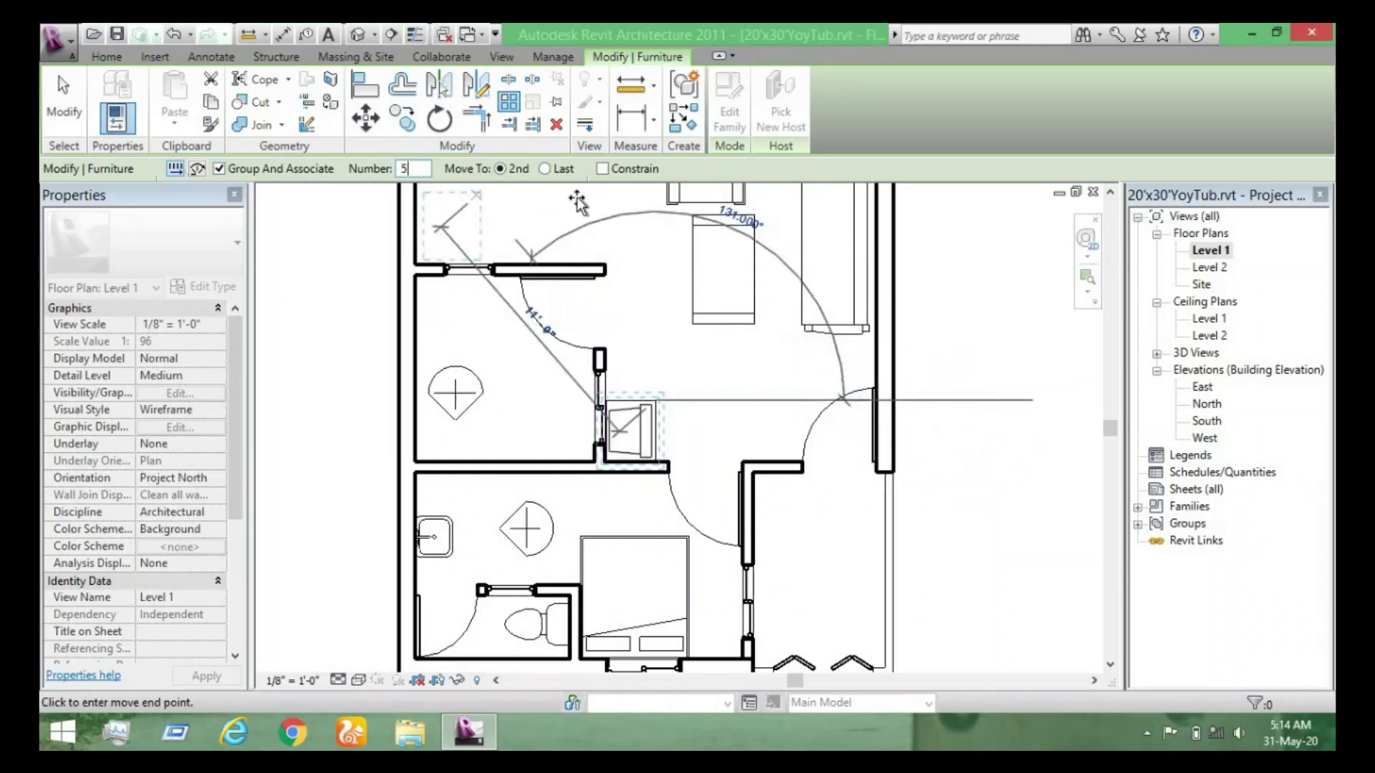
click(544, 168)
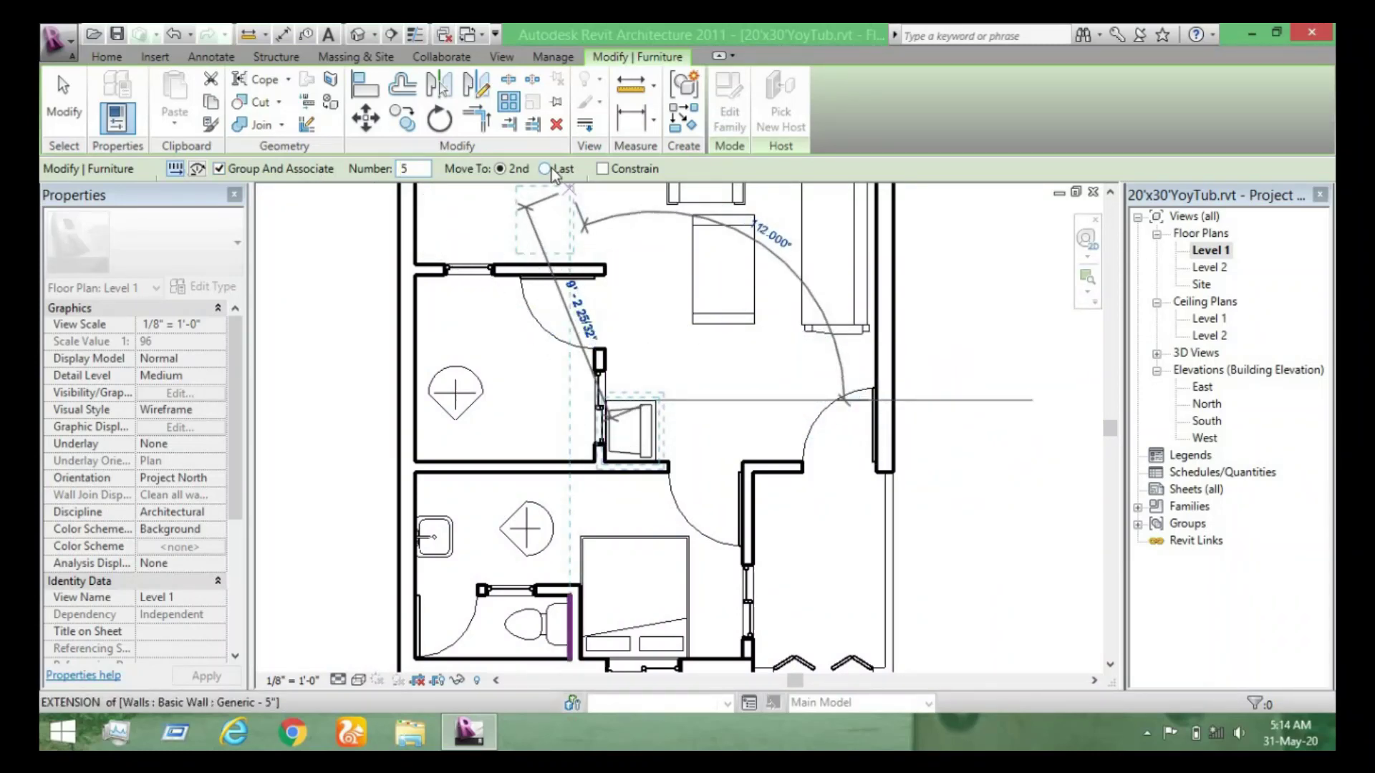
click(1024, 400)
scroll(578, 378, down, 2)
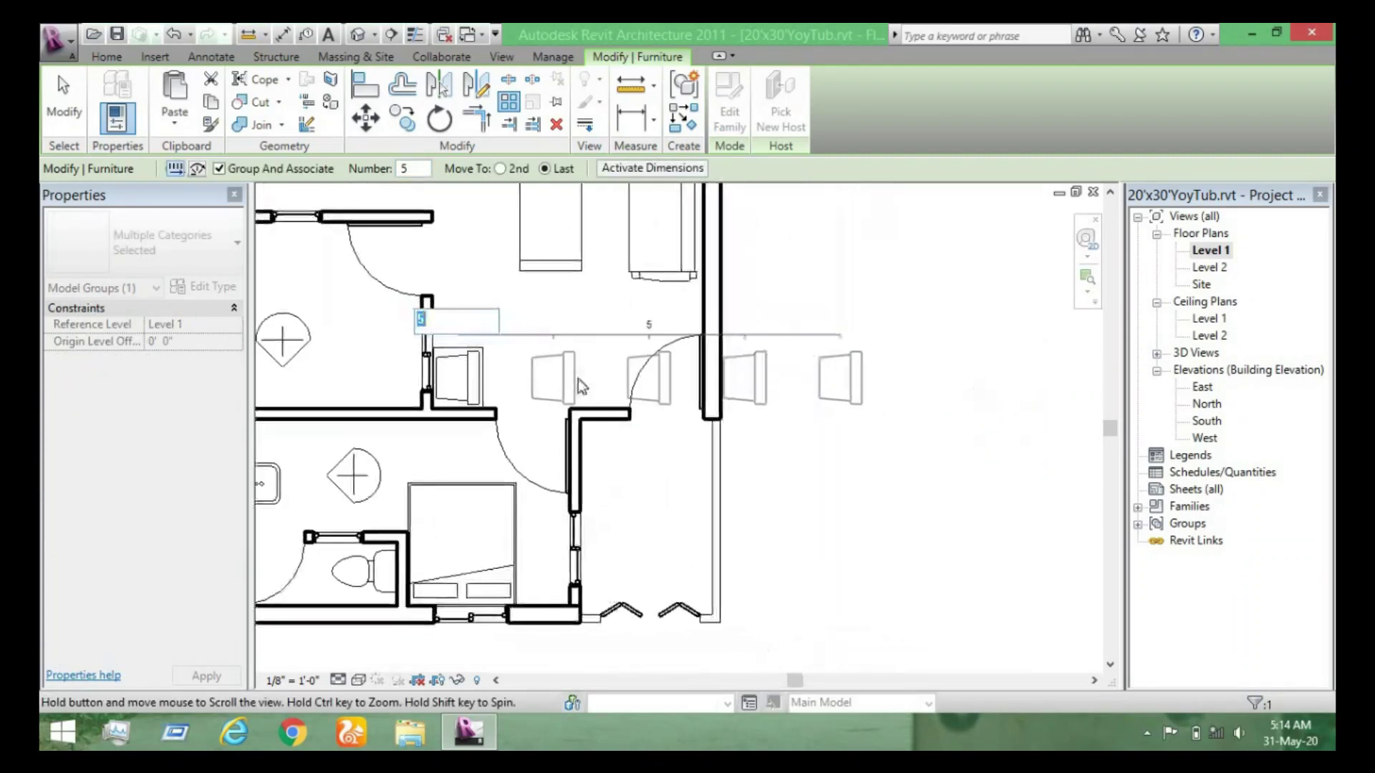
scroll(583, 374, down, 1)
scroll(590, 368, up, 2)
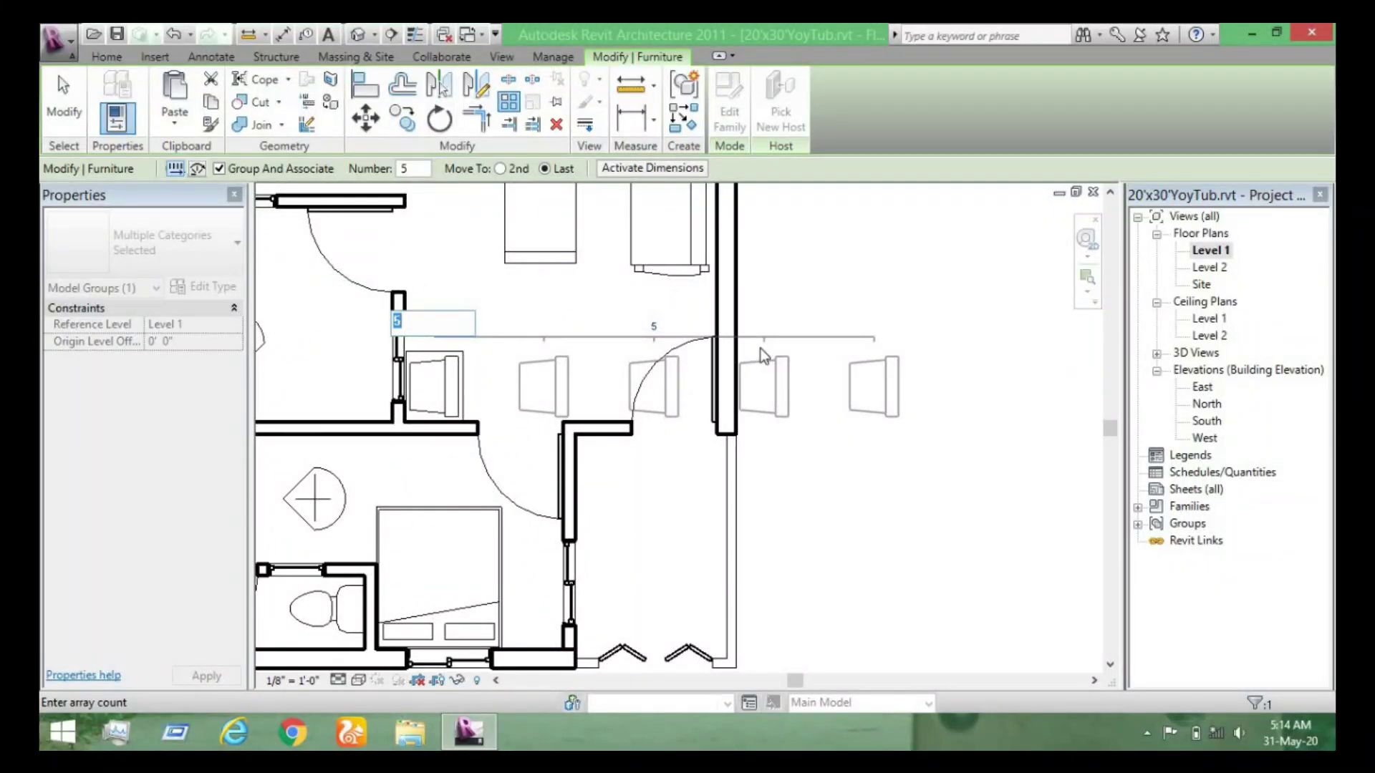
key(Return)
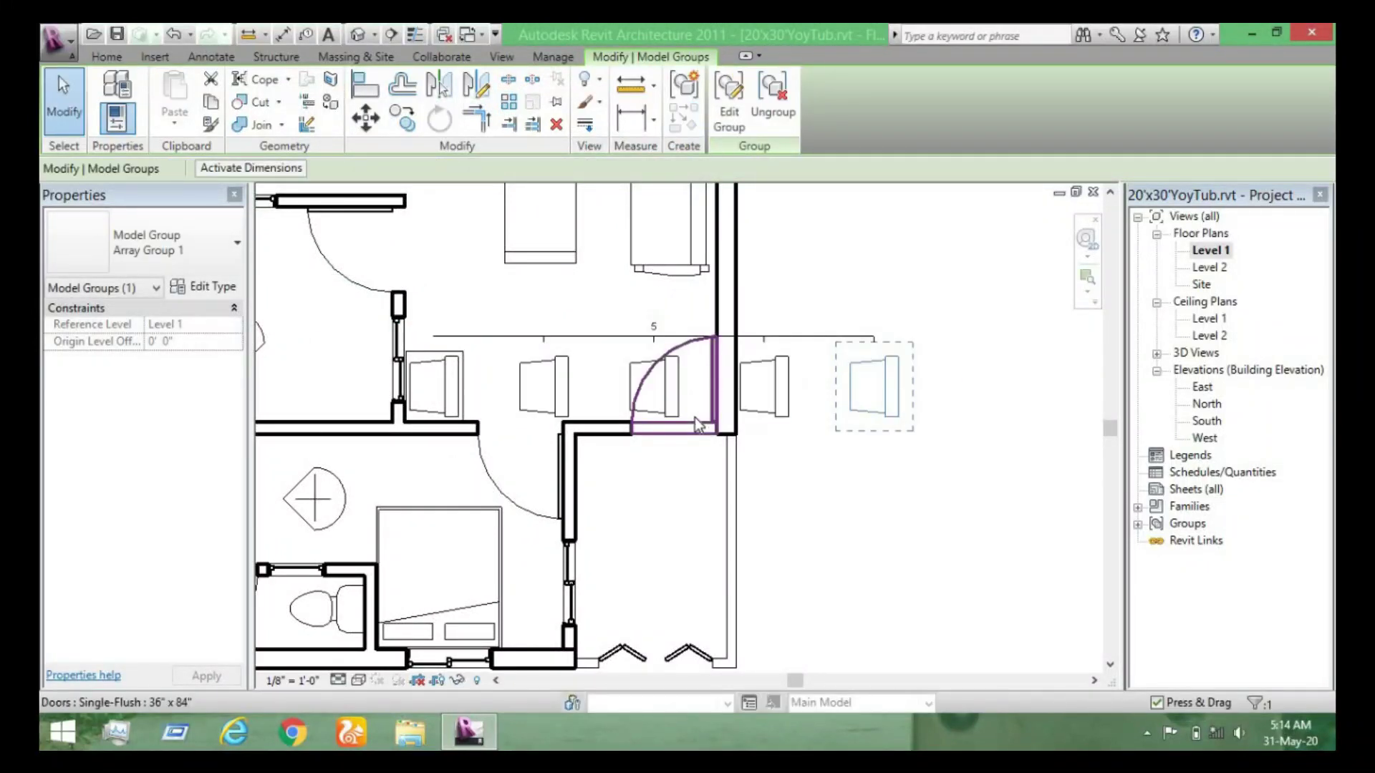
key(ctrl+z)
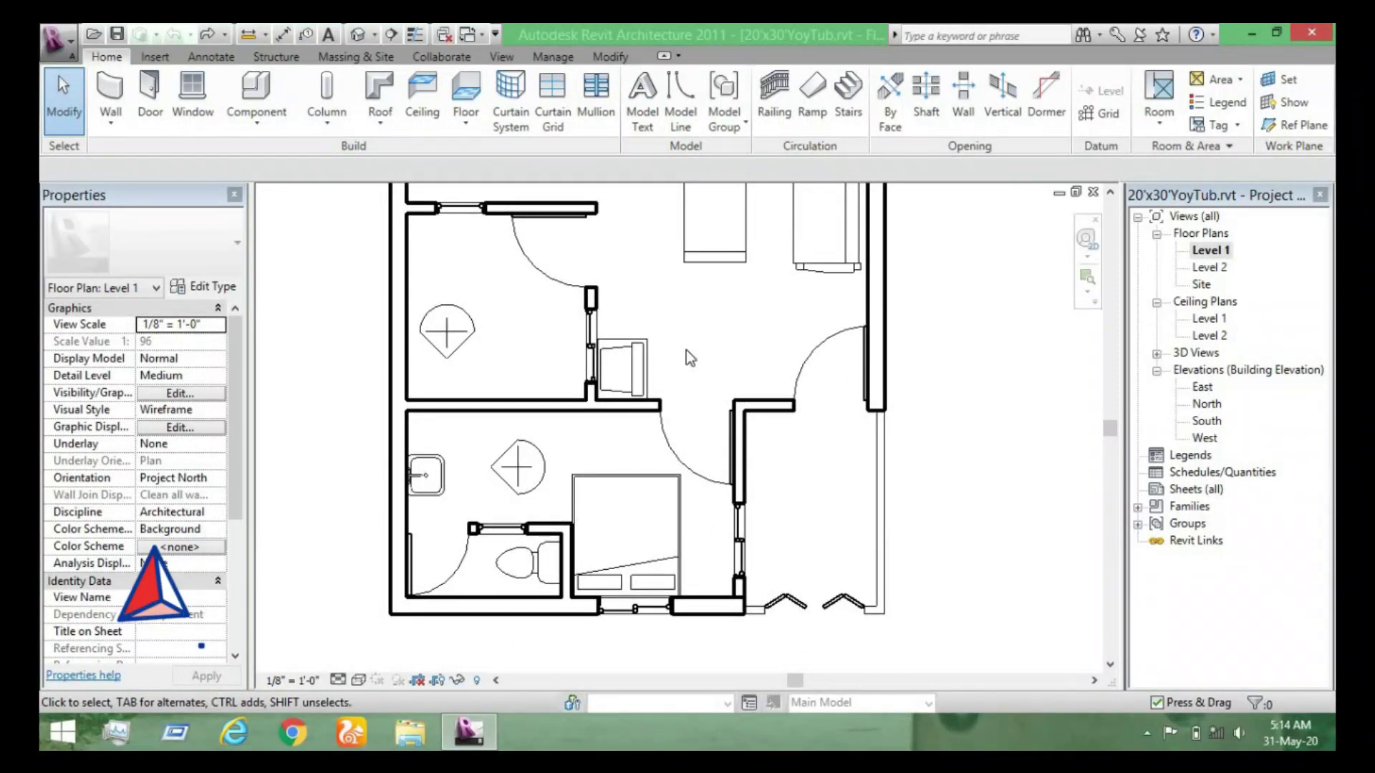
Start the Component tool, dismiss the missing tag prompt, and choose Toilet-Domestic-3D.
key(c)
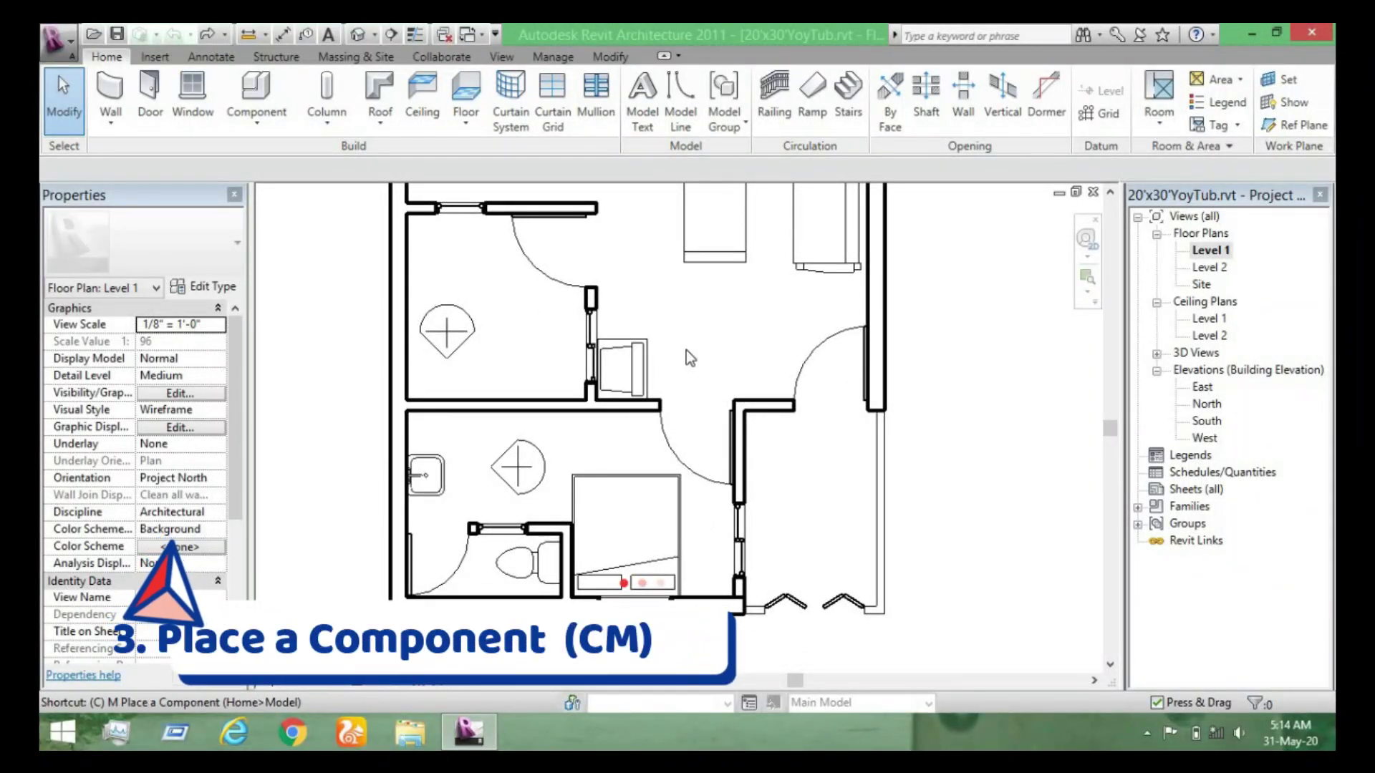
key(m)
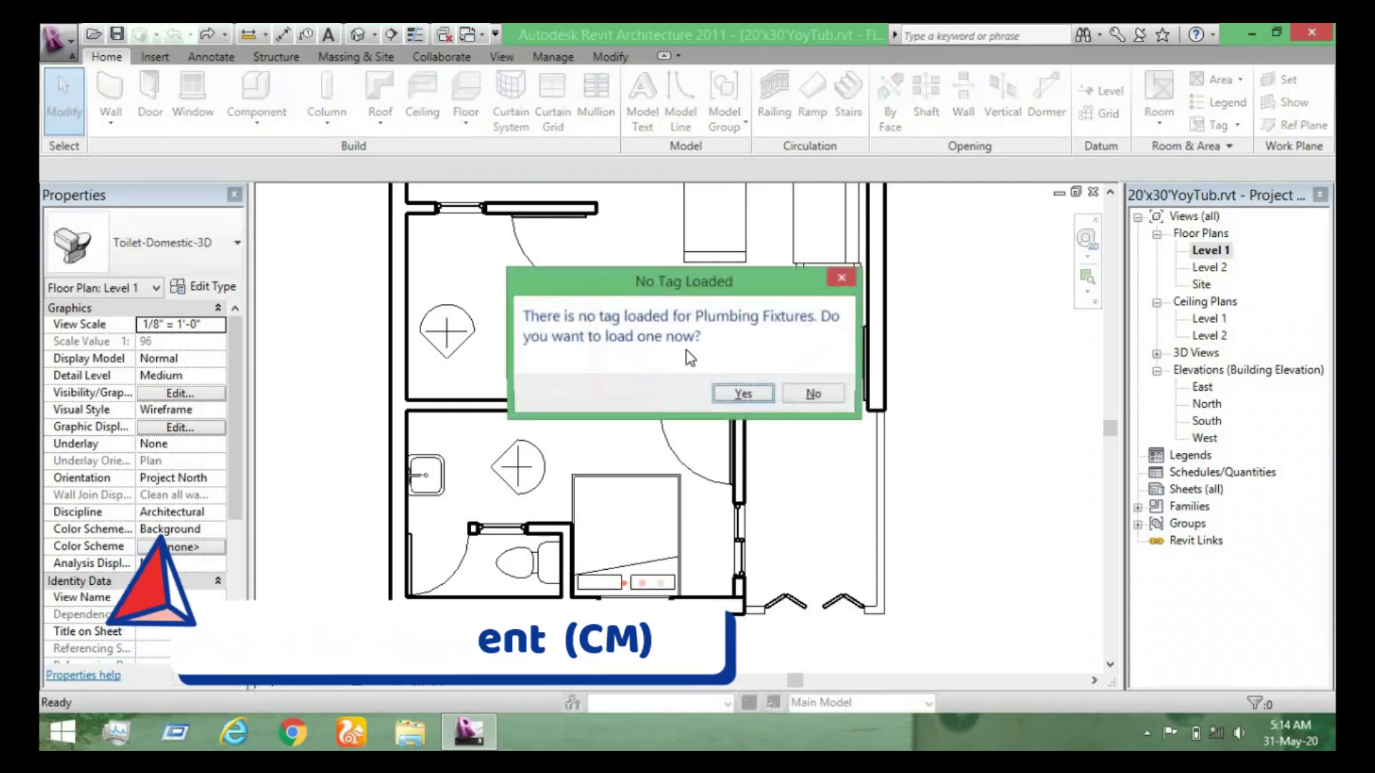
click(743, 395)
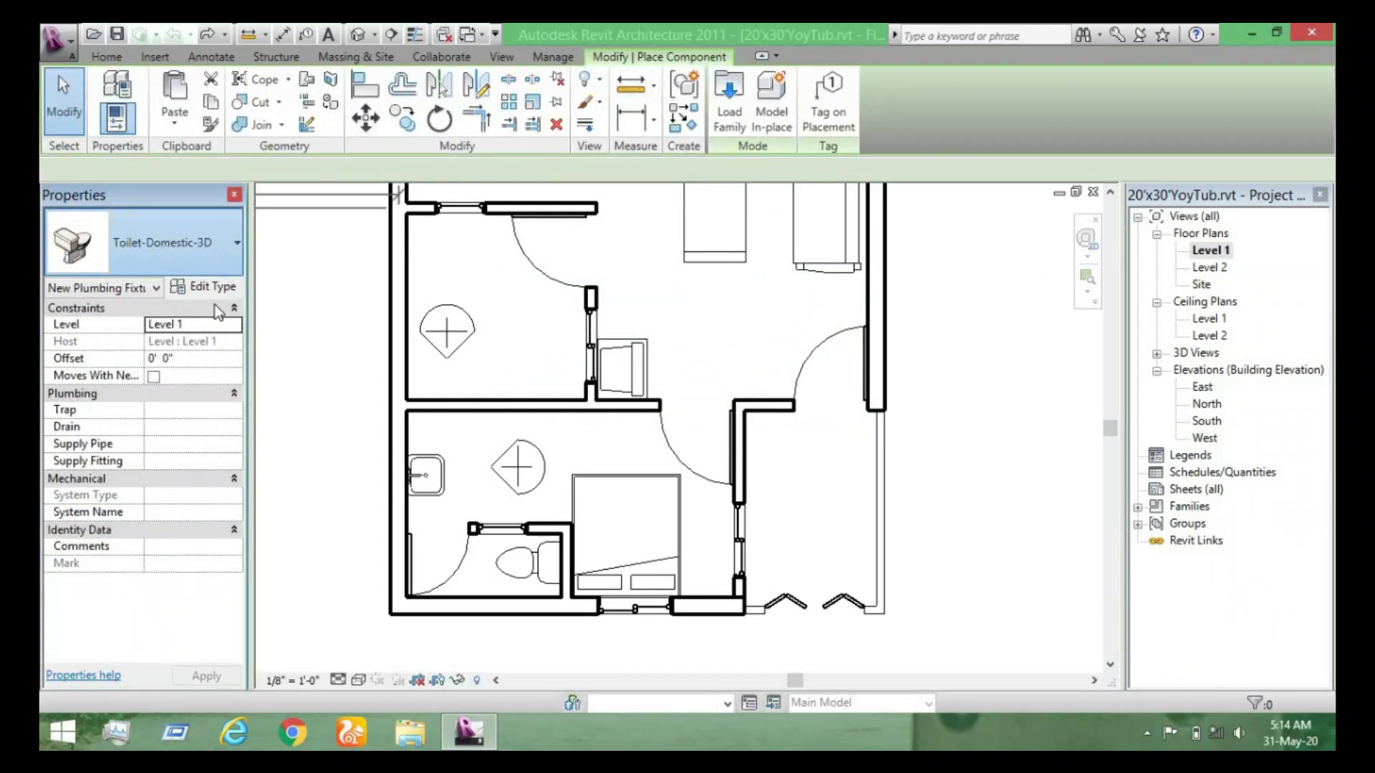
click(230, 264)
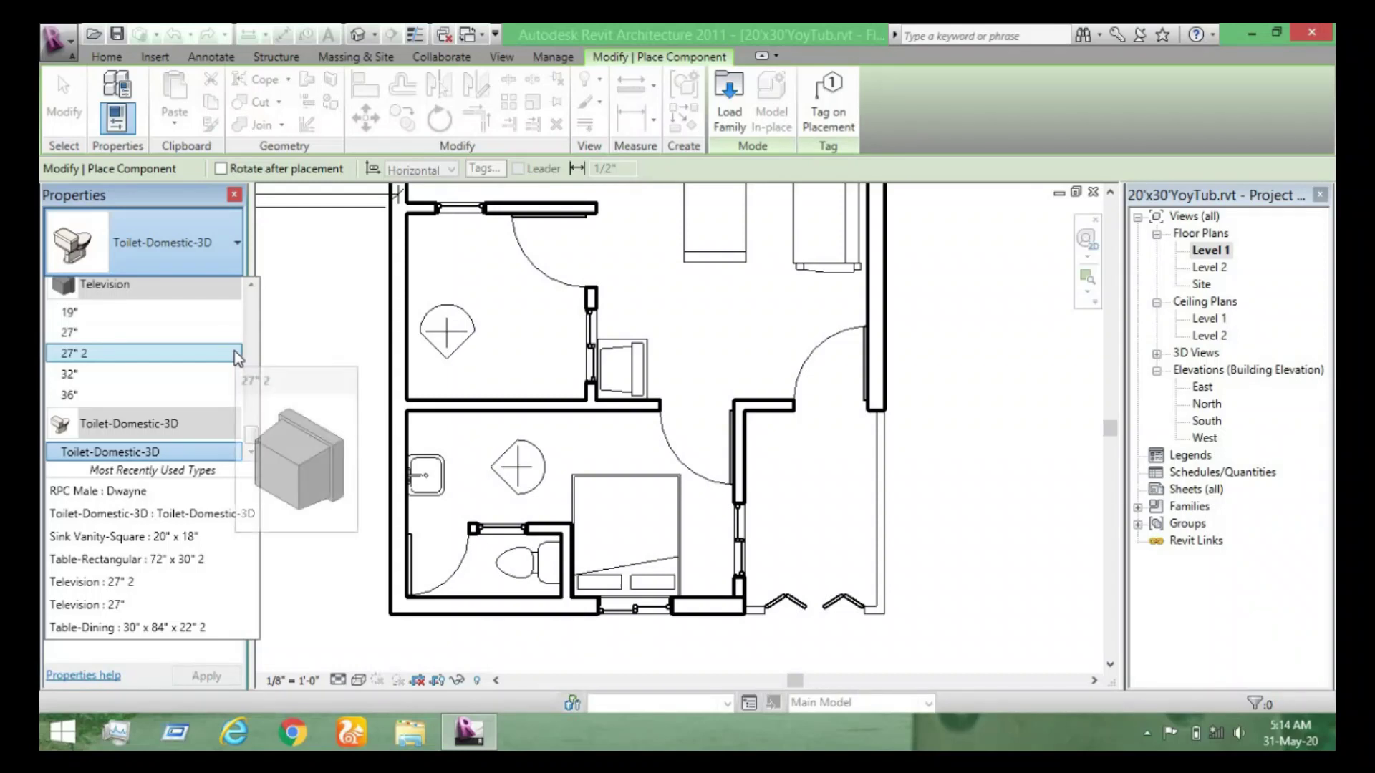
scroll(235, 351, up, 3)
scroll(234, 351, up, 2)
scroll(234, 350, up, 3)
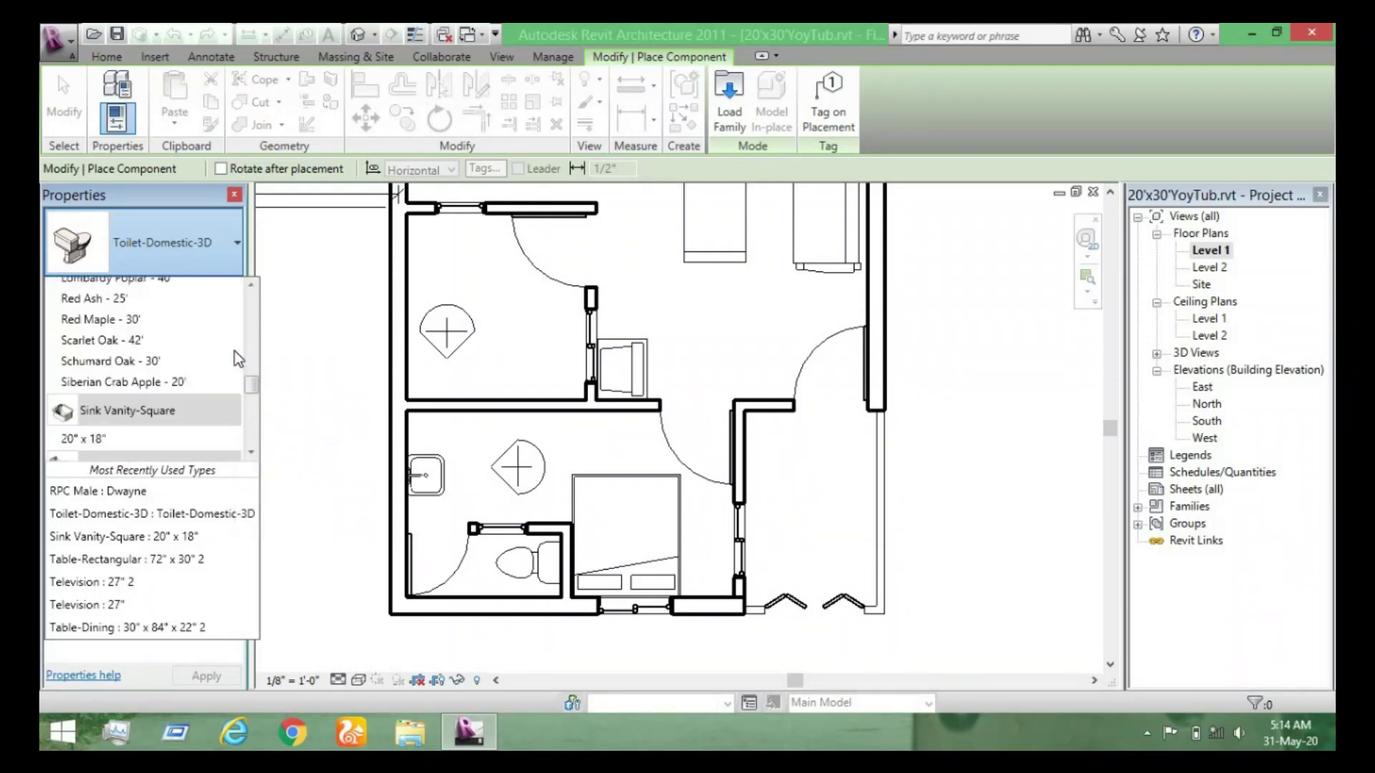
scroll(234, 351, up, 3)
scroll(234, 351, up, 3)
scroll(235, 350, up, 5)
scroll(234, 350, up, 4)
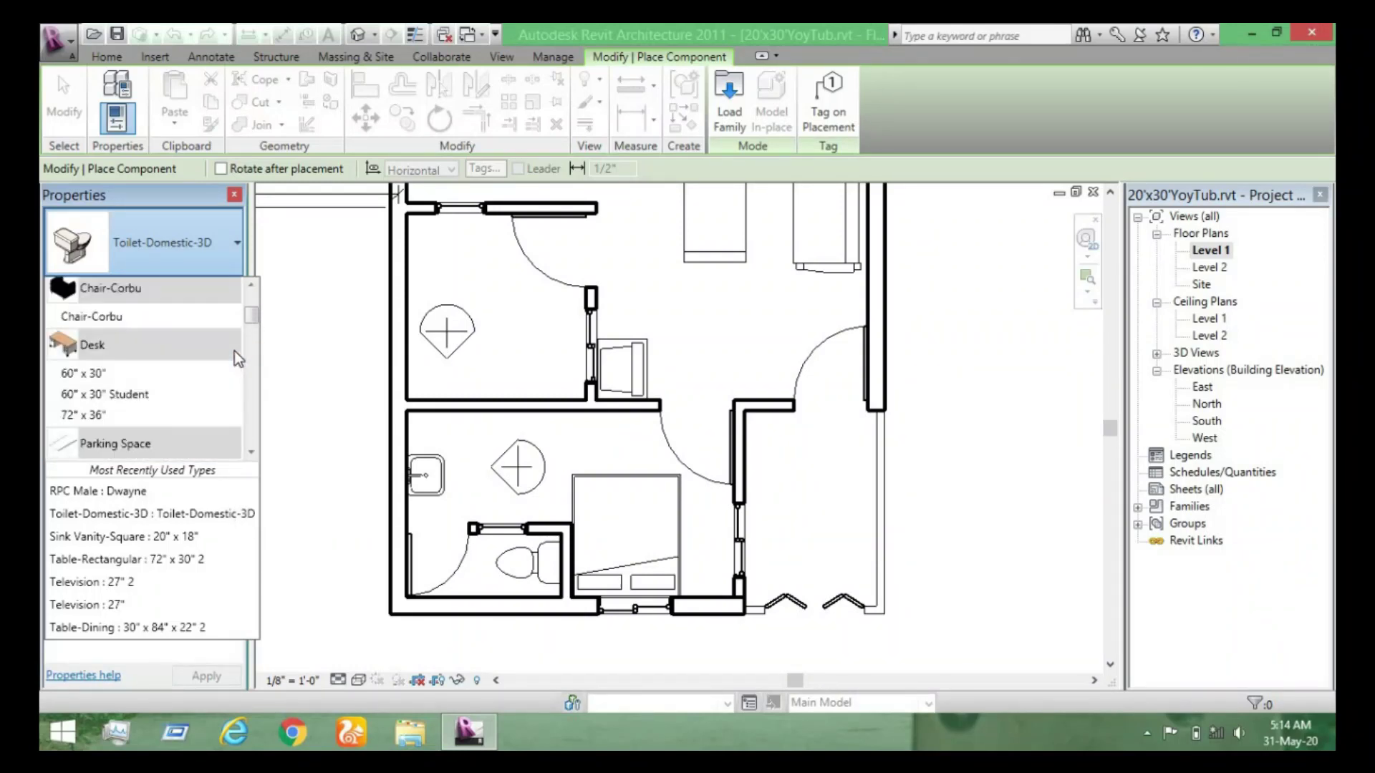
scroll(234, 351, up, 3)
scroll(234, 351, down, 2)
scroll(234, 351, down, 4)
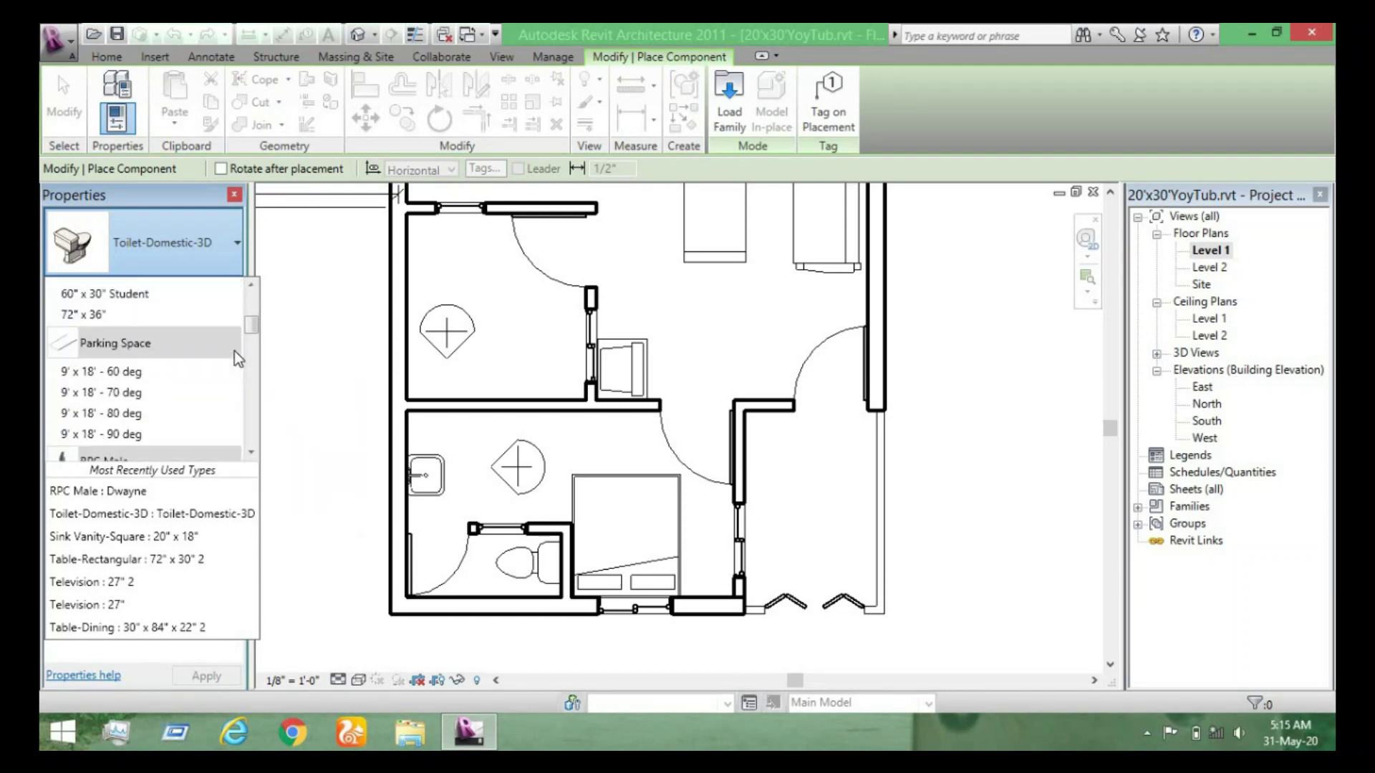
scroll(234, 351, down, 5)
scroll(234, 351, down, 5)
scroll(234, 350, down, 3)
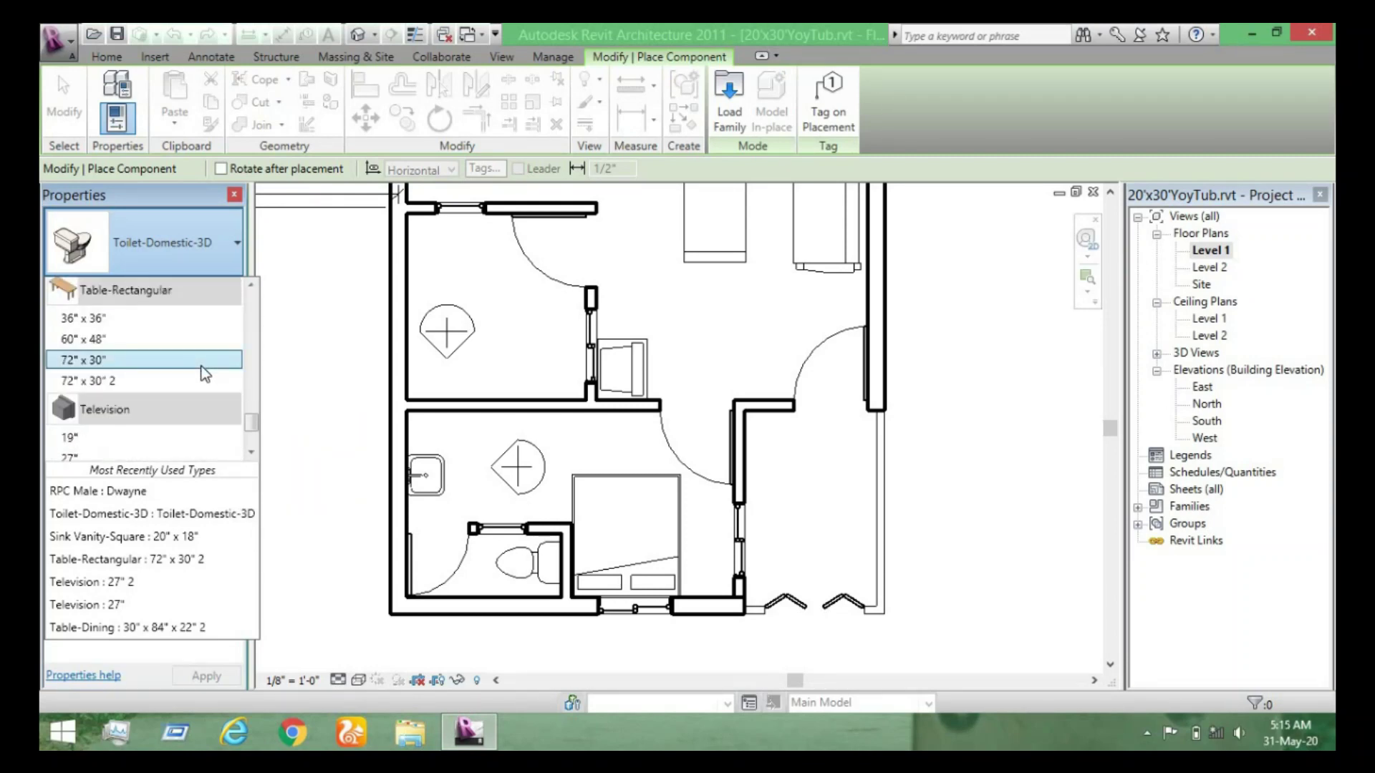
scroll(186, 380, down, 3)
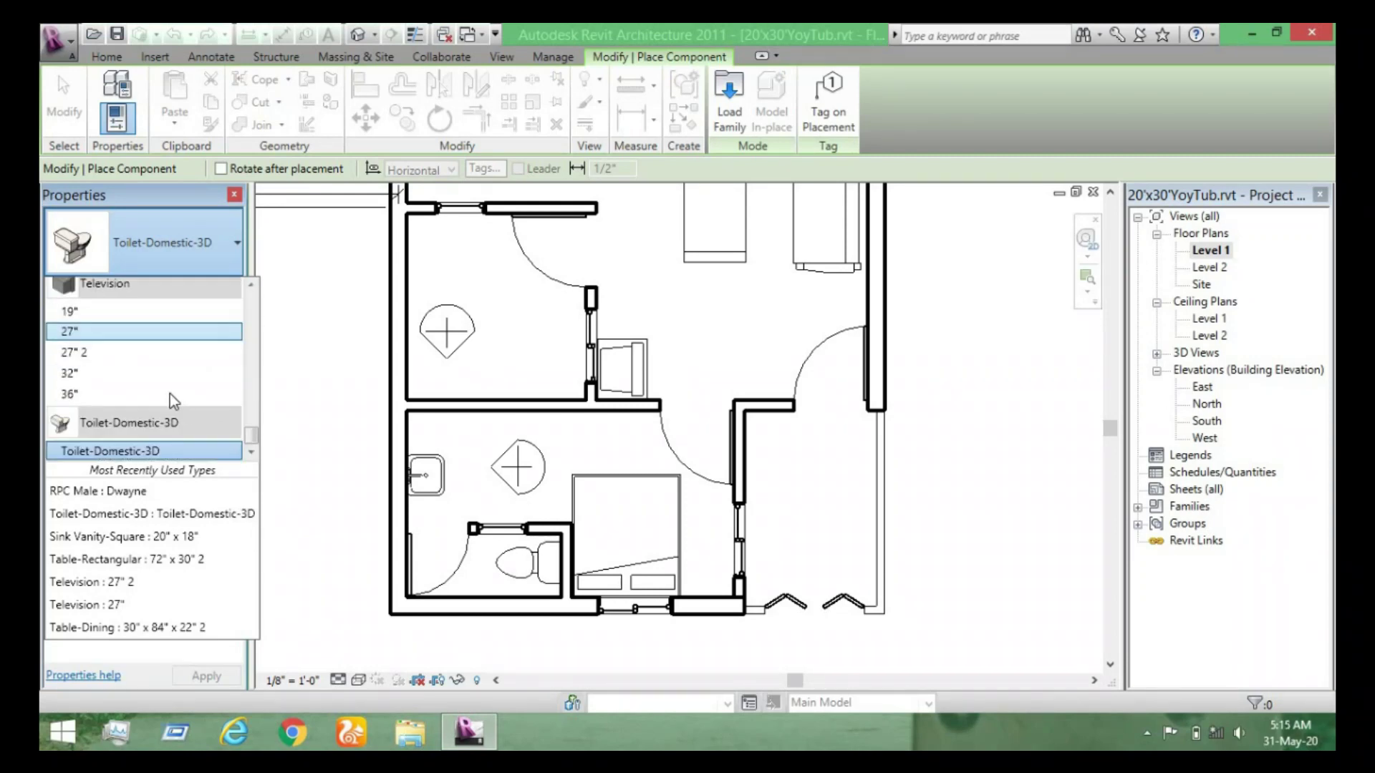
click(72, 451)
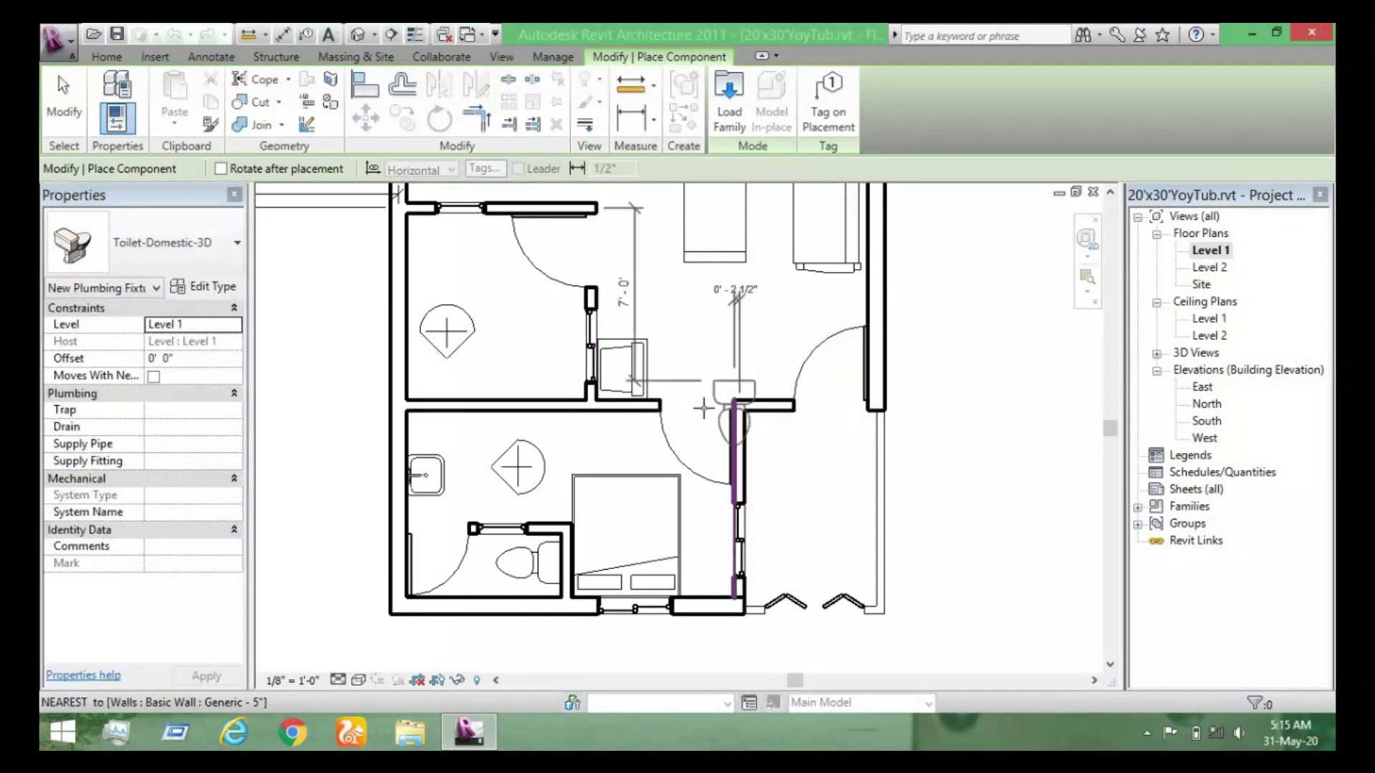
Place a trial toilet in the upper-left room, then undo it.
middle_drag(630, 323, 662, 409)
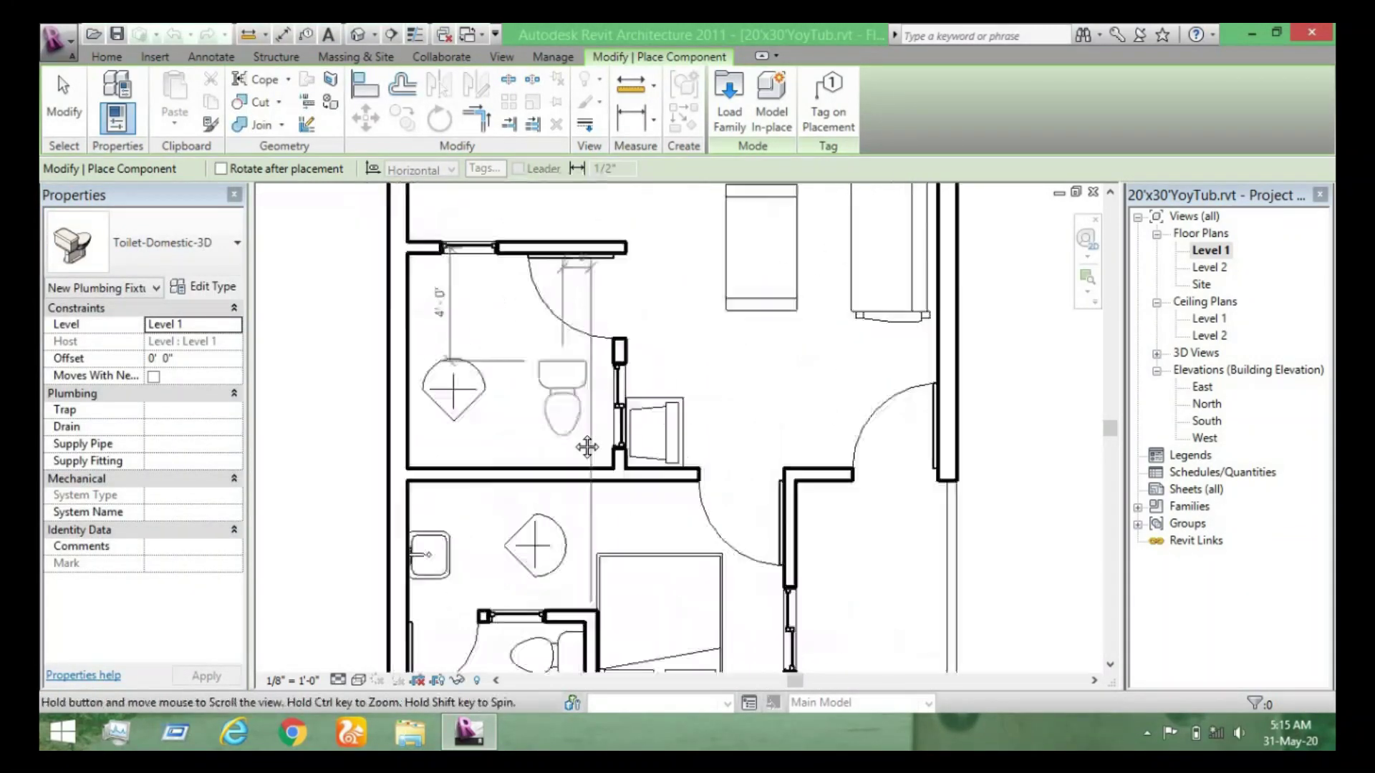
click(570, 419)
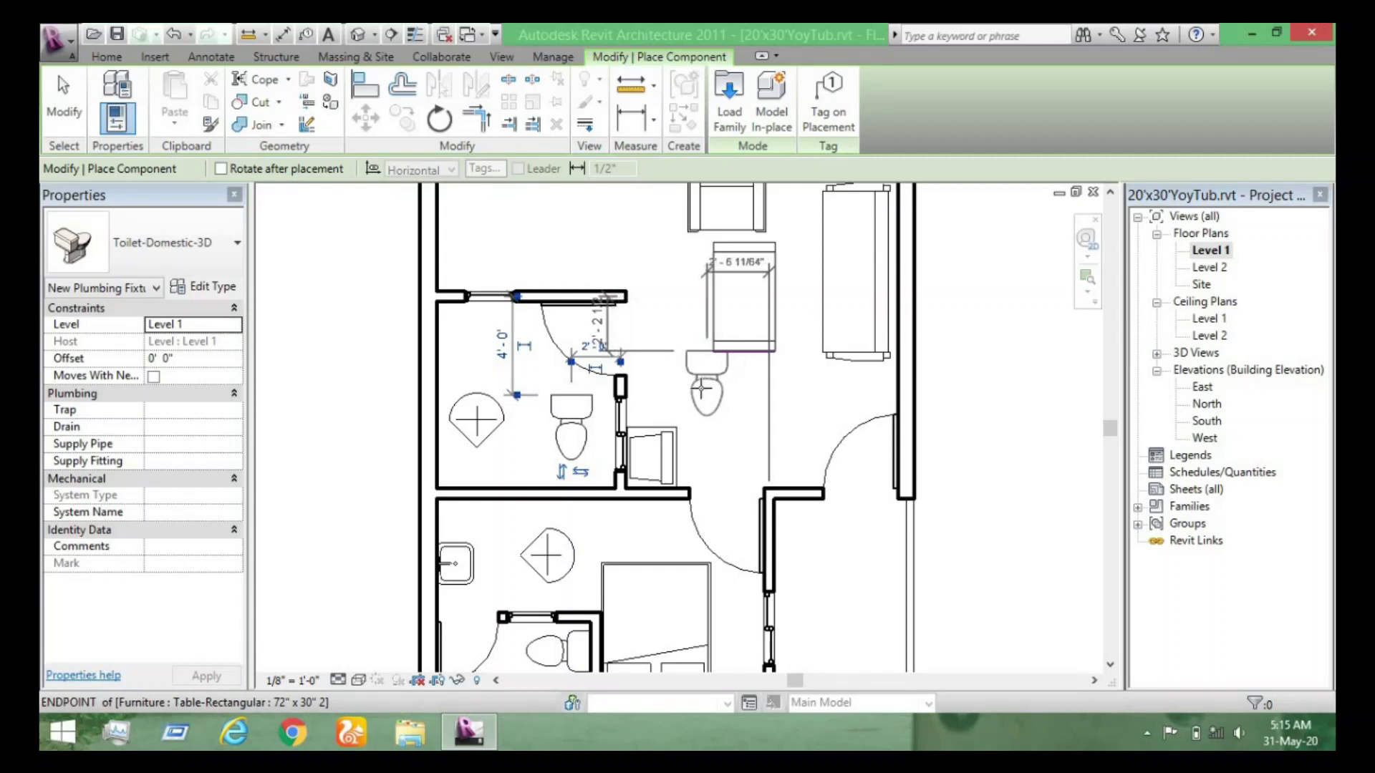
key(ctrl+z)
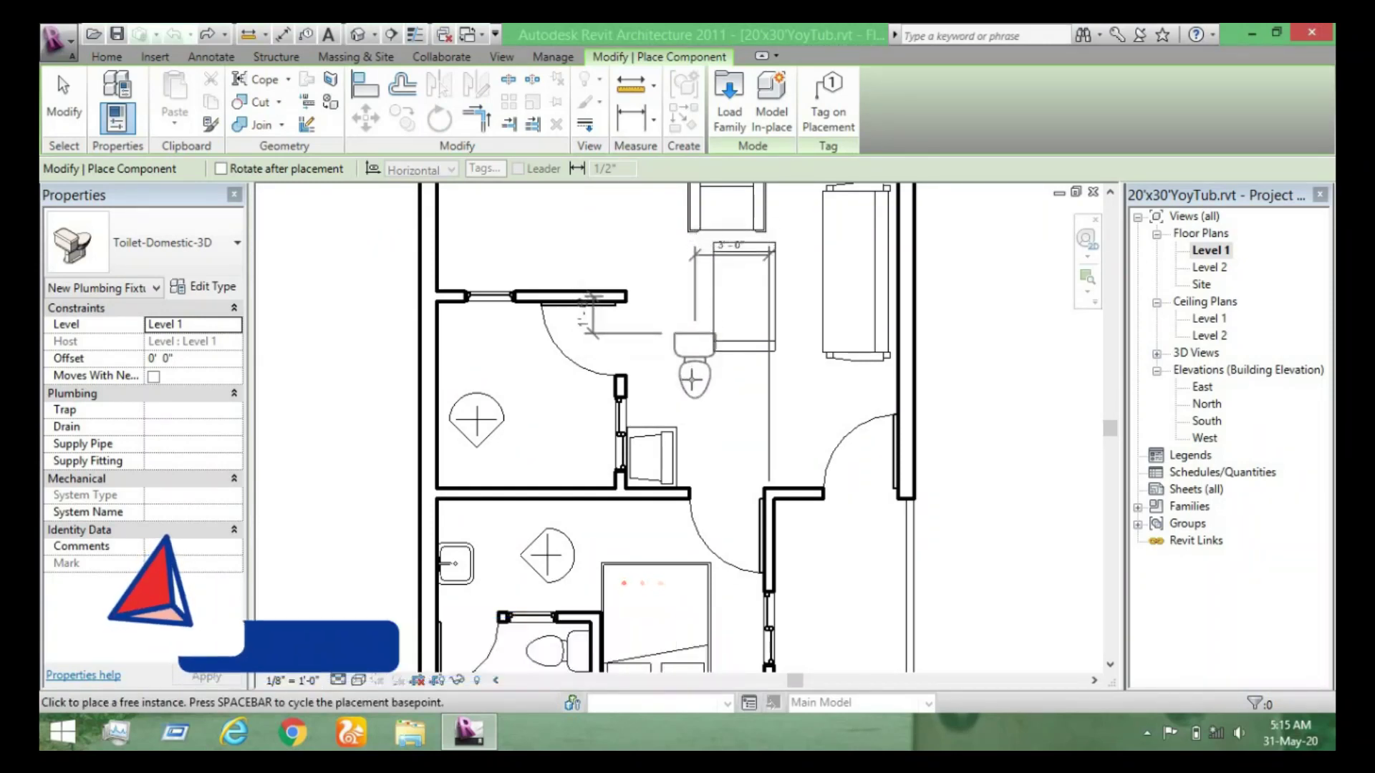
Exit toilet placement, copy the television beside the right wall, then remove the copy.
key(Escape)
click(630, 396)
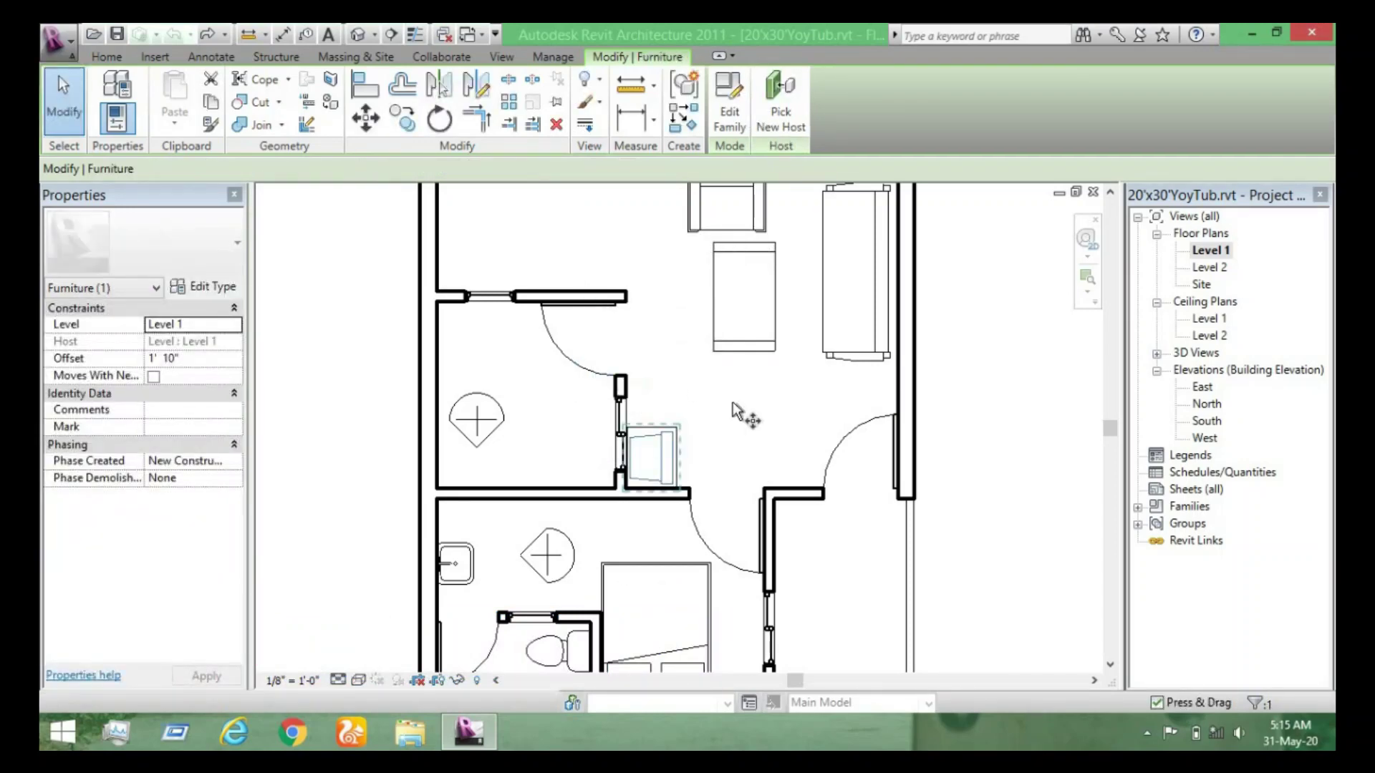
key(c)
key(o)
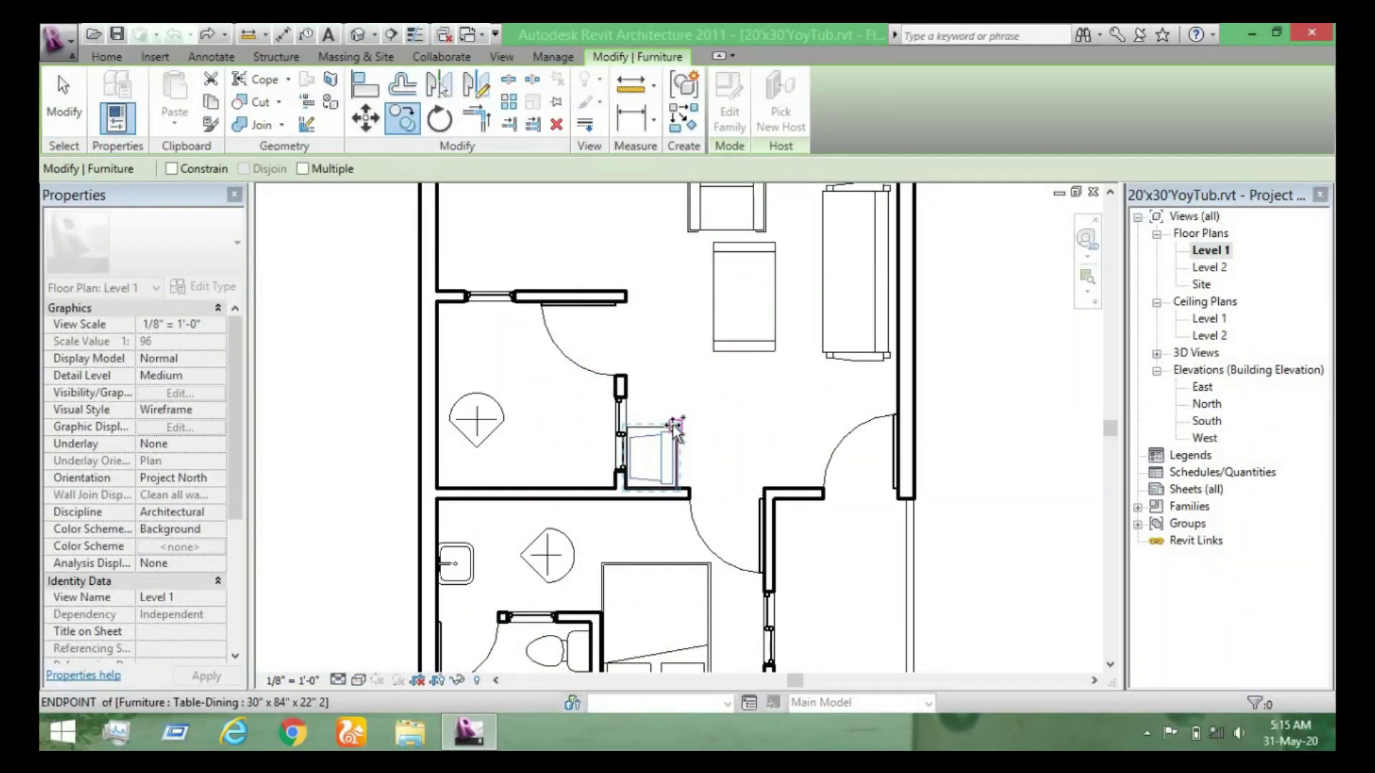
click(673, 428)
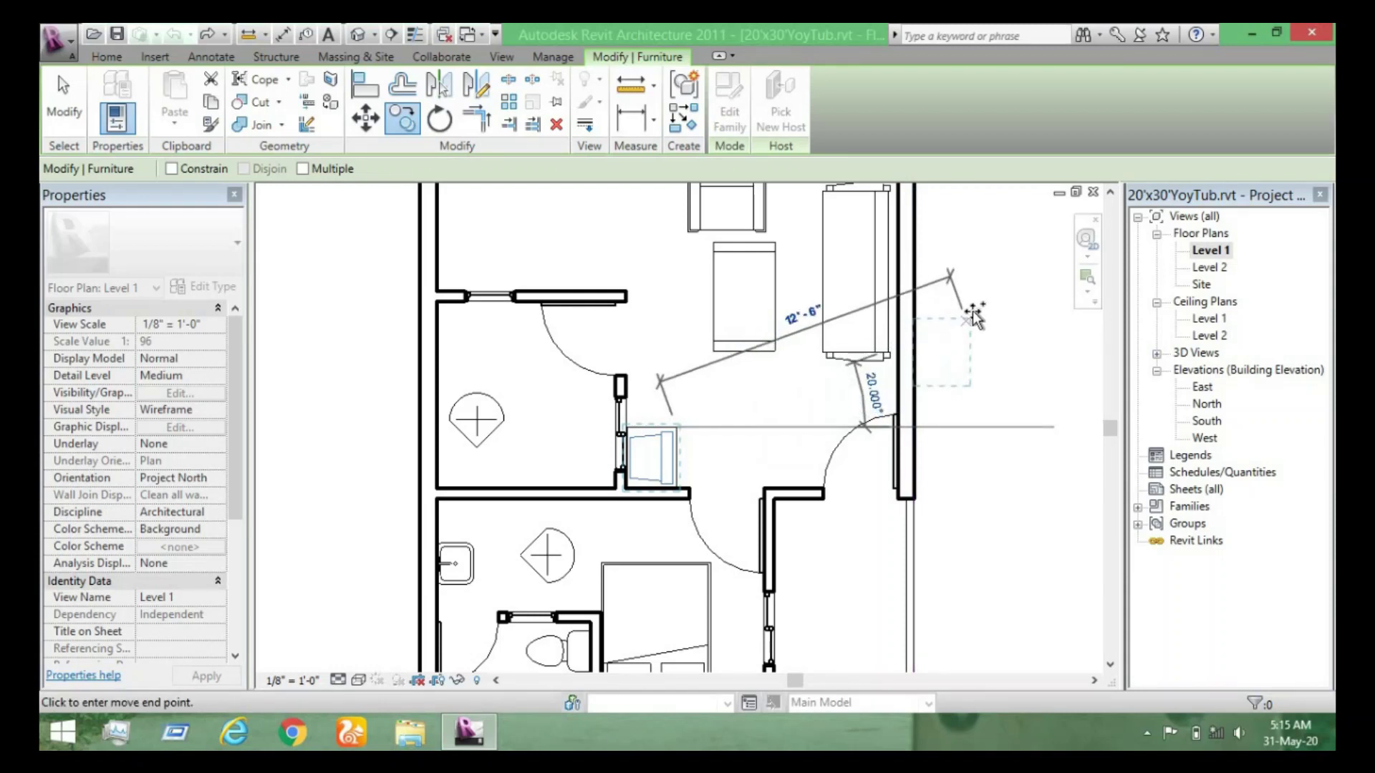
click(963, 307)
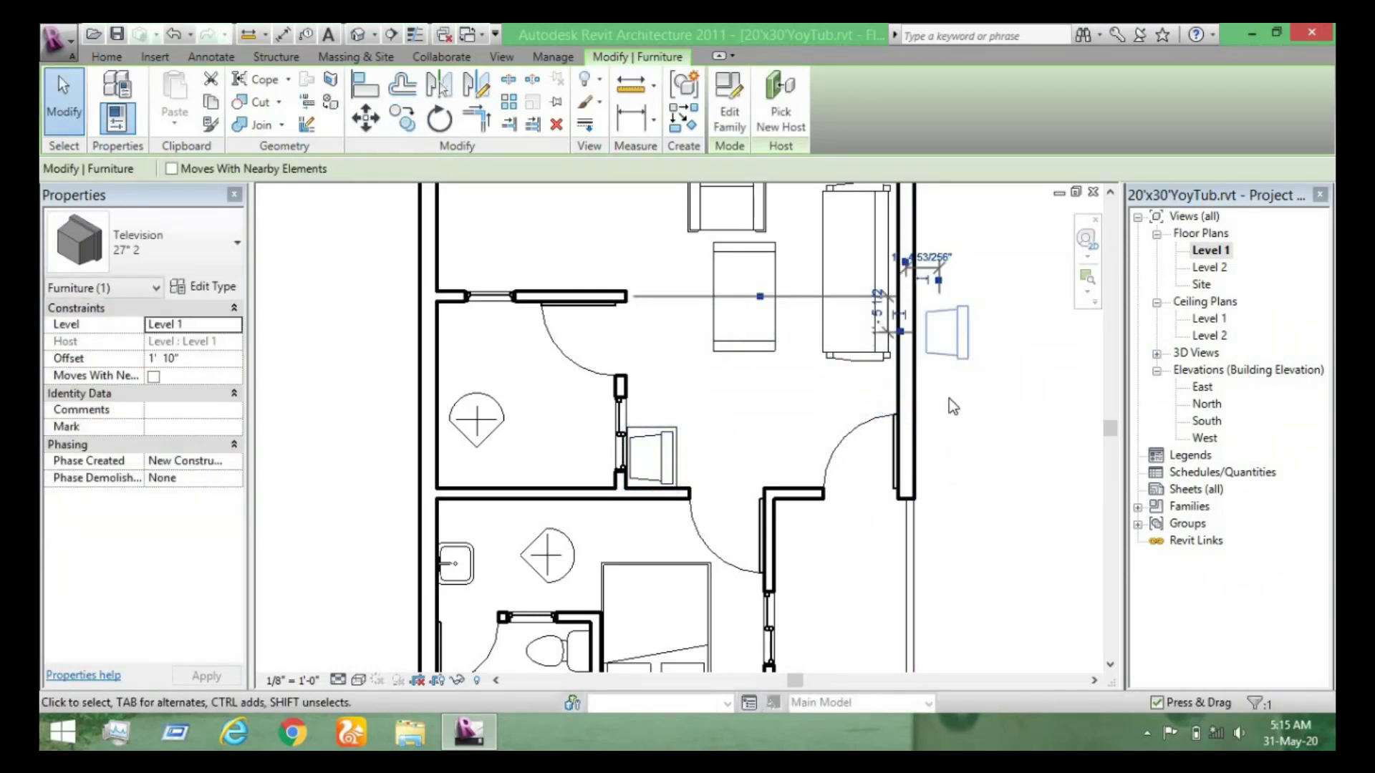
key(Delete)
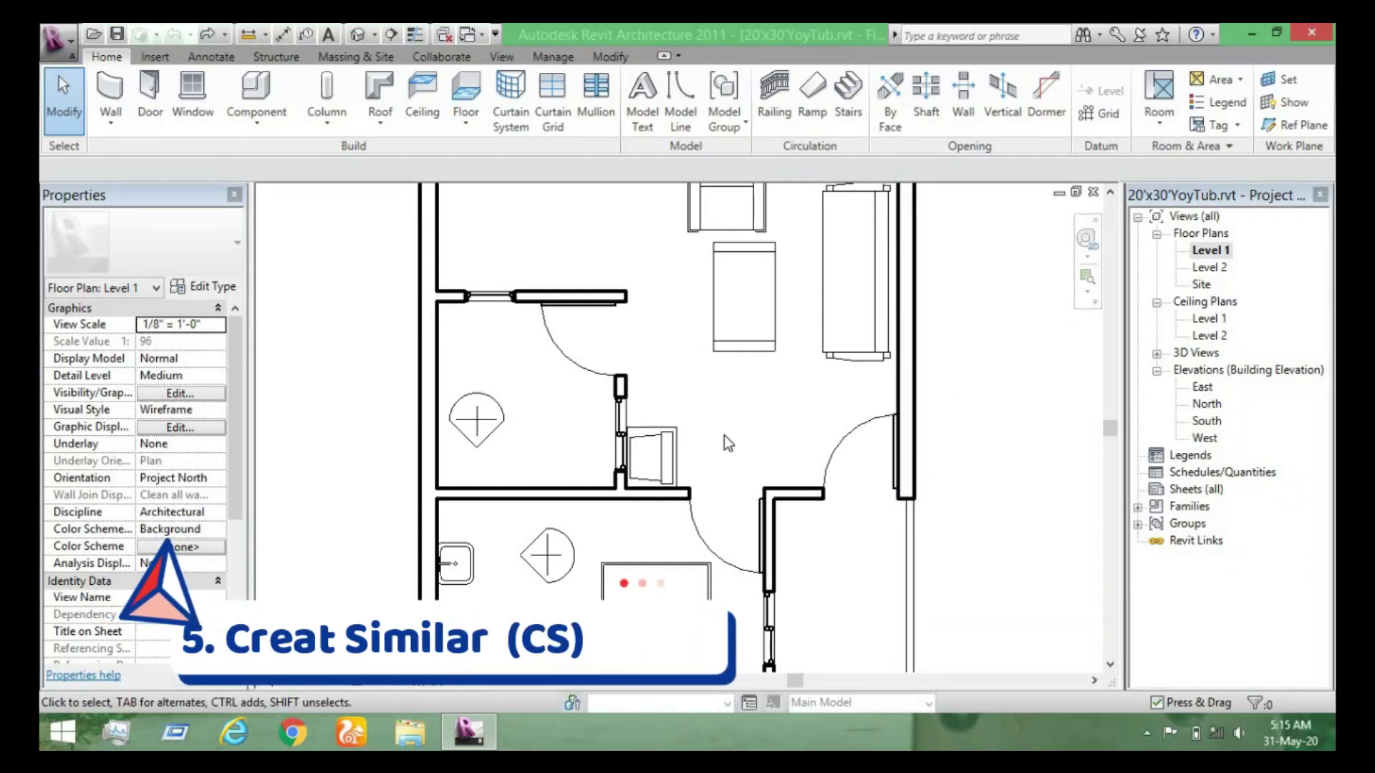
Create Similar from the Television 27" 2, place a trial copy, then undo it.
click(666, 448)
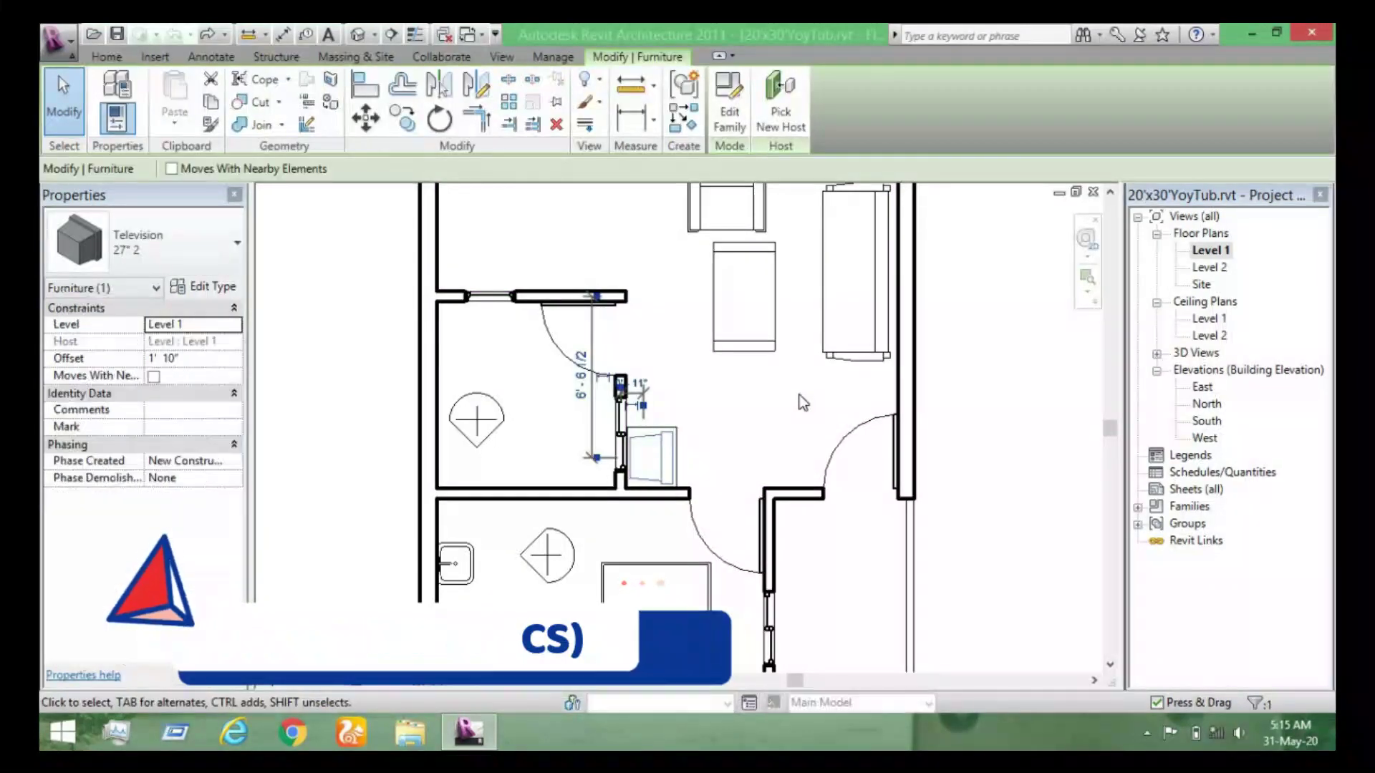
key(c)
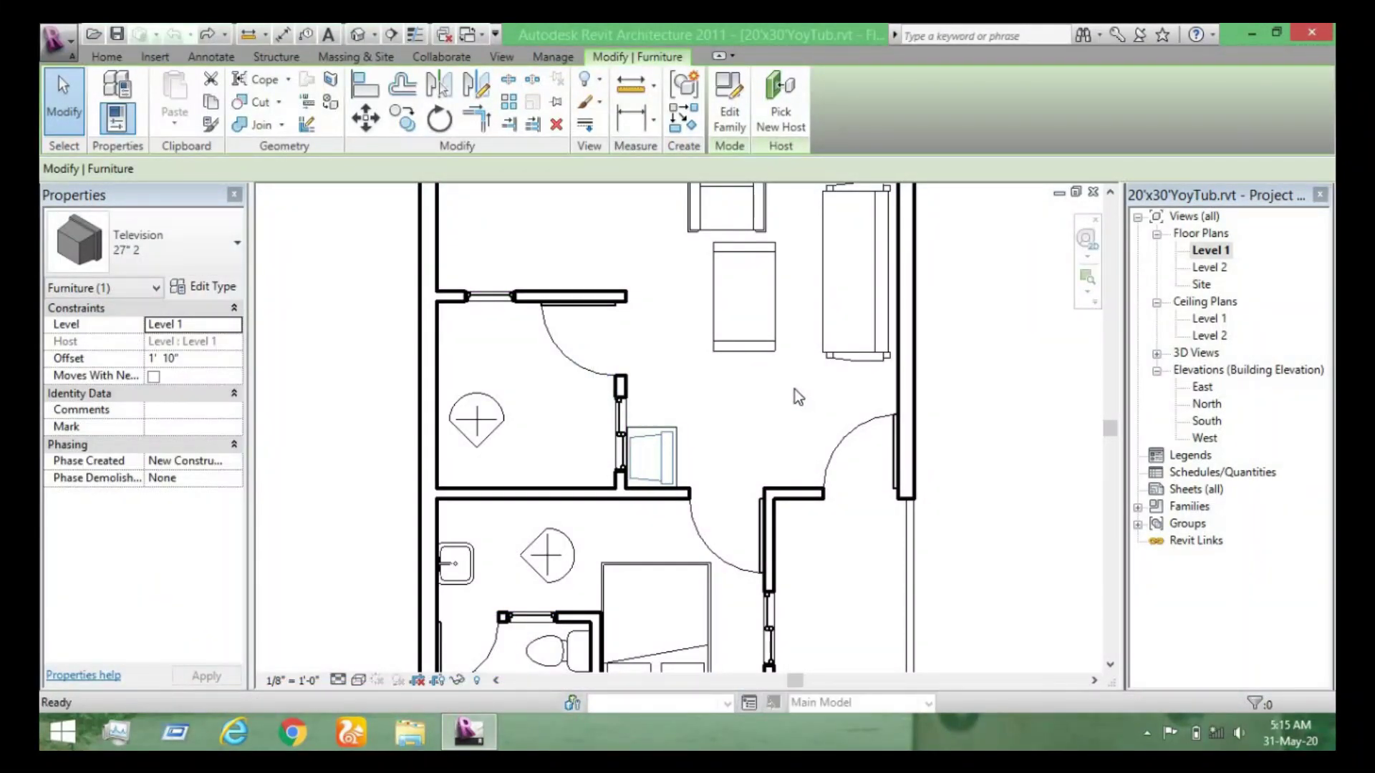
key(s)
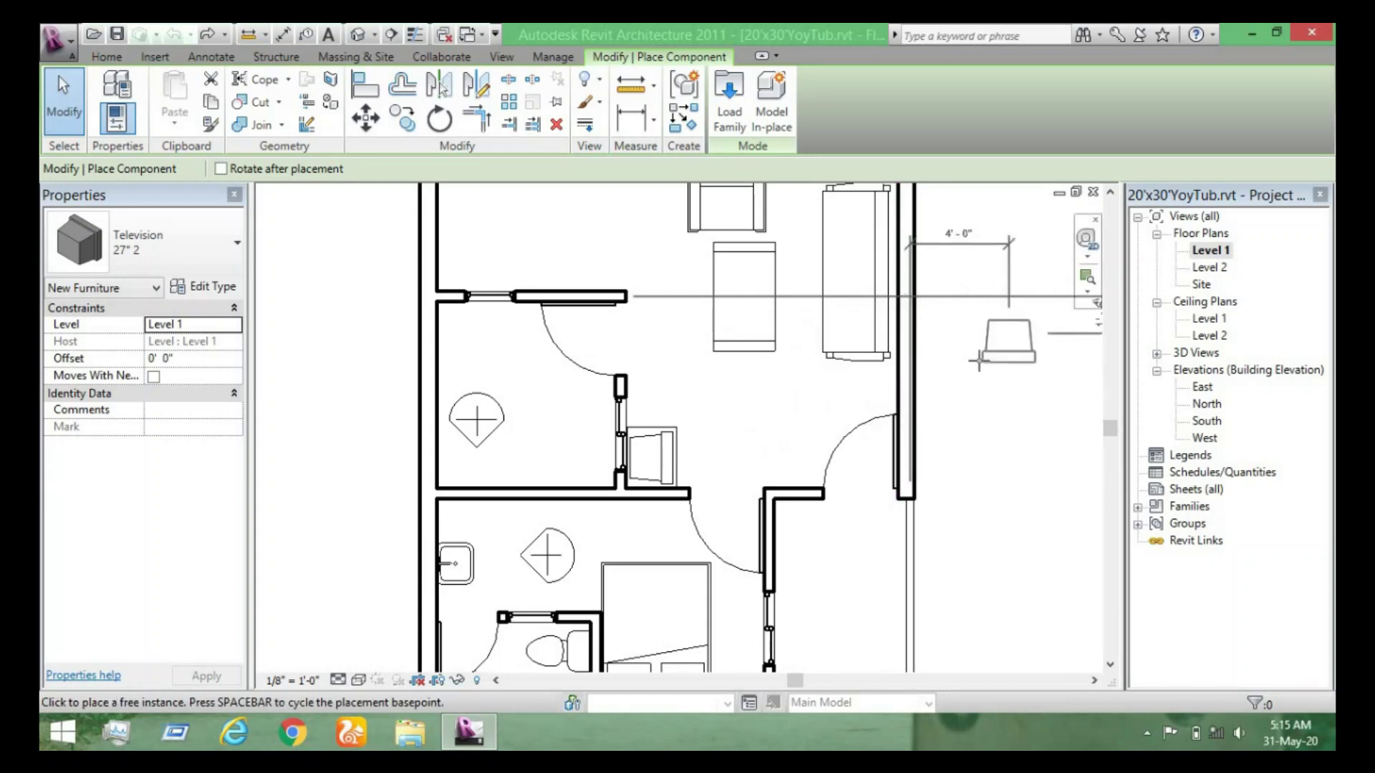
click(774, 373)
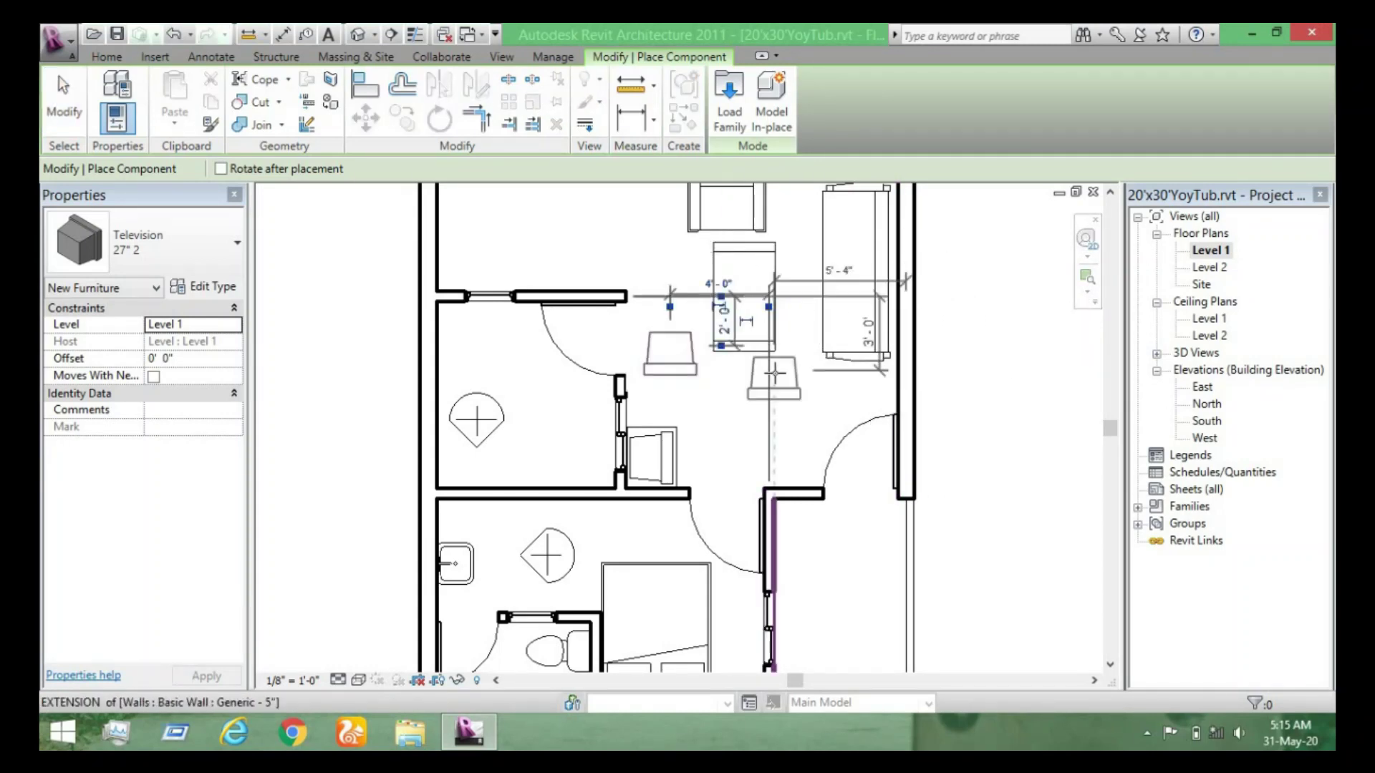
key(ctrl+z)
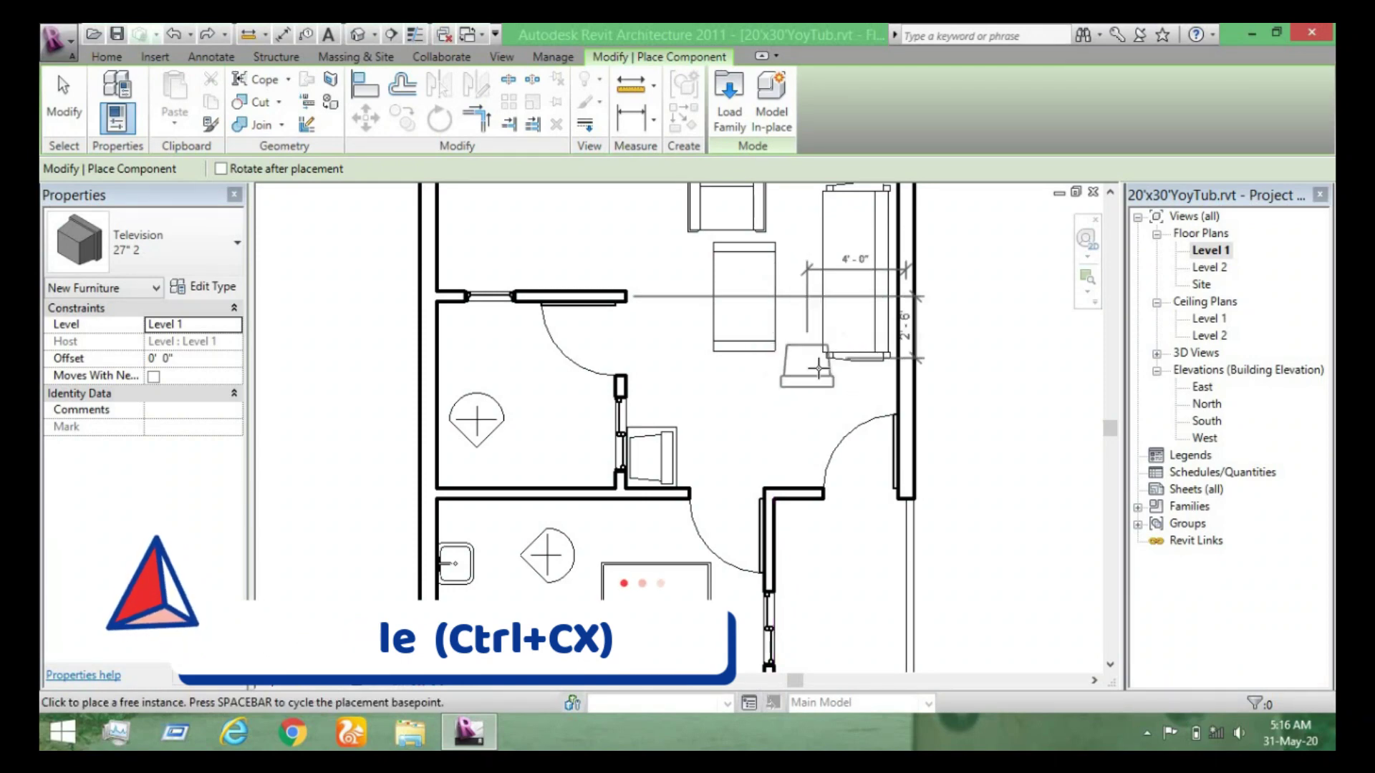
End television placement and delete the wall between the left rooms with its window.
scroll(609, 430, down, 3)
key(Escape)
click(605, 411)
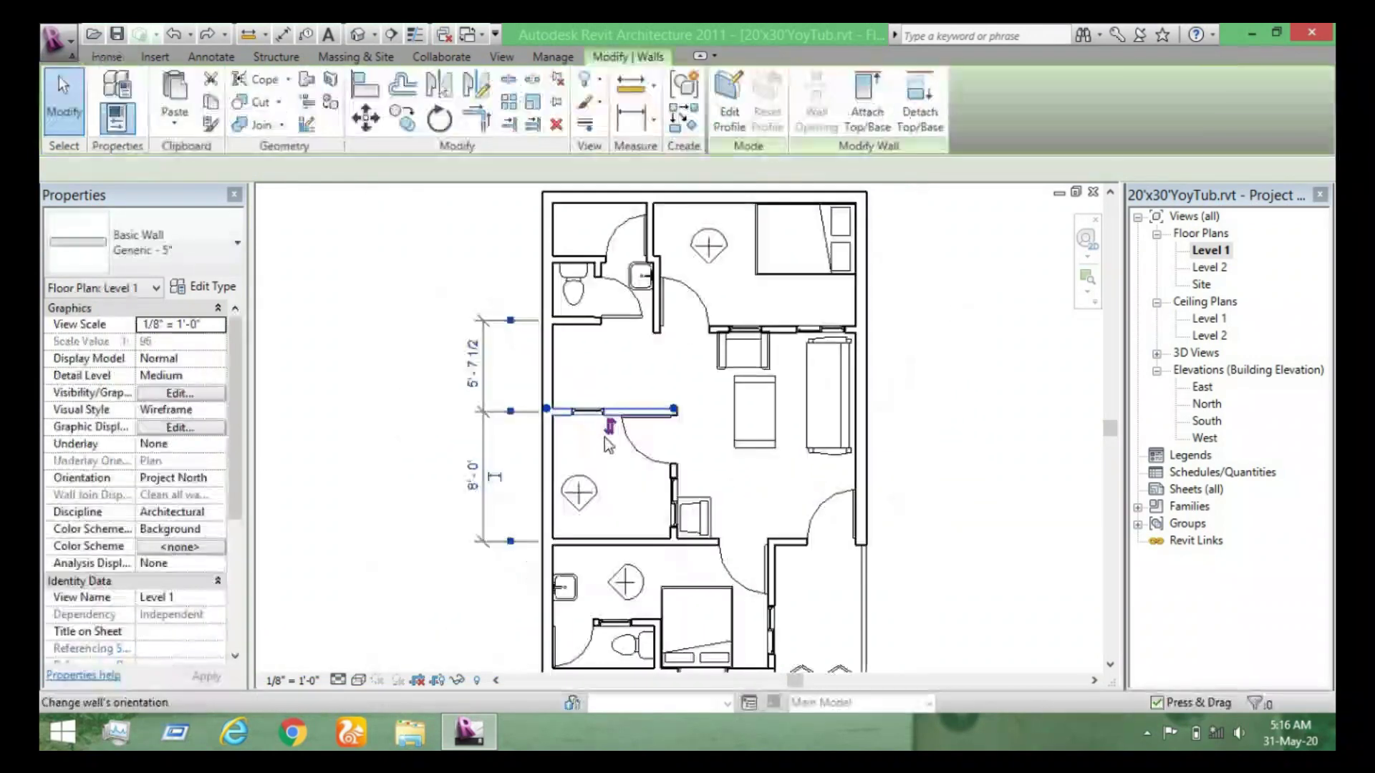
scroll(605, 438, up, 2)
scroll(613, 429, up, 1)
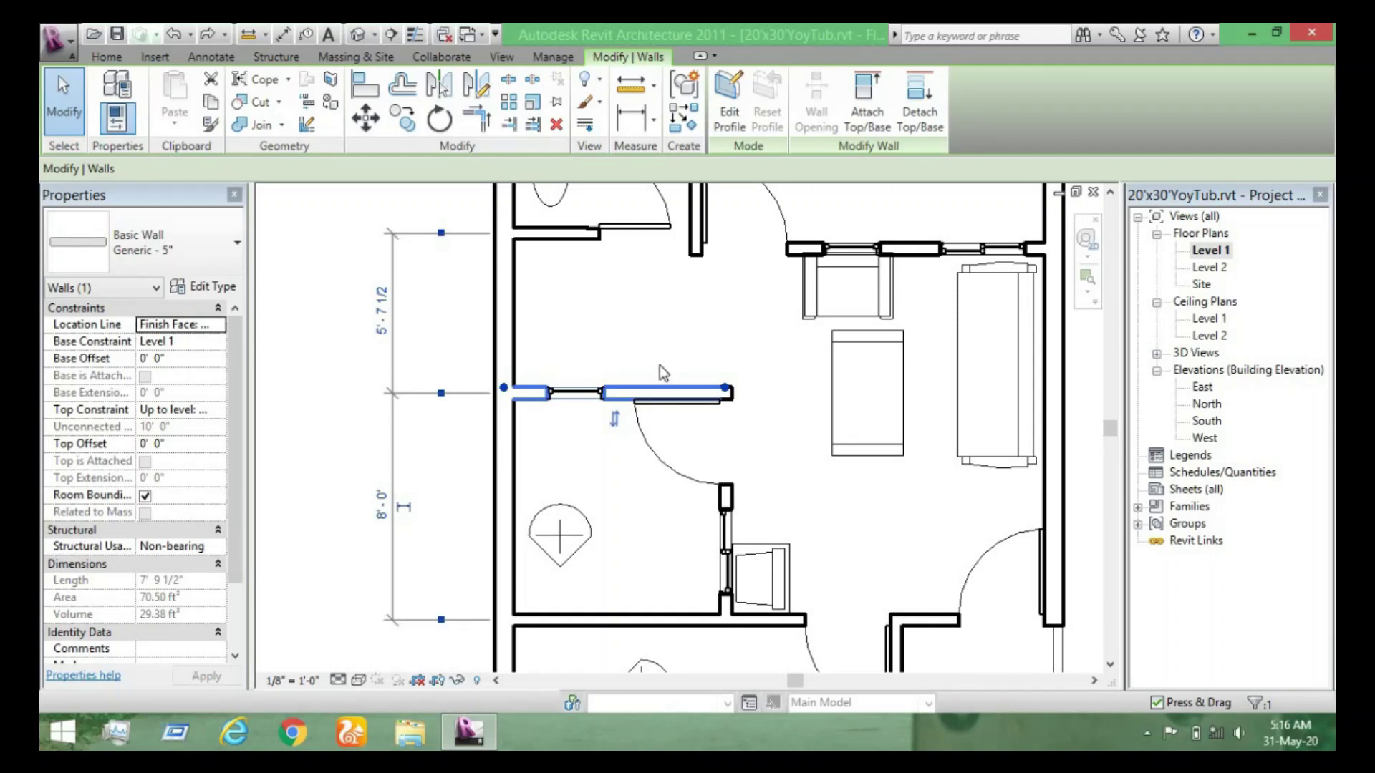
key(Delete)
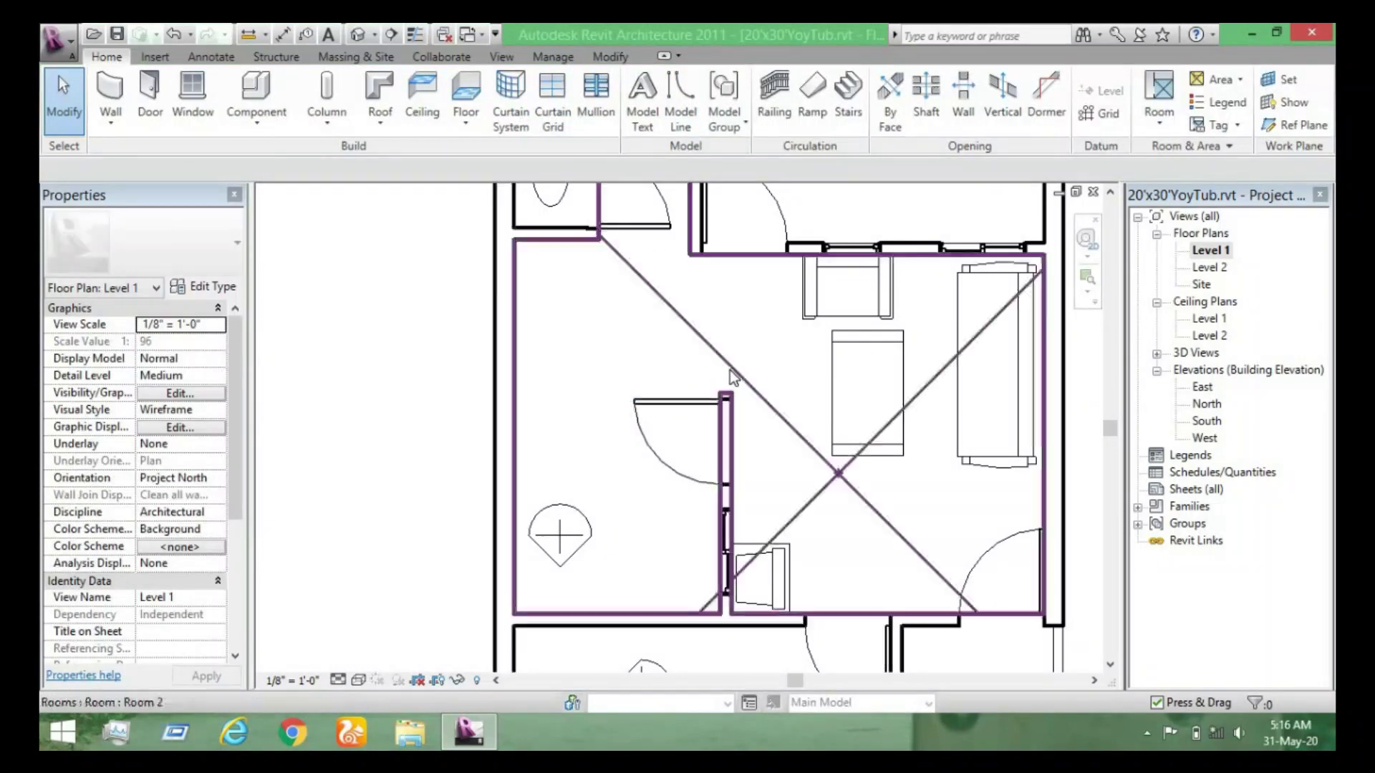
Delete the right exterior wall as a trial, then restore it.
scroll(729, 370, down, 2)
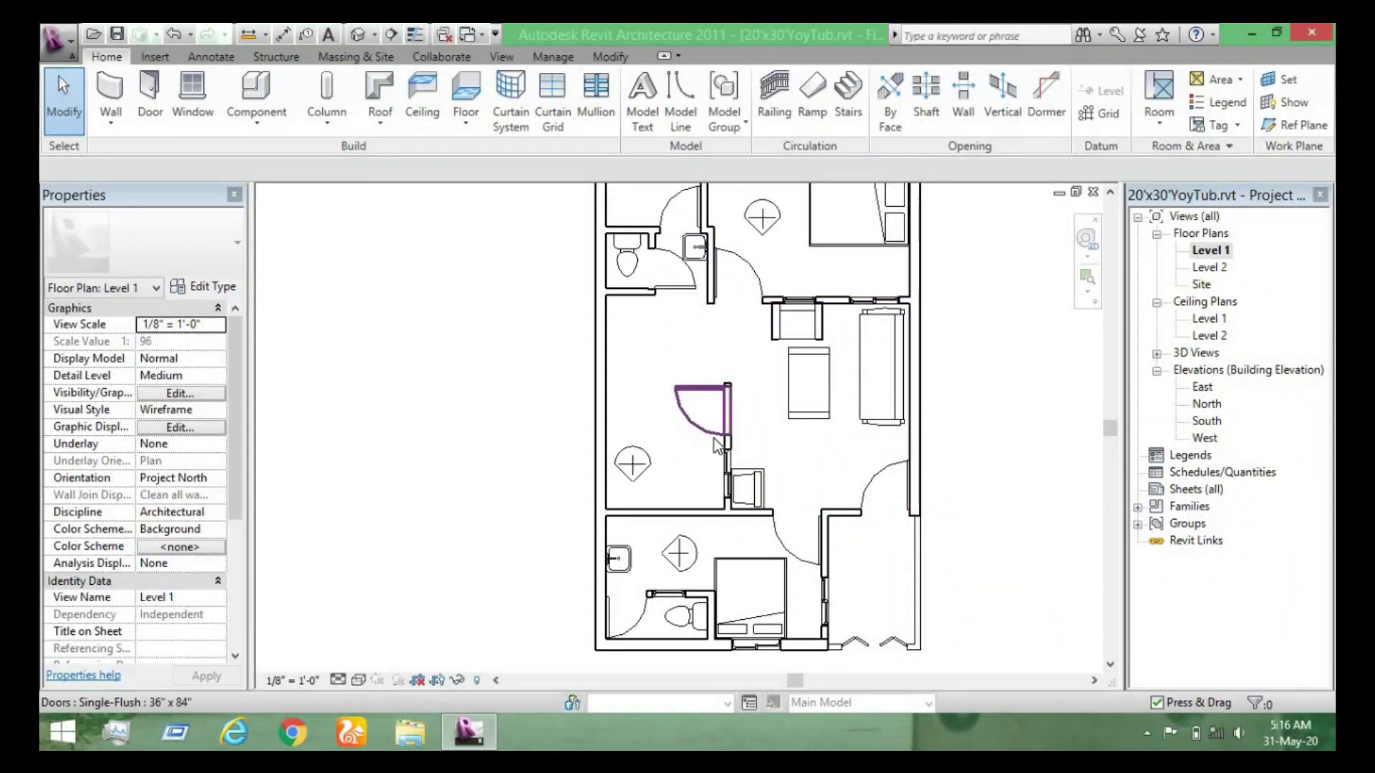
scroll(715, 433, up, 1)
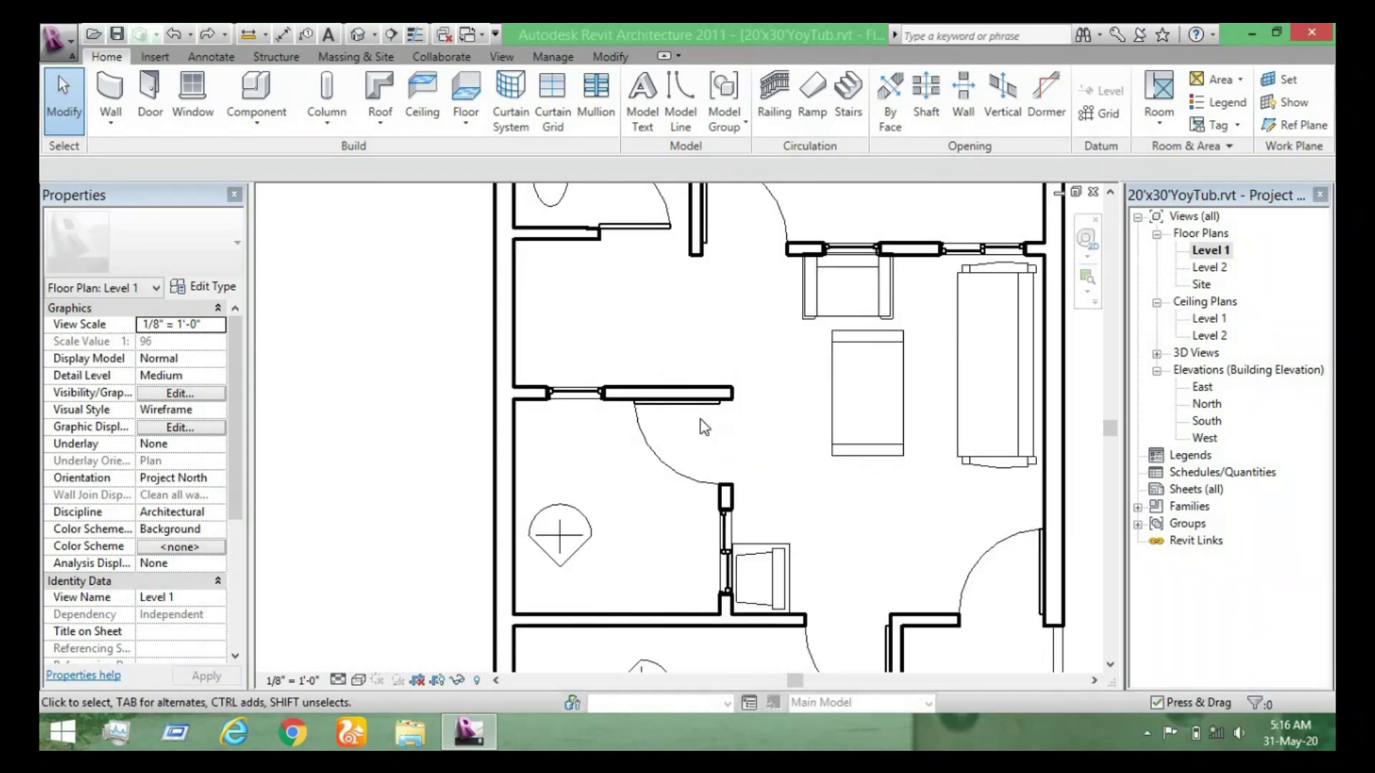
scroll(715, 415, down, 2)
scroll(716, 416, down, 1)
scroll(805, 402, up, 2)
scroll(805, 403, up, 1)
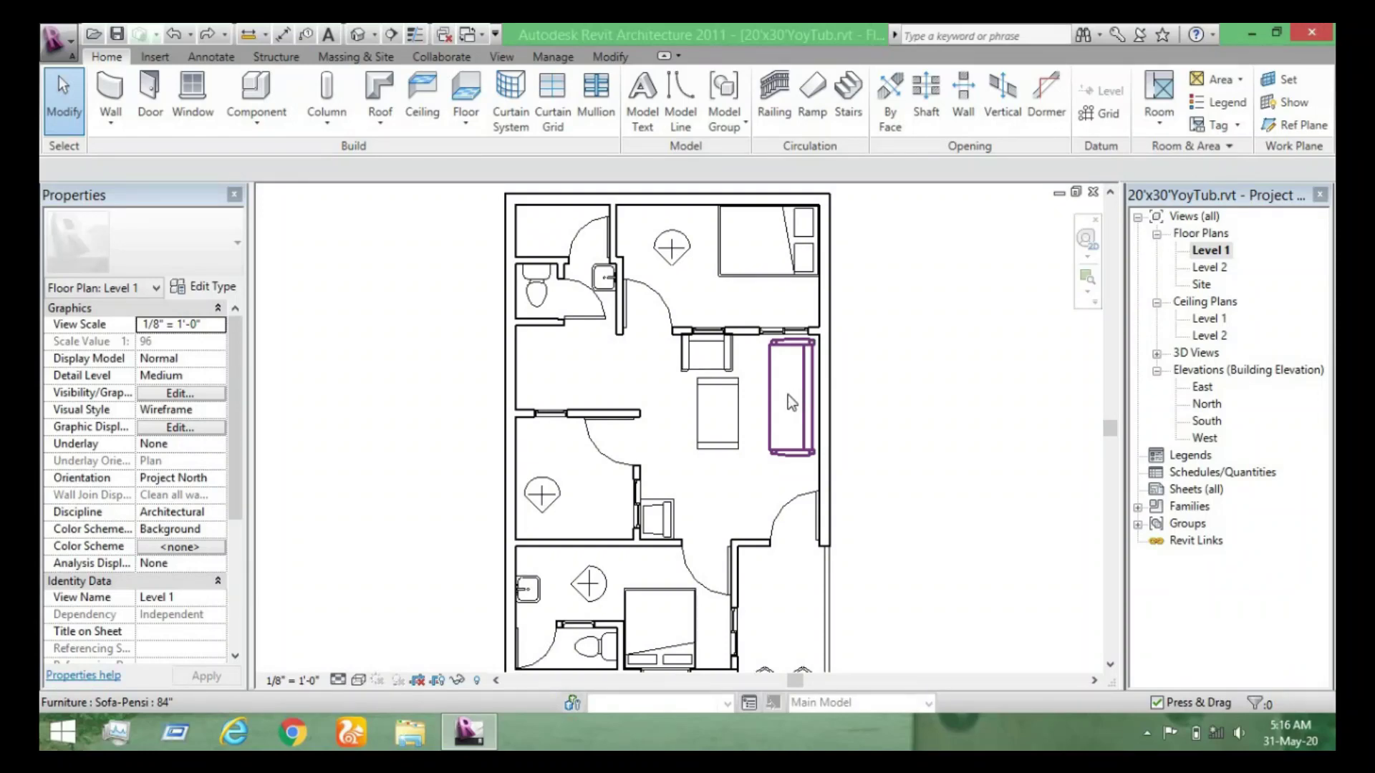
click(825, 448)
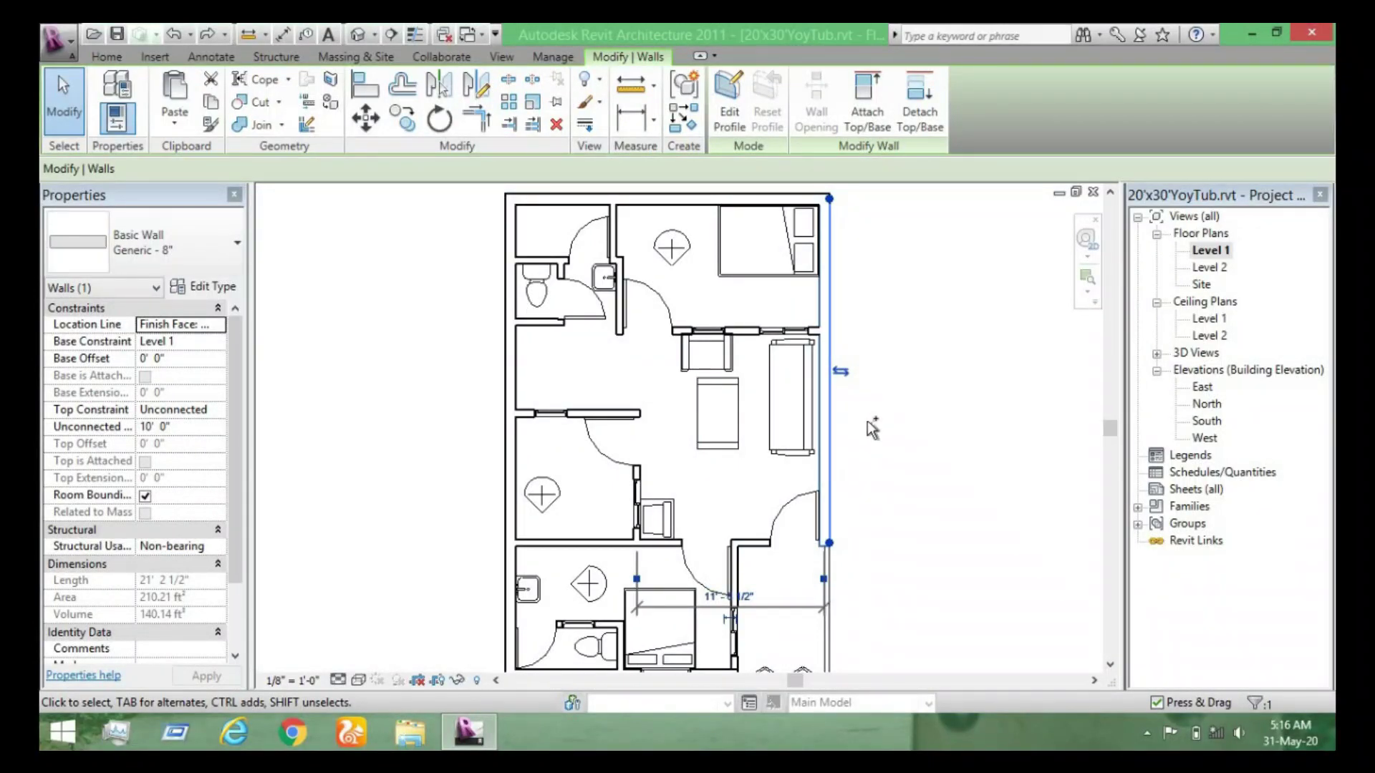
key(Delete)
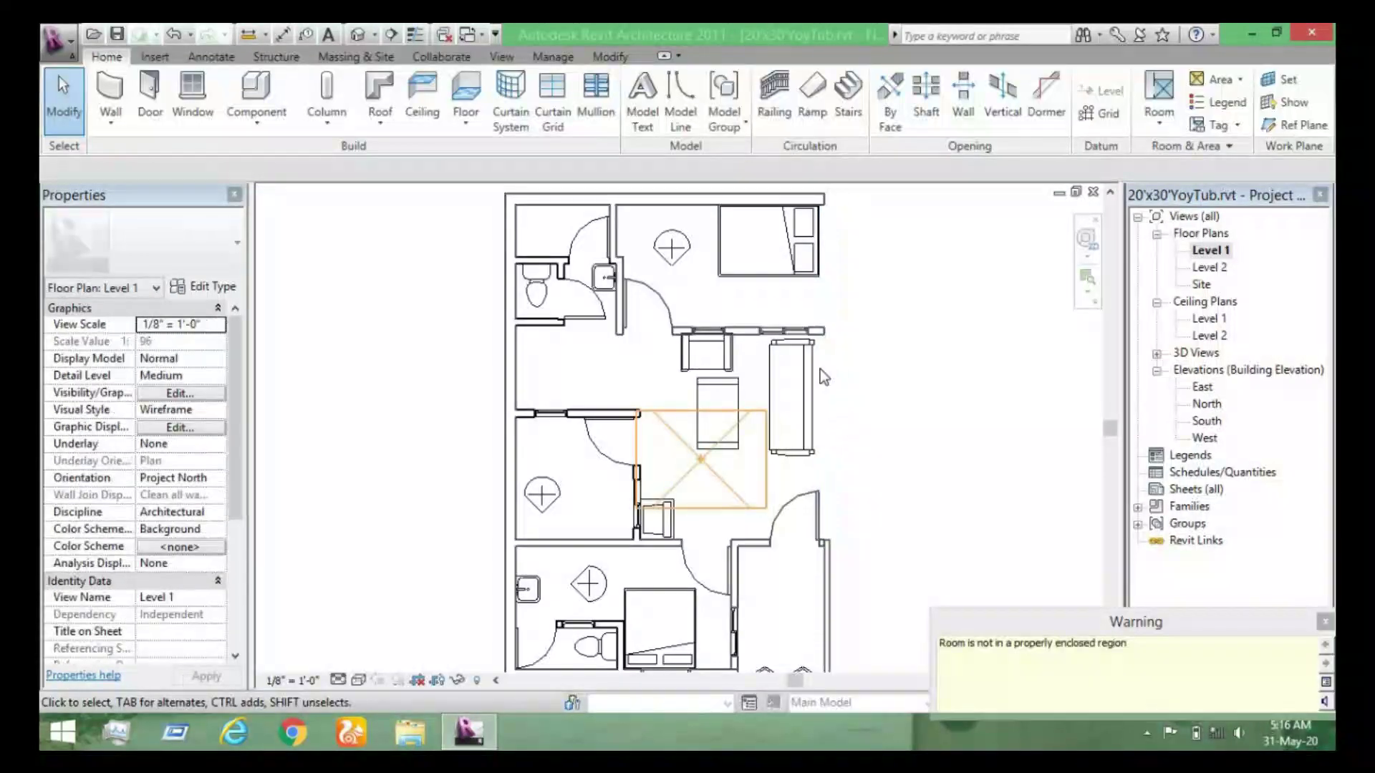
scroll(756, 302, down, 1)
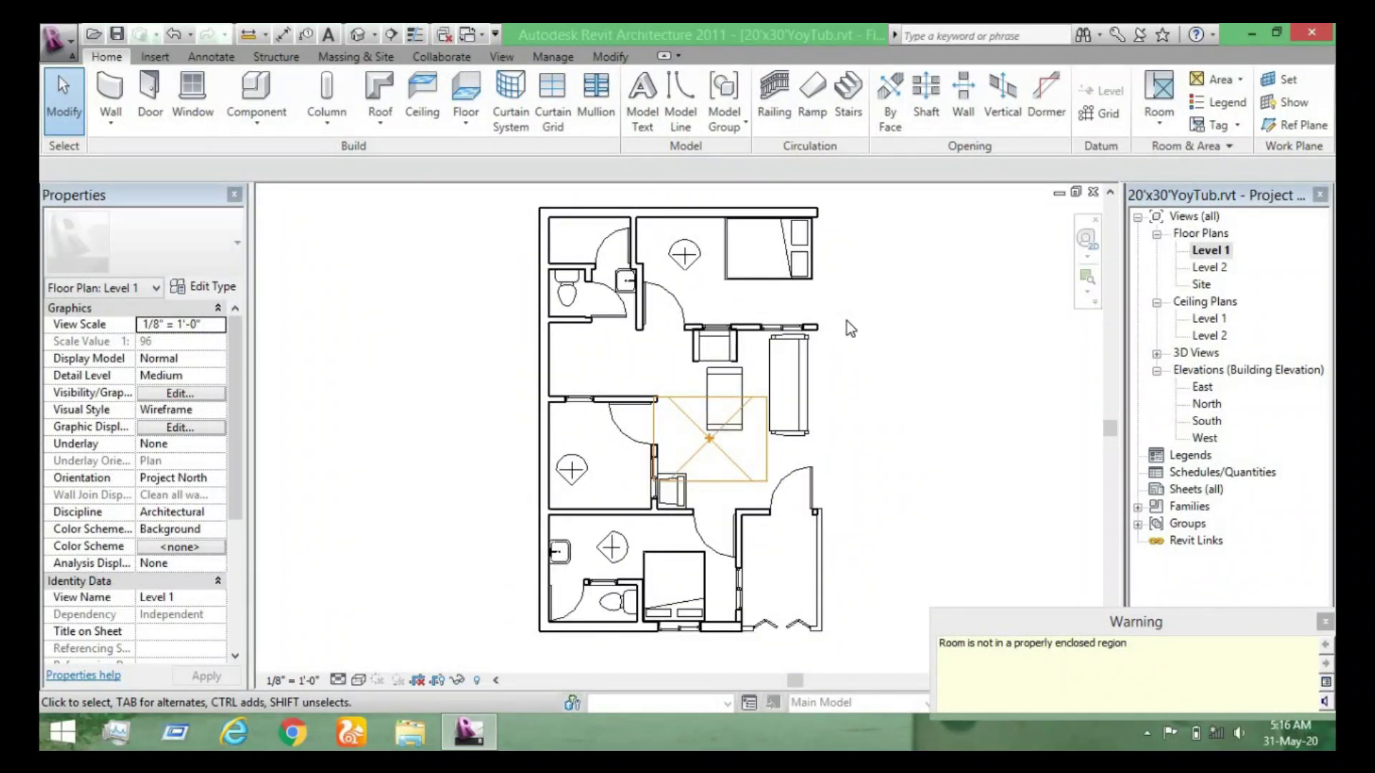
key(ctrl+z)
scroll(754, 303, up, 1)
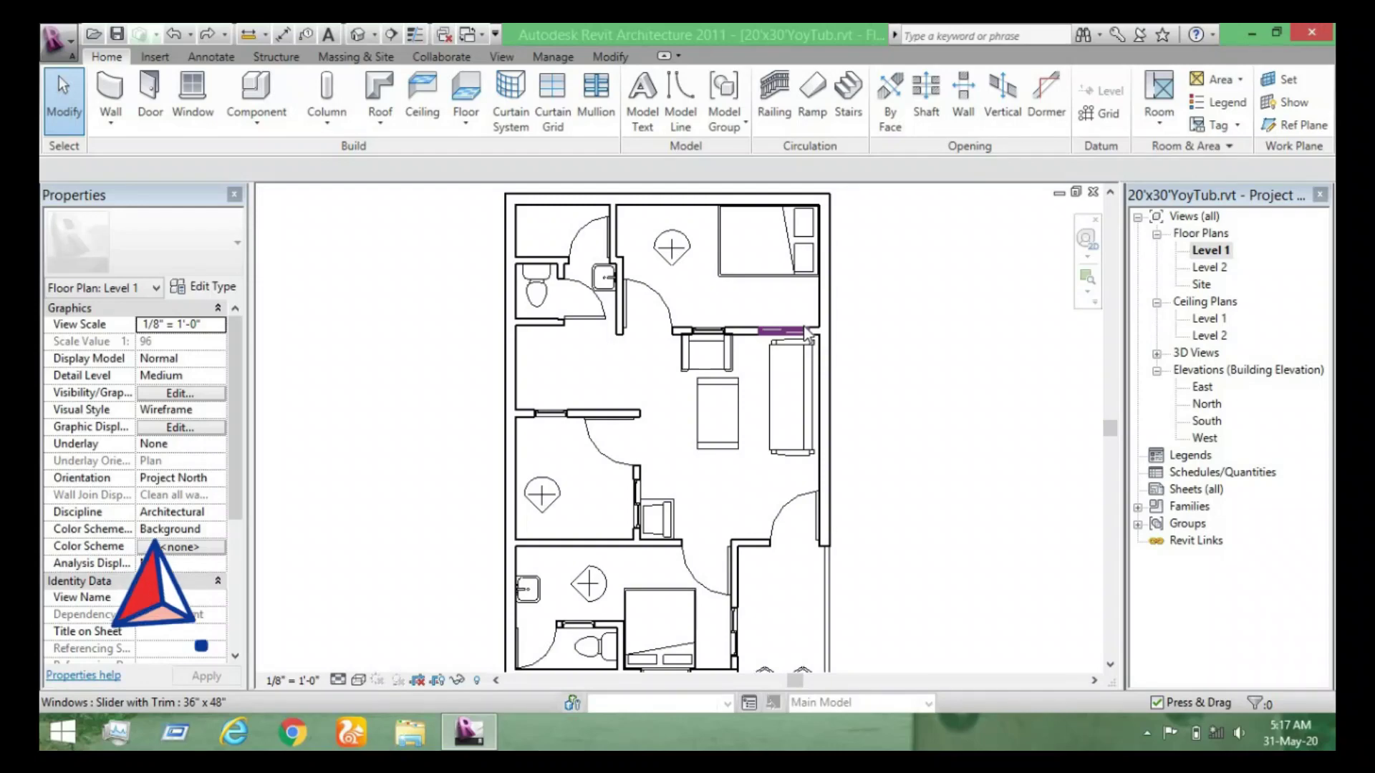
Place a trial 19'-4" aligned dimension between the exterior walls, then undo it.
key(d)
key(i)
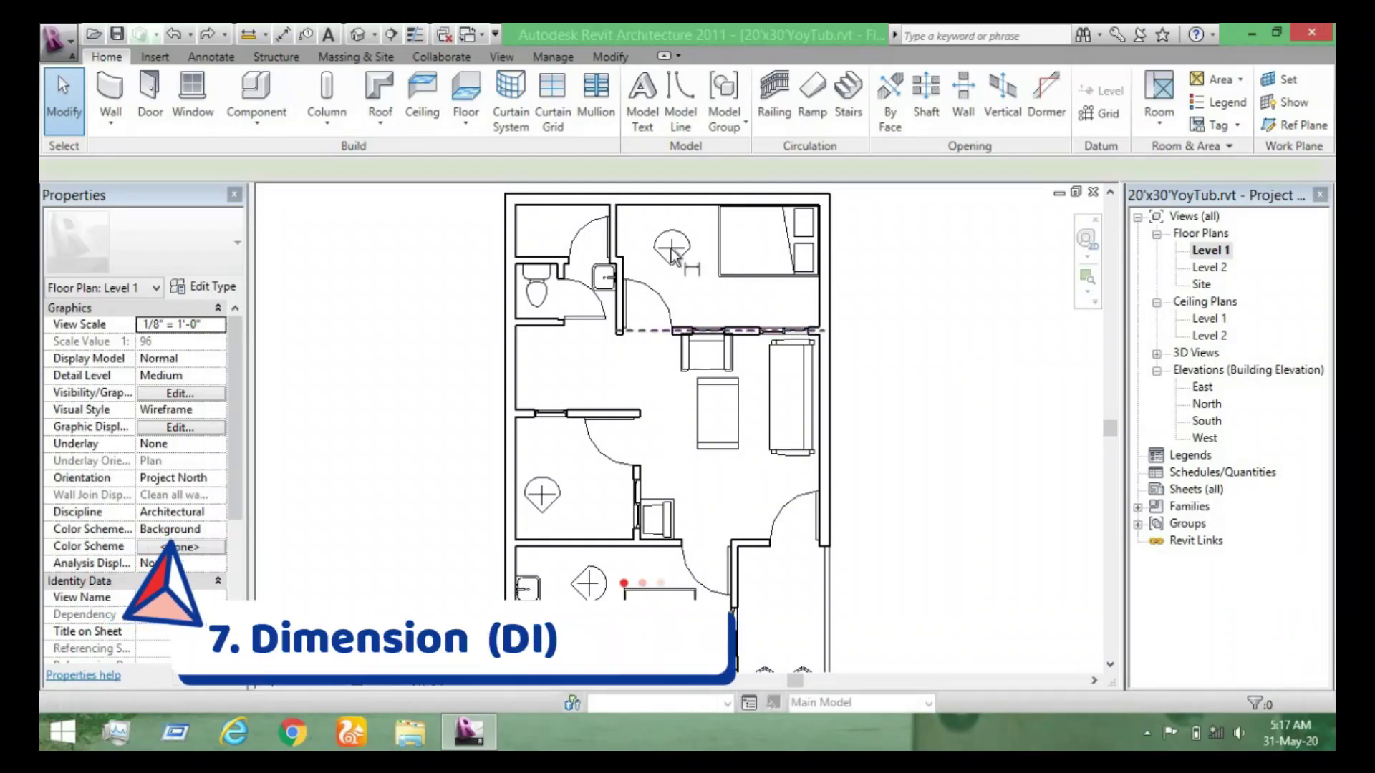
middle_drag(502, 230, 493, 304)
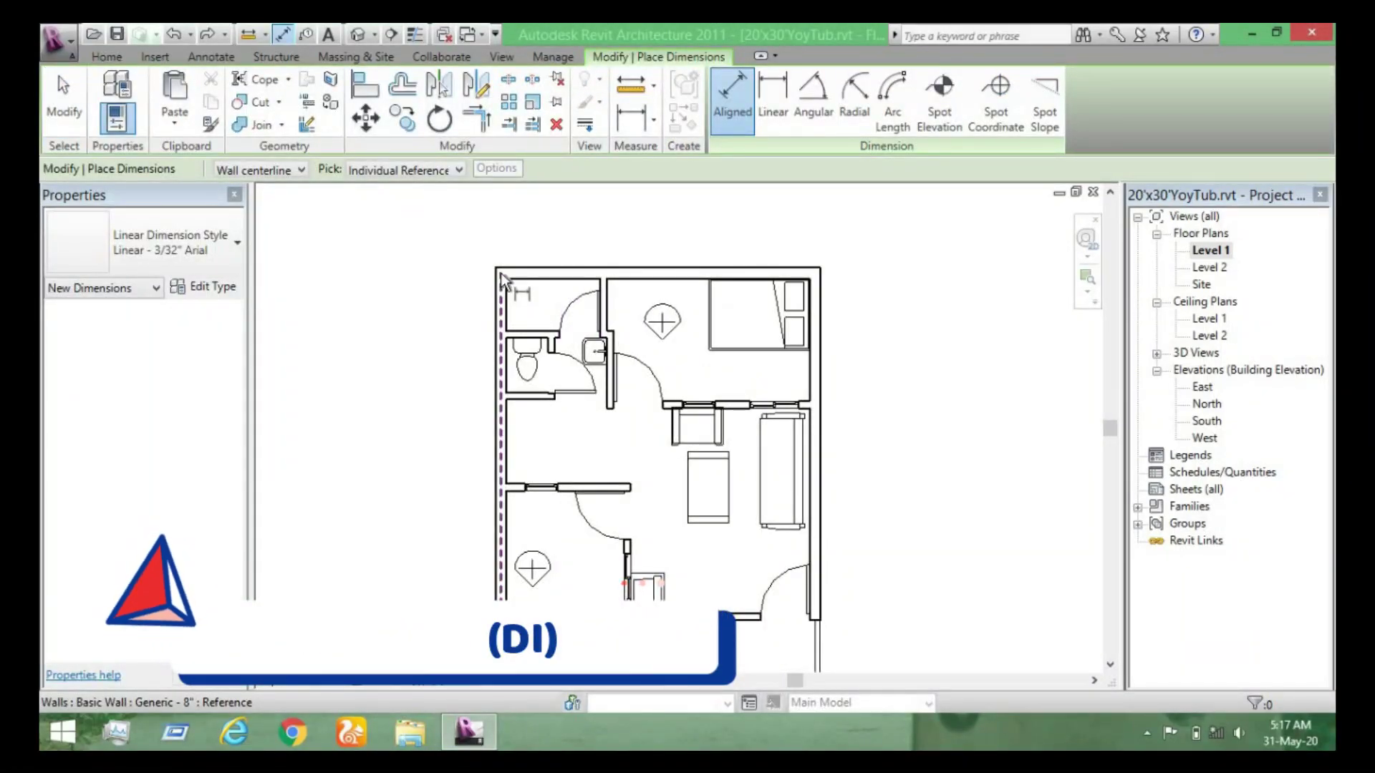
scroll(500, 272, up, 1)
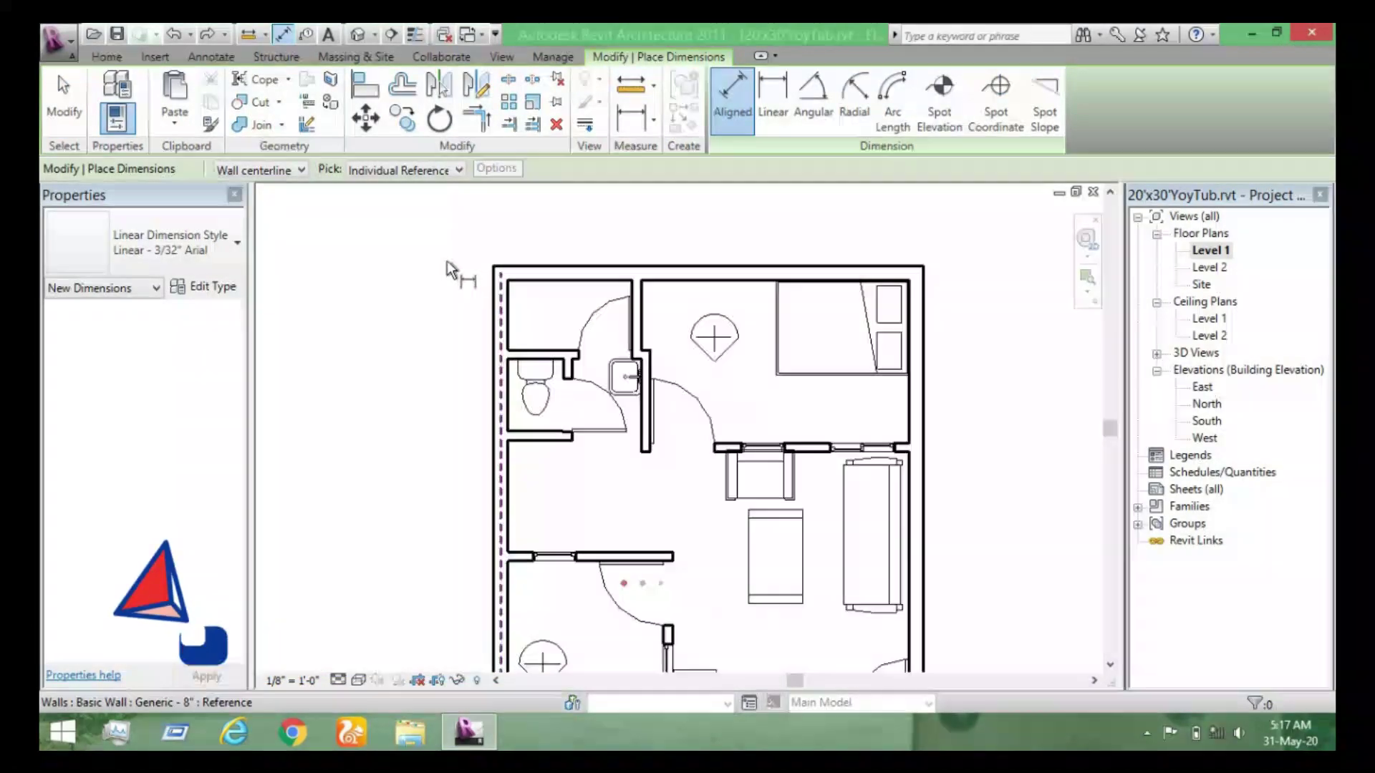
click(500, 267)
click(919, 269)
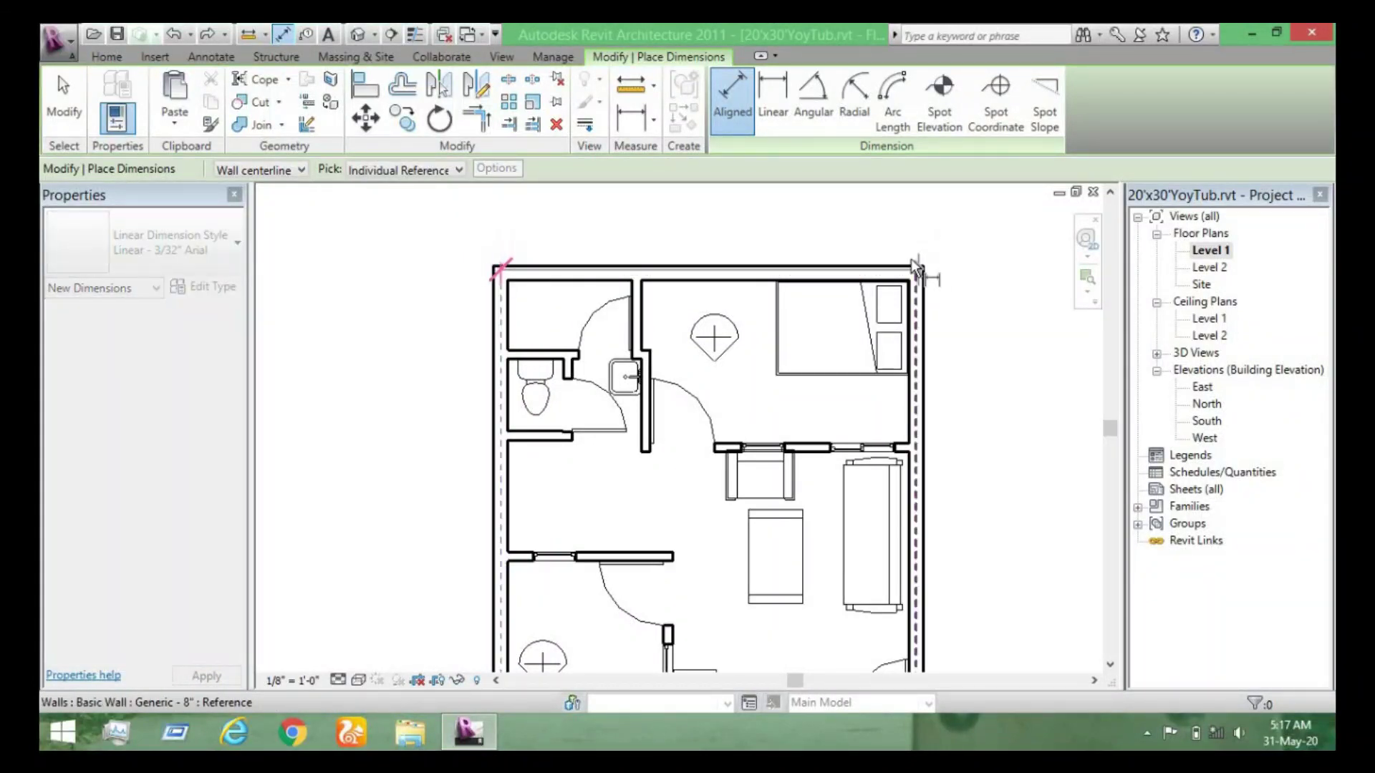
click(709, 244)
scroll(709, 250, up, 1)
scroll(708, 240, up, 1)
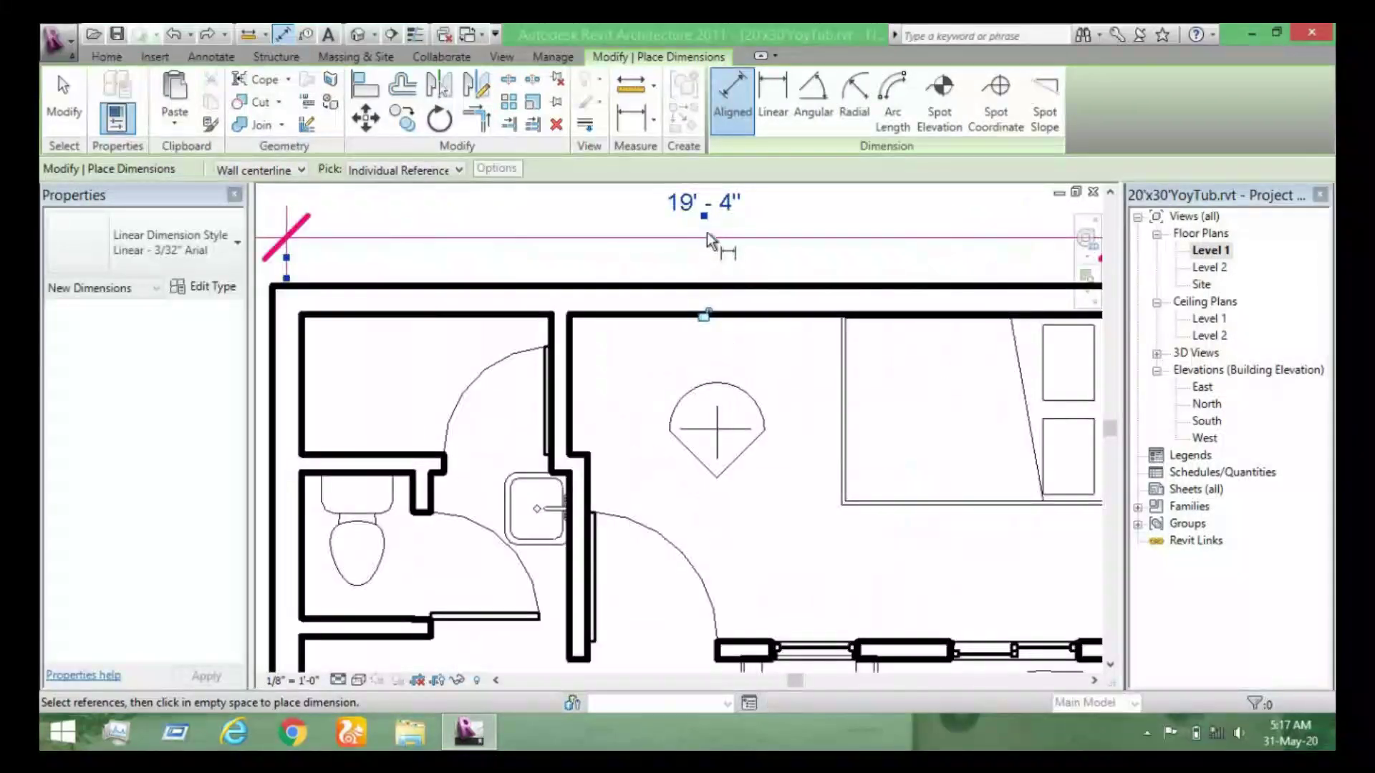
scroll(707, 232, down, 2)
key(ctrl+z)
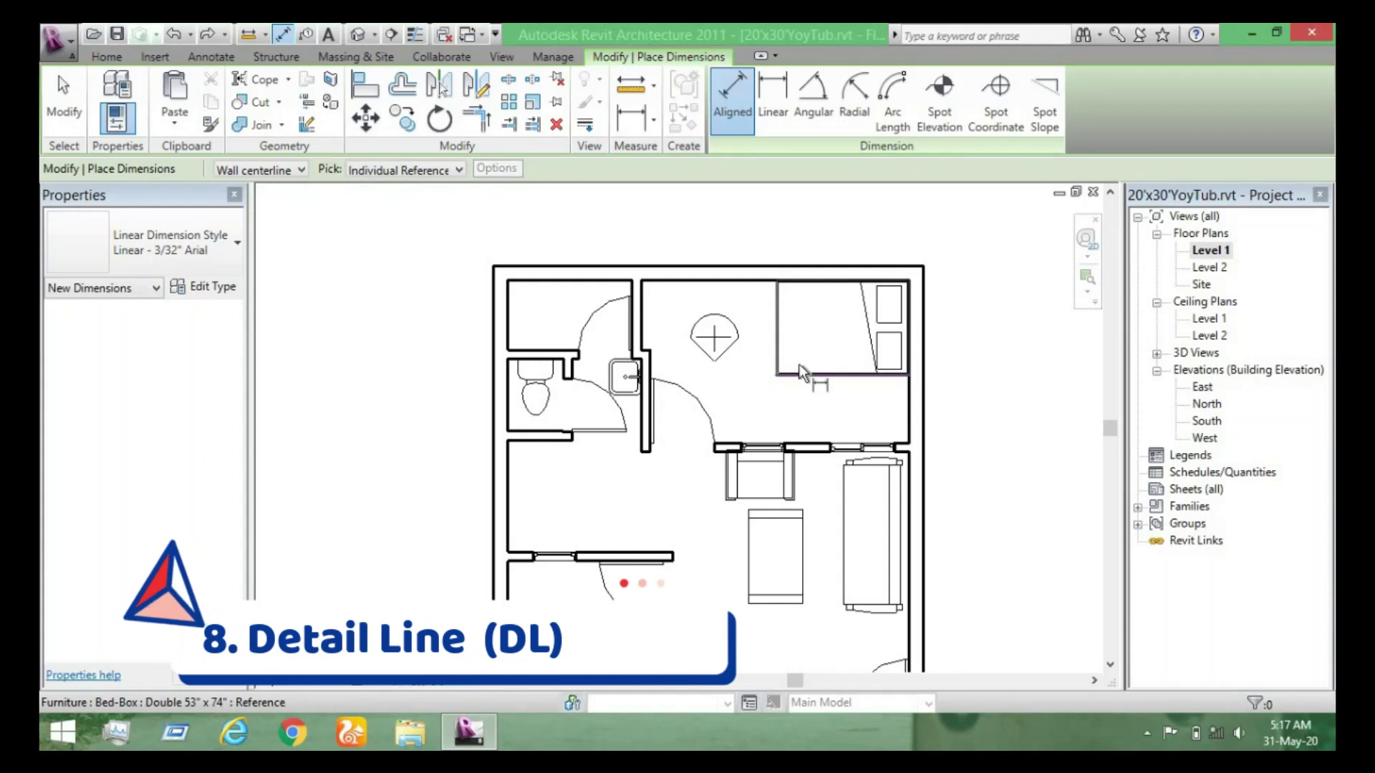
Draw a trial zig-zag of thin detail lines beside the right wall, then remove it.
key(d)
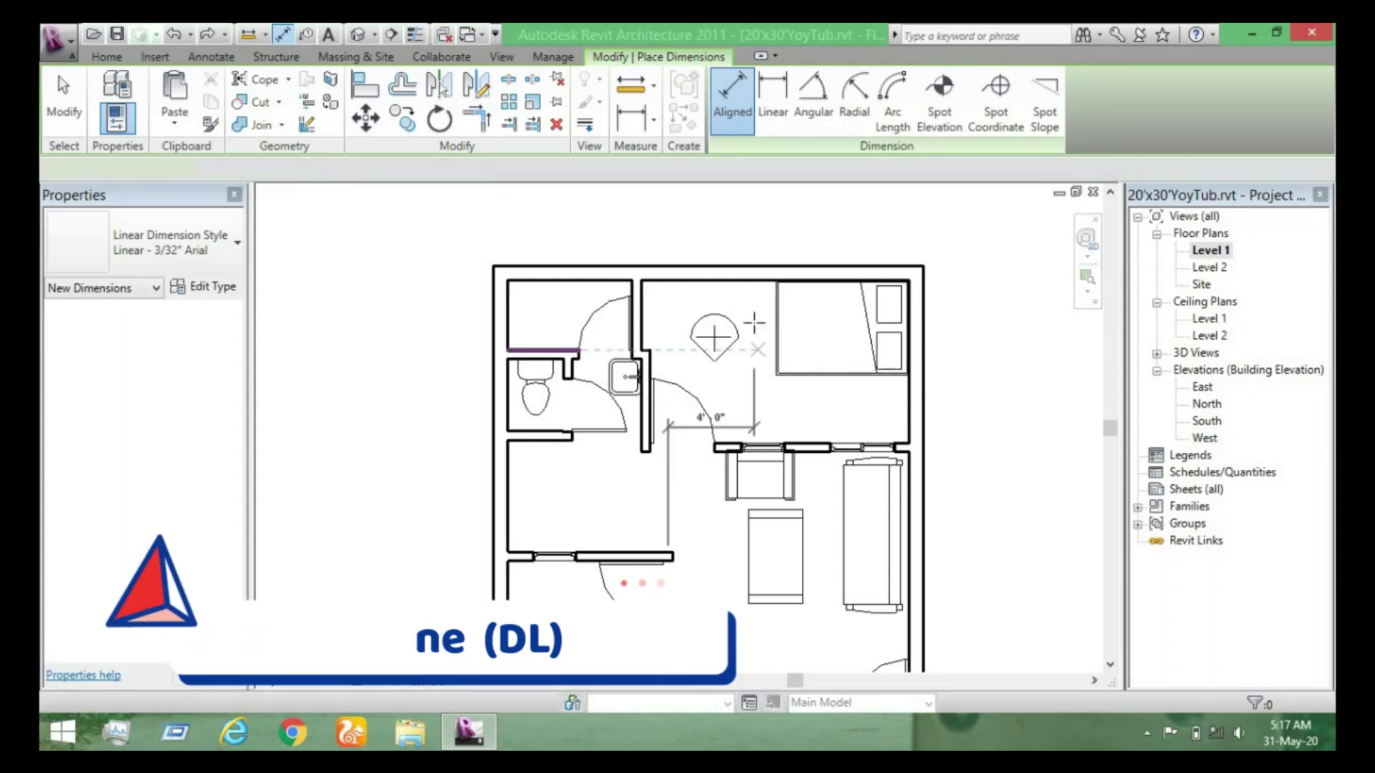
key(l)
click(898, 454)
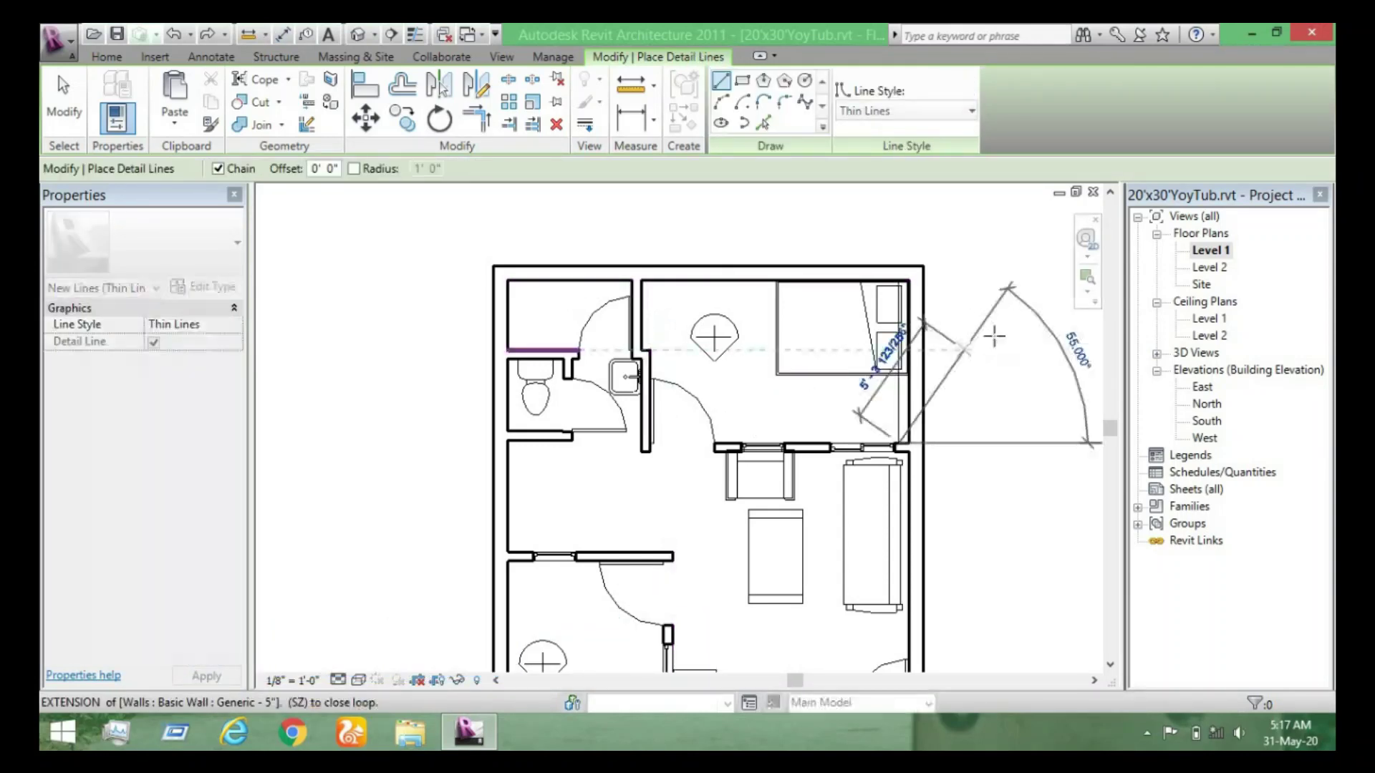
click(1024, 359)
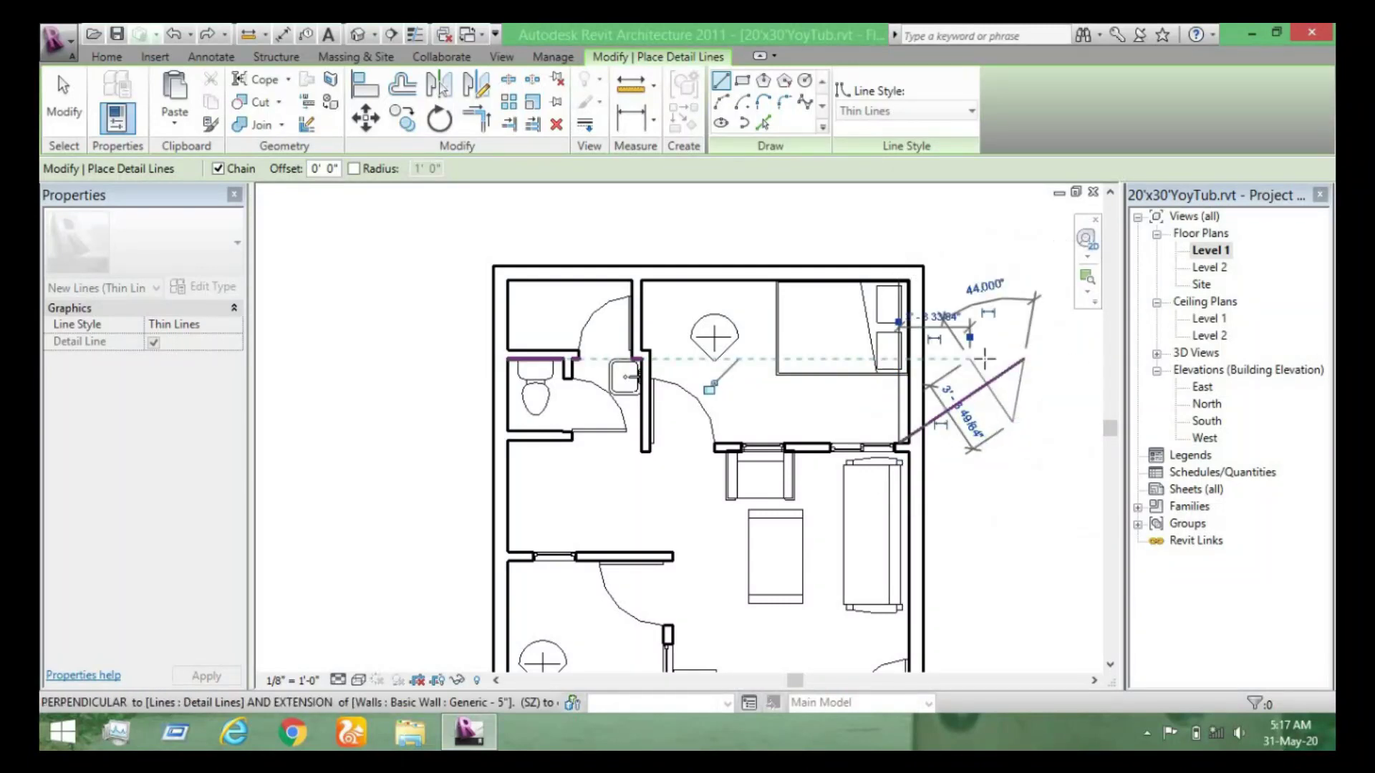
click(1013, 422)
click(970, 358)
key(Escape)
key(Escape)
key(Escape)
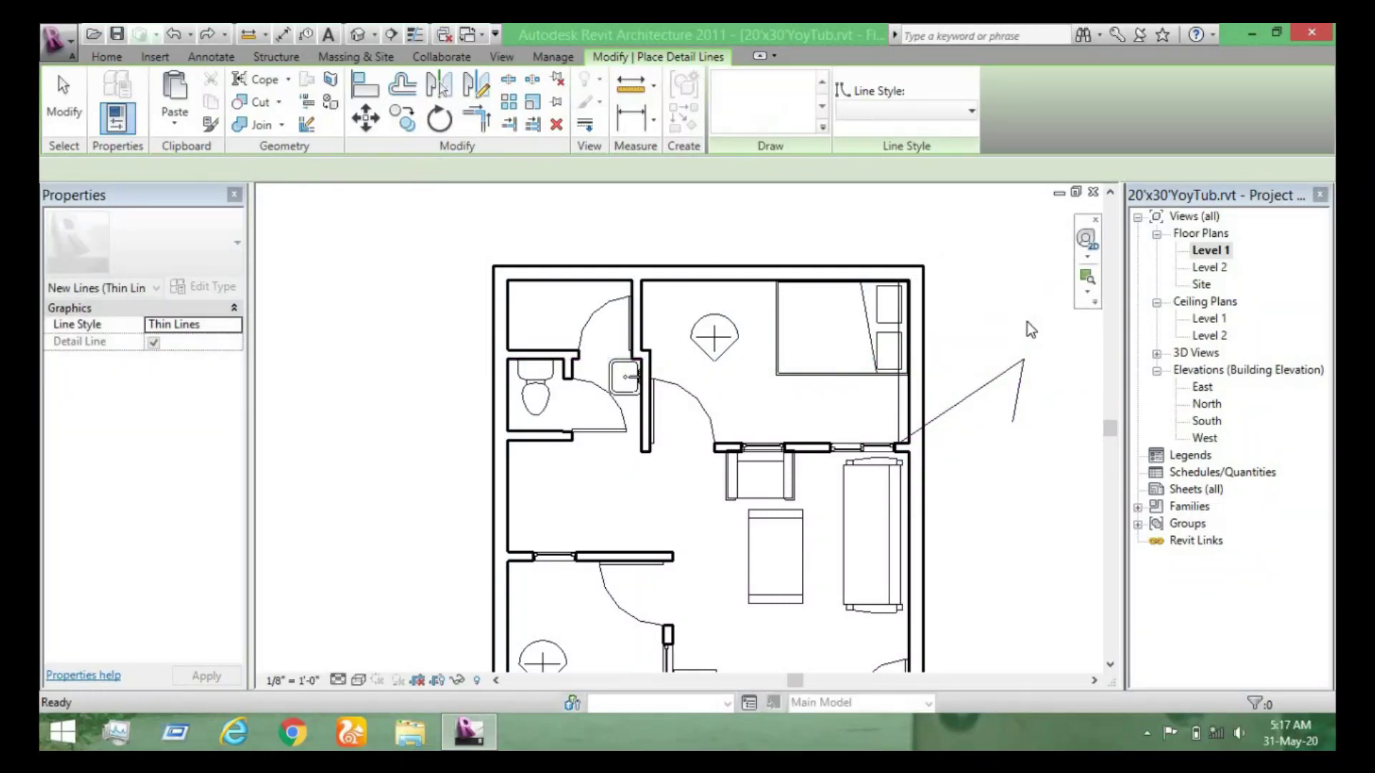
key(Escape)
key(Escape)
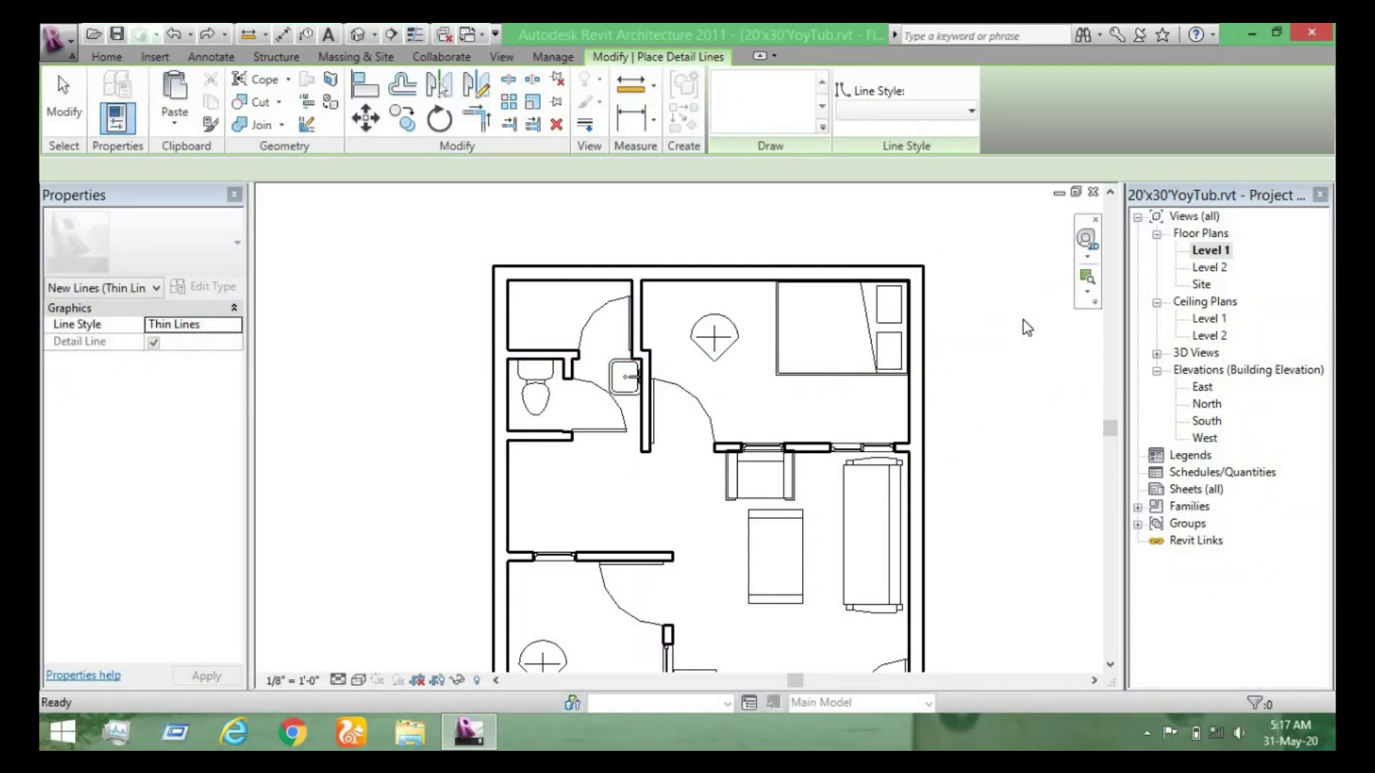
Reactivate detail line drawing in the Thin Lines style.
scroll(1026, 327, up, 1)
key(d)
key(l)
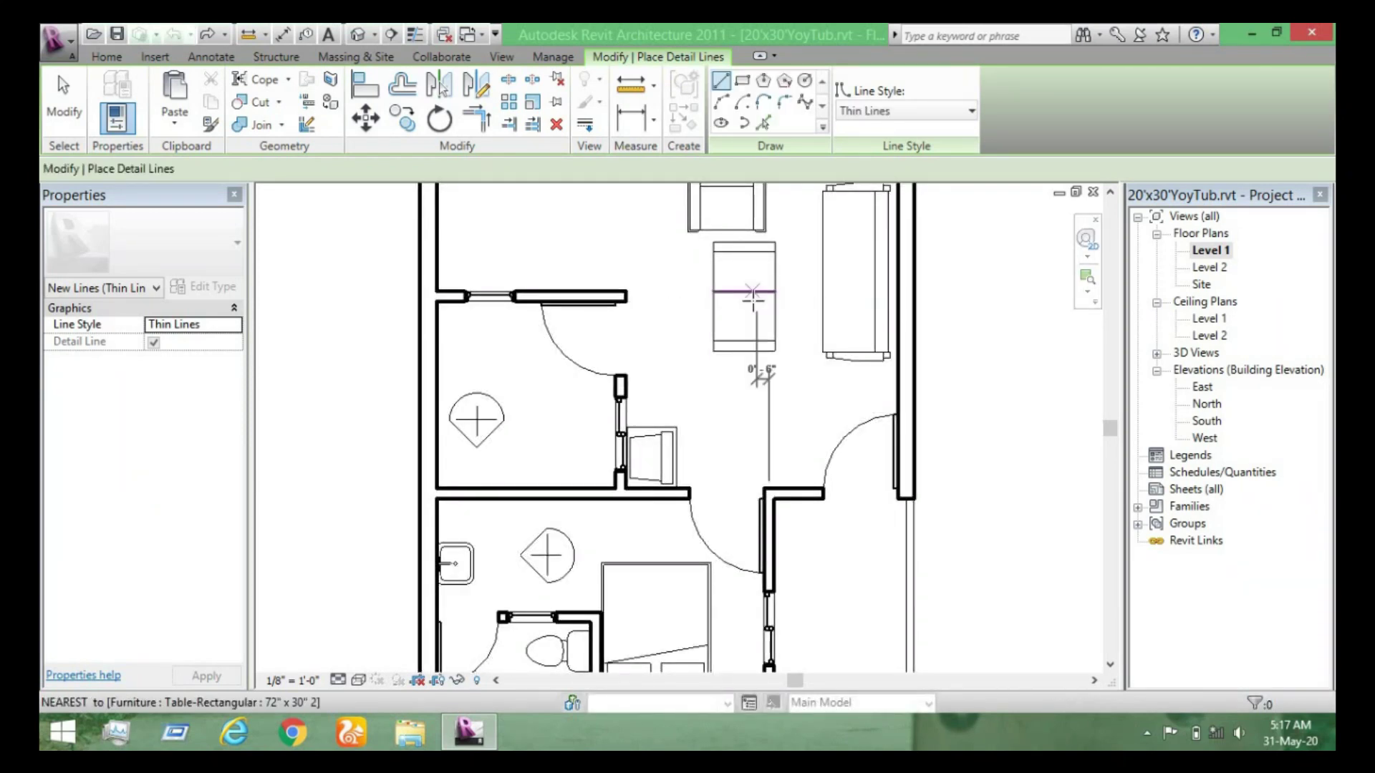
scroll(759, 372, down, 2)
scroll(766, 452, up, 2)
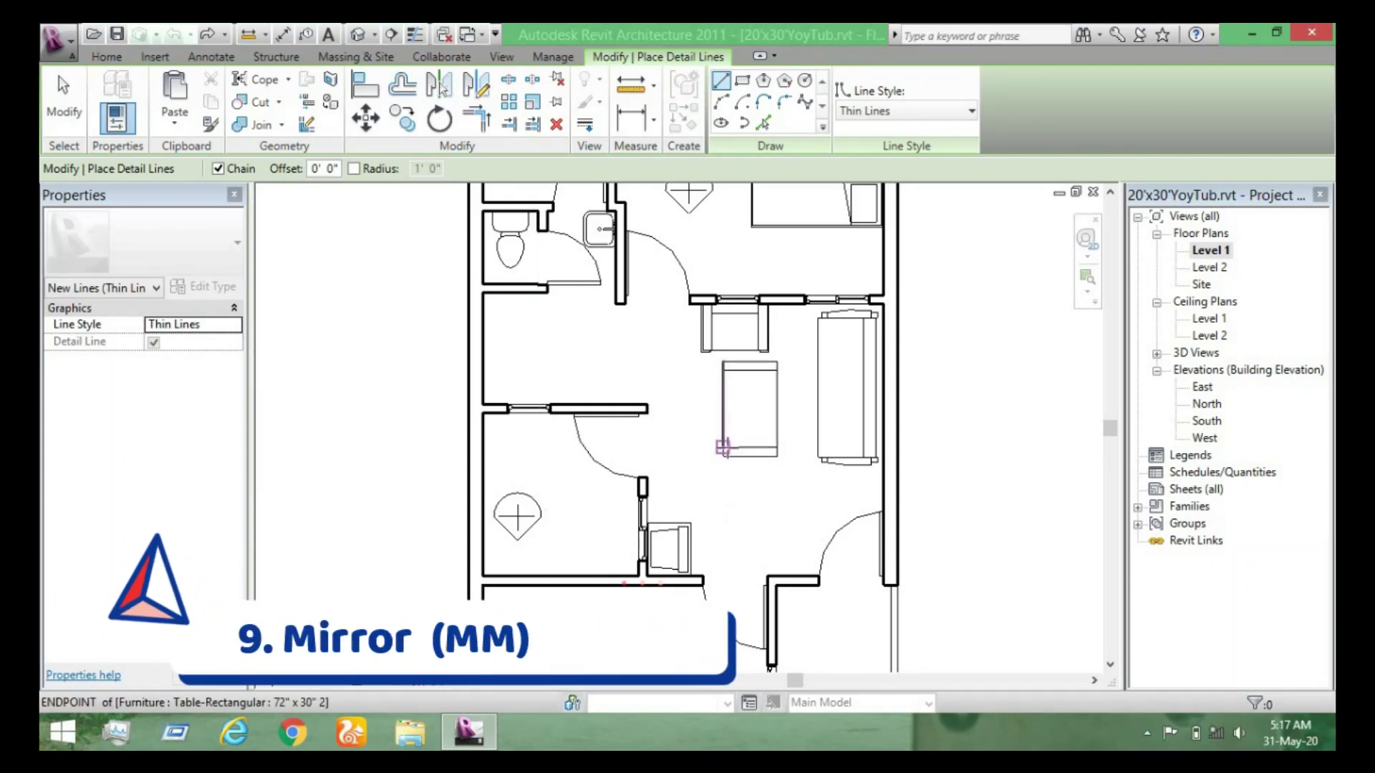
Mirror the living-room table about a drawn horizontal axis to make a flipped copy.
key(Escape)
key(Escape)
click(747, 451)
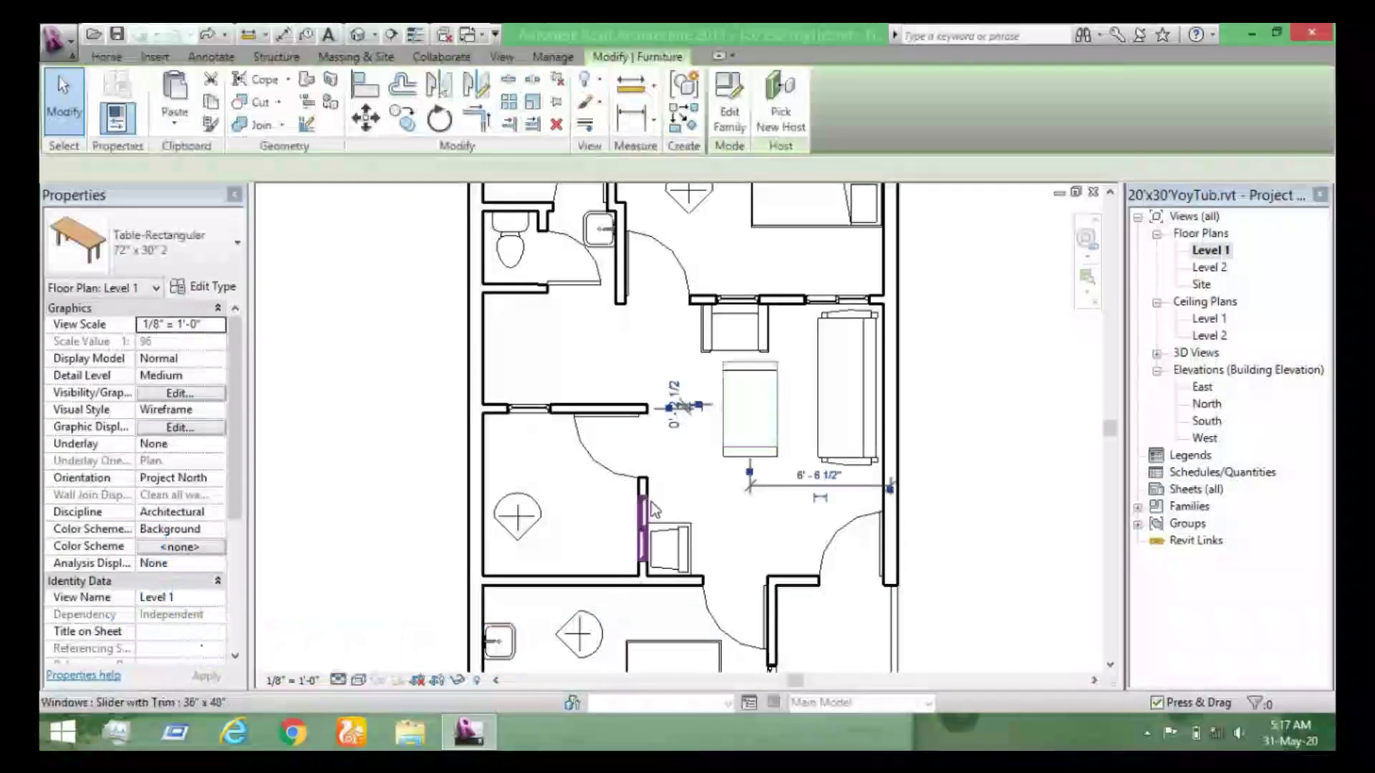
key(d)
key(m)
click(875, 506)
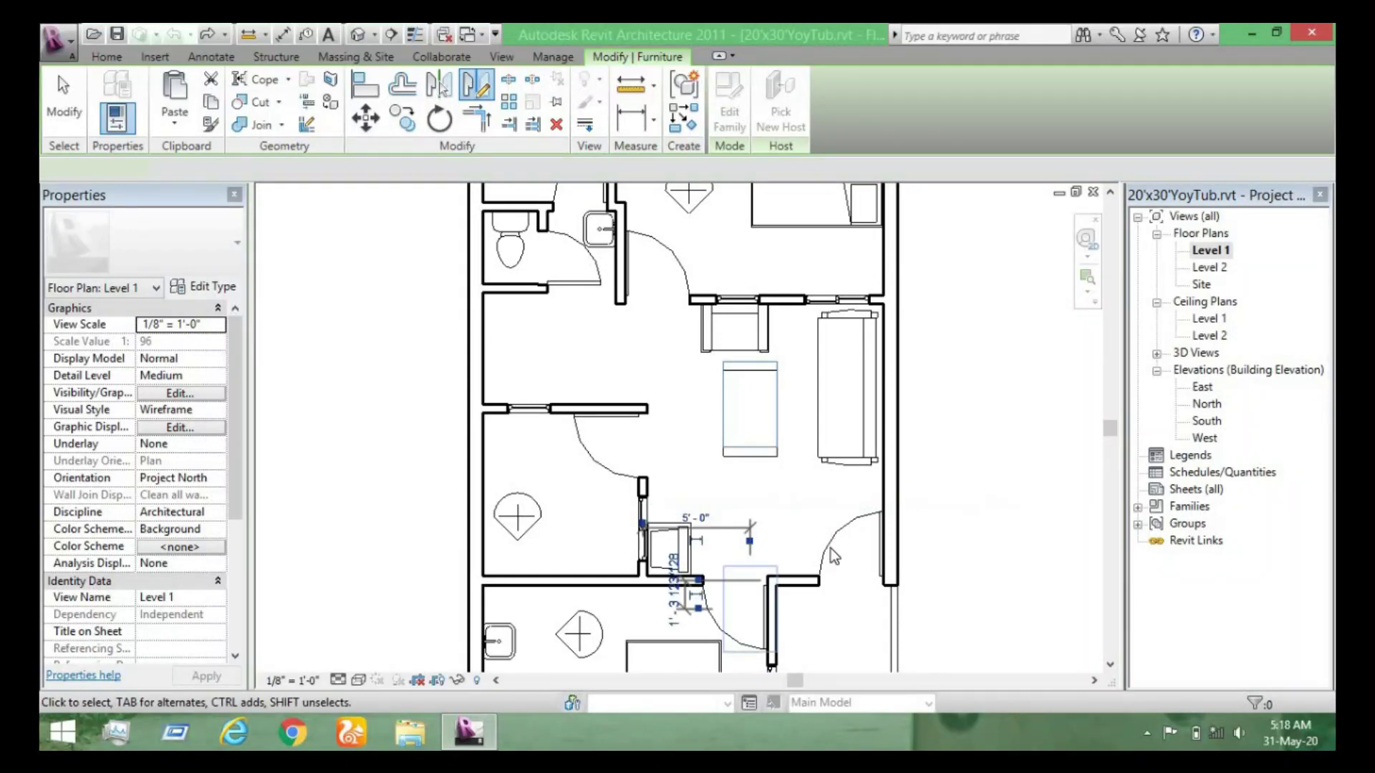
scroll(830, 549, down, 1)
scroll(830, 548, down, 1)
scroll(825, 474, up, 1)
scroll(825, 474, up, 1)
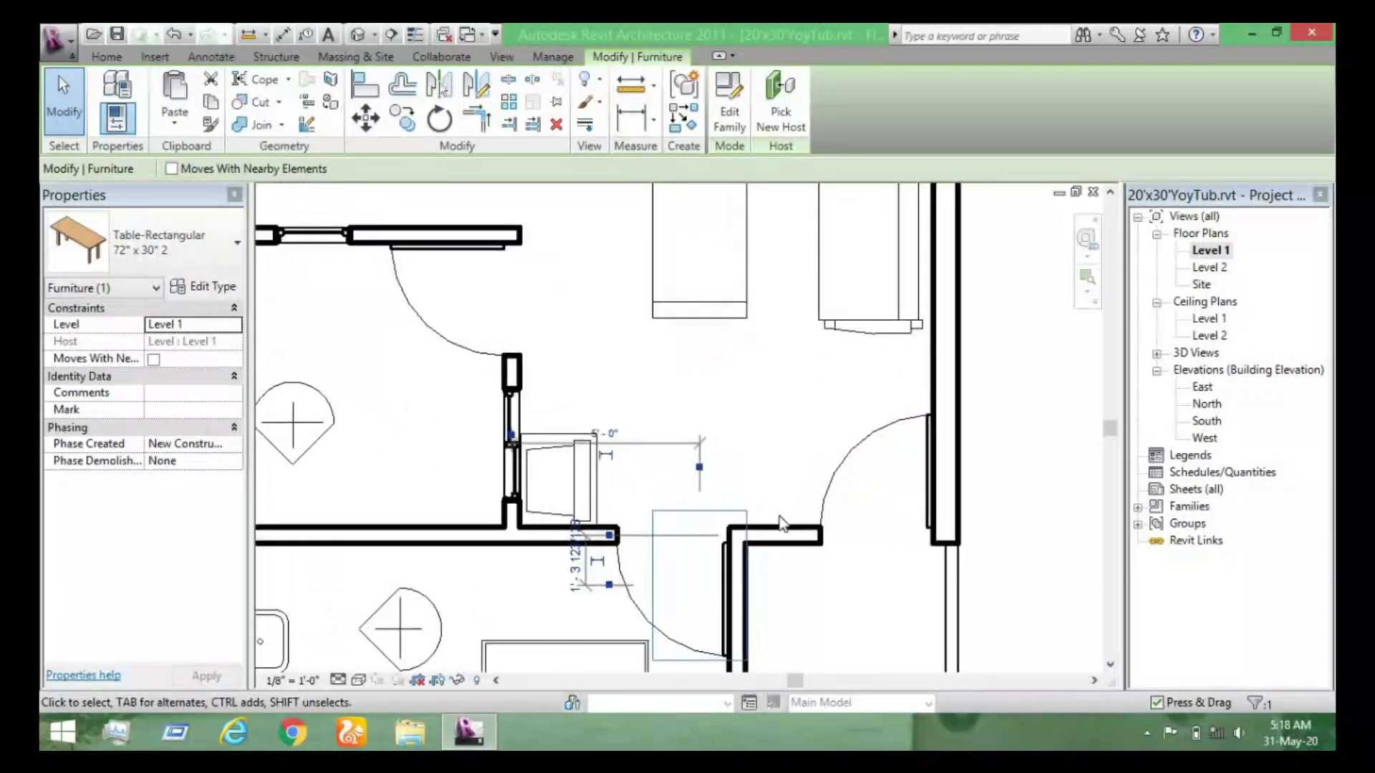
key(Escape)
scroll(698, 427, down, 2)
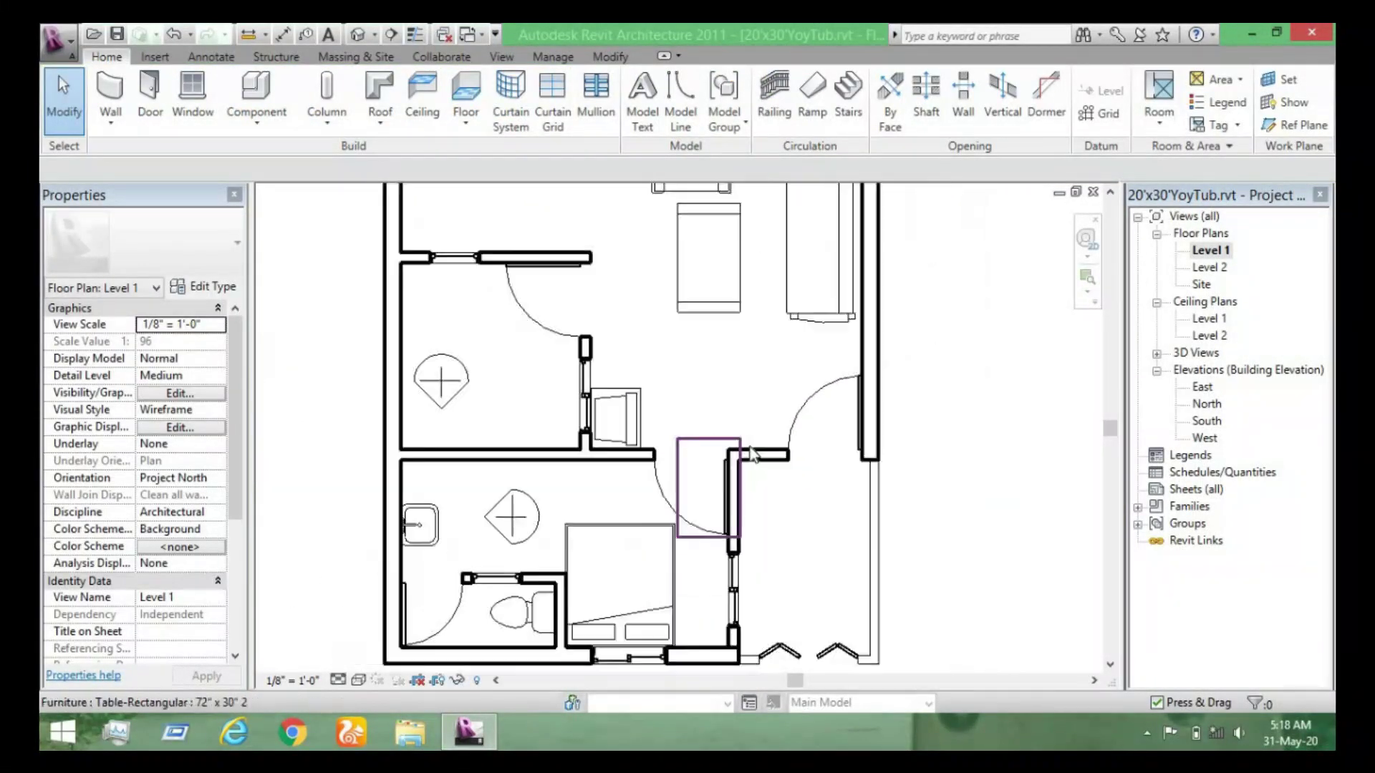
scroll(755, 435, down, 2)
scroll(760, 433, up, 2)
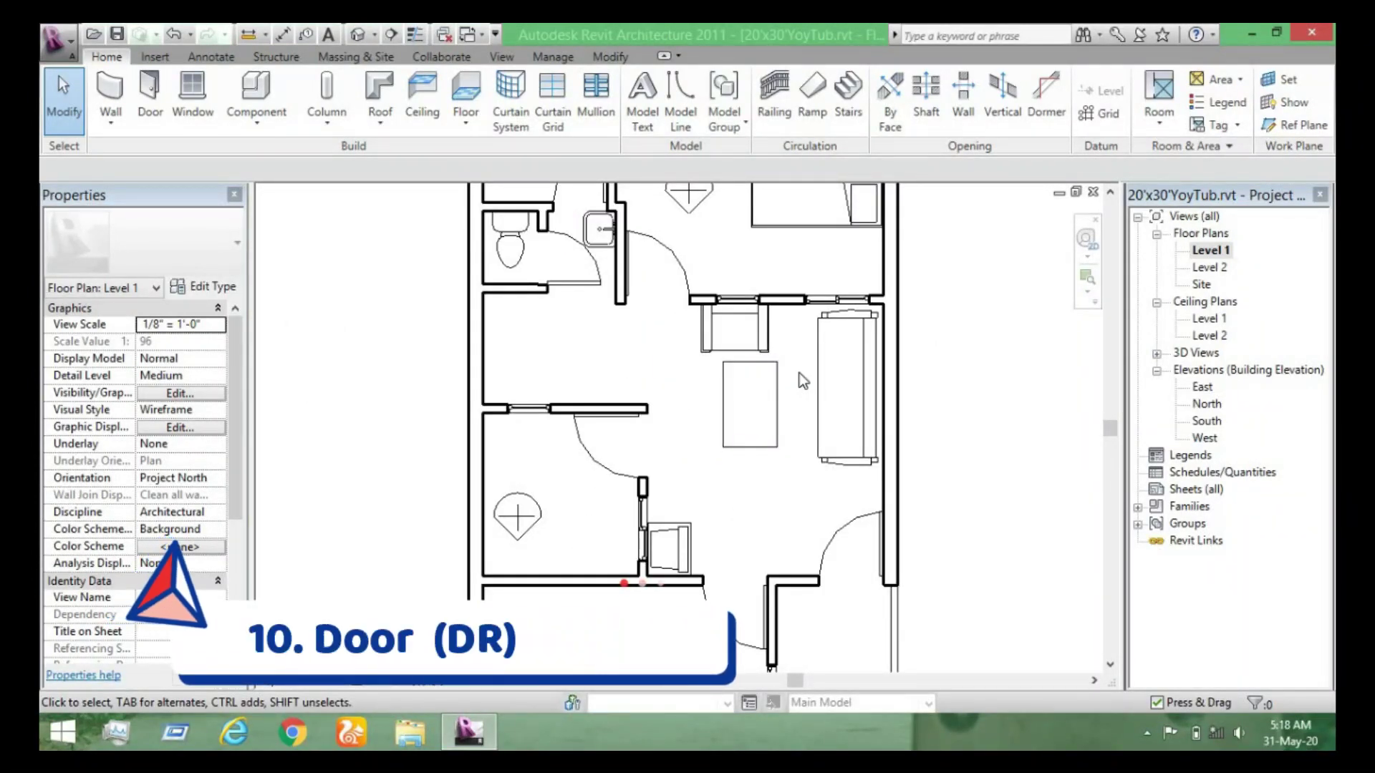
Place a Single-Panel 4 30" x 80" door on the left exterior wall.
key(d)
key(r)
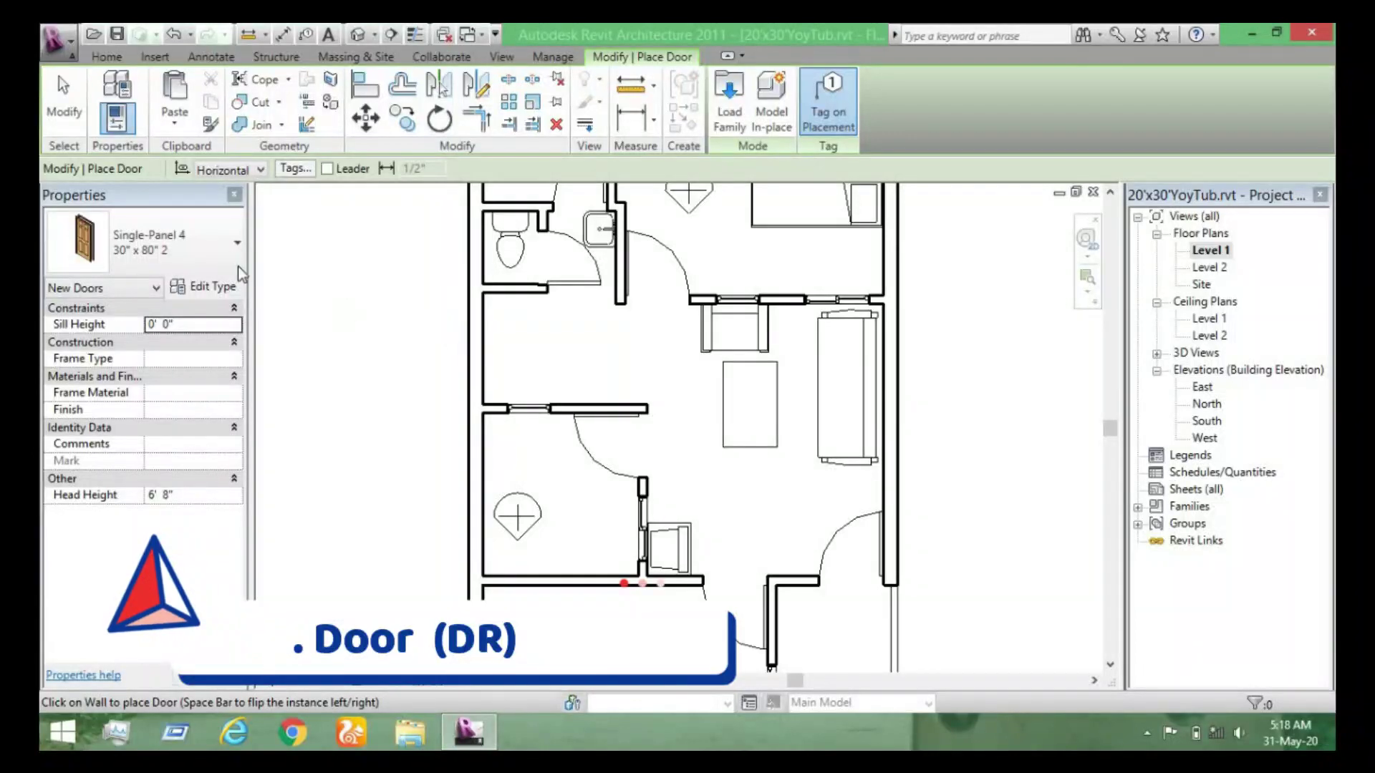
click(487, 342)
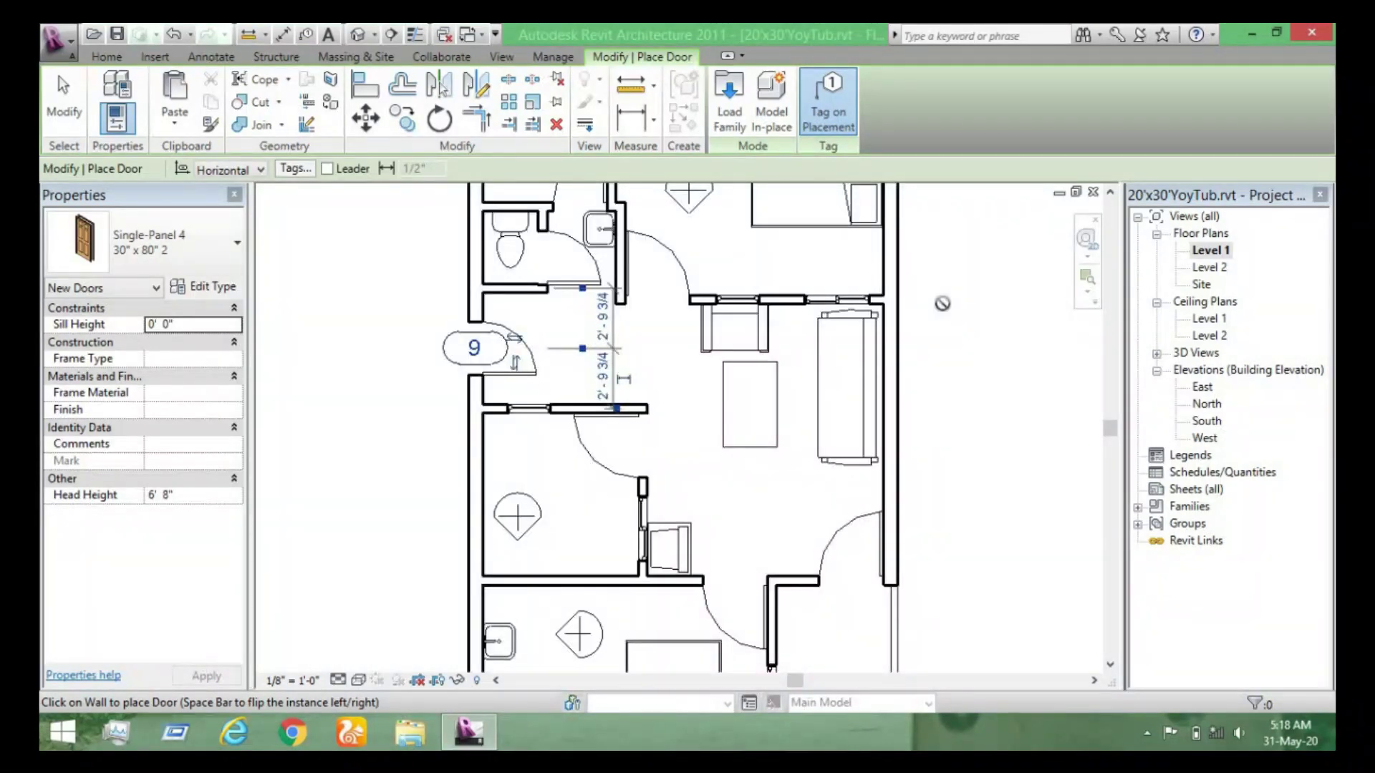
key(Escape)
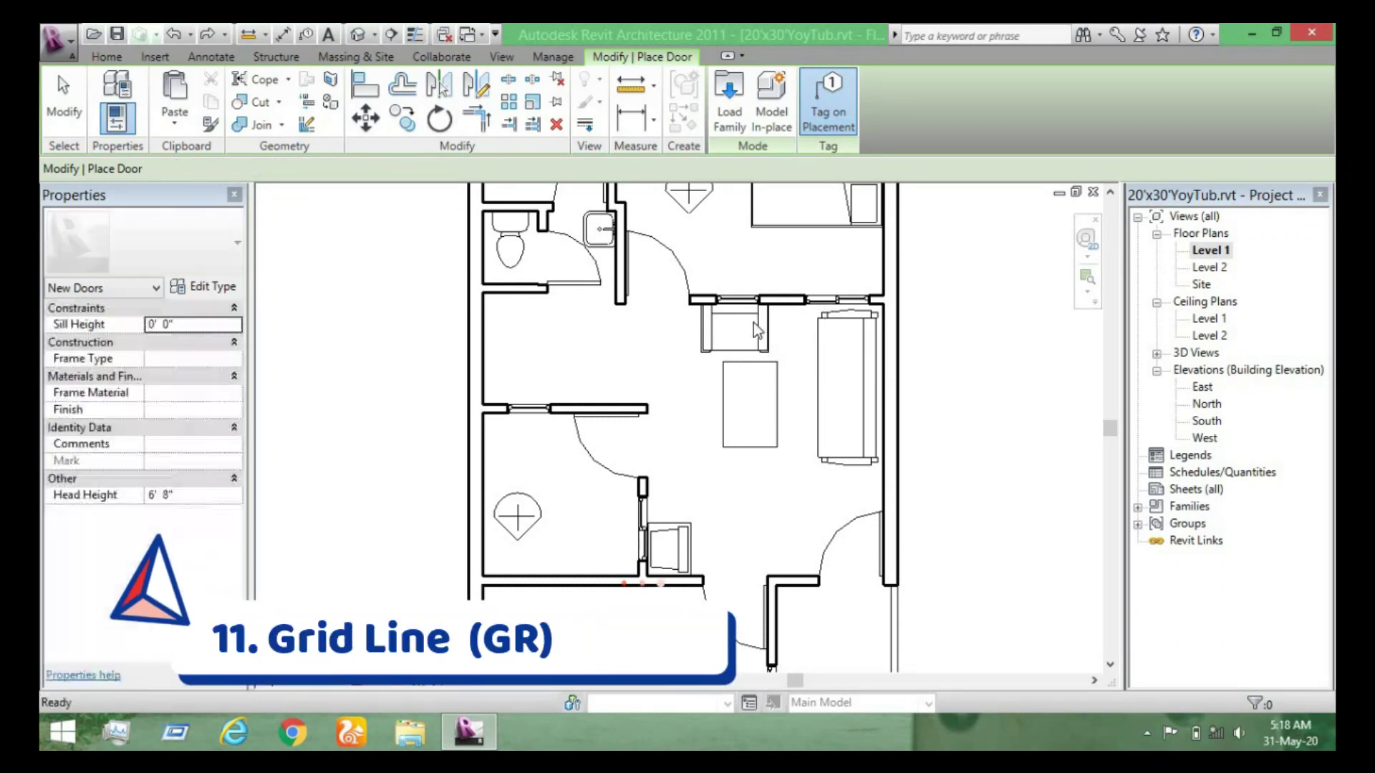
Draw trial grids 1, 2 and 3 right of the plan, then undo them.
key(g)
key(r)
scroll(783, 274, down, 3)
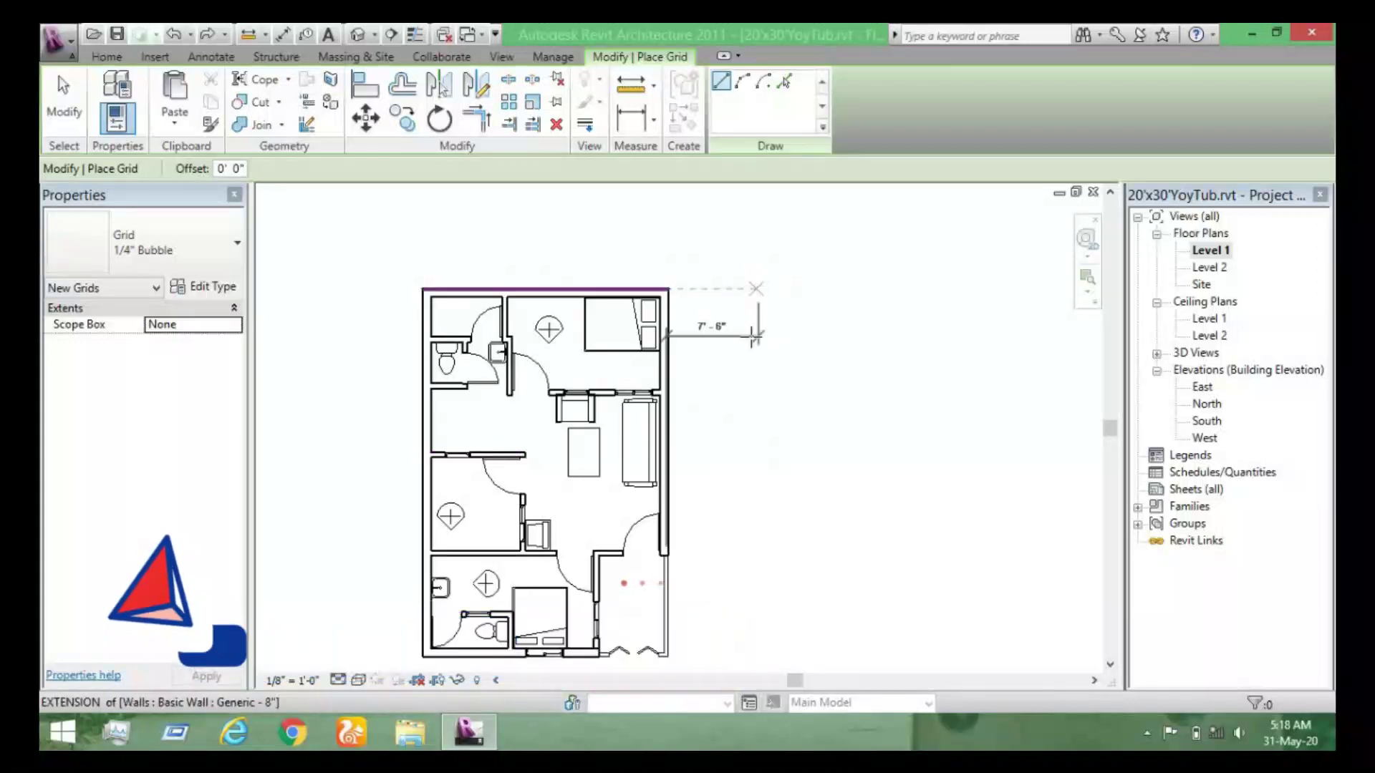
click(759, 289)
click(826, 419)
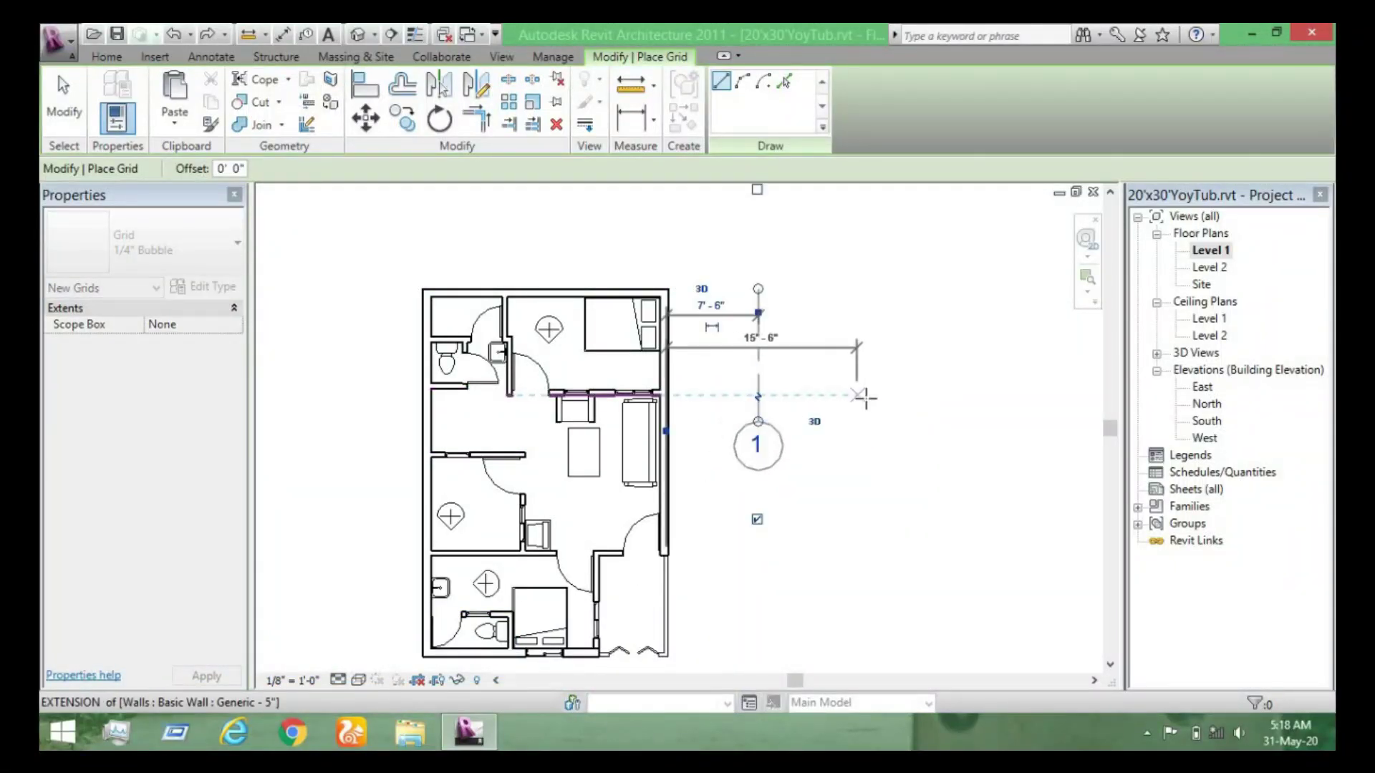
click(824, 301)
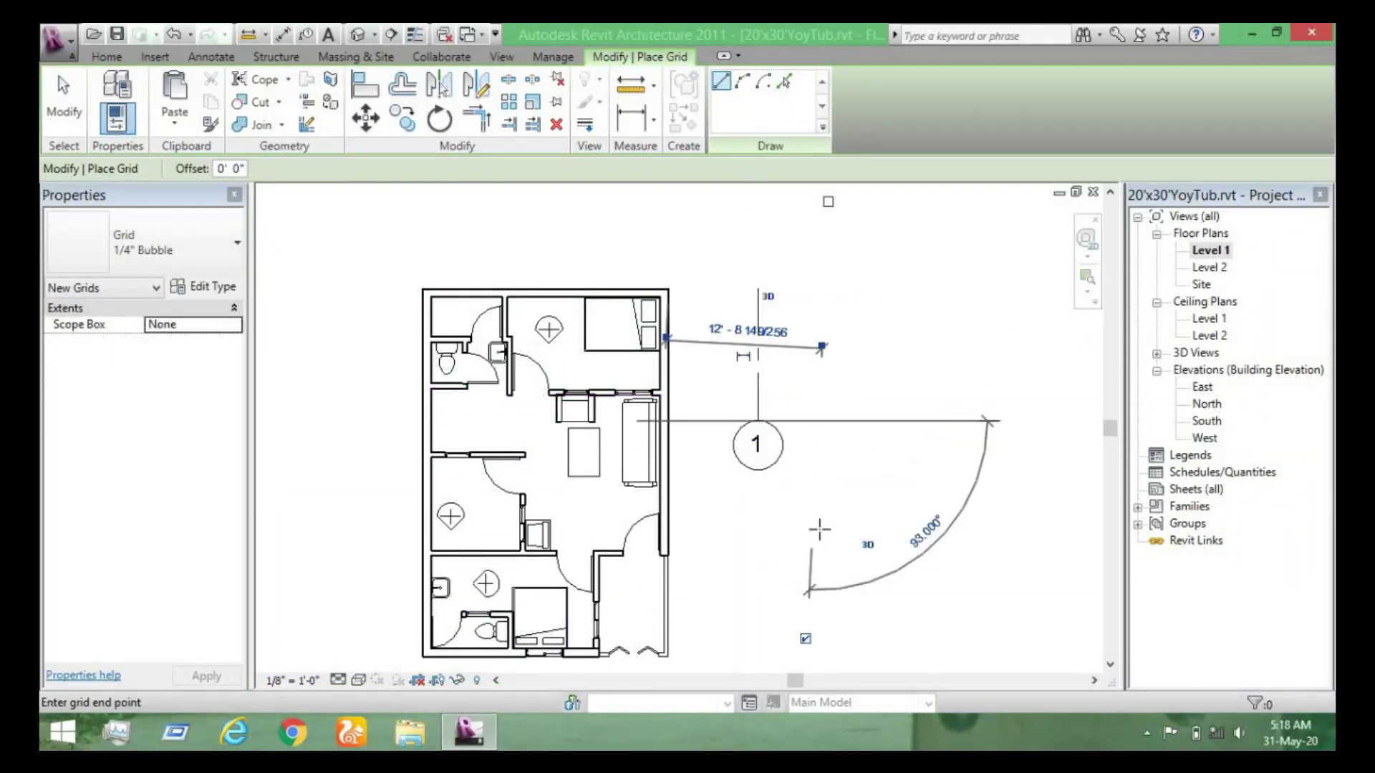
click(877, 322)
click(885, 512)
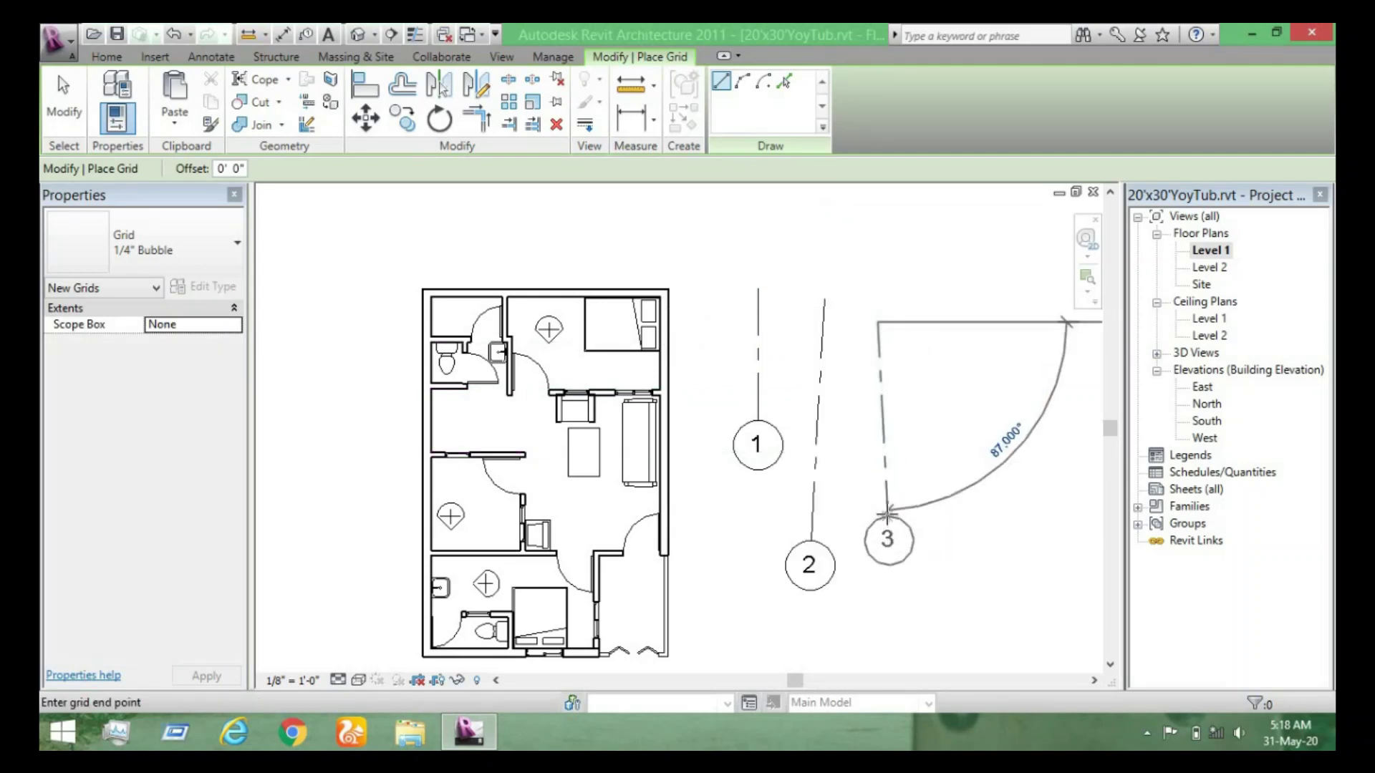
scroll(895, 420, down, 1)
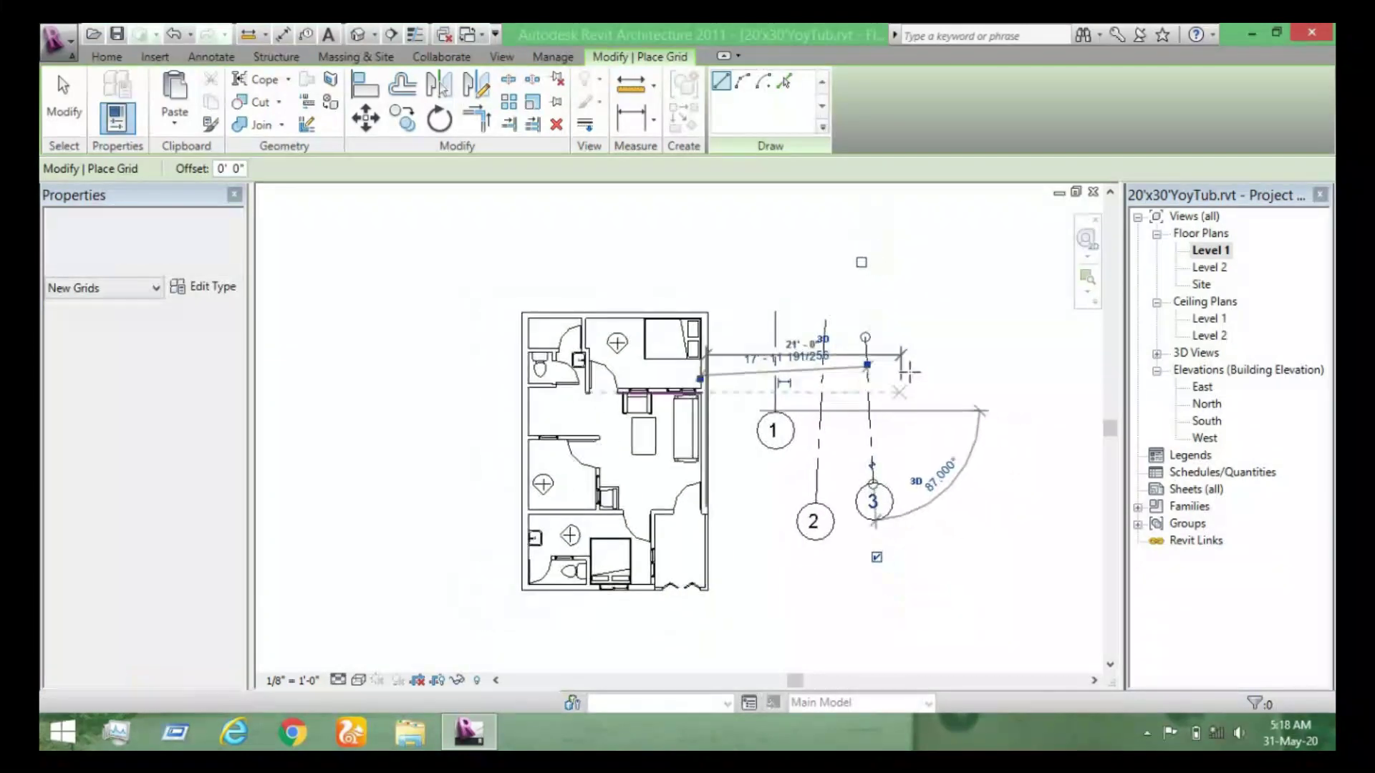
scroll(911, 345, up, 1)
key(ctrl+z)
key(ctrl+z)
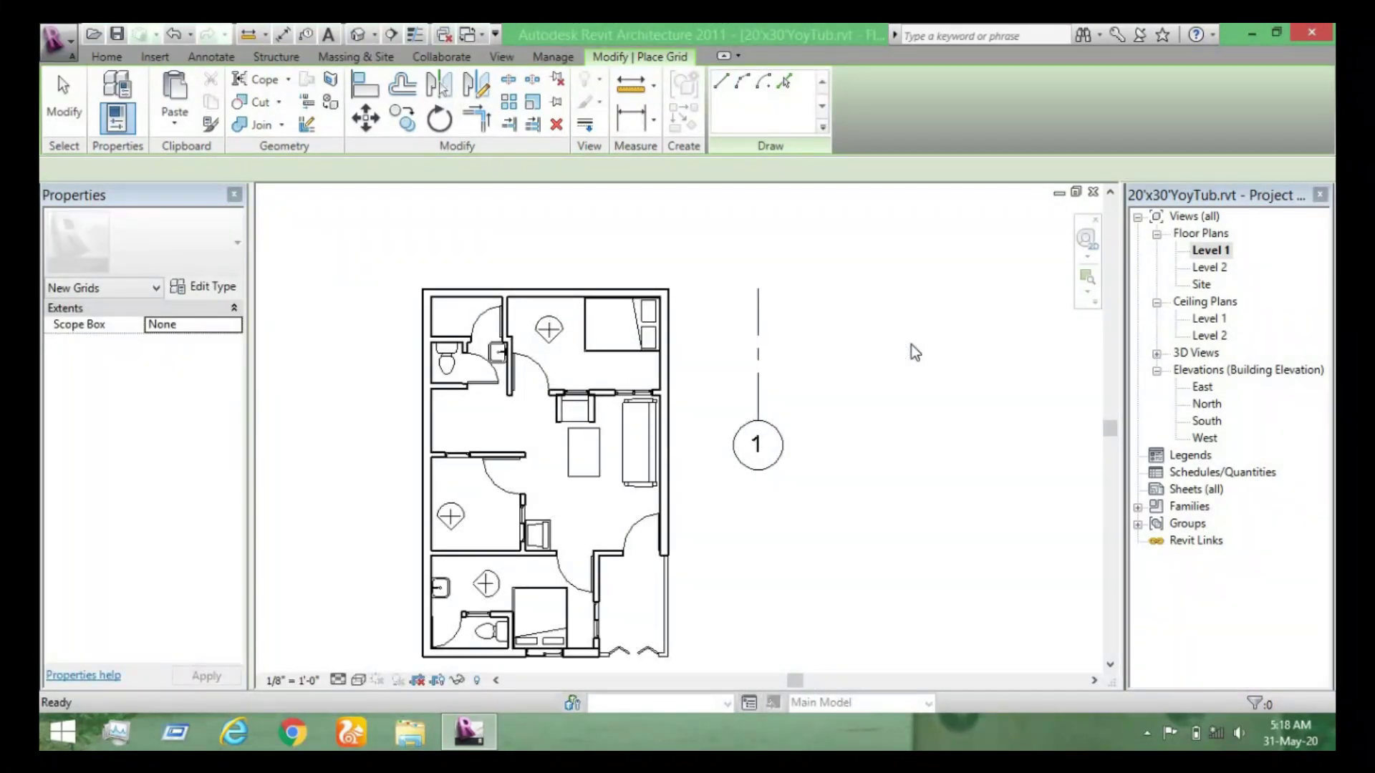
key(ctrl+z)
Restart grid placement with the 1/4" Bubble grid type.
key(g)
key(r)
scroll(826, 346, down, 2)
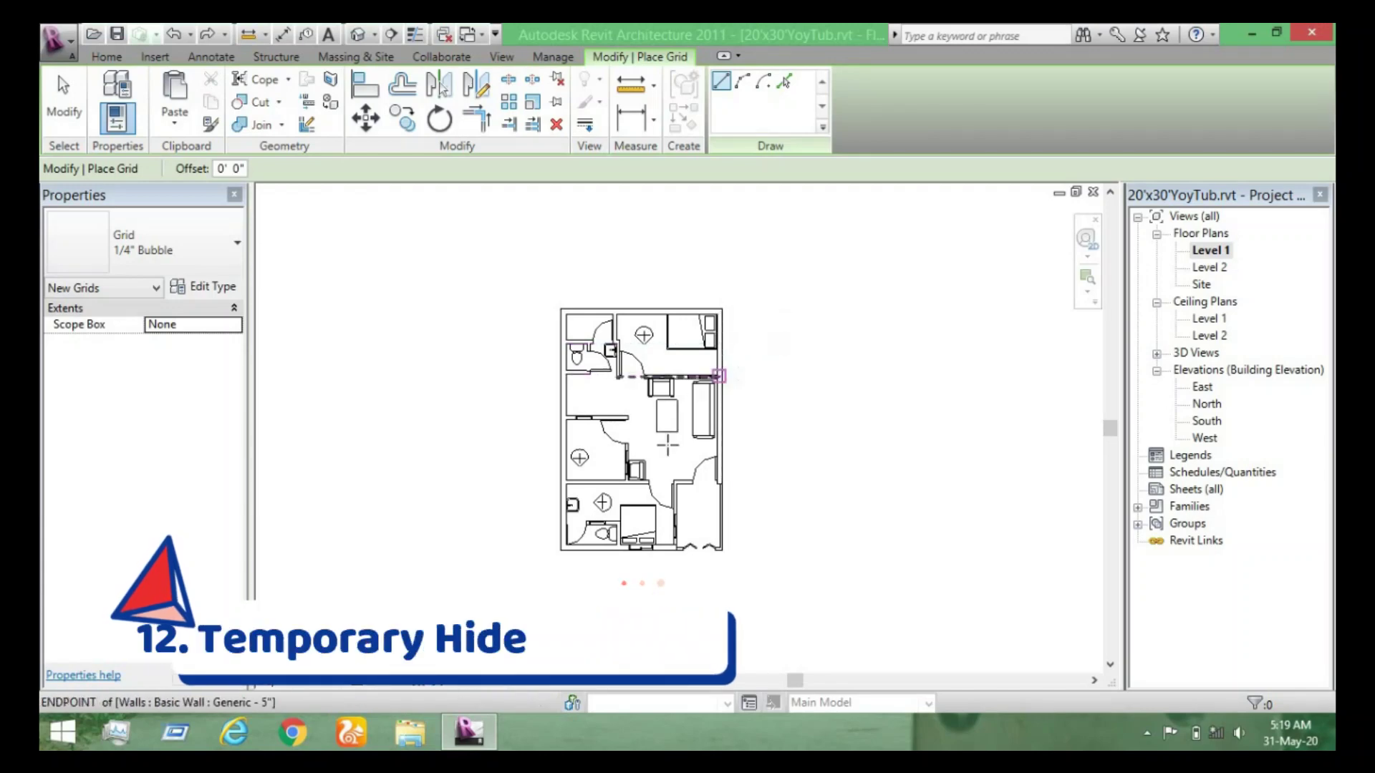
Stop placing grid lines.
scroll(665, 450, up, 2)
scroll(673, 401, up, 1)
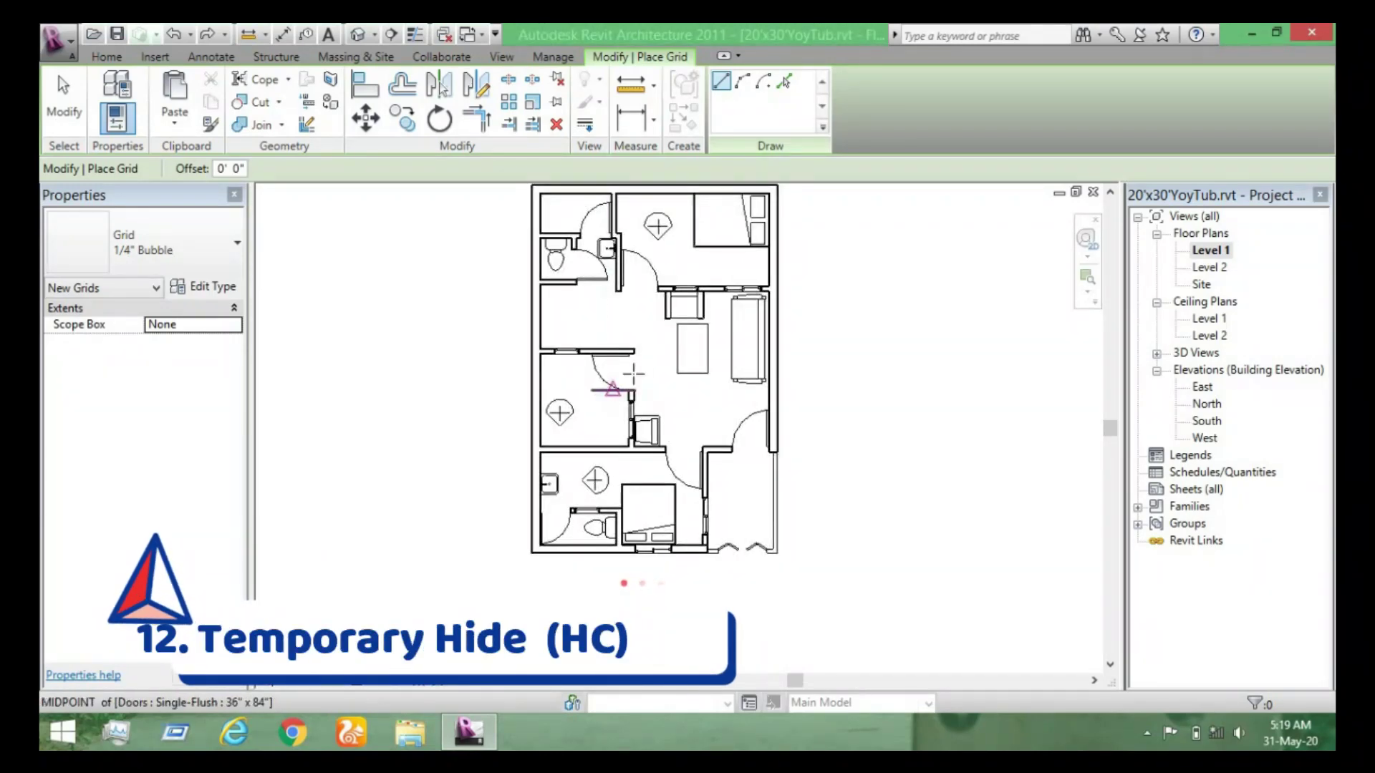
scroll(689, 343, up, 2)
key(Escape)
key(Escape)
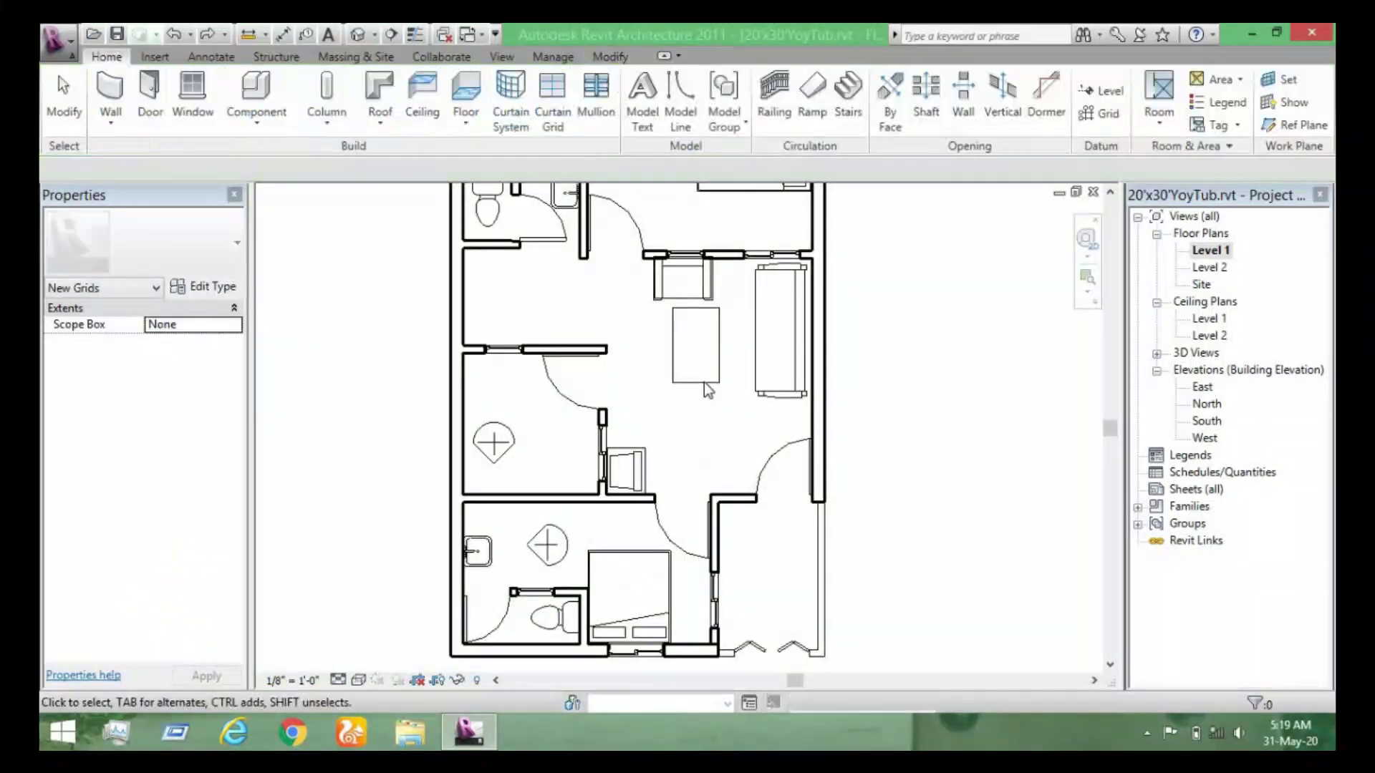
Select the living-room table, temporarily hide the furniture category (HC), then restore it (HR).
click(695, 392)
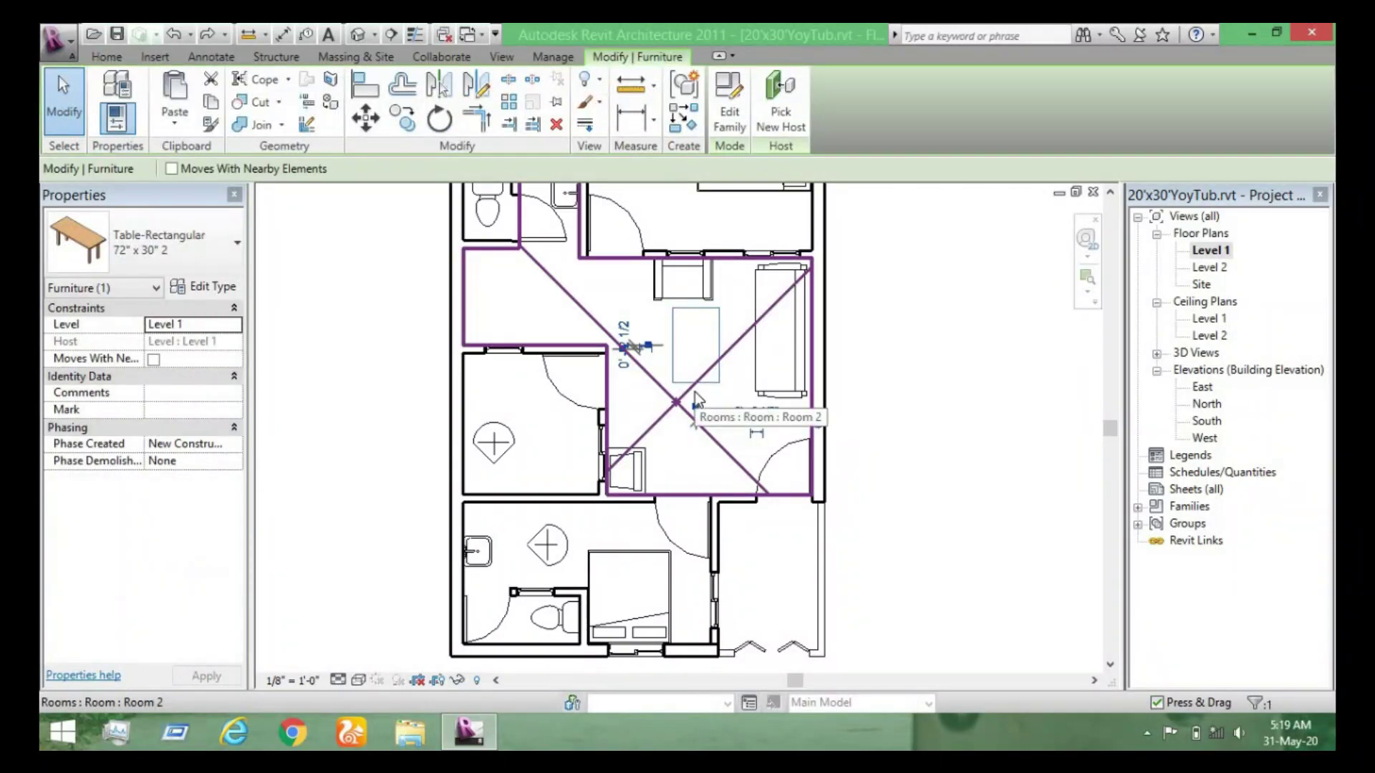
key(c)
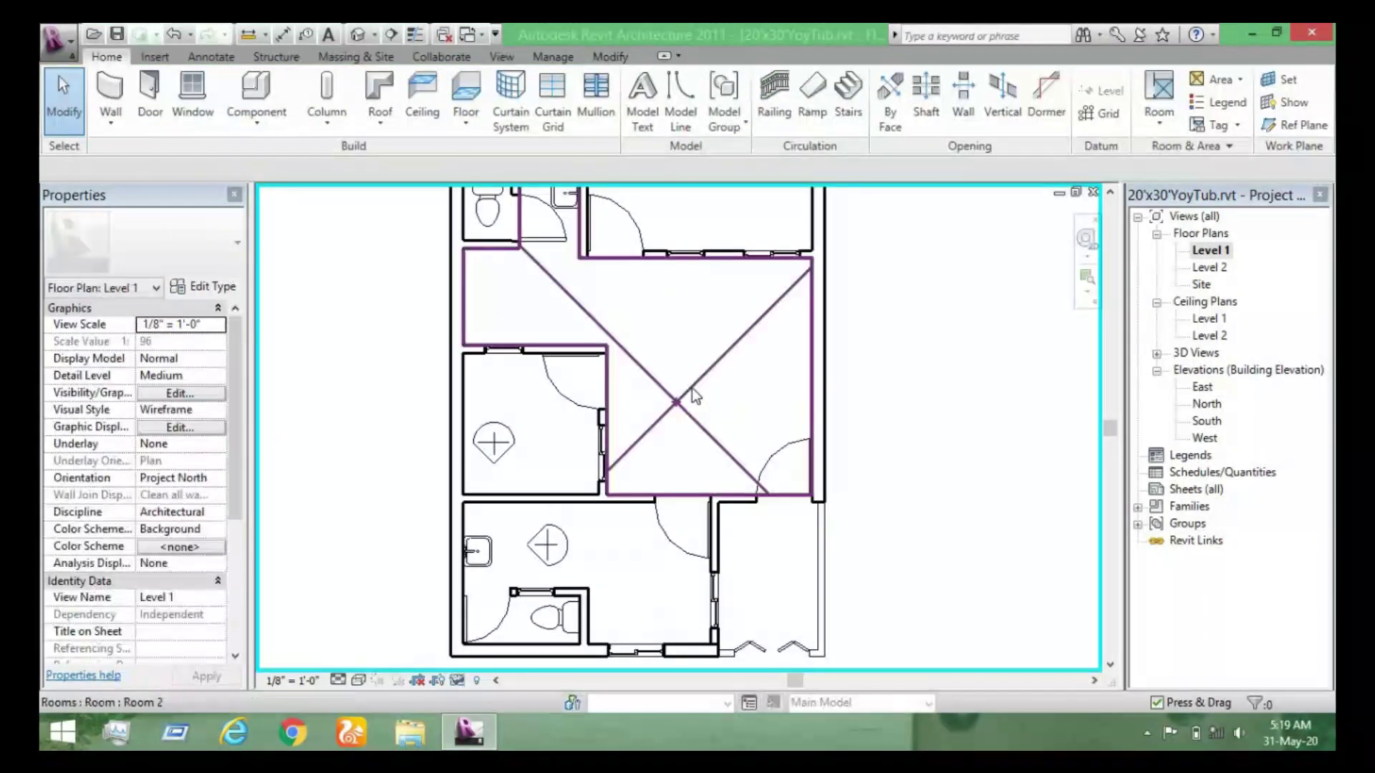
scroll(673, 358, down, 2)
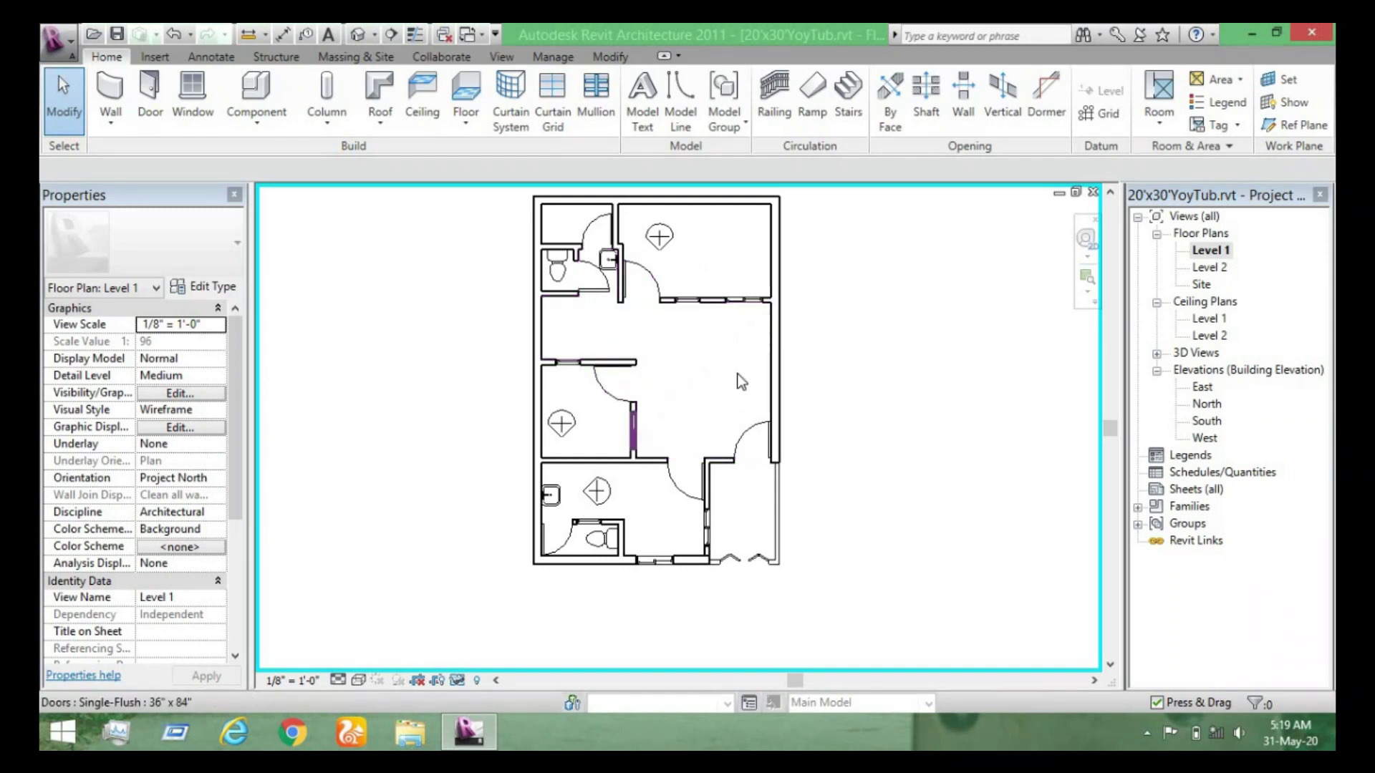
key(h)
key(r)
scroll(693, 363, up, 2)
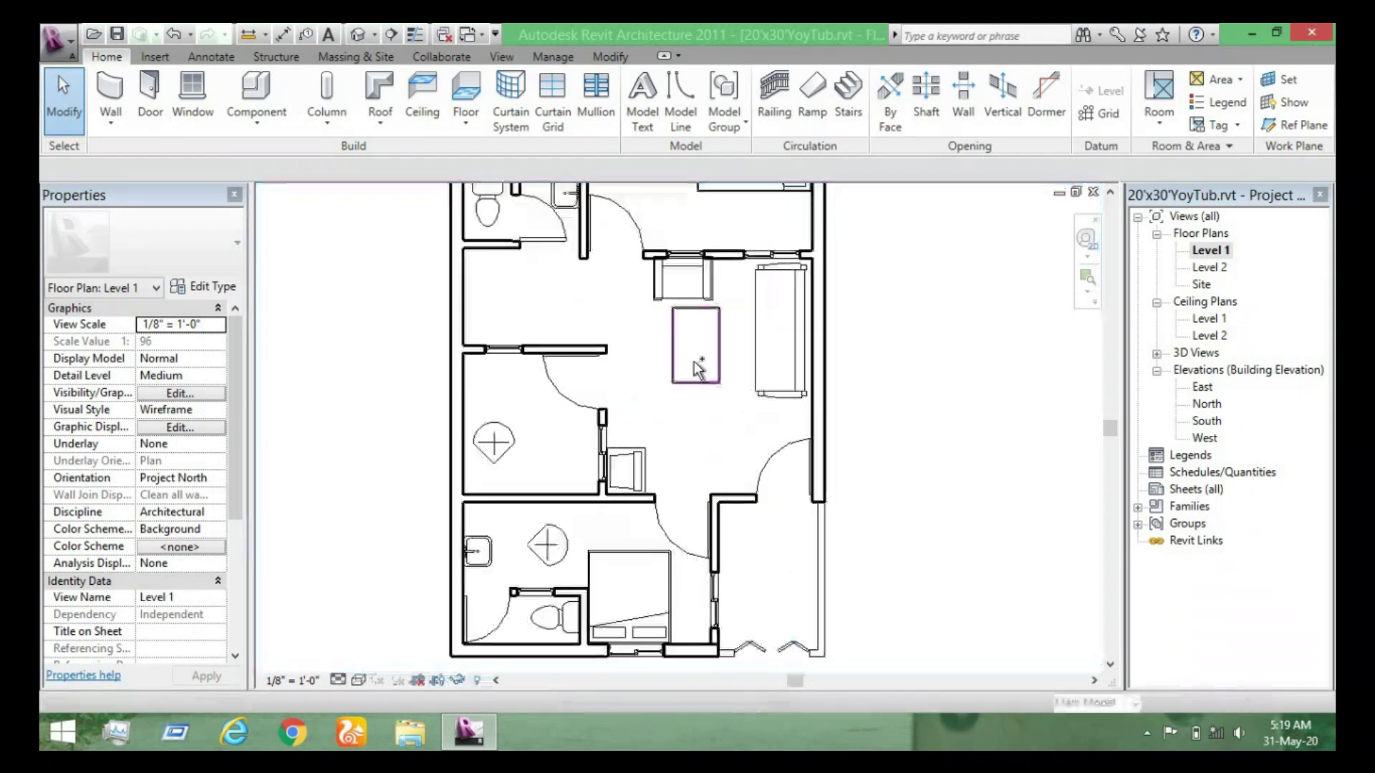
scroll(668, 355, down, 1)
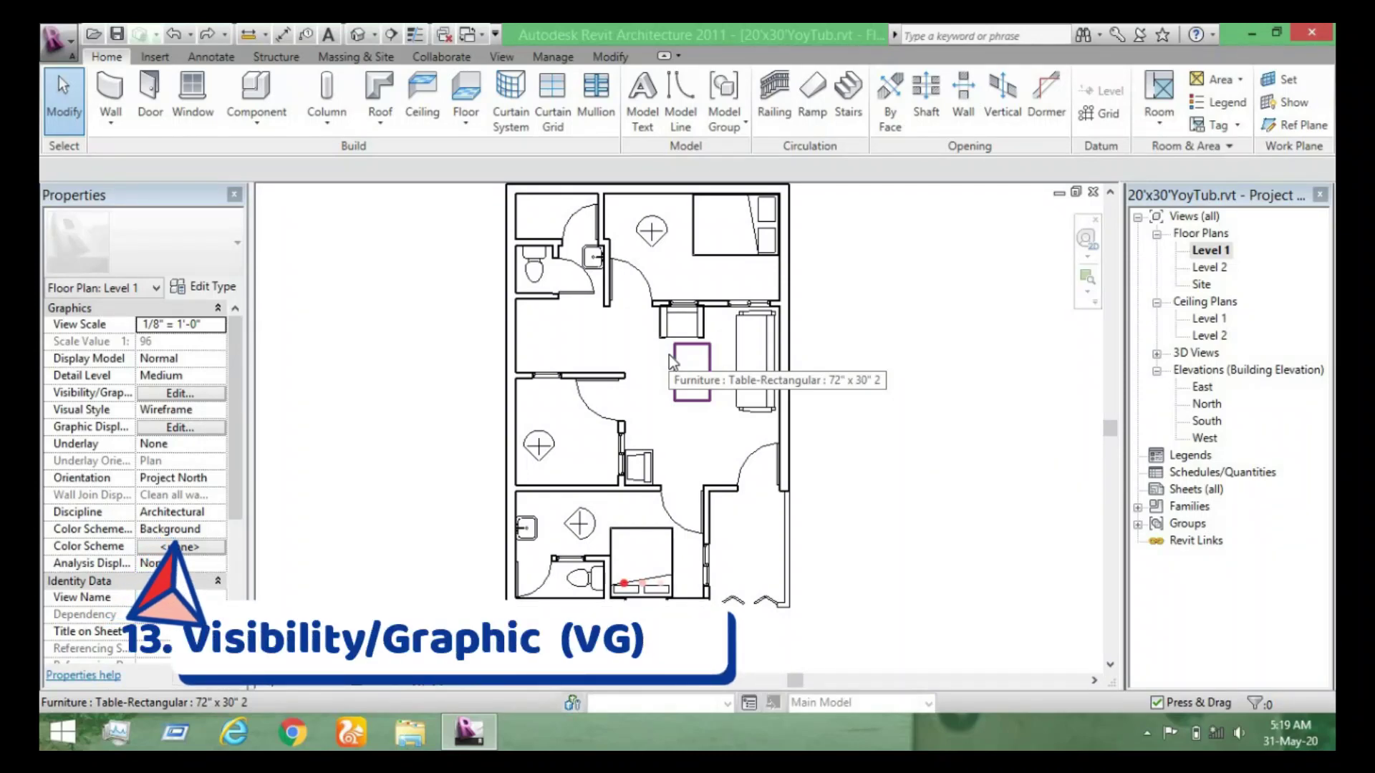
In Visibility/Graphics, hide Doors in the Level 1 plan, then make them visible again.
key(v)
key(g)
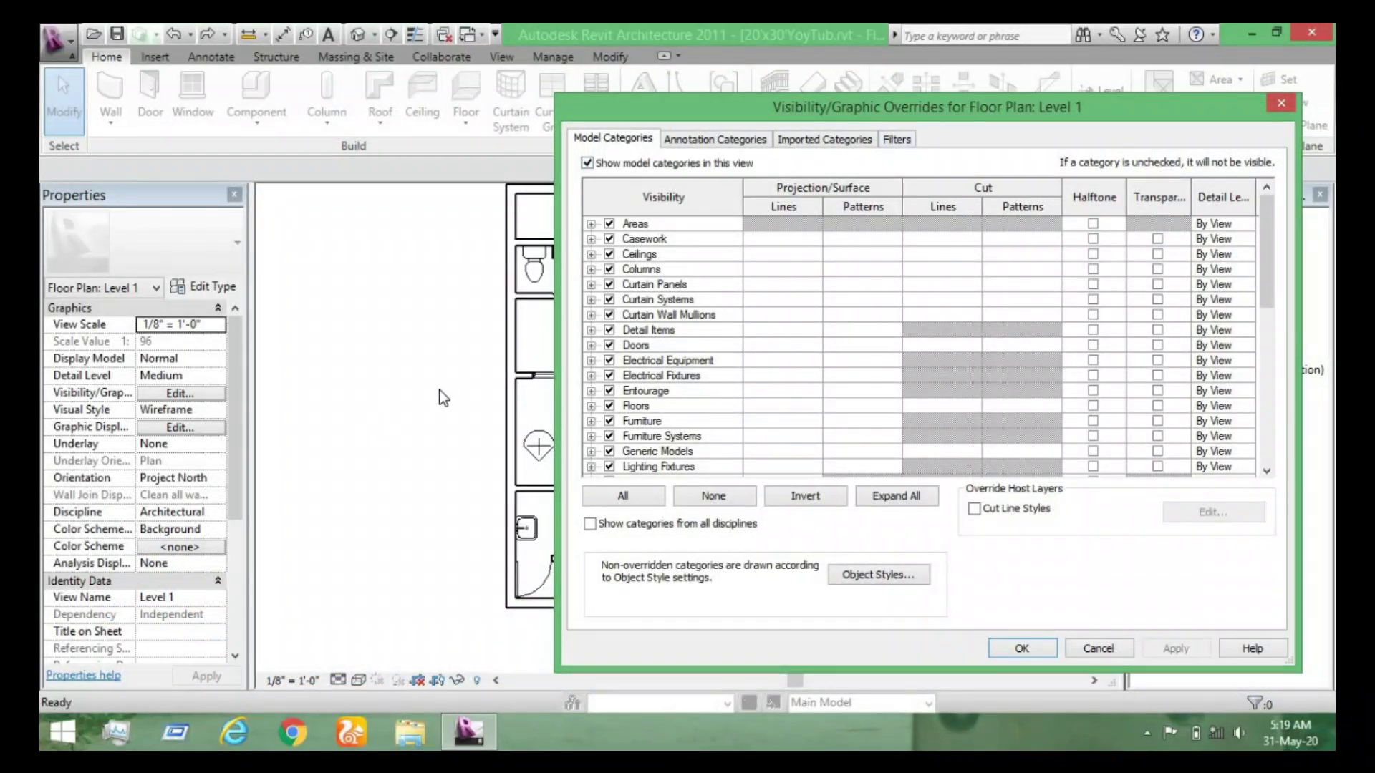
scroll(396, 430, down, 1)
scroll(799, 354, up, 1)
click(611, 347)
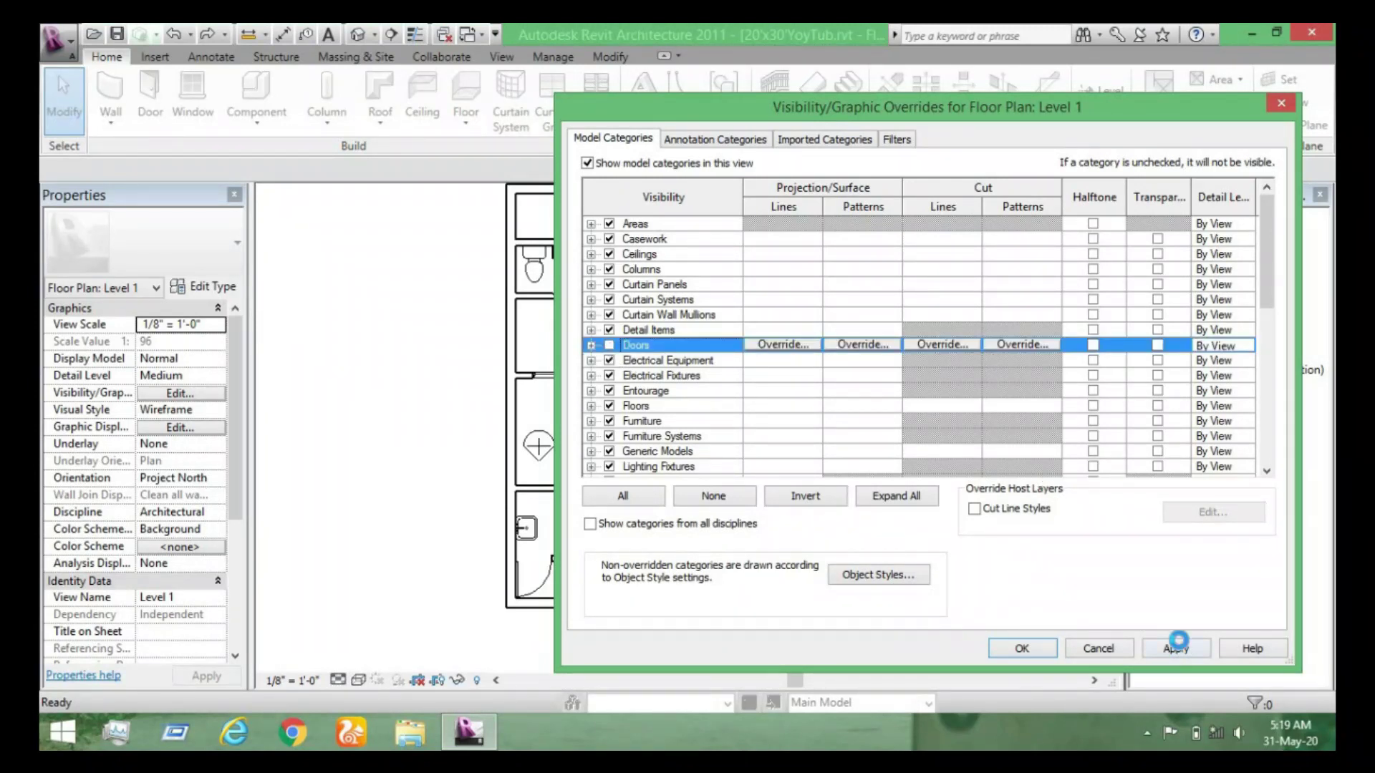
click(1176, 644)
mouse_move(816, 112)
mouse_down()
mouse_move(652, 686)
mouse_move(867, 574)
mouse_move(915, 38)
mouse_up()
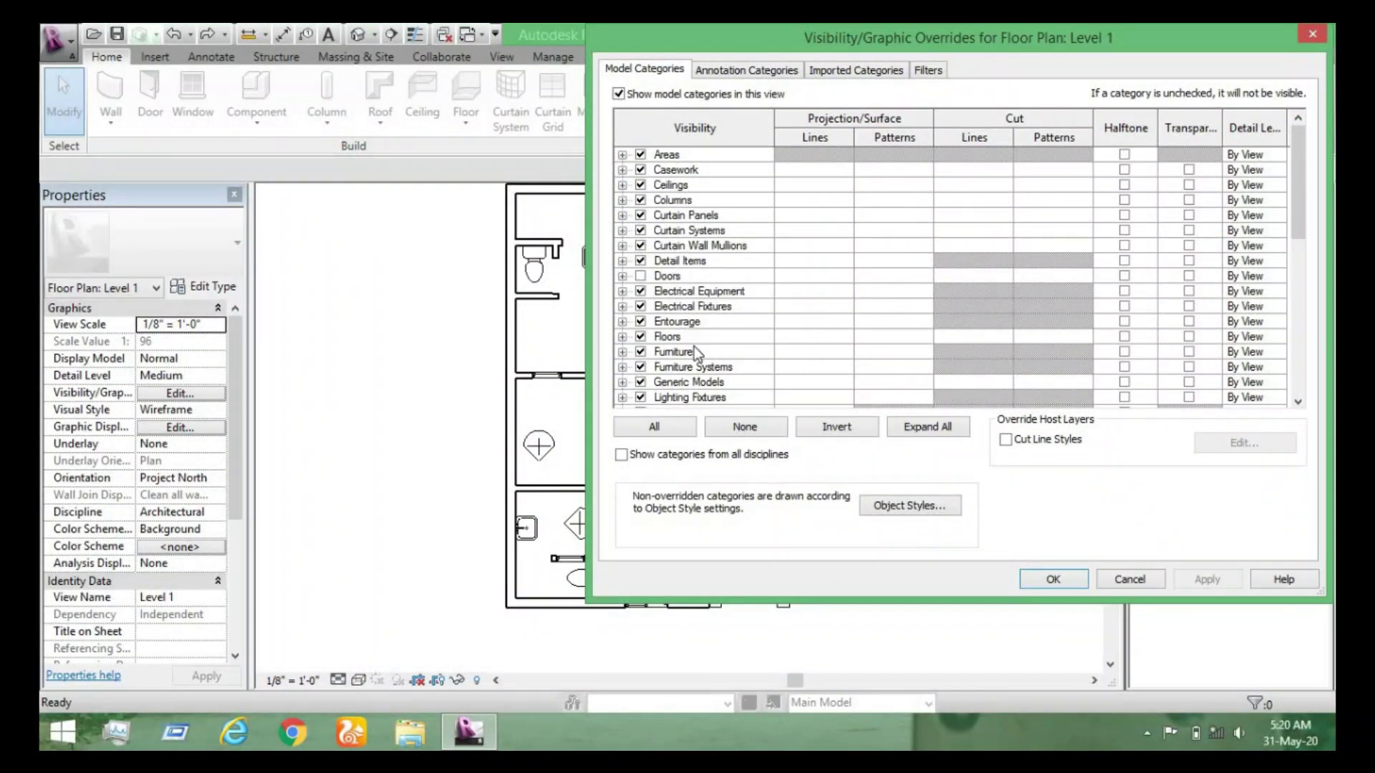
click(640, 276)
click(1210, 580)
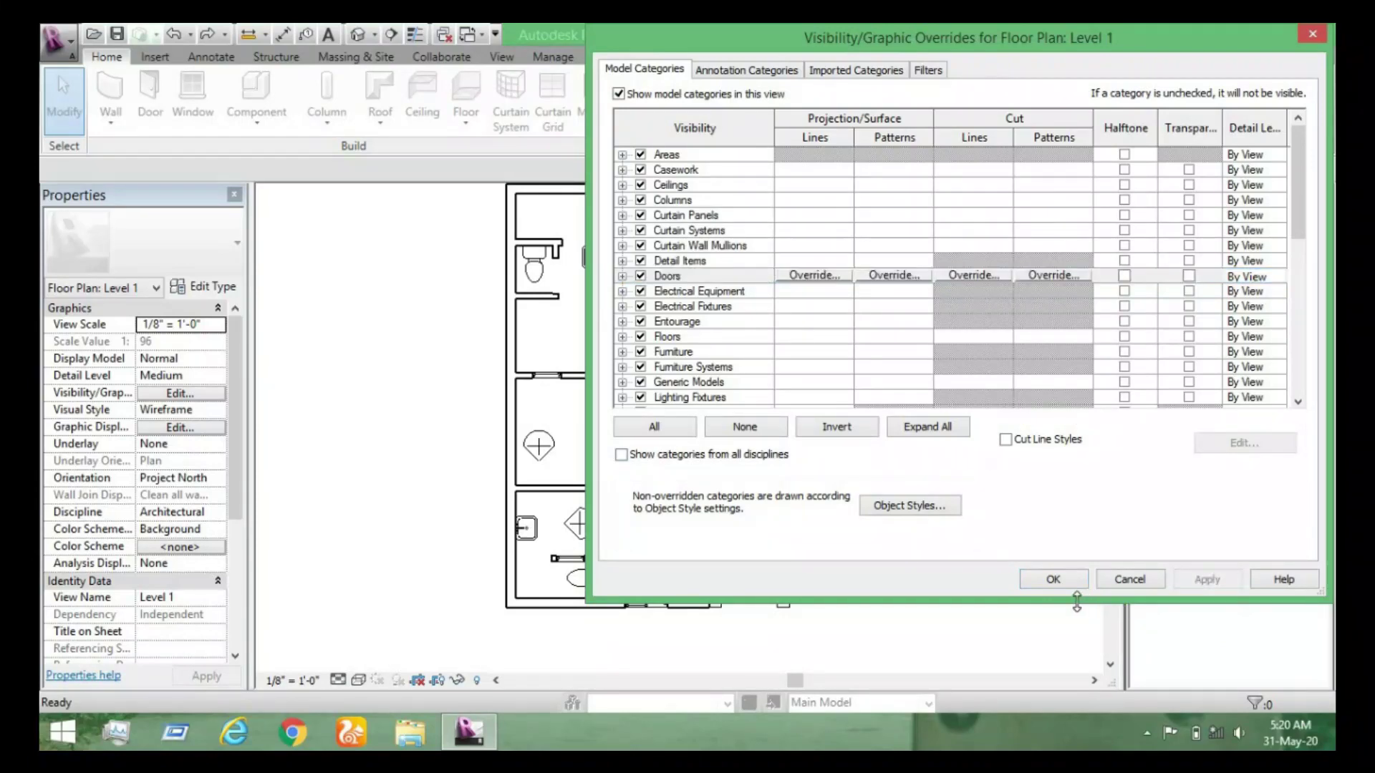
click(1065, 582)
Start the Wall command (WA) beside the plan.
middle_drag(844, 562, 737, 596)
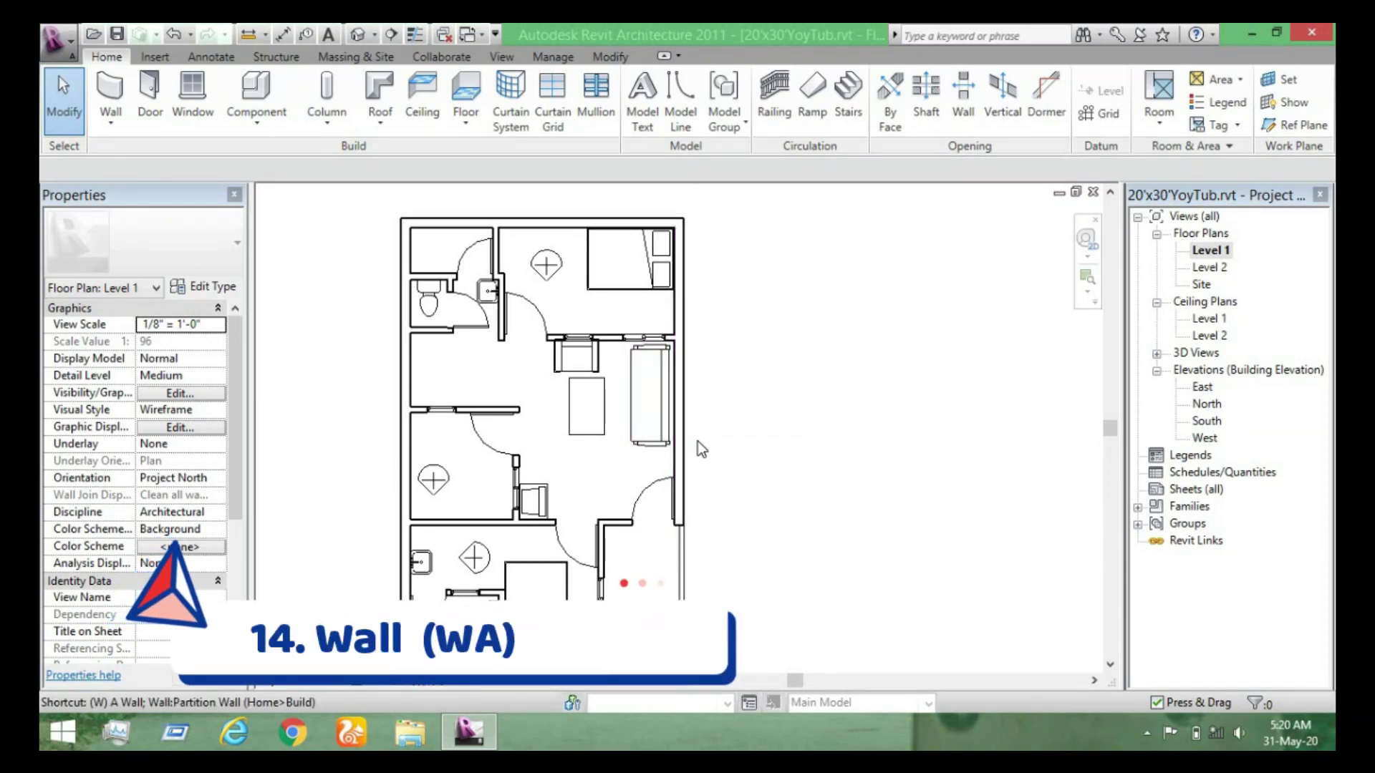
key(w)
key(a)
click(772, 316)
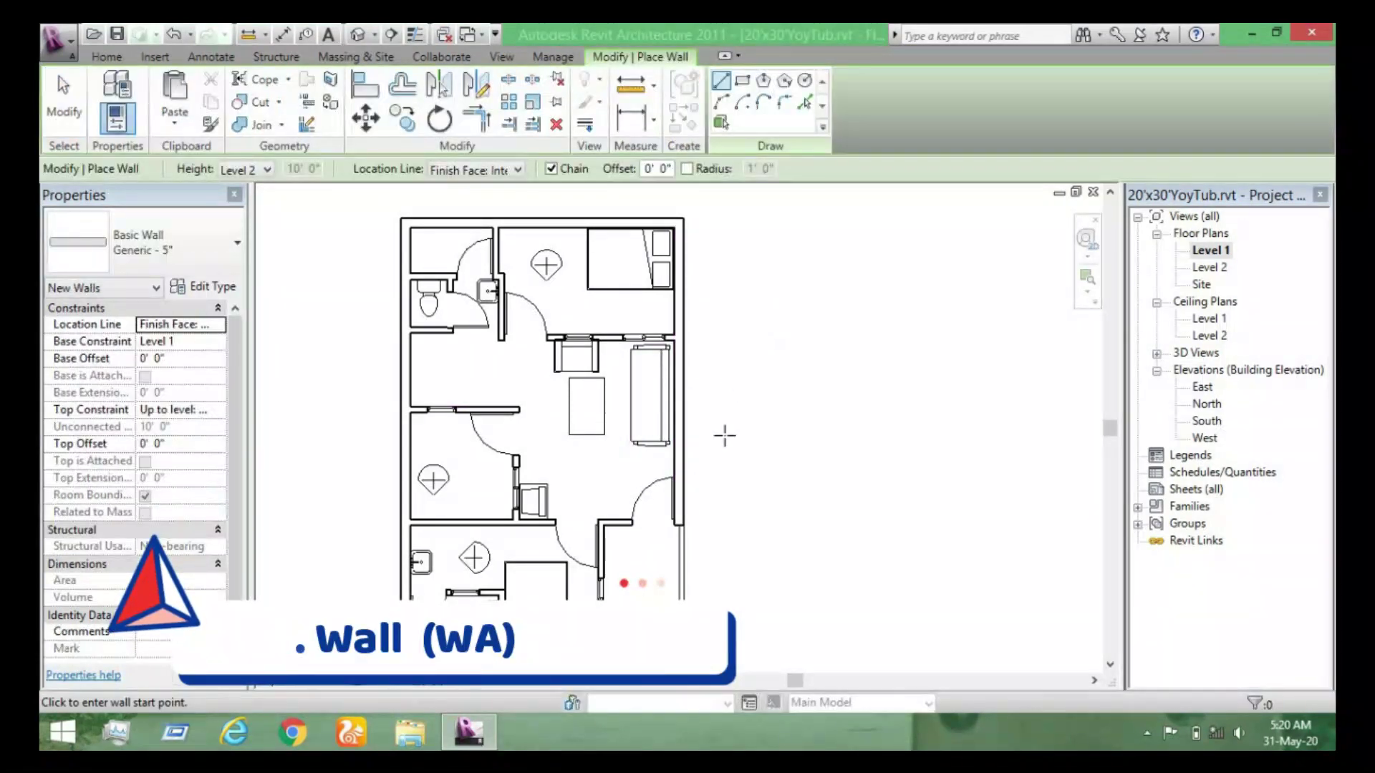
click(772, 445)
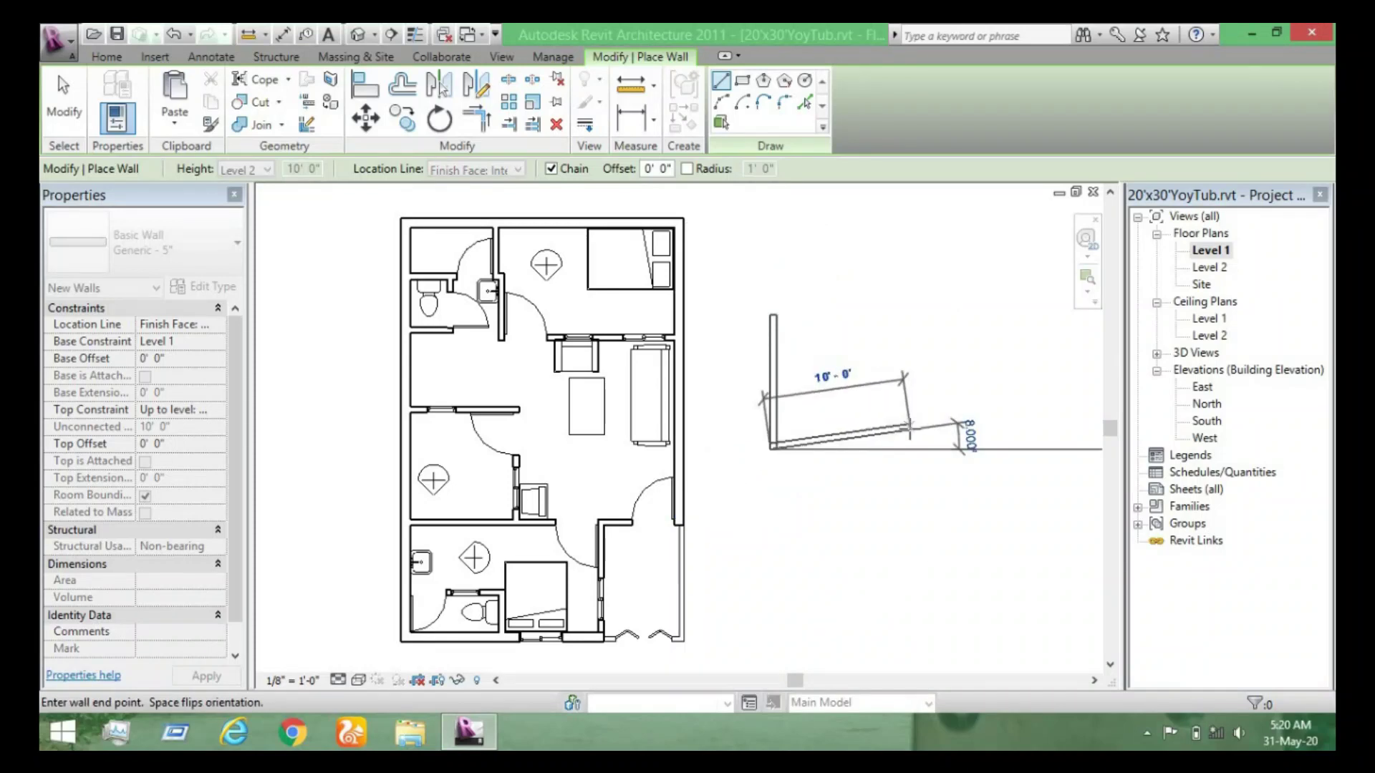
click(785, 376)
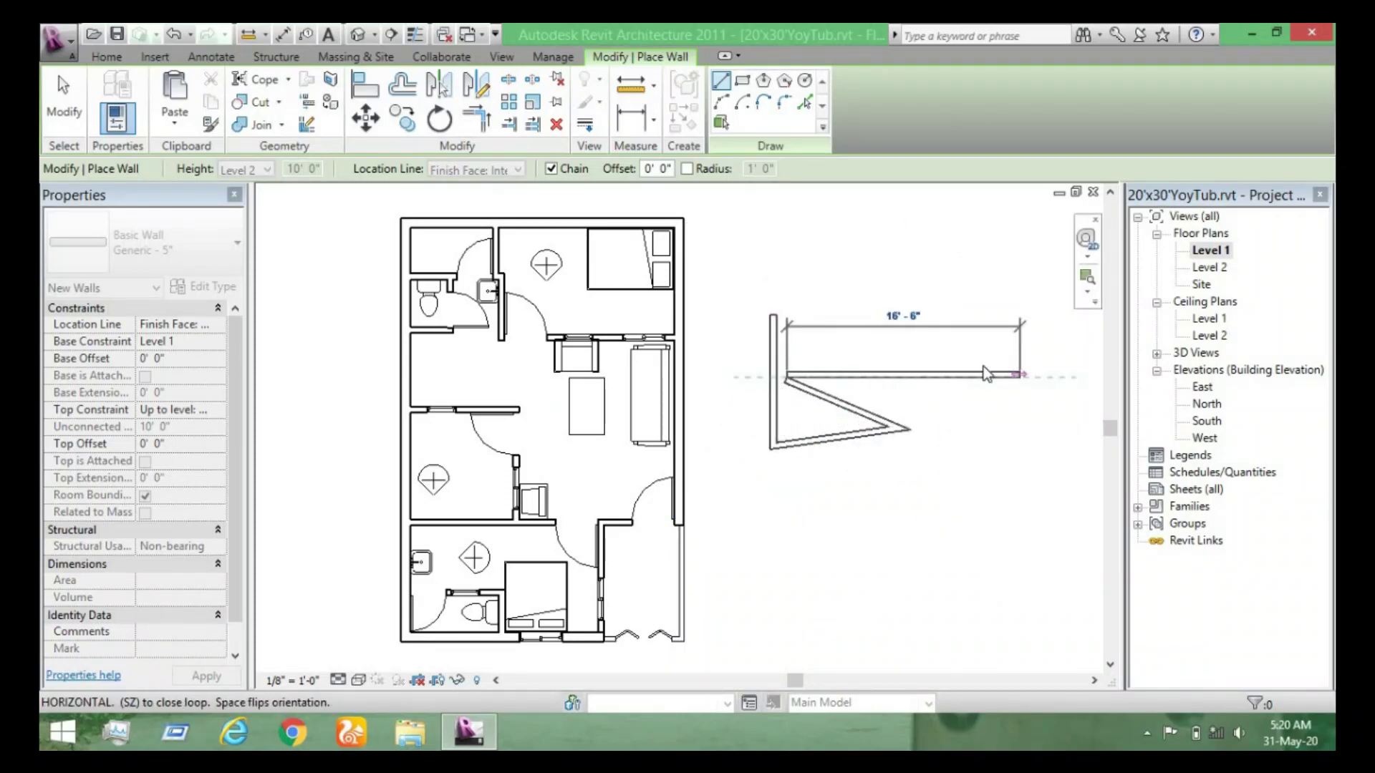
key(Escape)
key(ctrl+z)
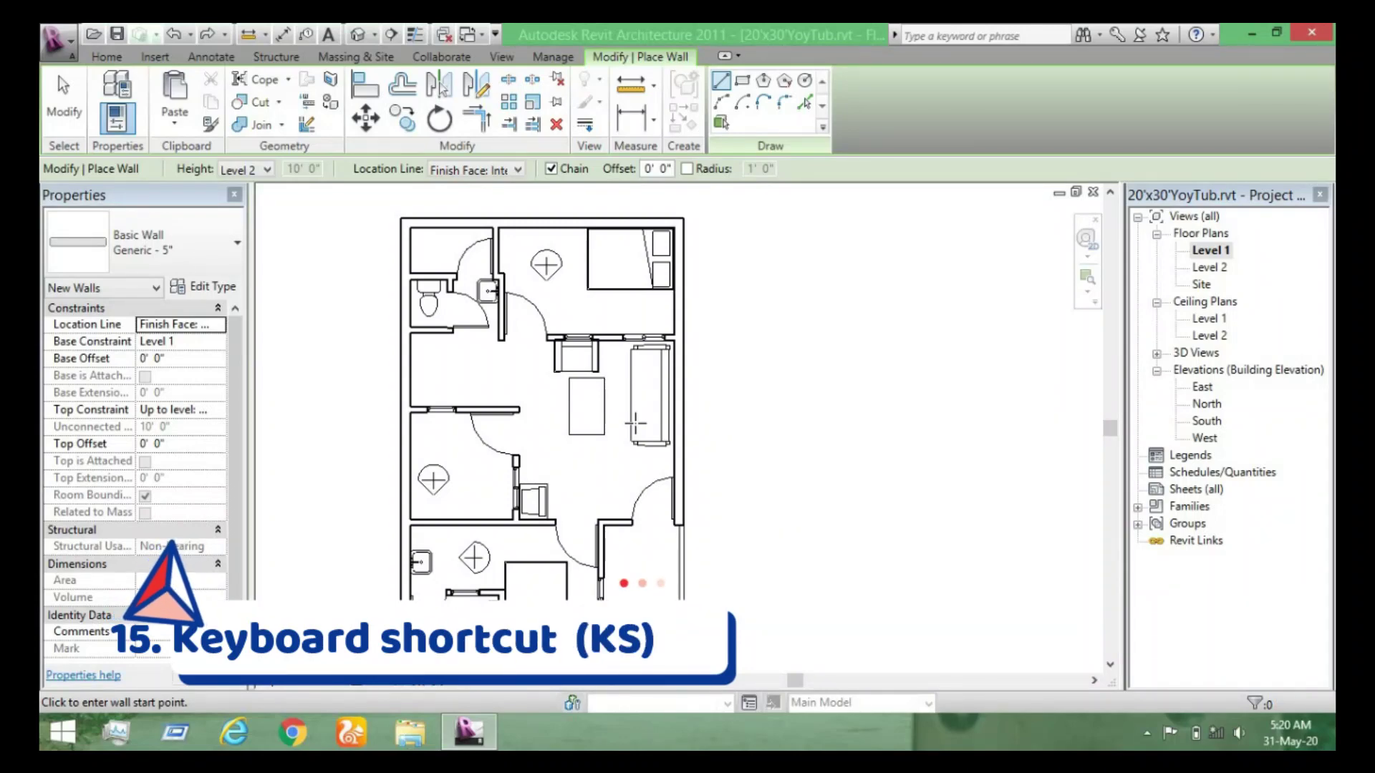
key(k)
key(s)
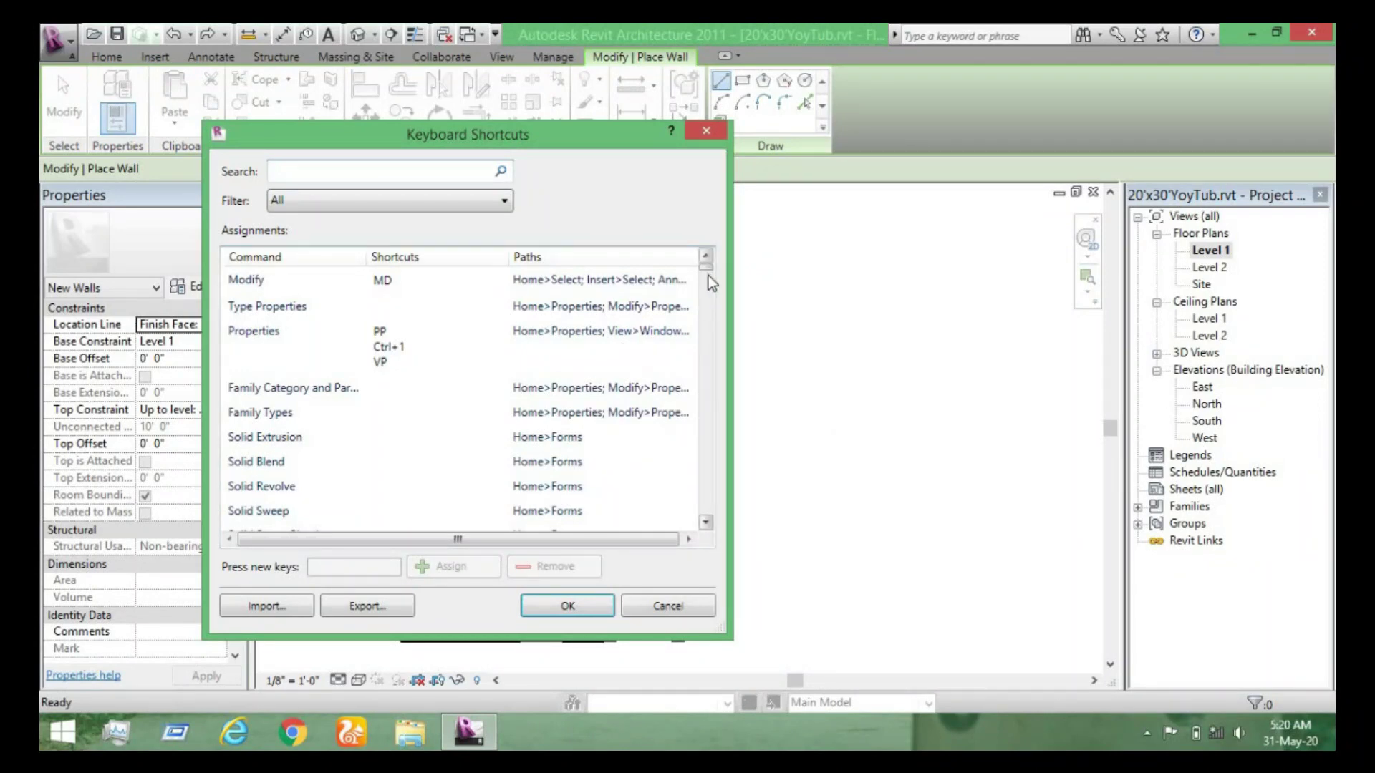
scroll(706, 306, down, 3)
scroll(706, 315, down, 3)
scroll(706, 334, down, 3)
scroll(706, 351, down, 5)
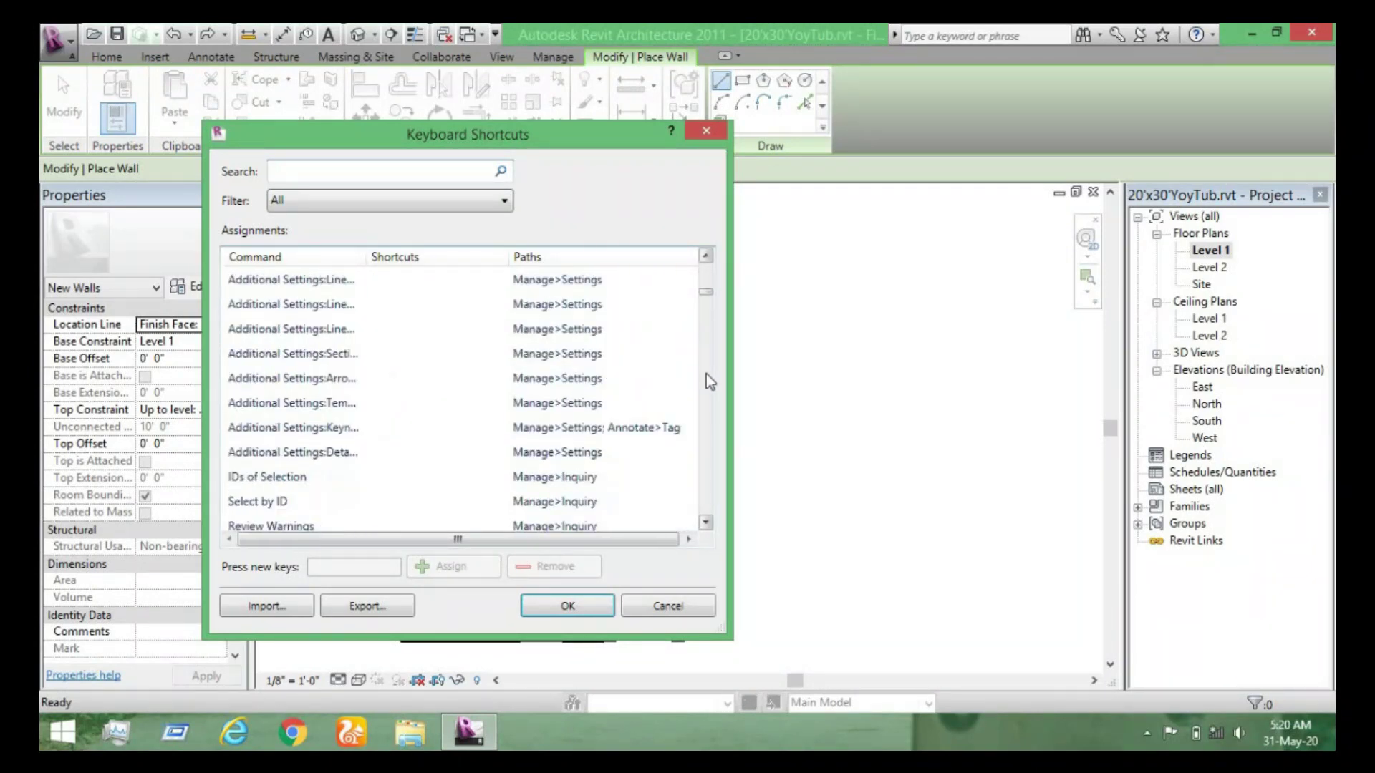
scroll(707, 394, down, 5)
scroll(711, 437, down, 5)
scroll(716, 480, down, 5)
scroll(720, 499, down, 3)
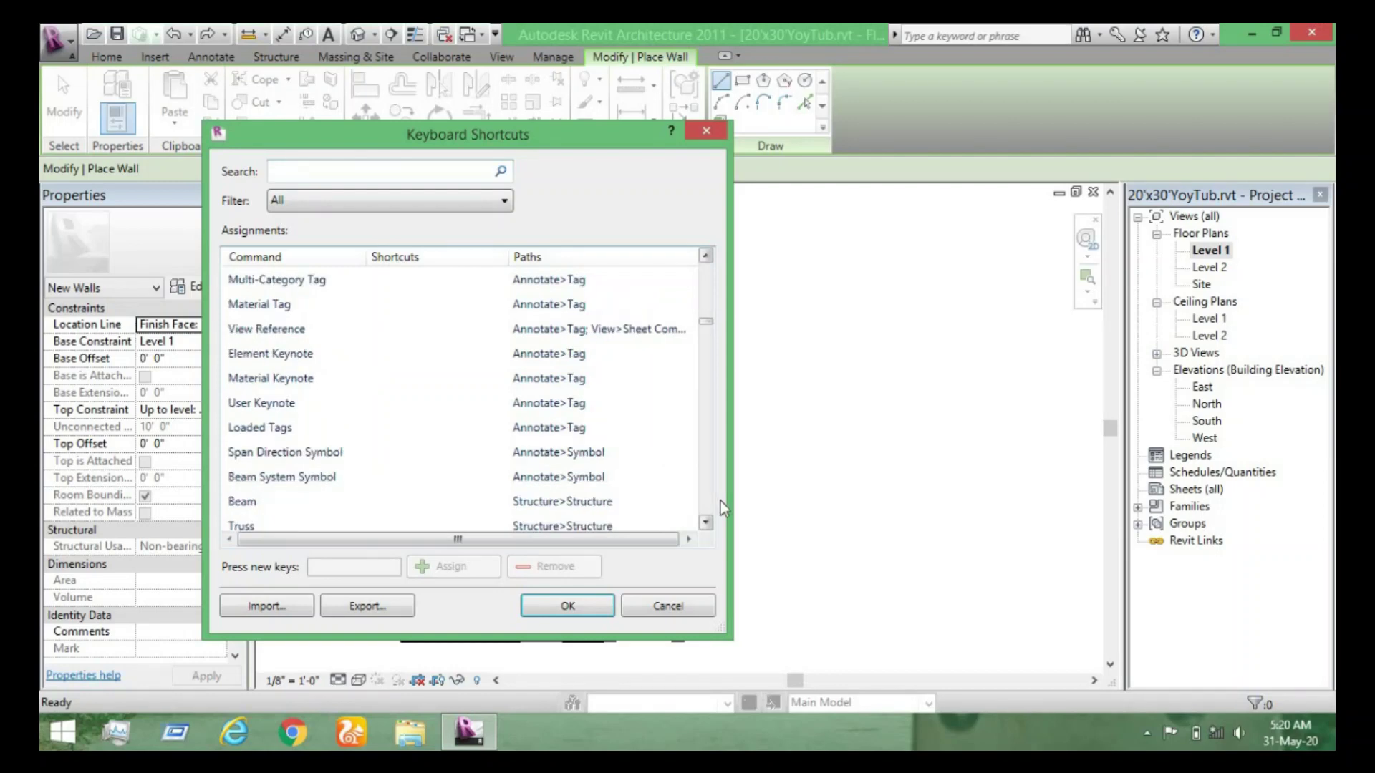
click(712, 133)
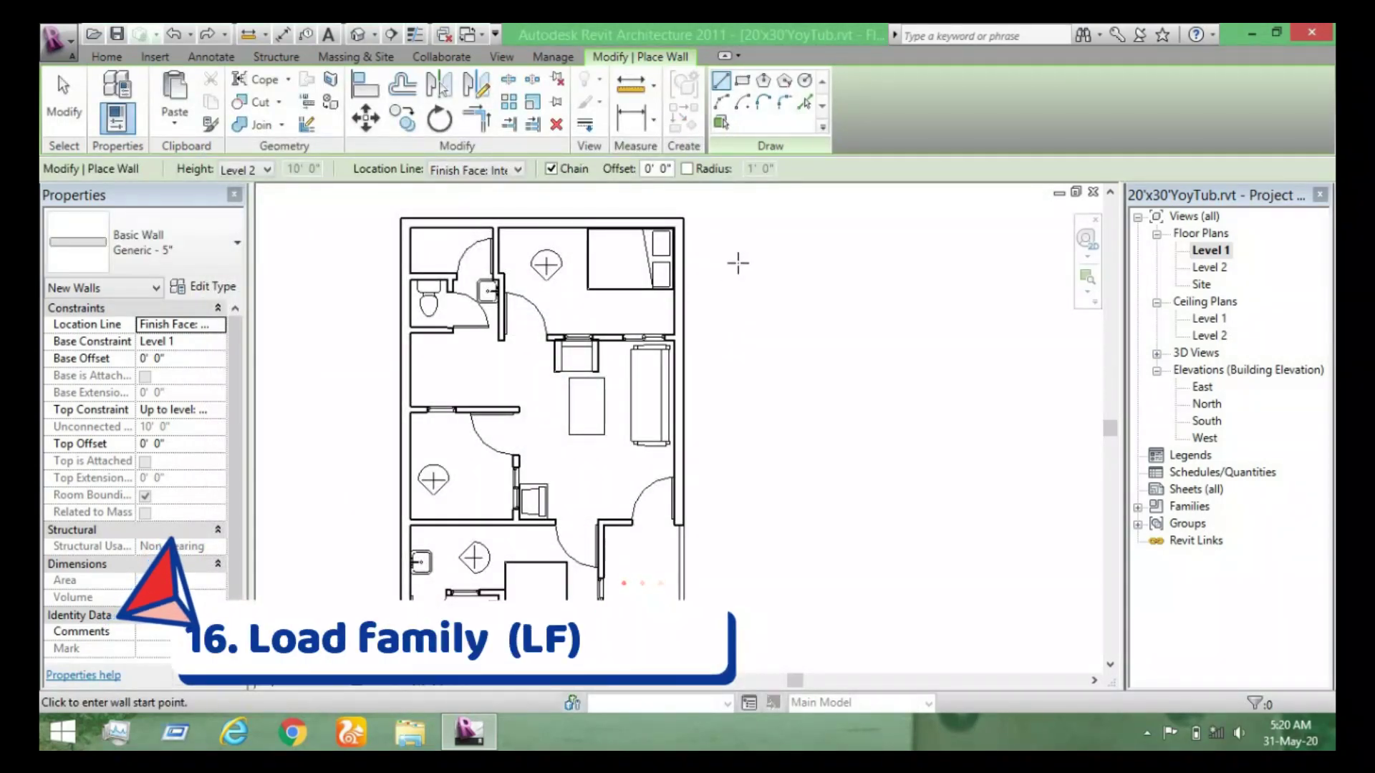
key(l)
key(f)
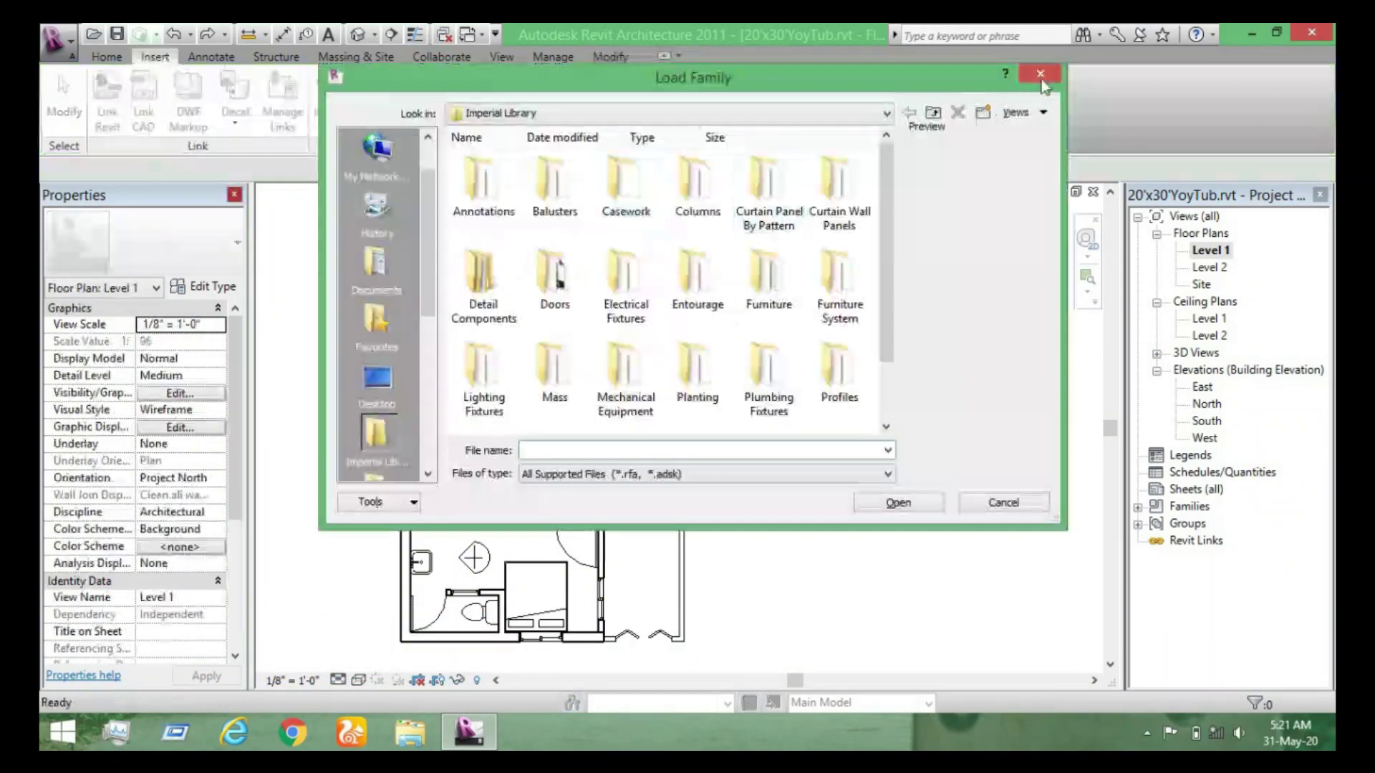
click(1041, 73)
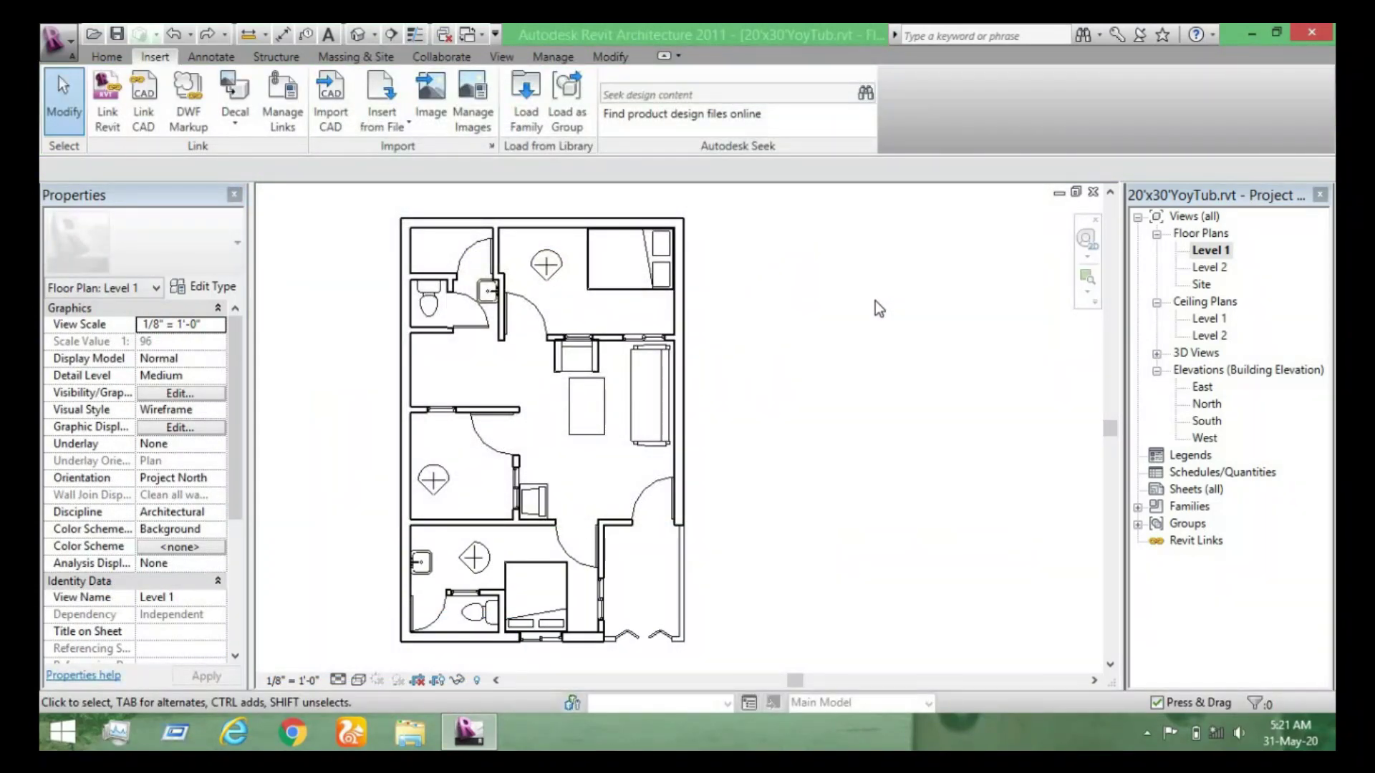
Match Type (MA) the Single-Flush 36" x 84" hallway door onto the upper-left bathroom door.
key(m)
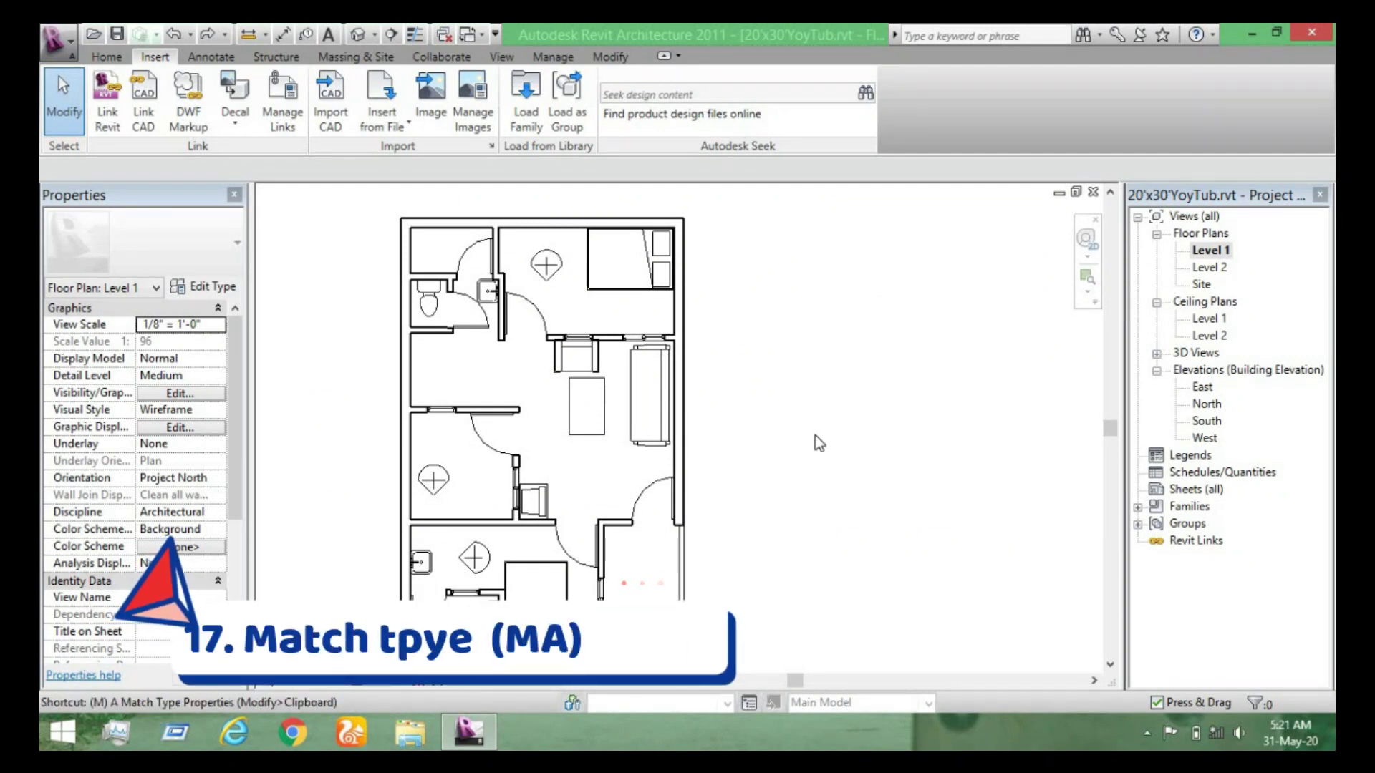
key(a)
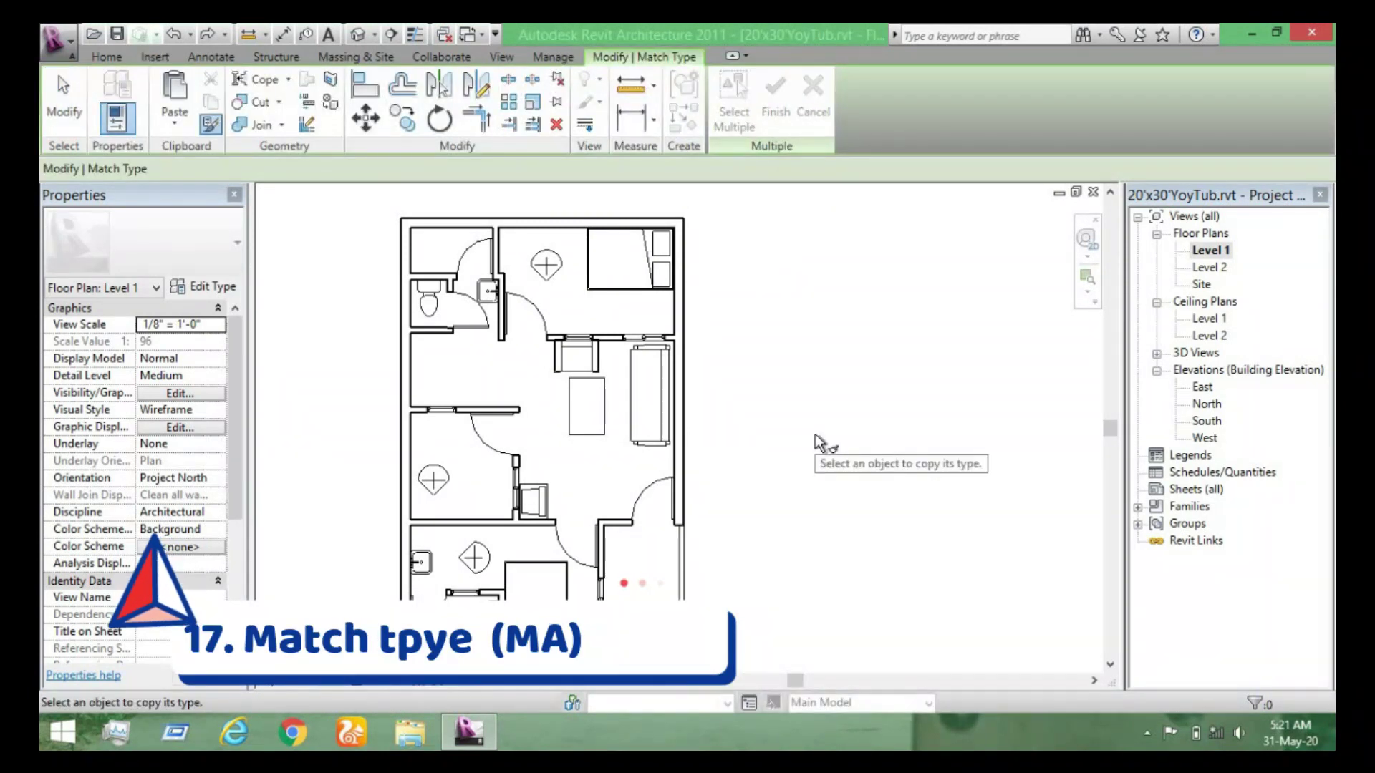
scroll(494, 380, up, 2)
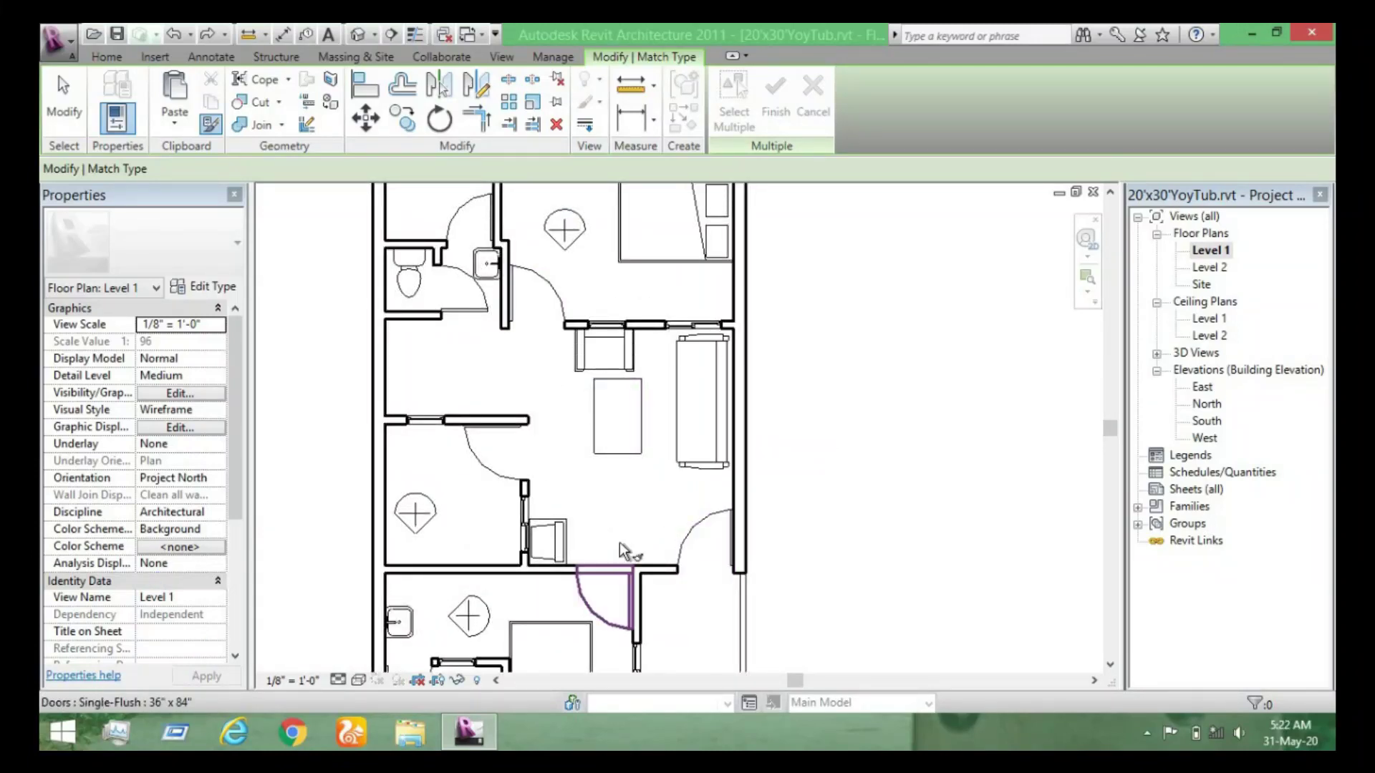
scroll(622, 551, down, 2)
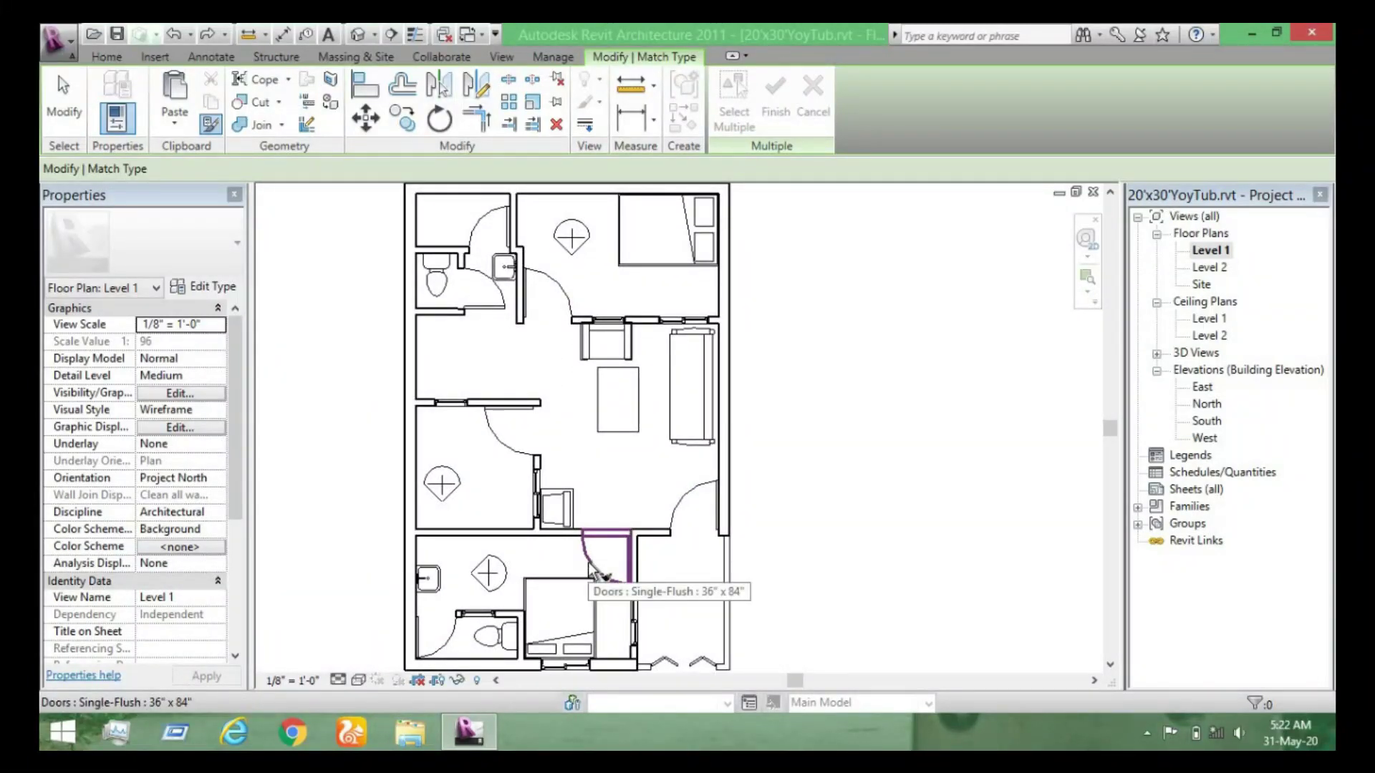
click(590, 567)
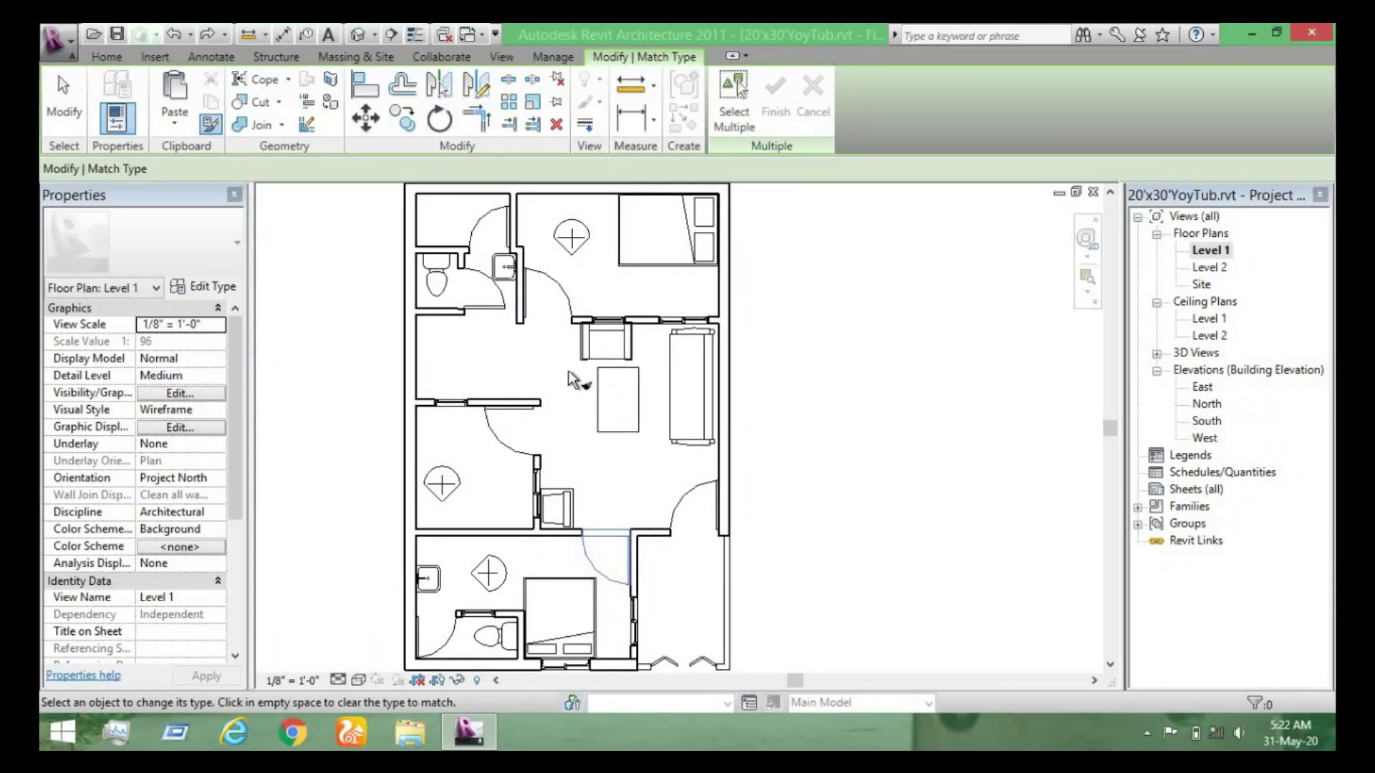
click(500, 305)
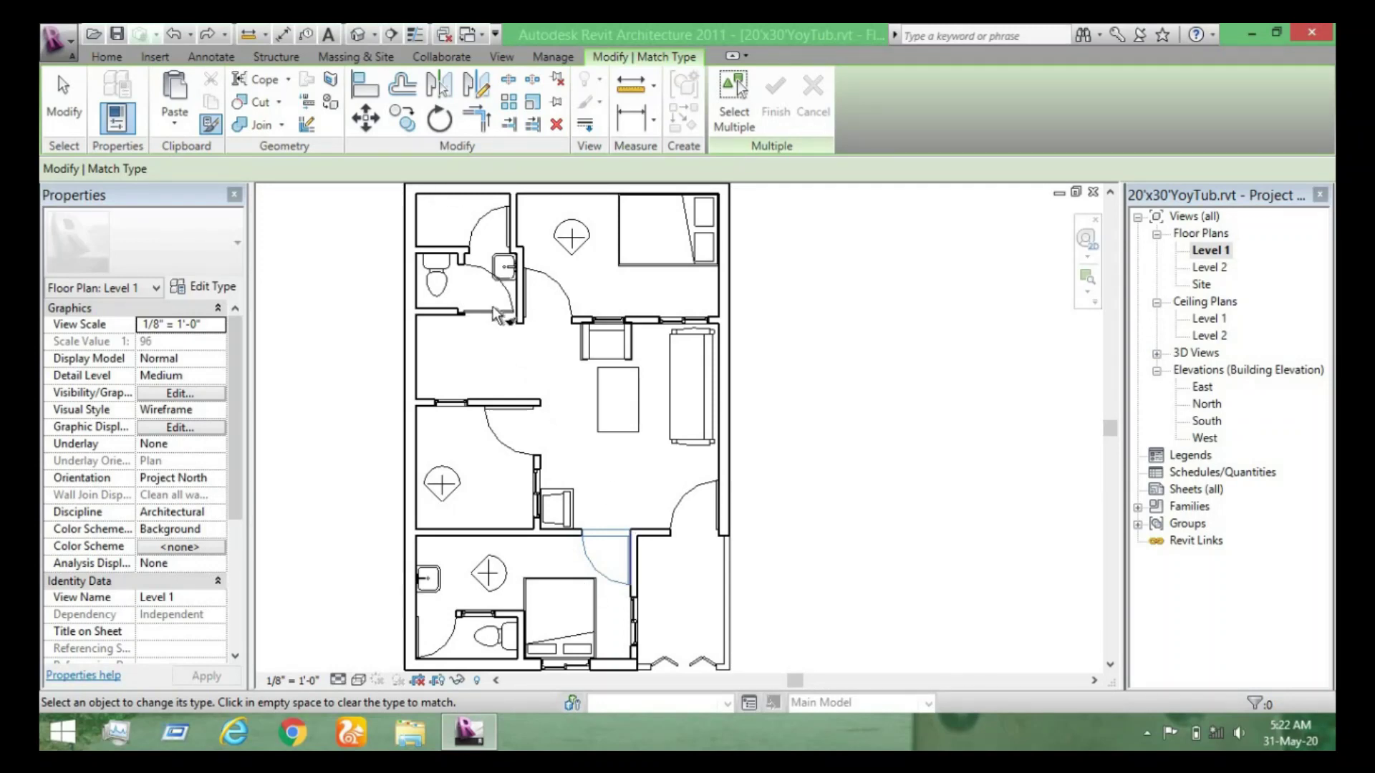
scroll(617, 334, down, 1)
click(617, 333)
key(Escape)
middle_drag(806, 326, 627, 398)
click(549, 415)
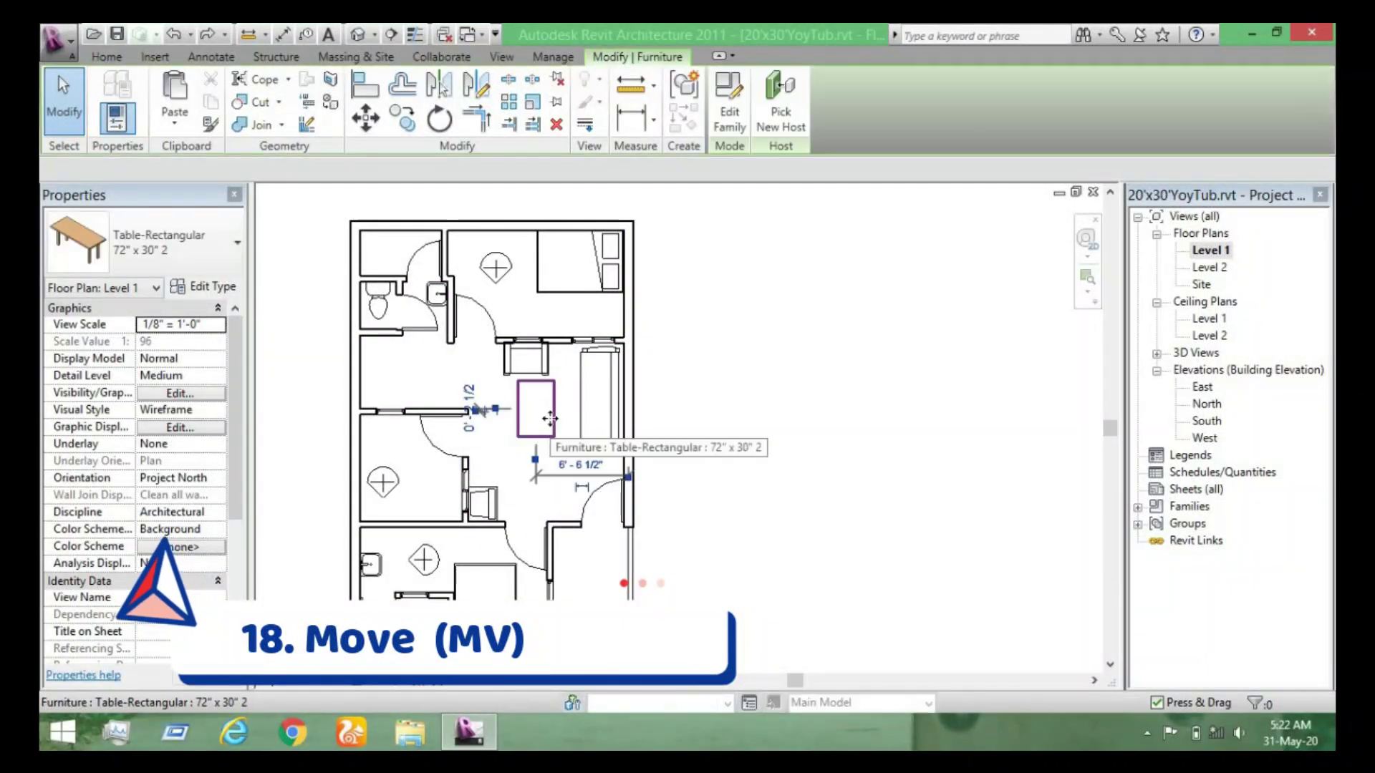
key(m)
key(v)
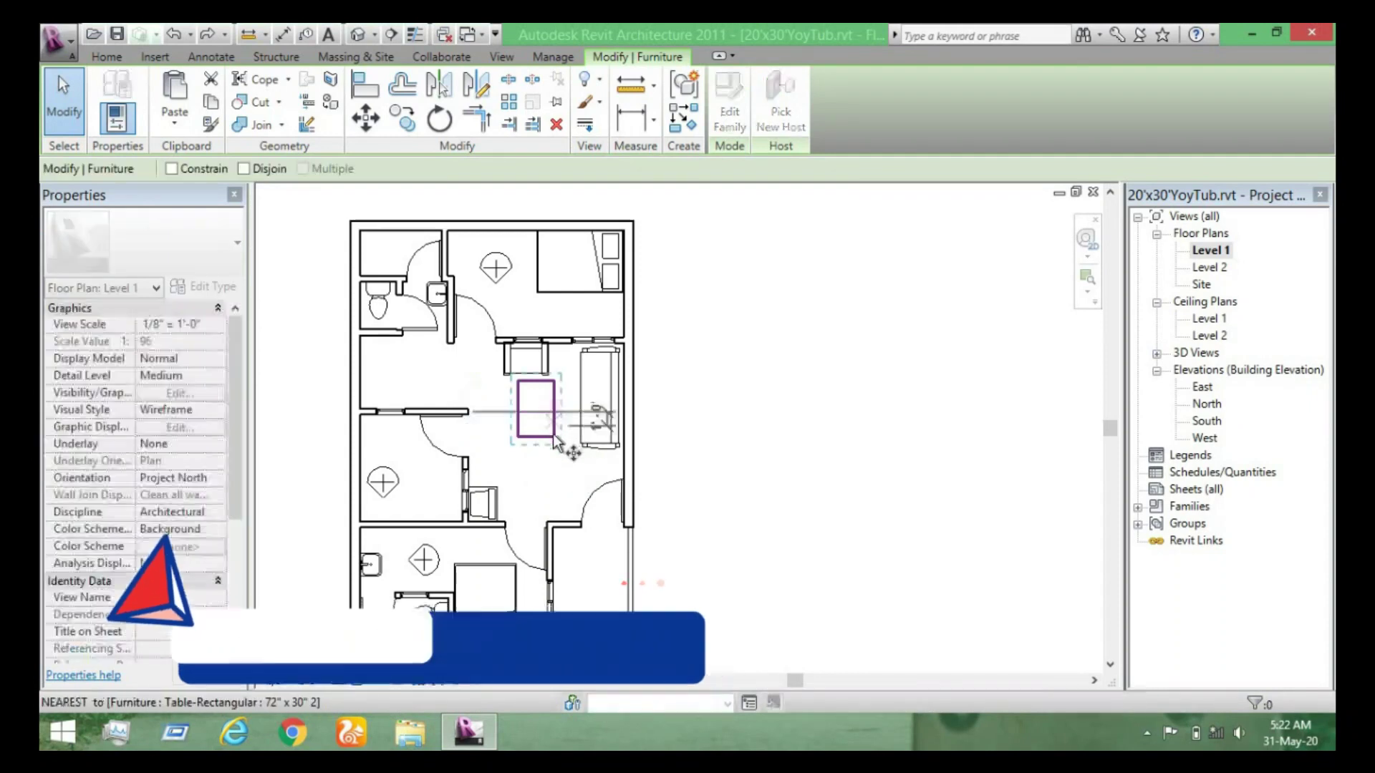
click(546, 389)
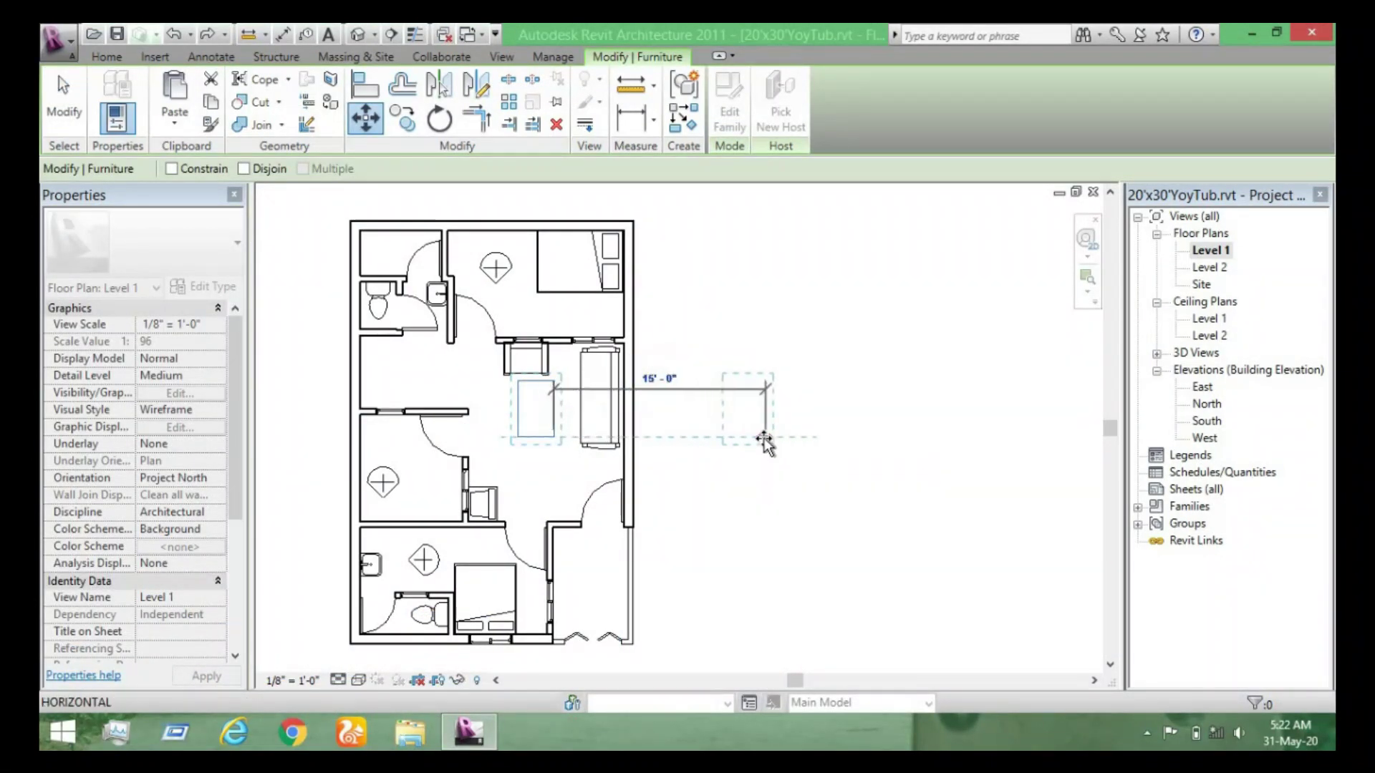
click(711, 435)
scroll(784, 421, up, 2)
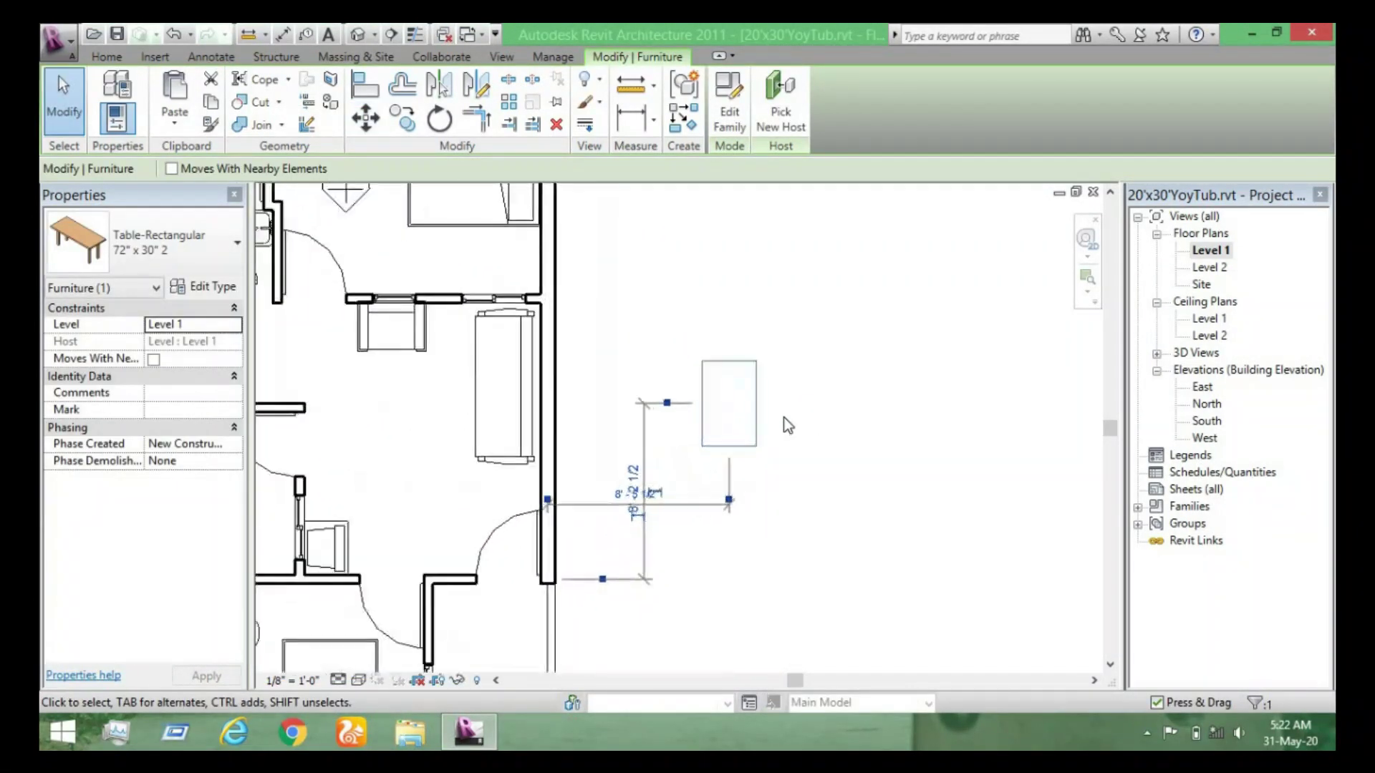
key(ctrl+z)
scroll(781, 406, down, 2)
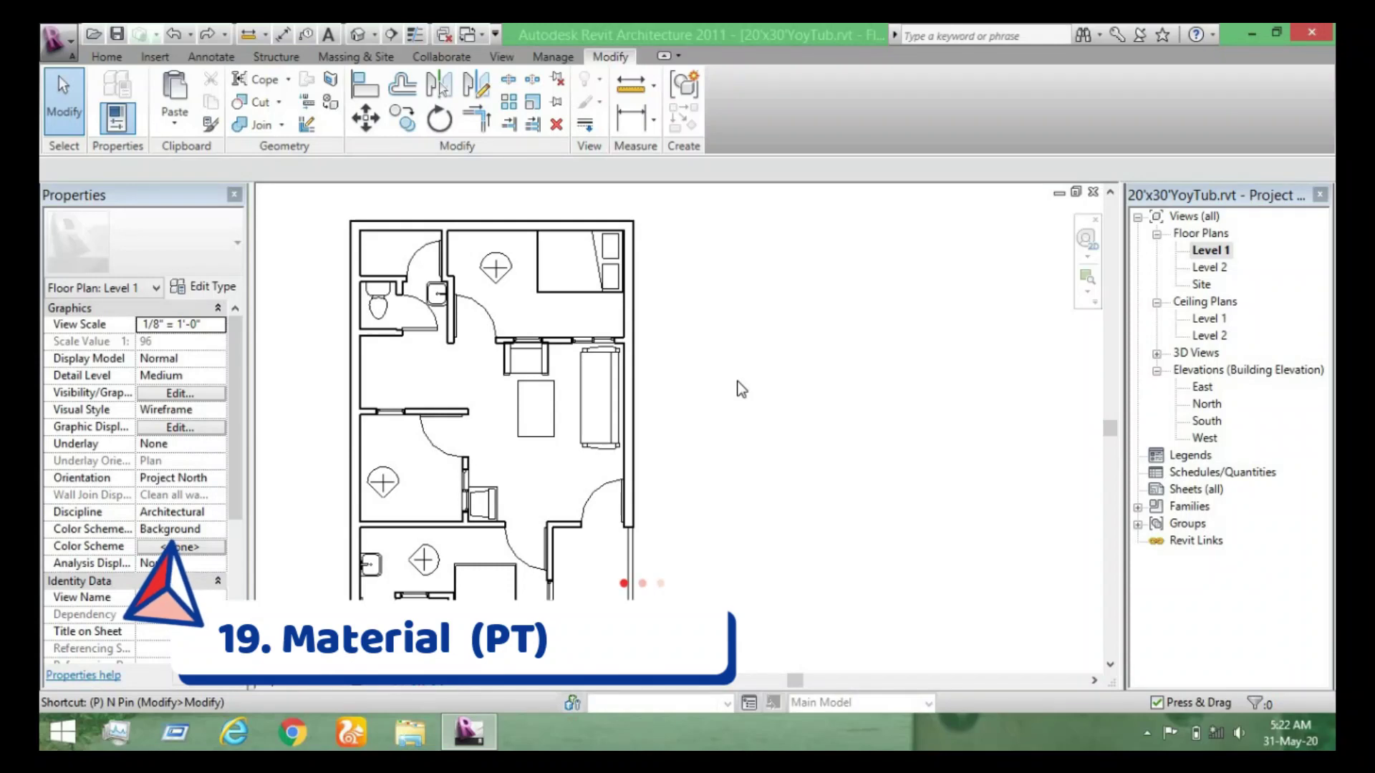
Browse the Paint tool's material list, then cancel without choosing a material.
key(t)
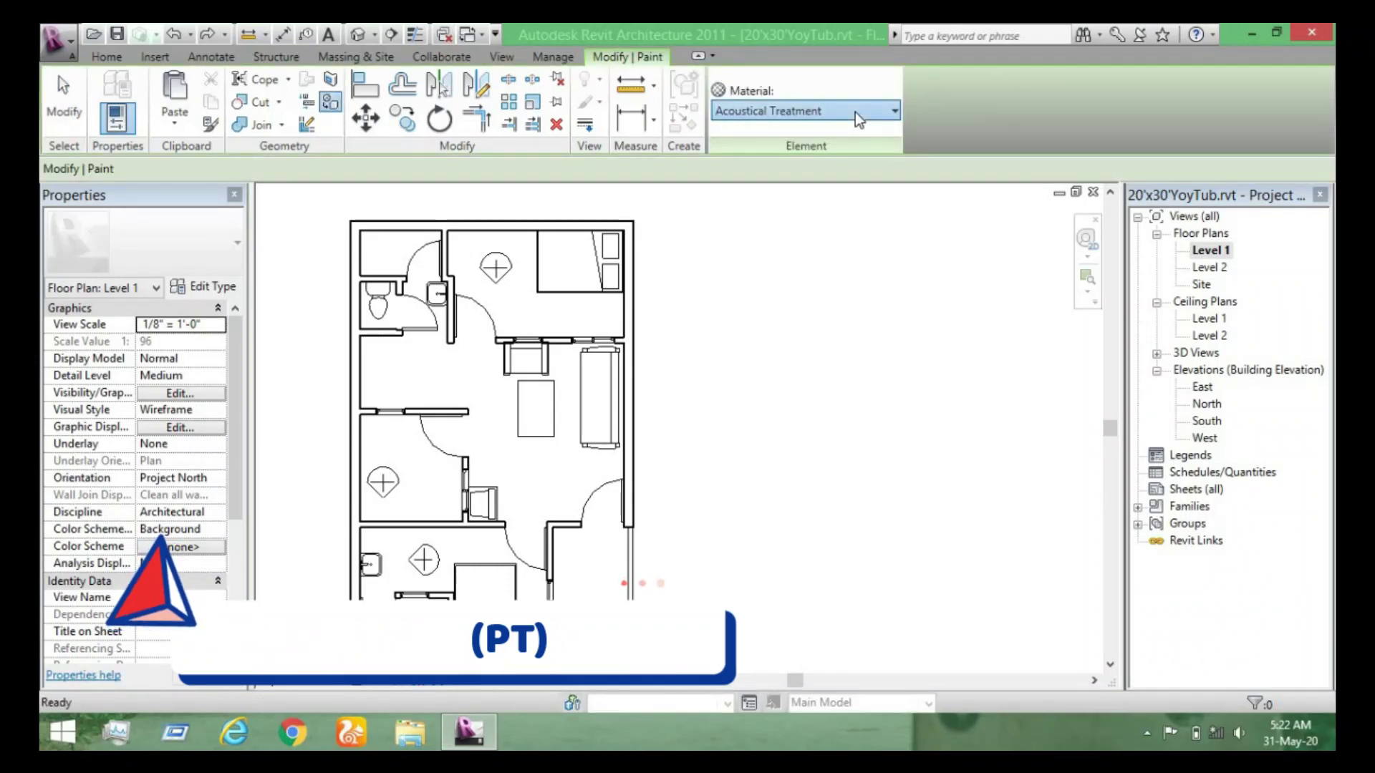
click(855, 112)
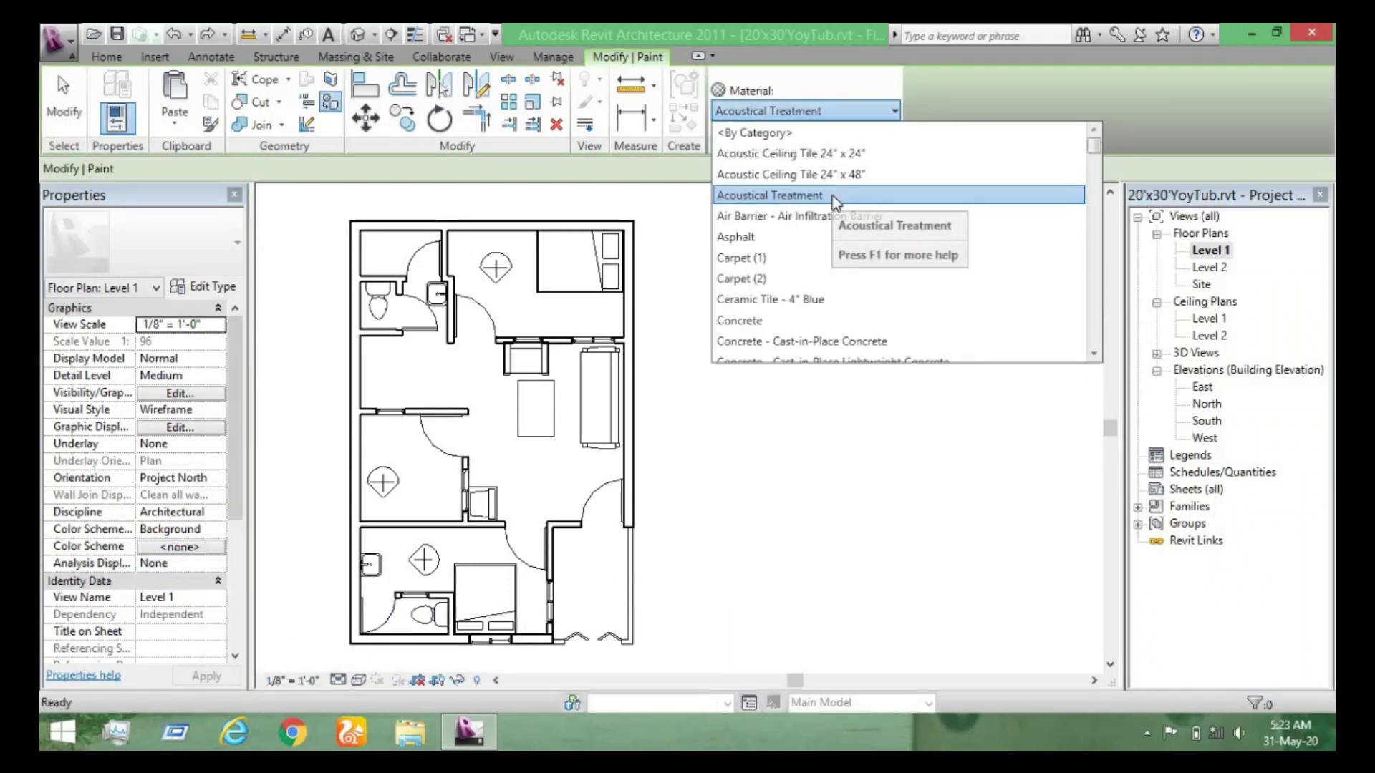
scroll(856, 251, down, 2)
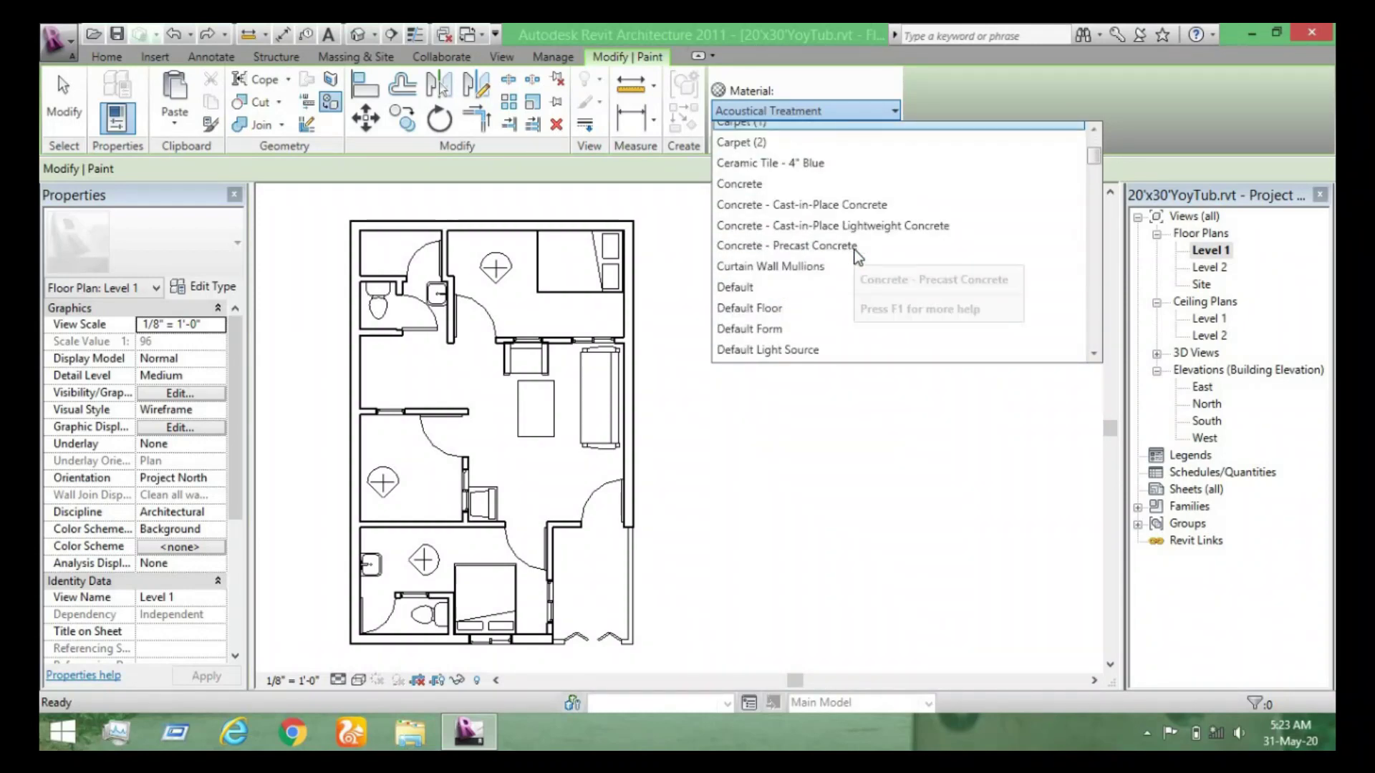
scroll(856, 251, down, 1)
scroll(856, 250, down, 1)
scroll(856, 250, down, 2)
scroll(856, 251, down, 1)
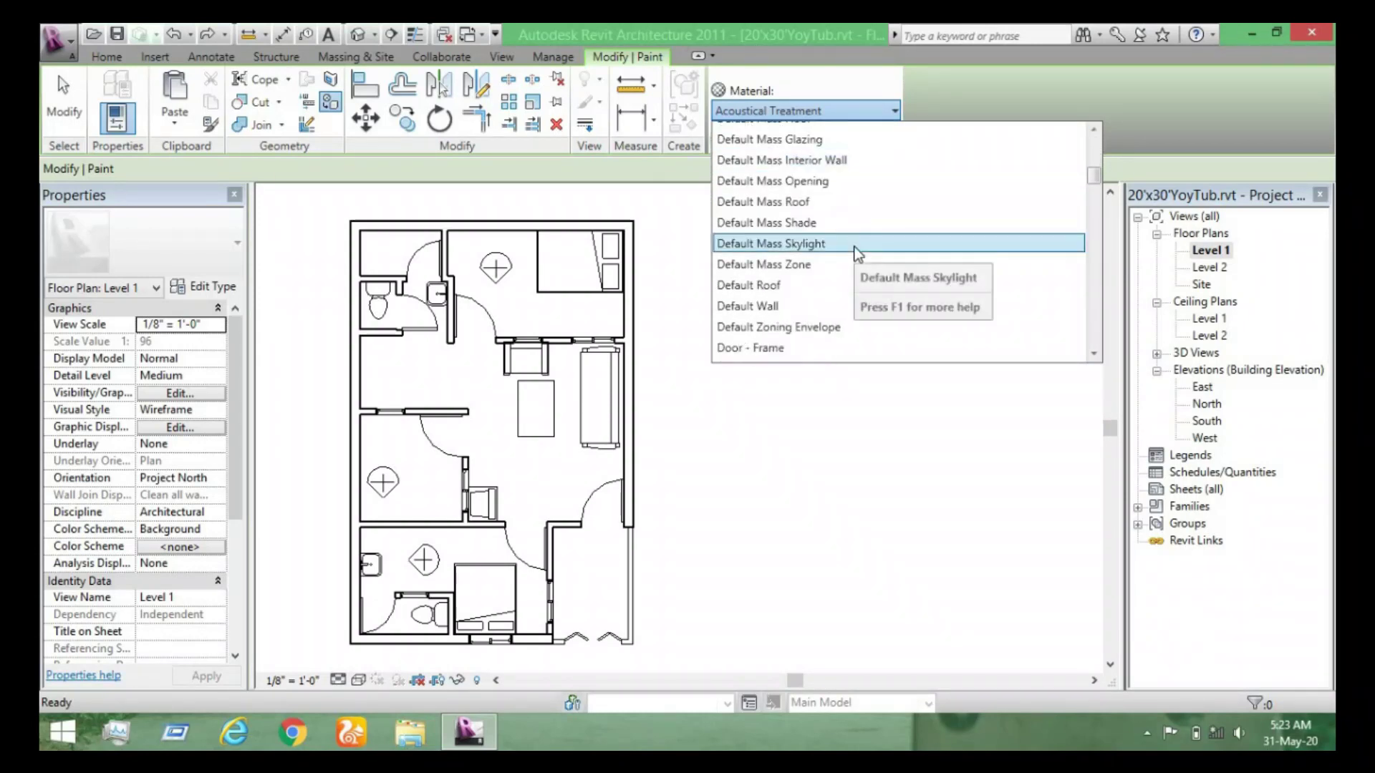
scroll(857, 251, down, 2)
scroll(856, 254, down, 2)
scroll(853, 258, up, 2)
scroll(855, 272, up, 2)
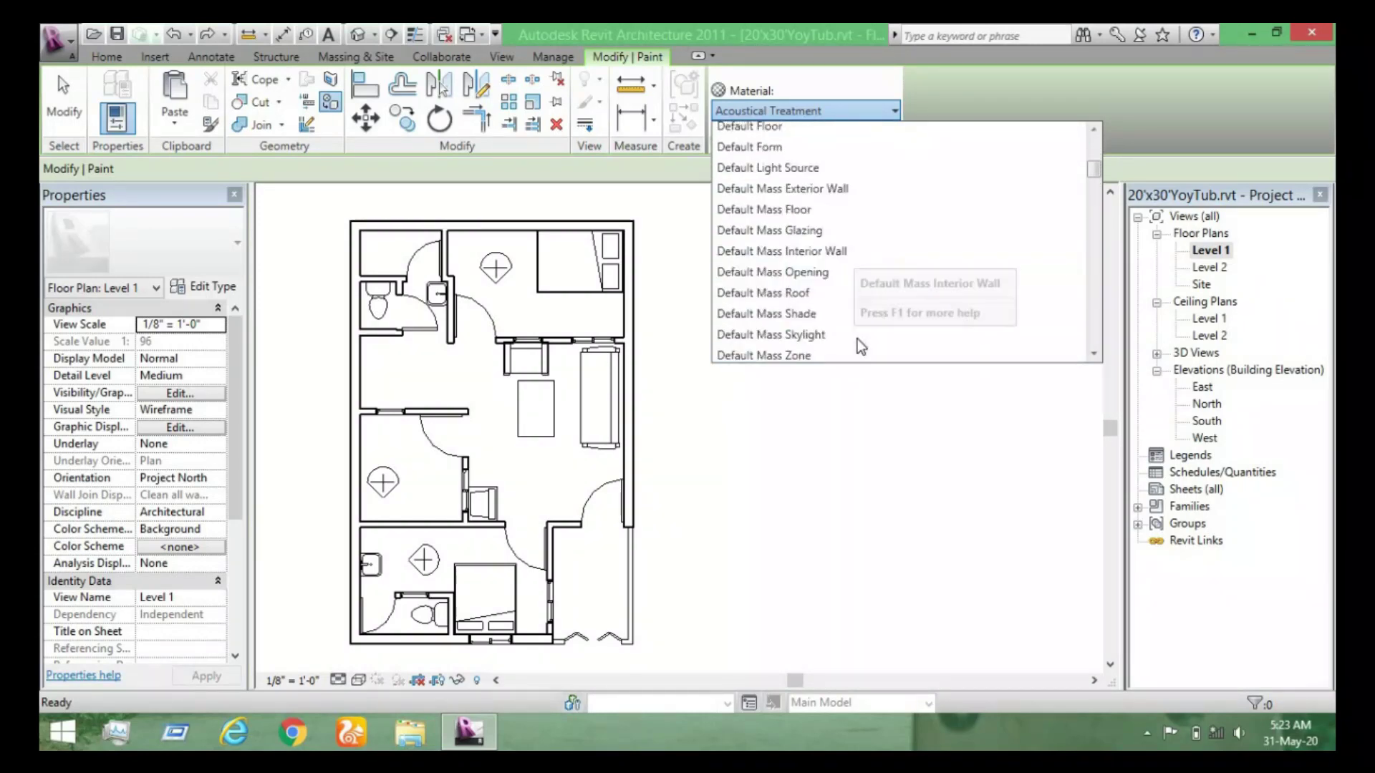
click(827, 406)
key(Escape)
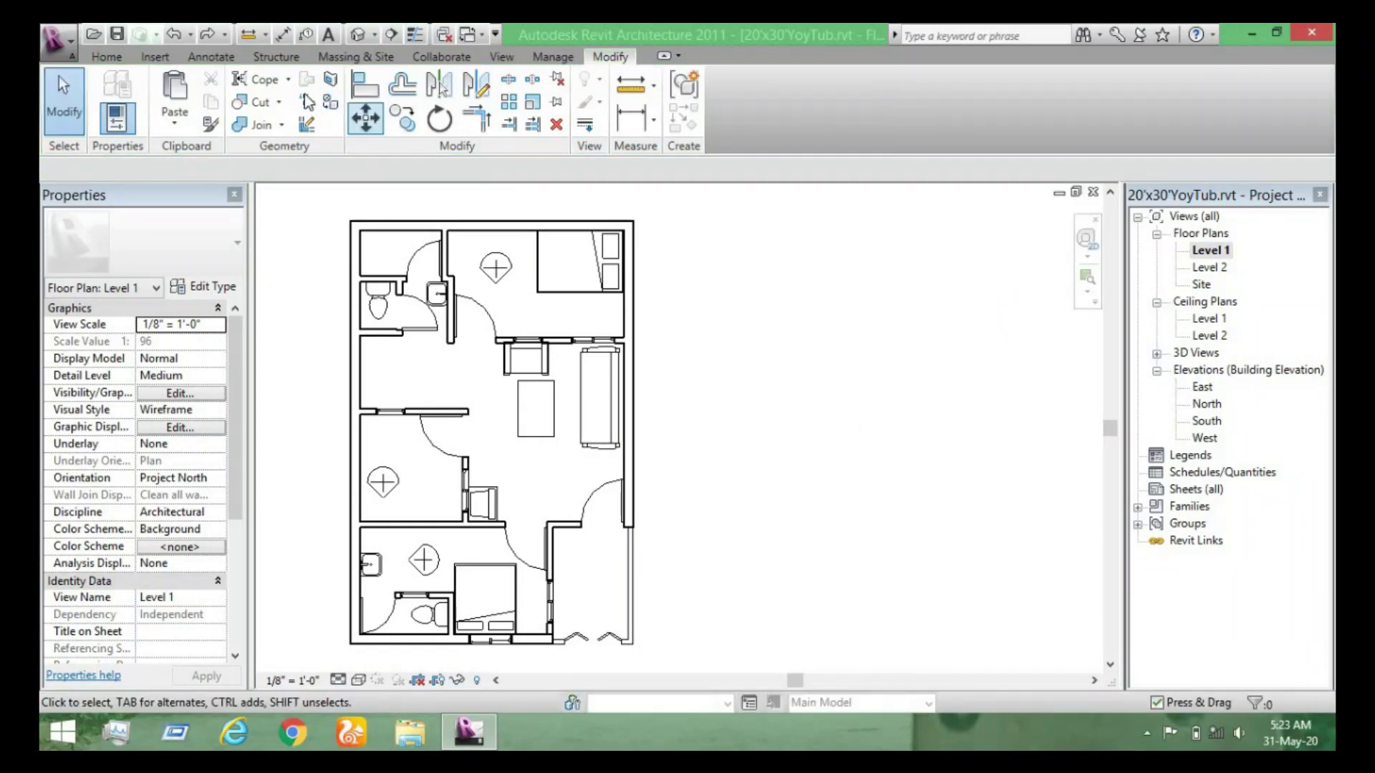
In the default 3D view, paint the long front exterior wall face with Concrete.
click(365, 35)
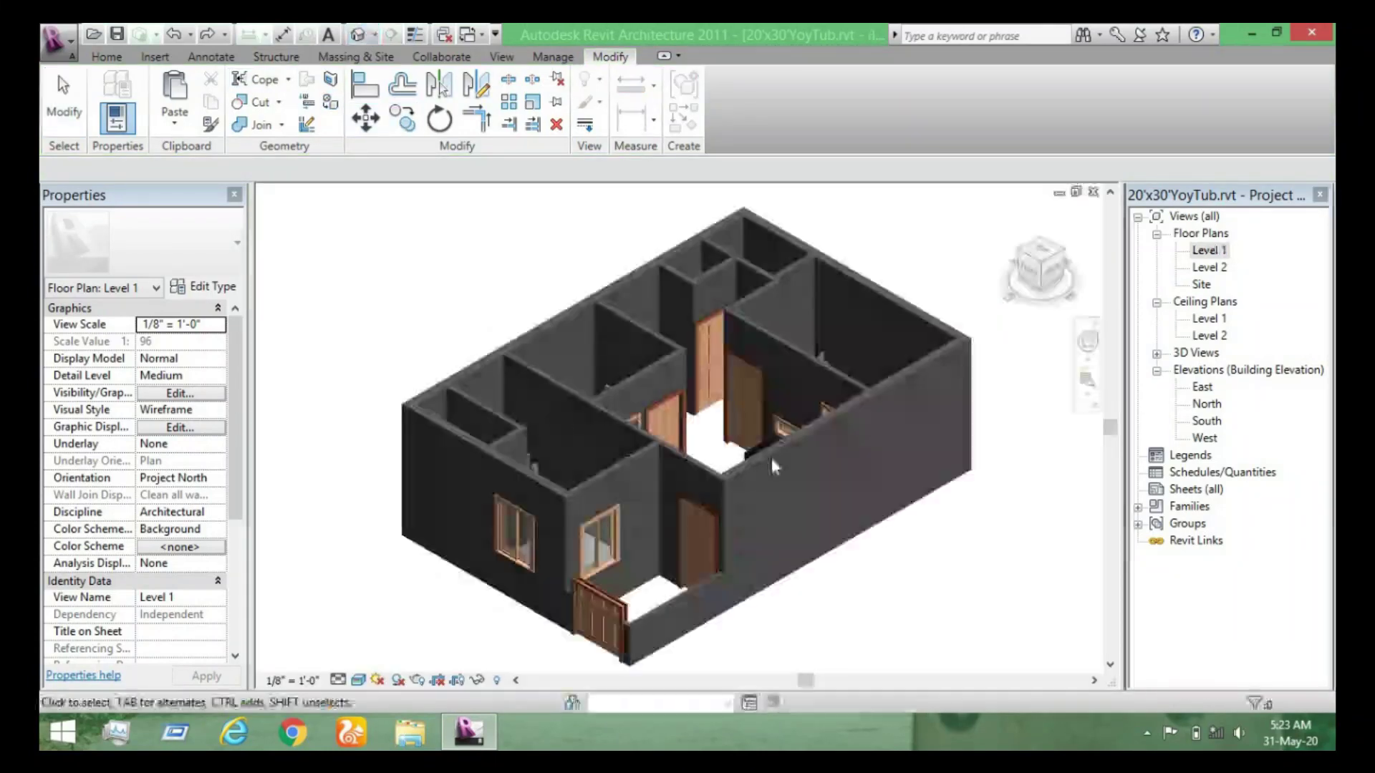
scroll(729, 384, up, 3)
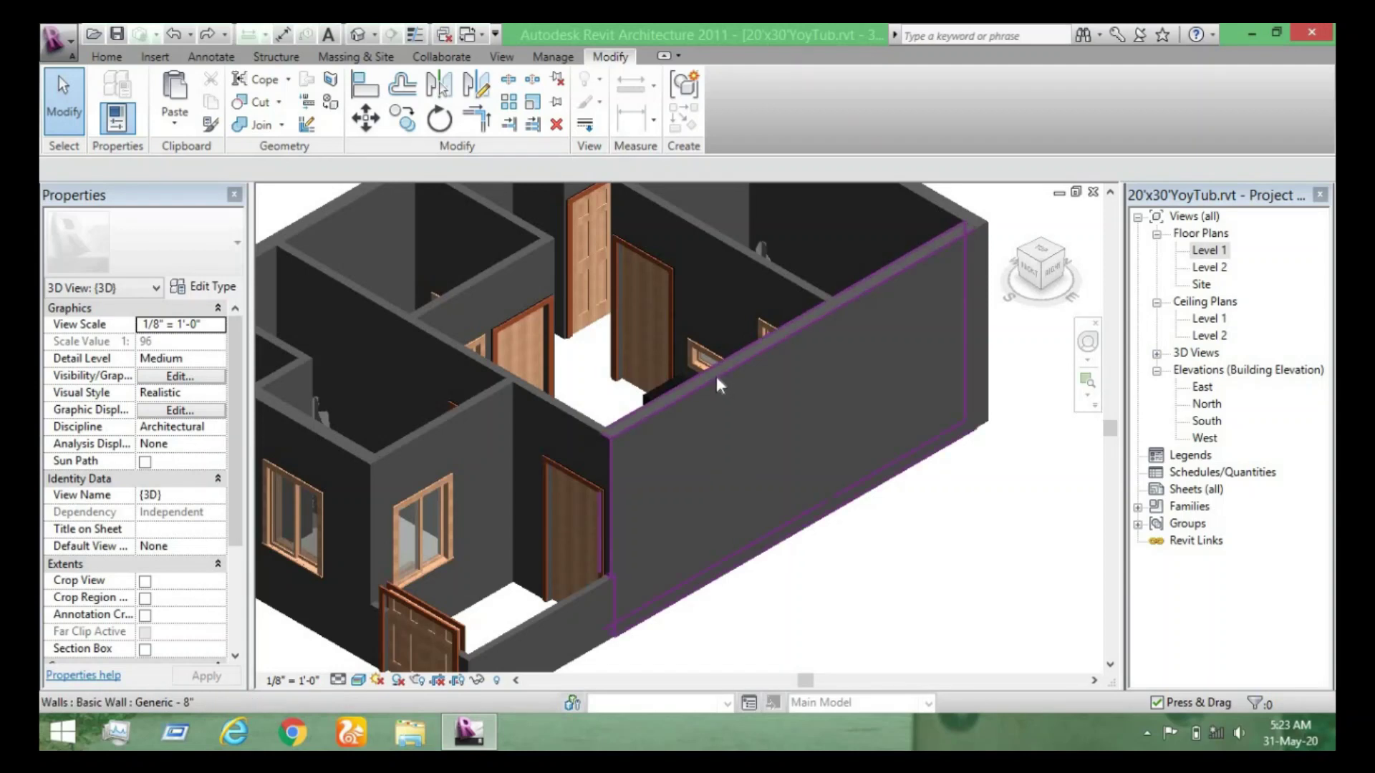
click(702, 421)
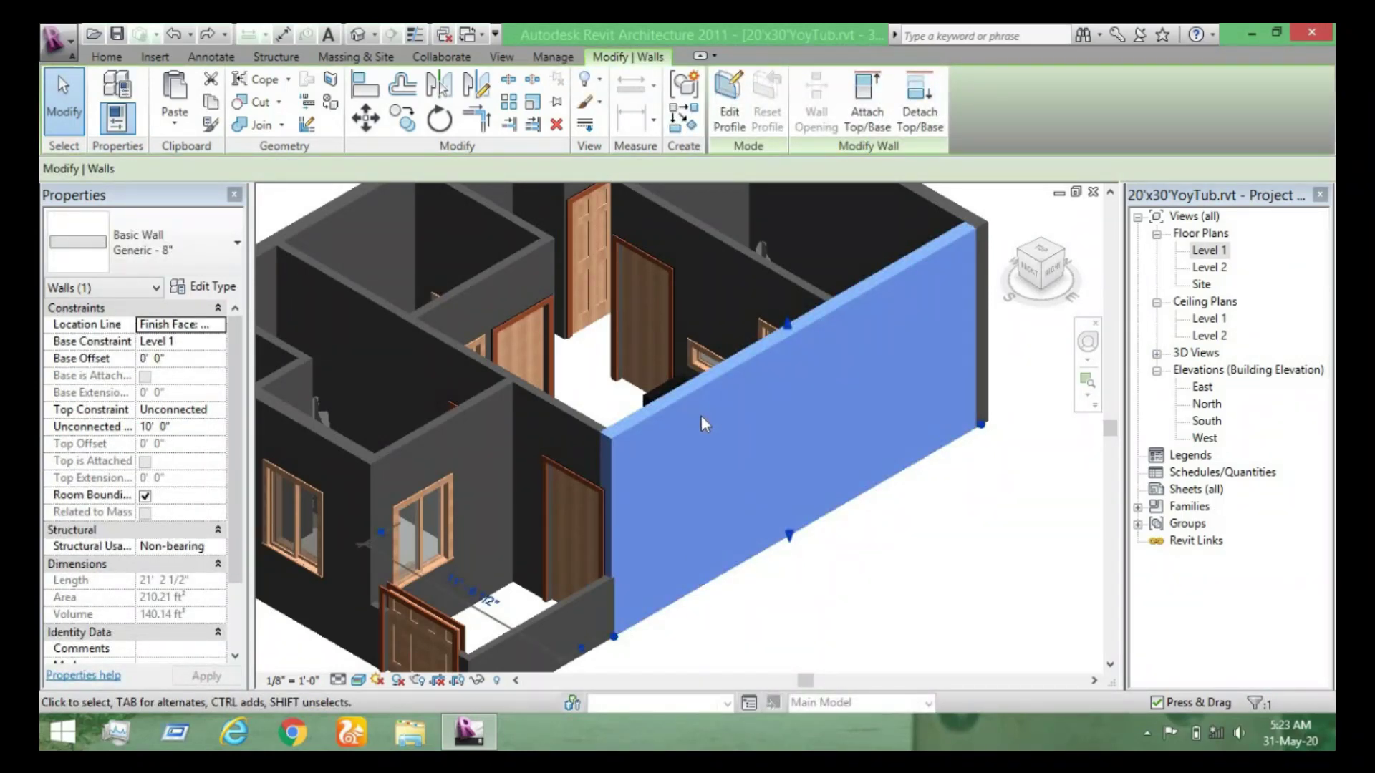
key(t)
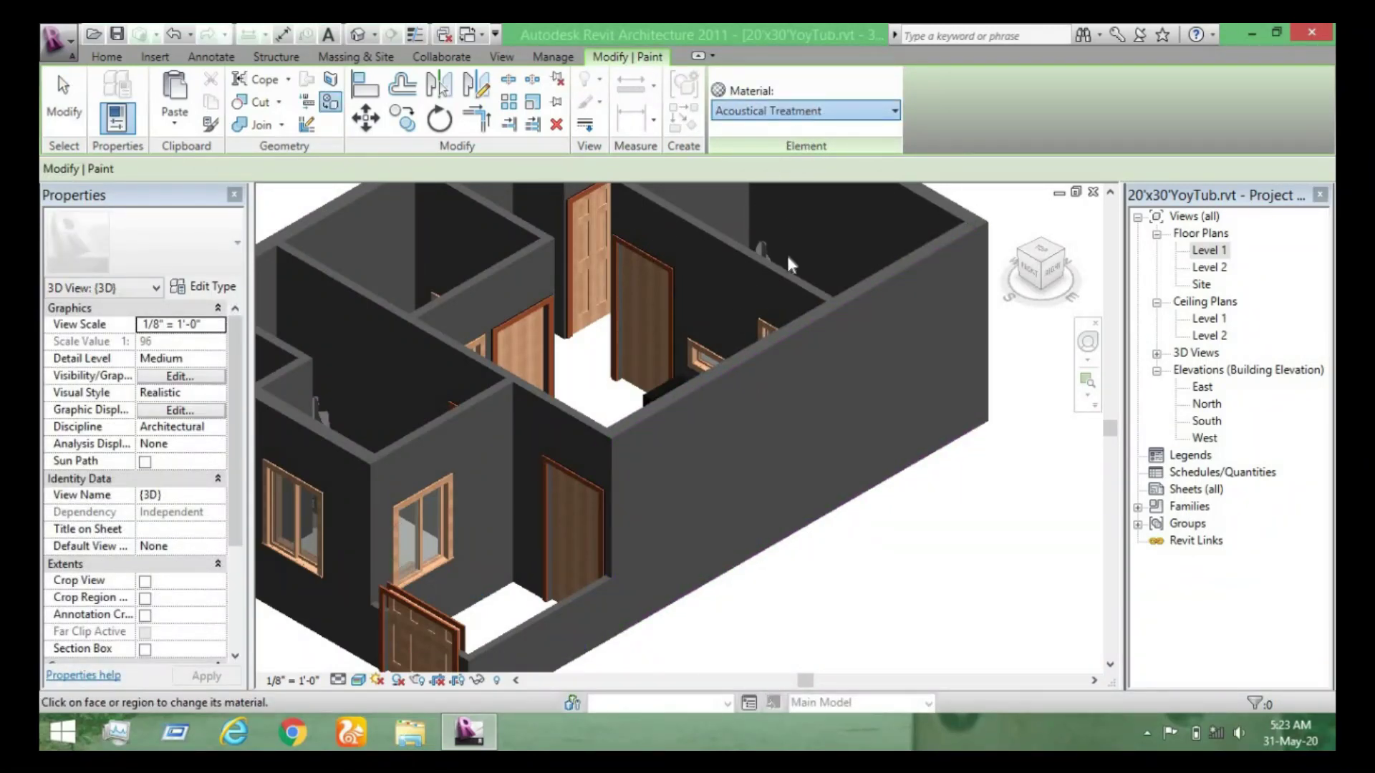
key(alt+Down)
click(775, 325)
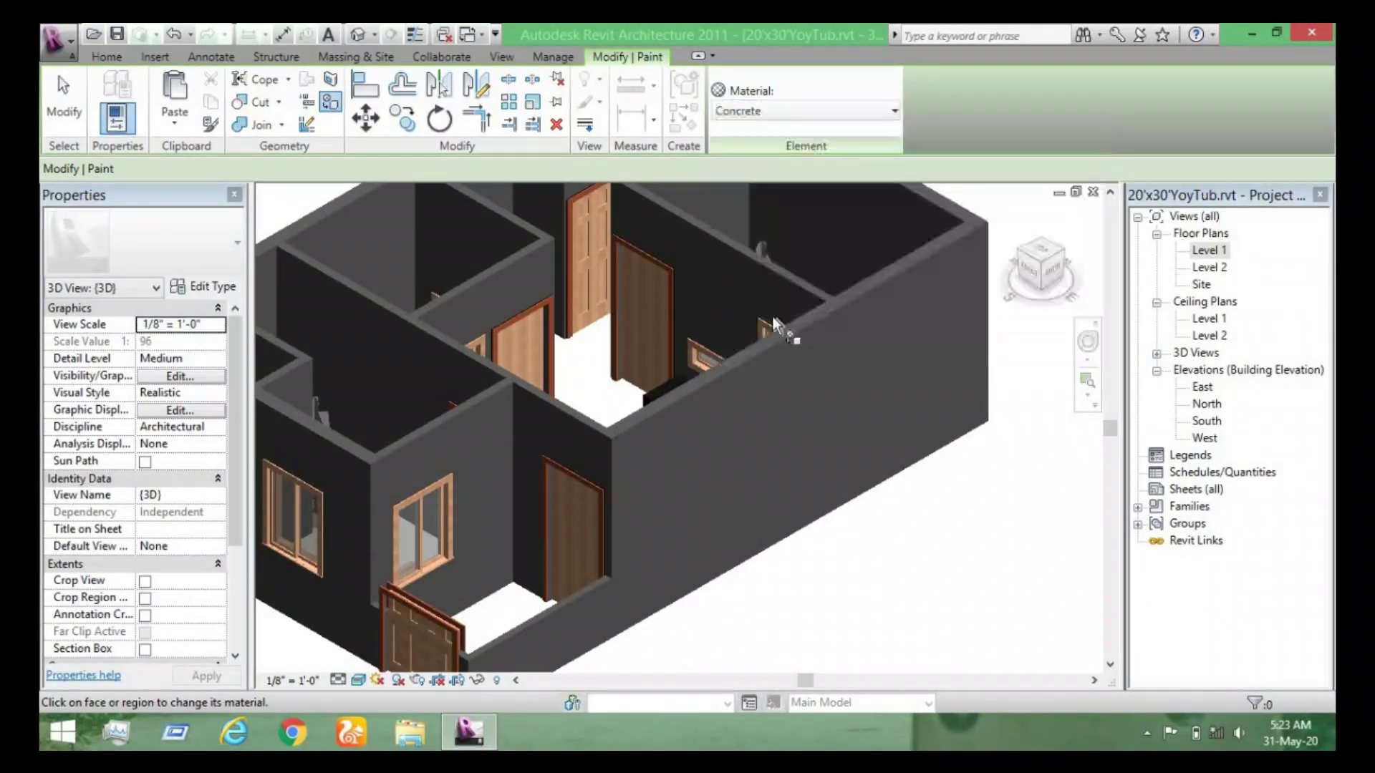
click(763, 352)
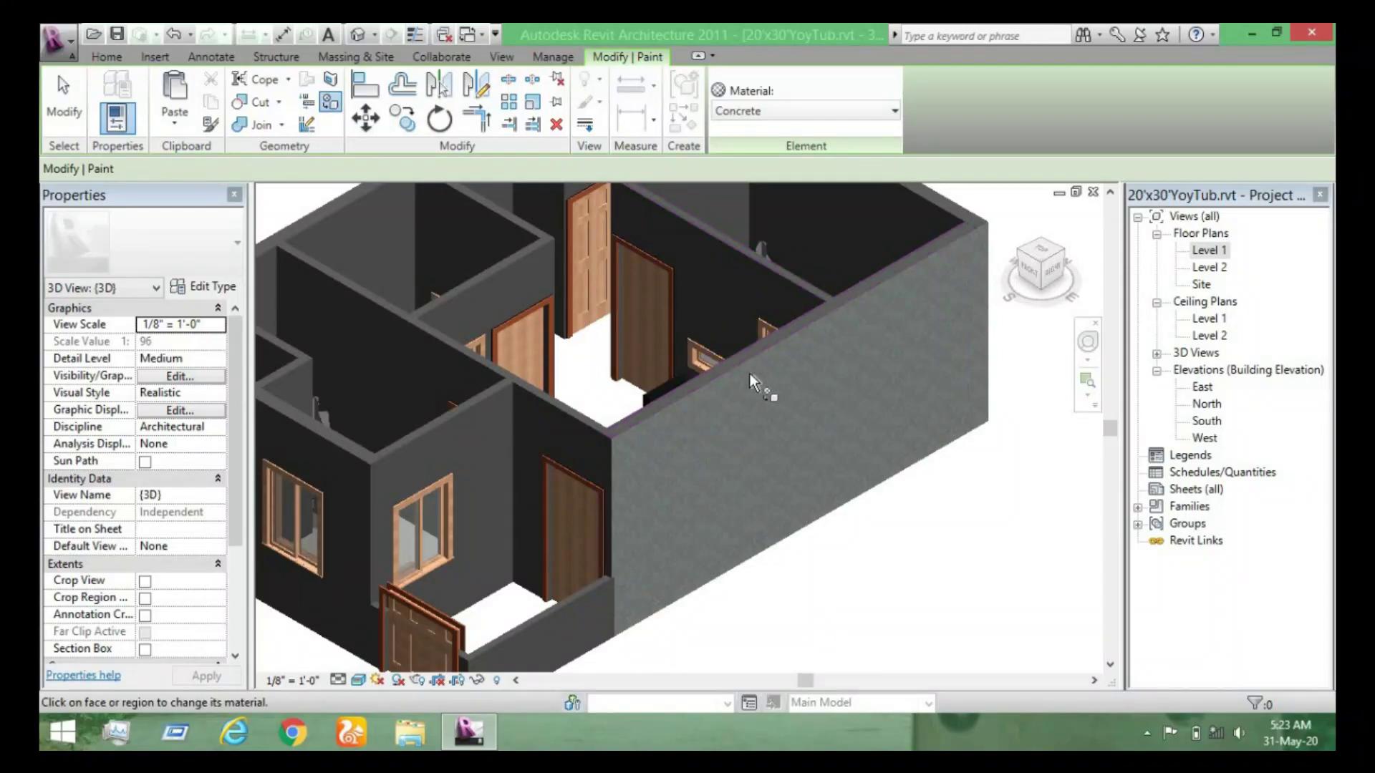
Zoom in and out to inspect the Concrete-painted wall in 3D.
scroll(824, 354, up, 2)
scroll(784, 329, up, 2)
scroll(779, 325, up, 2)
scroll(776, 320, up, 3)
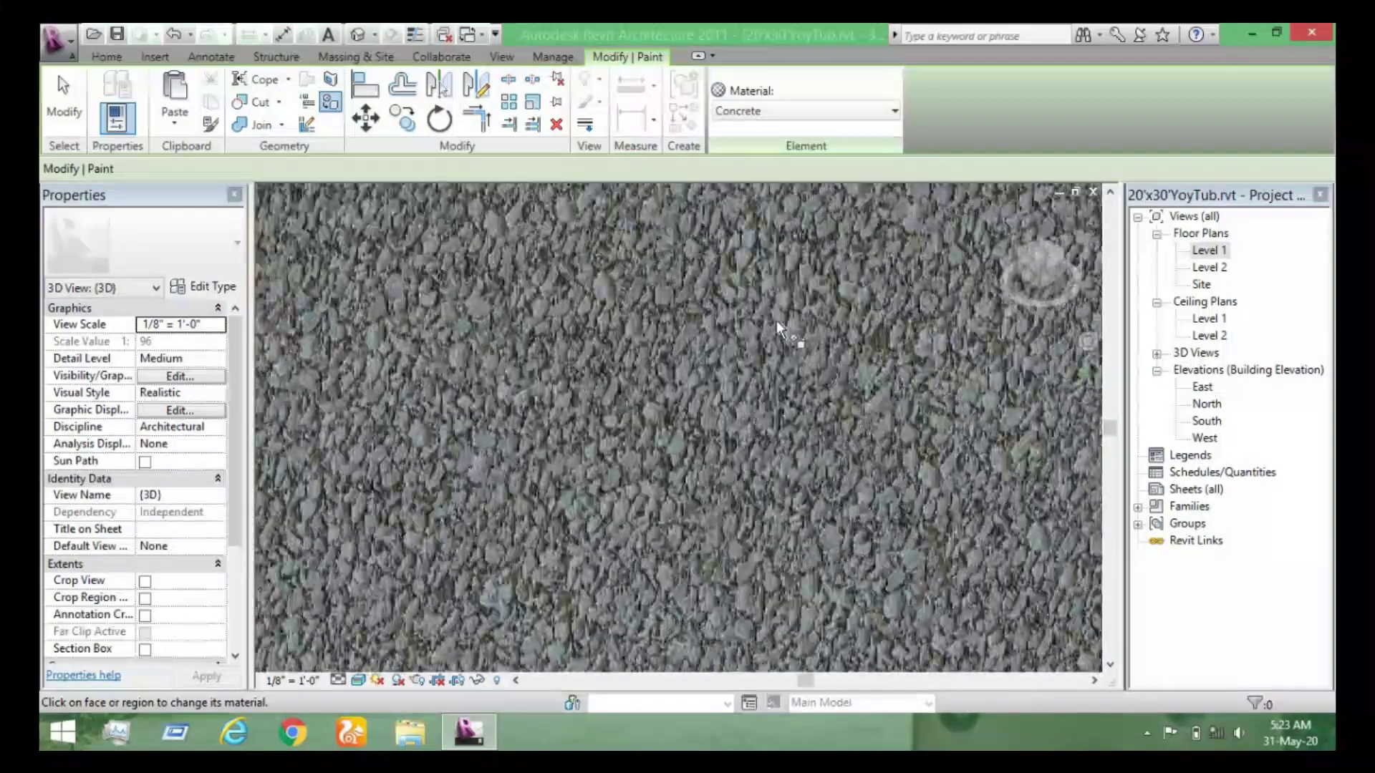
scroll(776, 320, down, 2)
scroll(776, 317, down, 3)
scroll(775, 316, down, 2)
scroll(775, 314, down, 2)
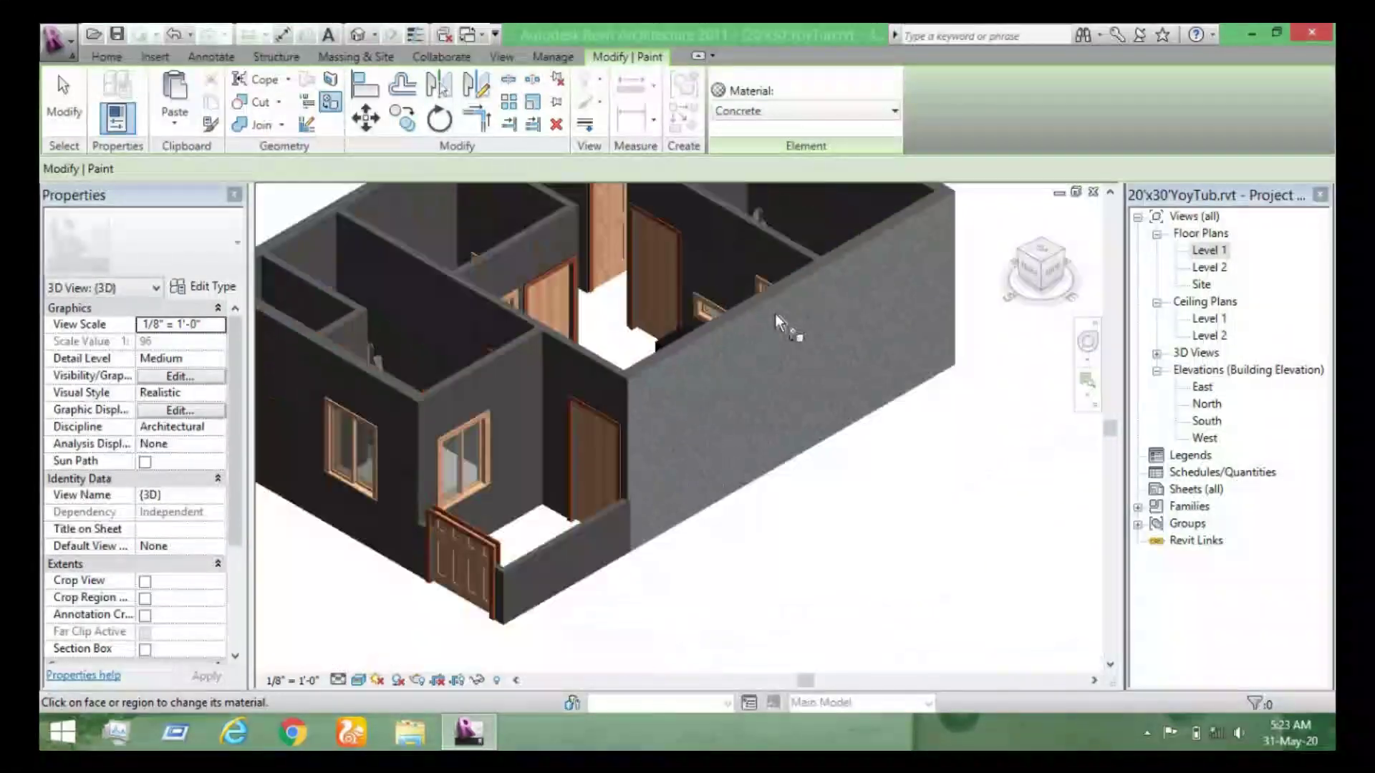
scroll(775, 314, down, 2)
scroll(759, 341, up, 2)
scroll(759, 338, up, 2)
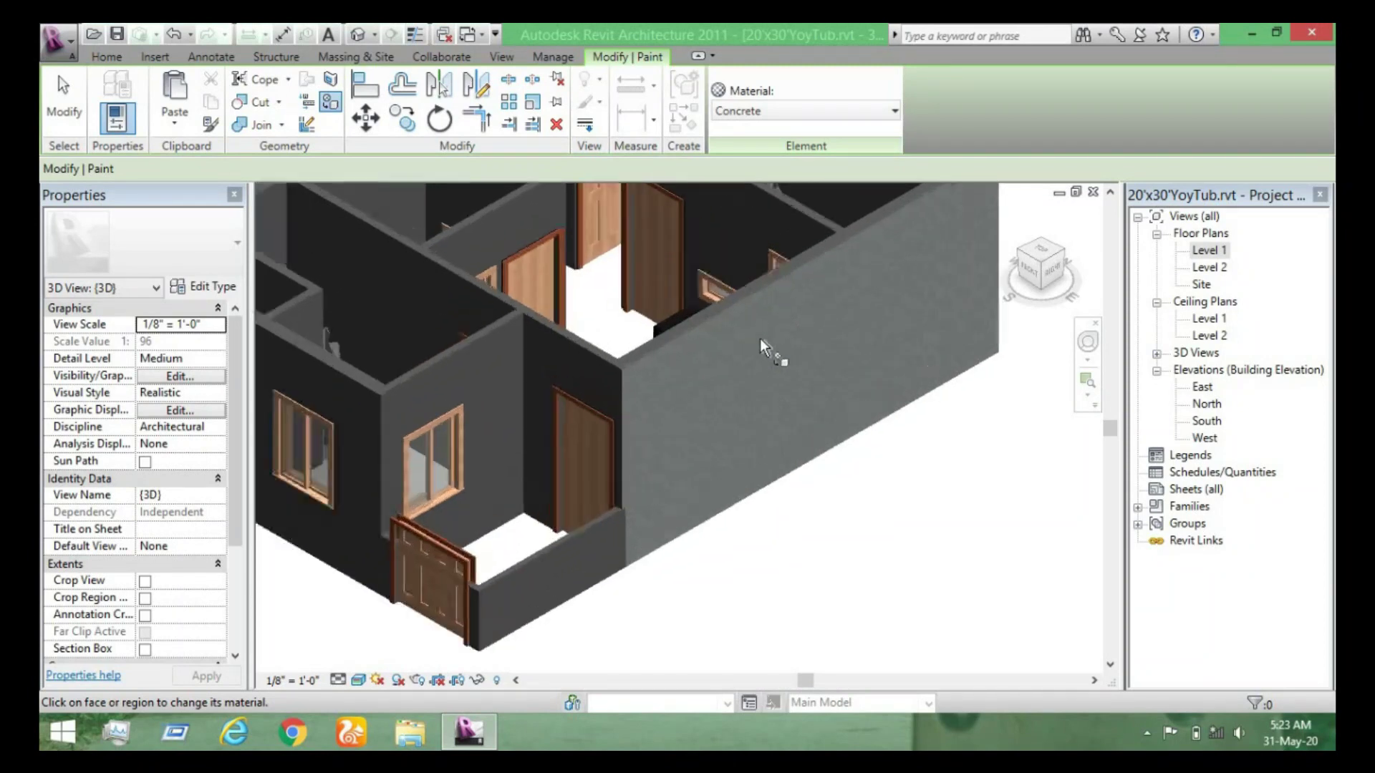
scroll(759, 338, down, 2)
scroll(716, 352, down, 1)
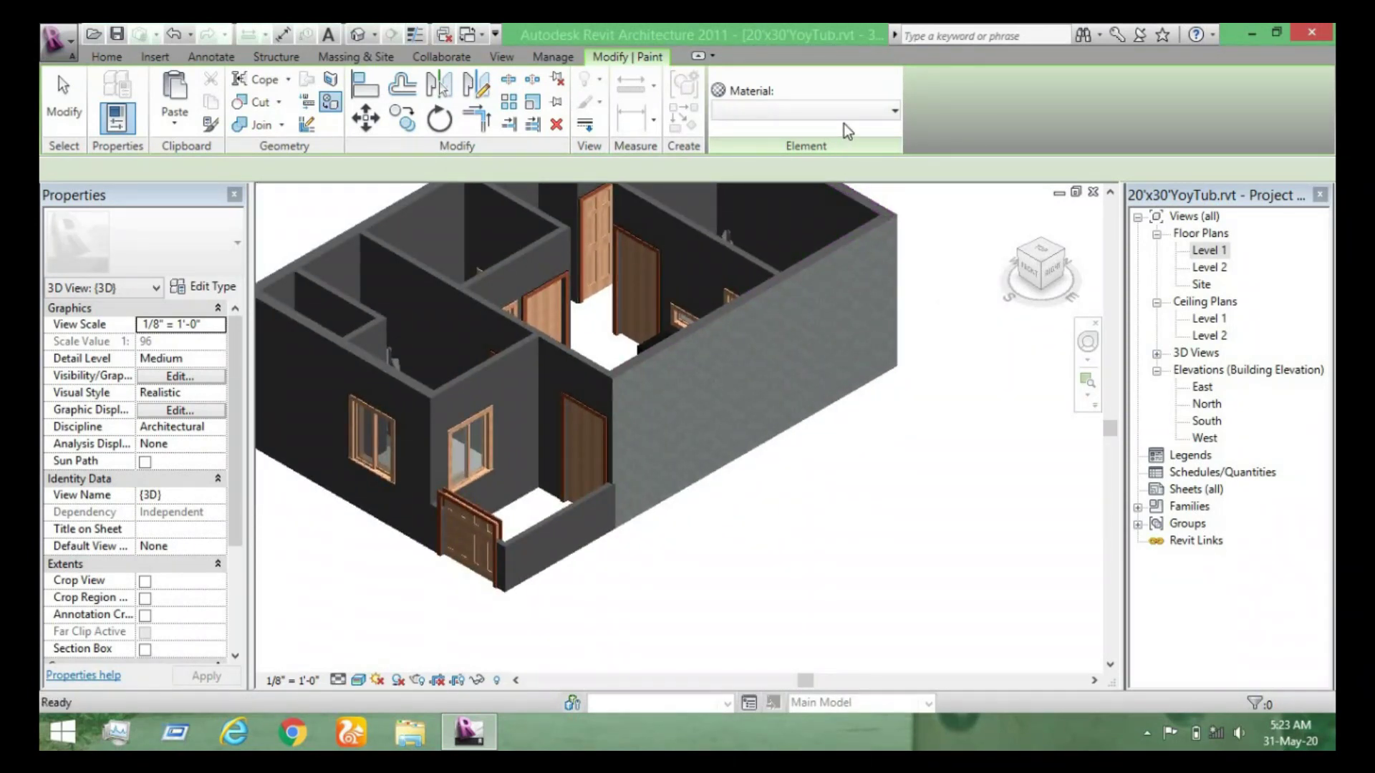
scroll(831, 221, up, 2)
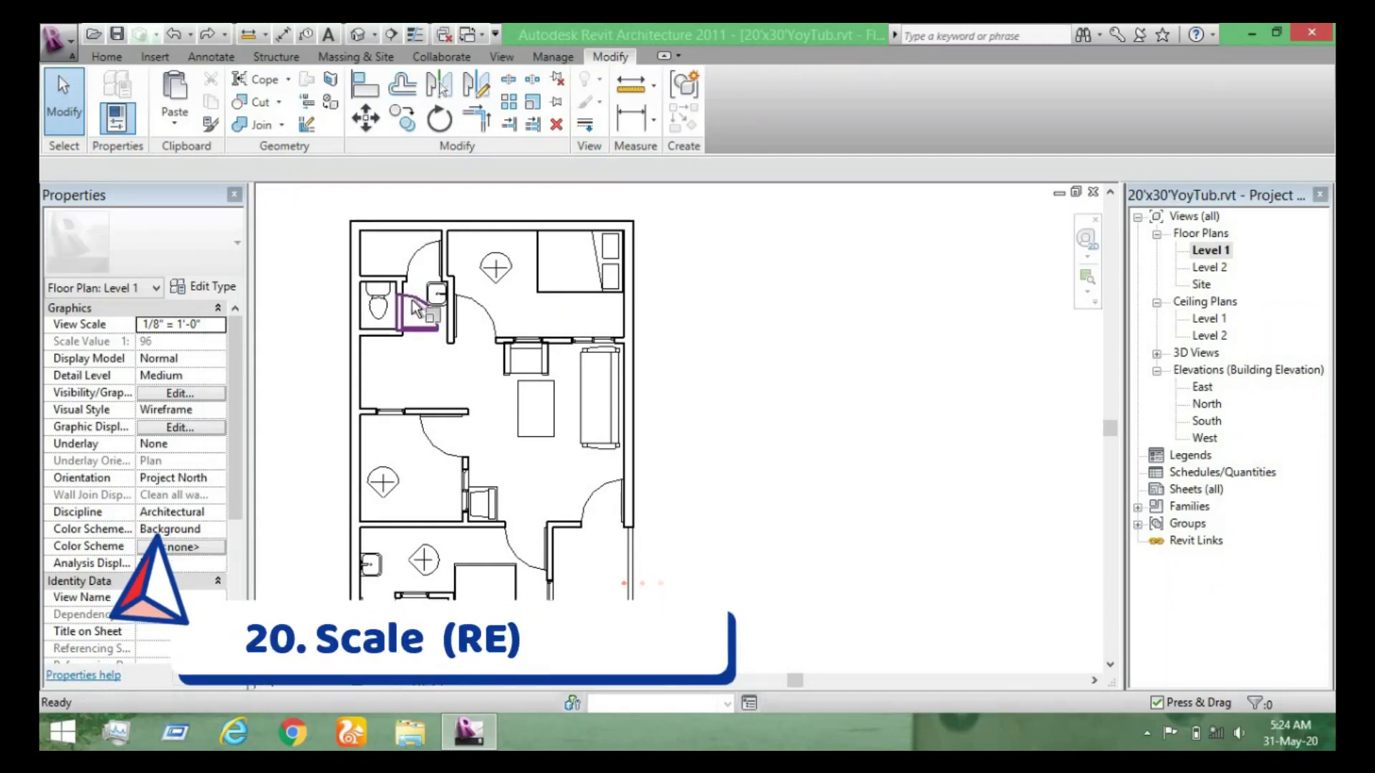
Draw a 4'-0" radius circle model line to the right of the plan.
key(r)
key(e)
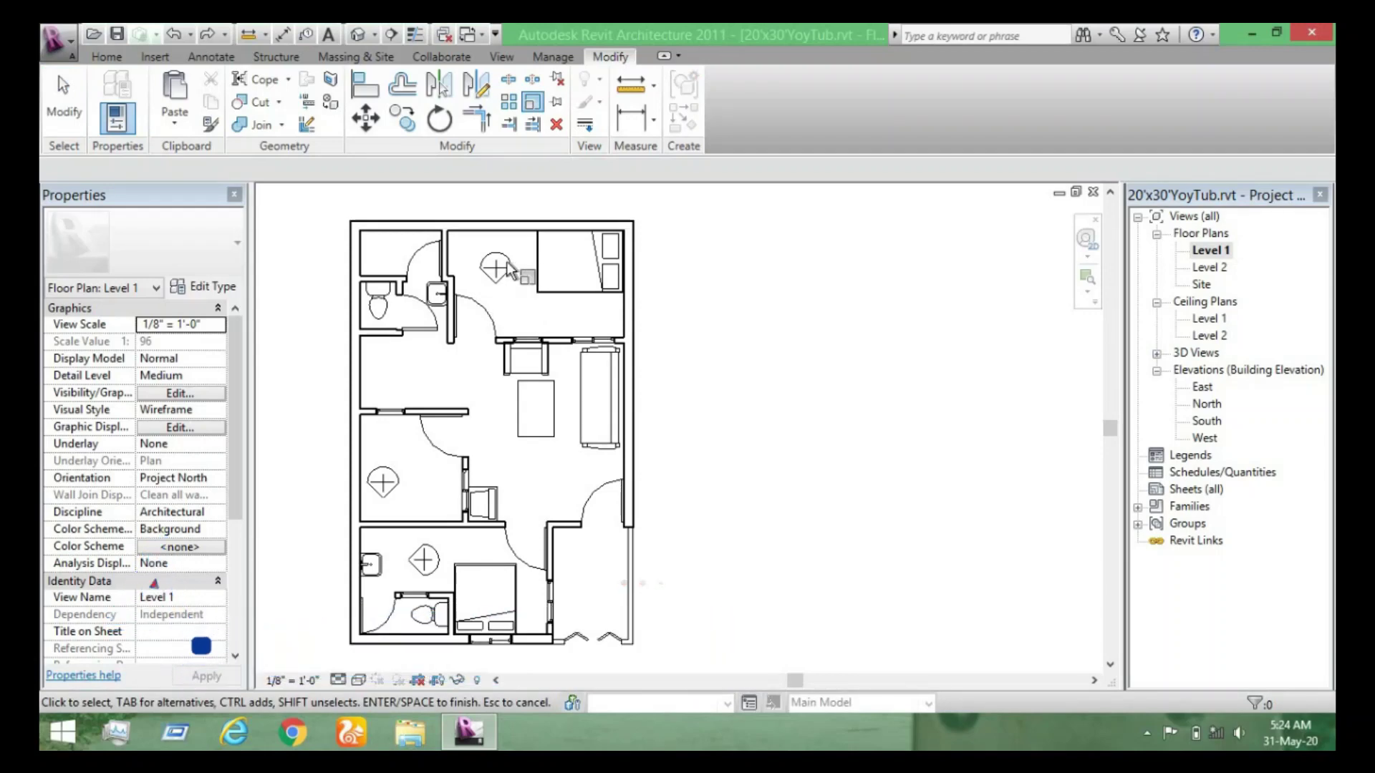
scroll(497, 286, up, 2)
key(Escape)
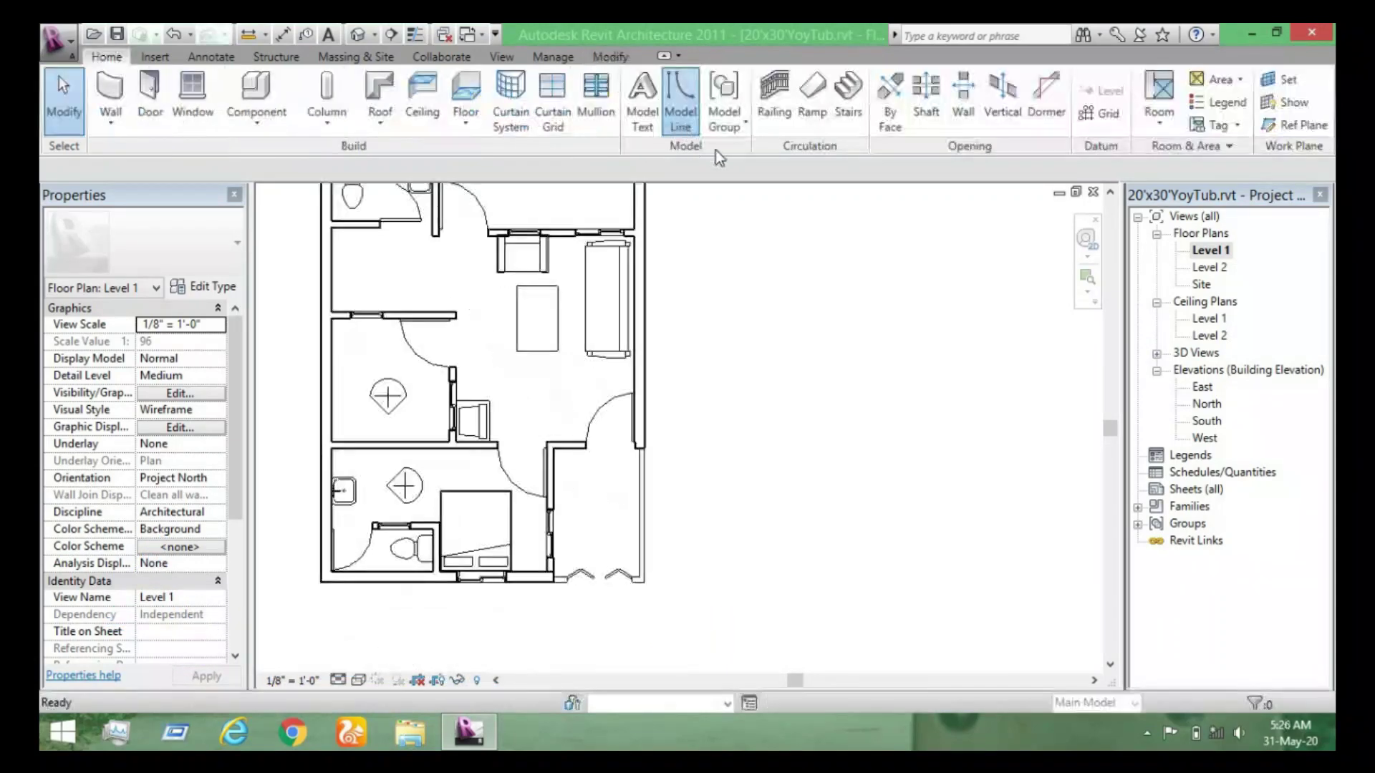
click(715, 149)
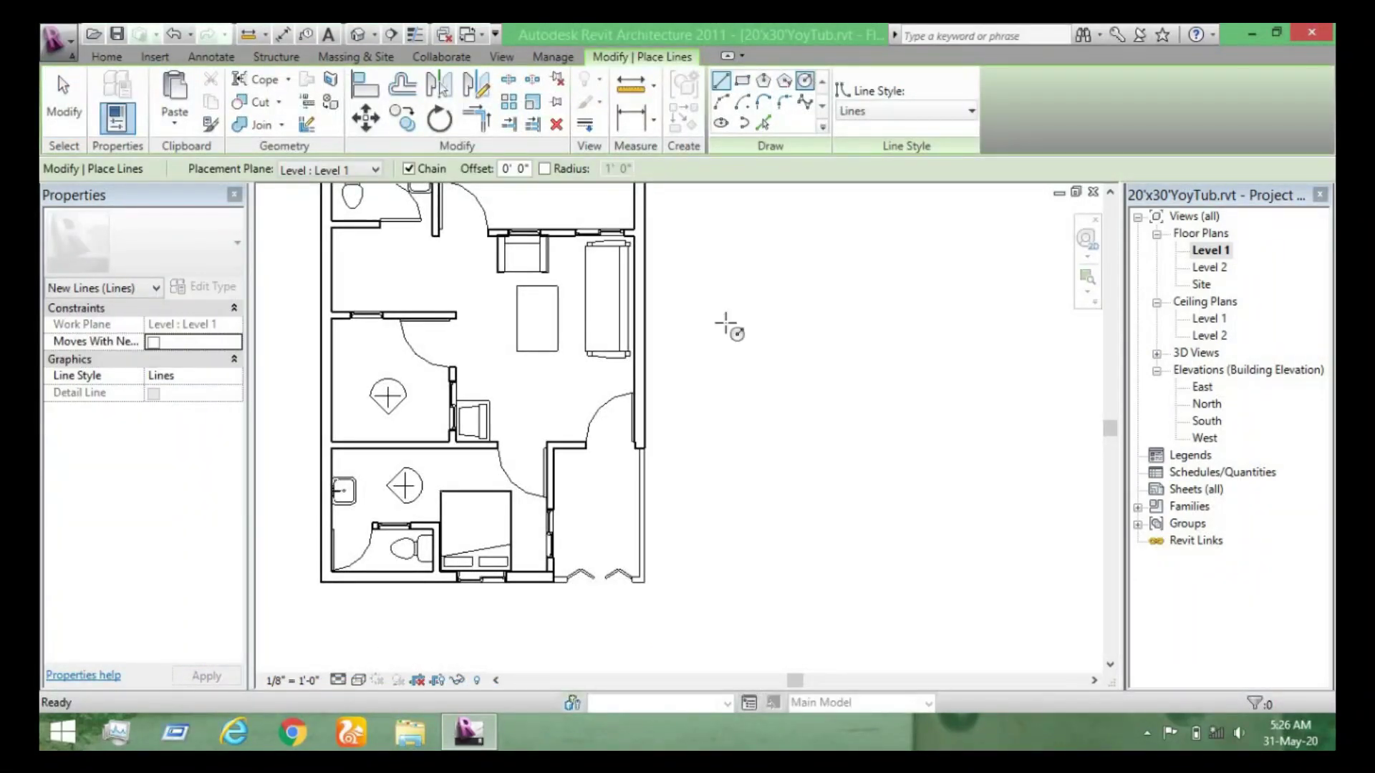
click(752, 318)
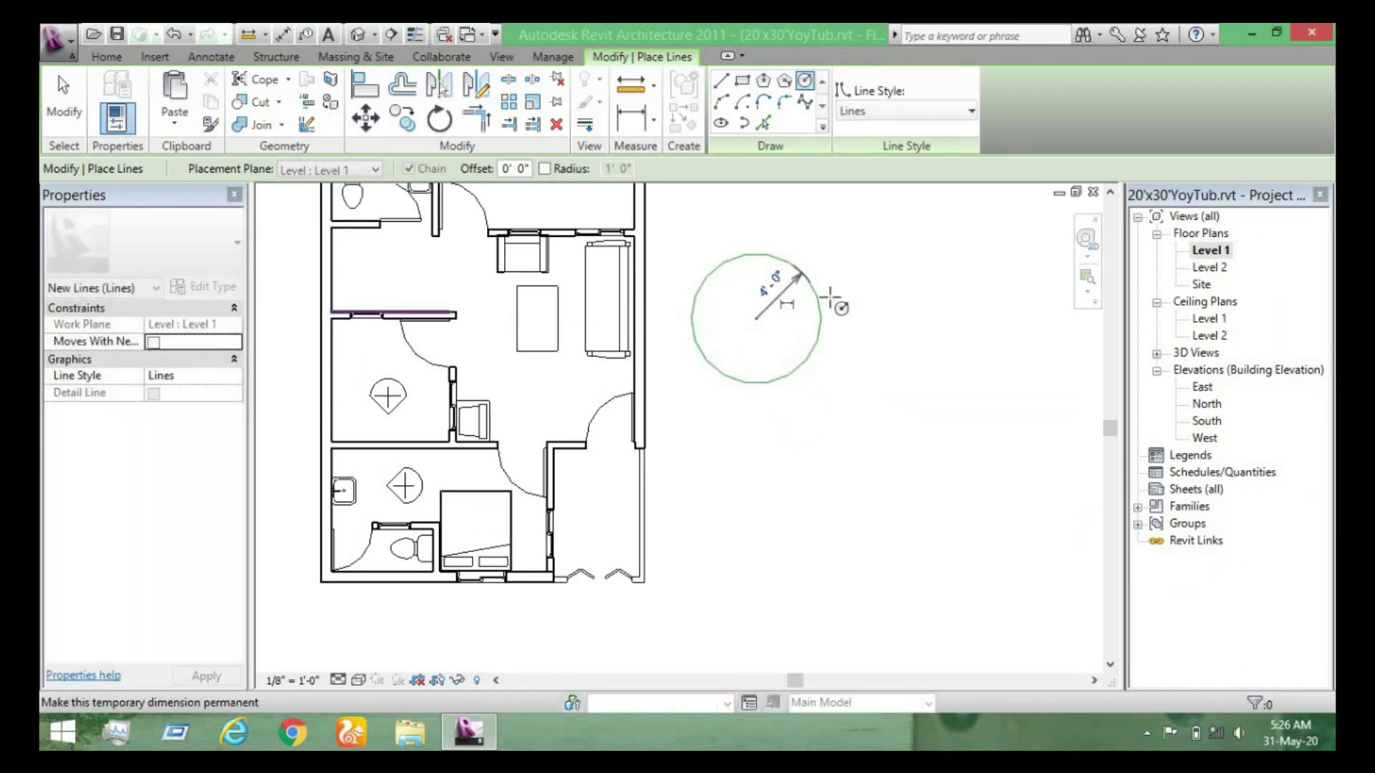
click(804, 276)
Scale the circle (RE) up to about 4'-9 77/128" radius.
drag(780, 344, 706, 422)
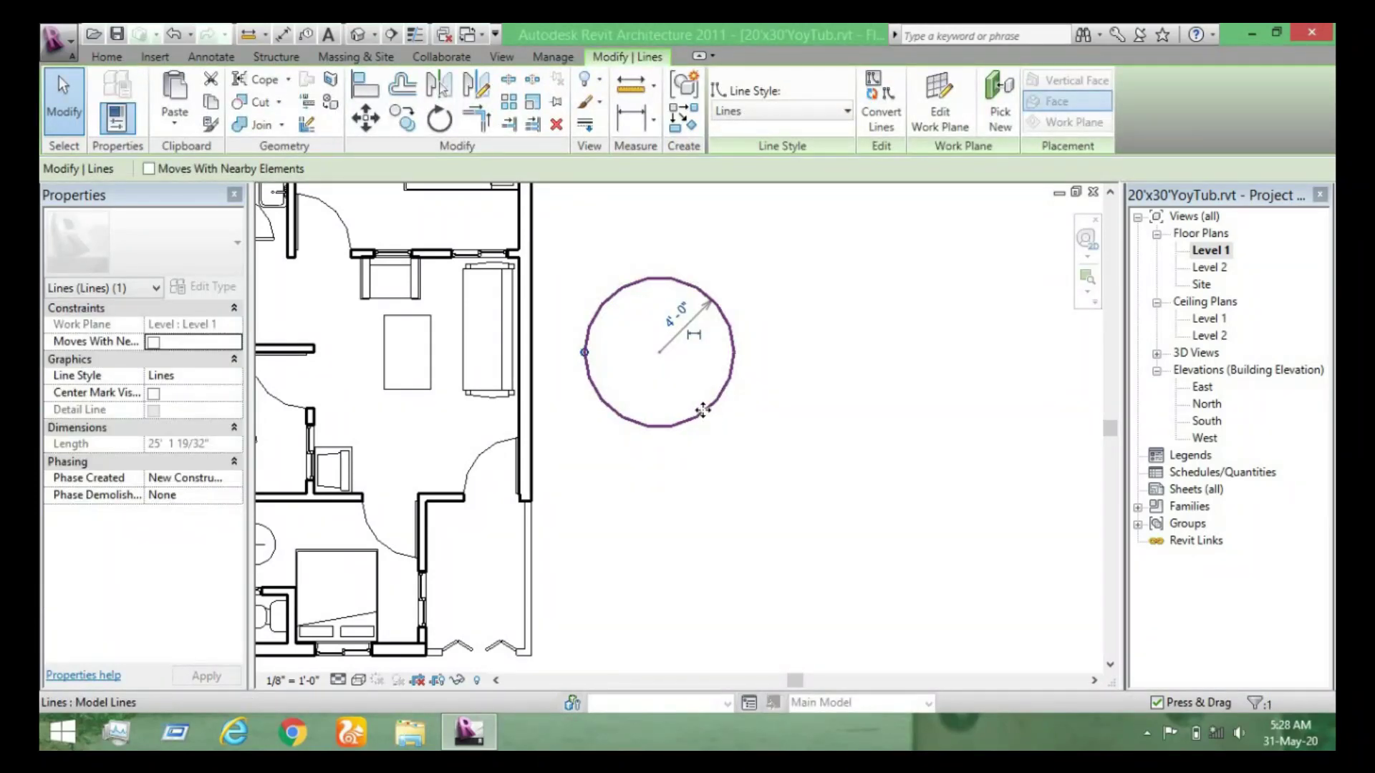
key(r)
key(e)
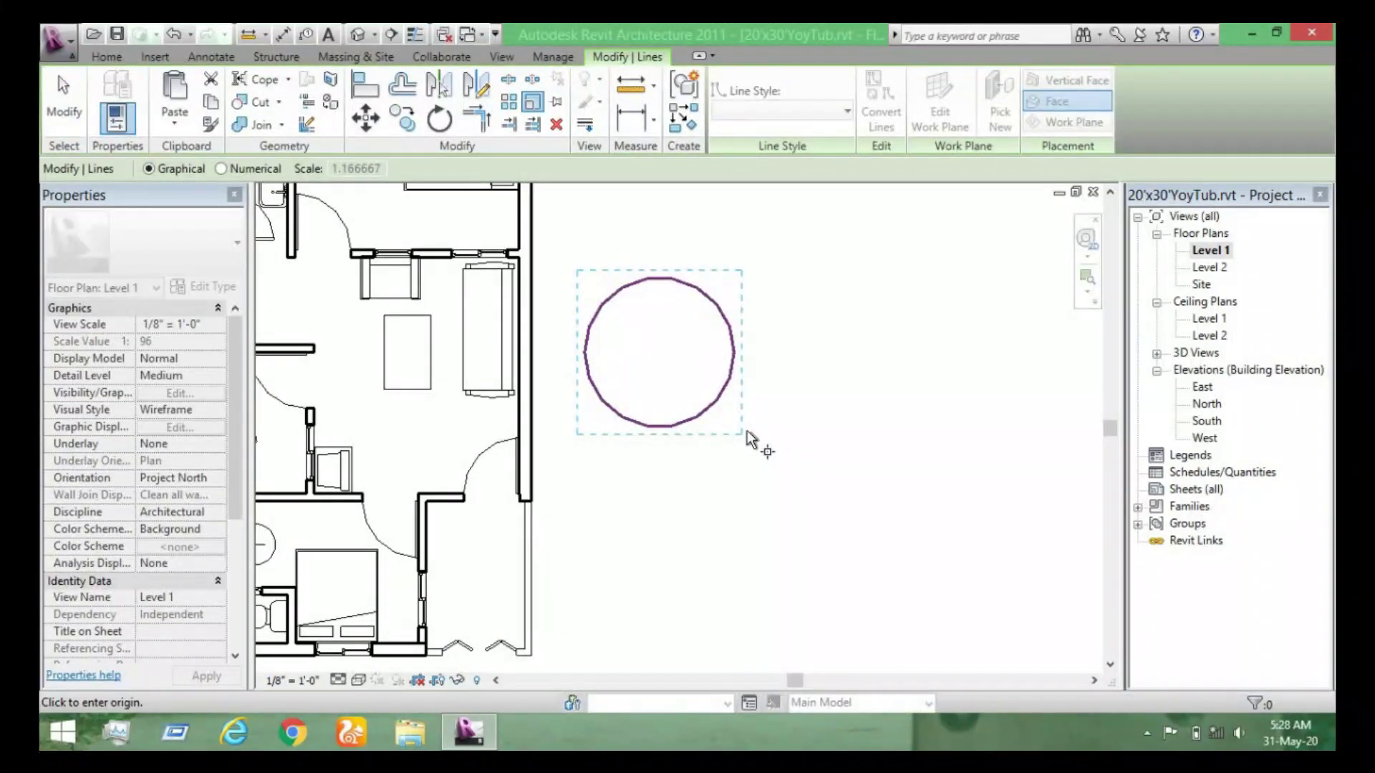
click(743, 433)
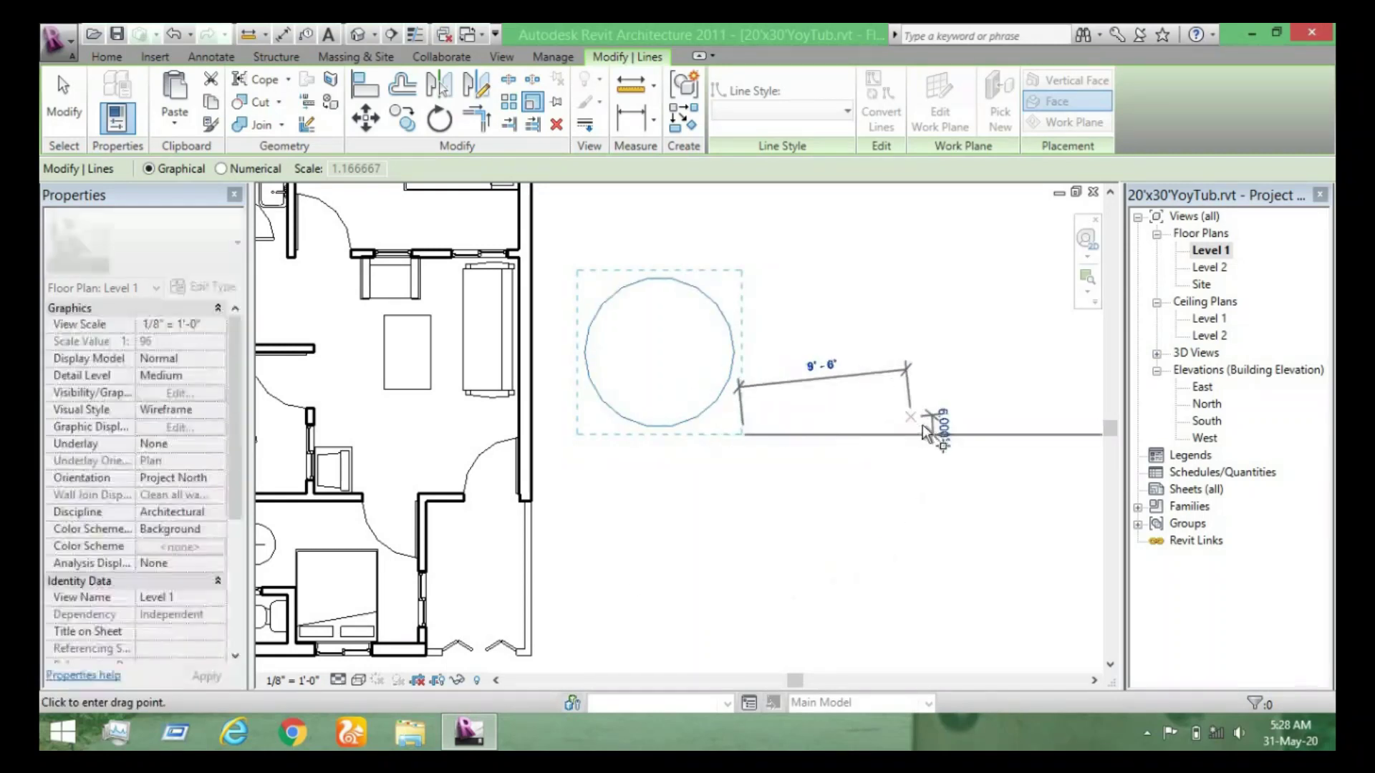
click(921, 434)
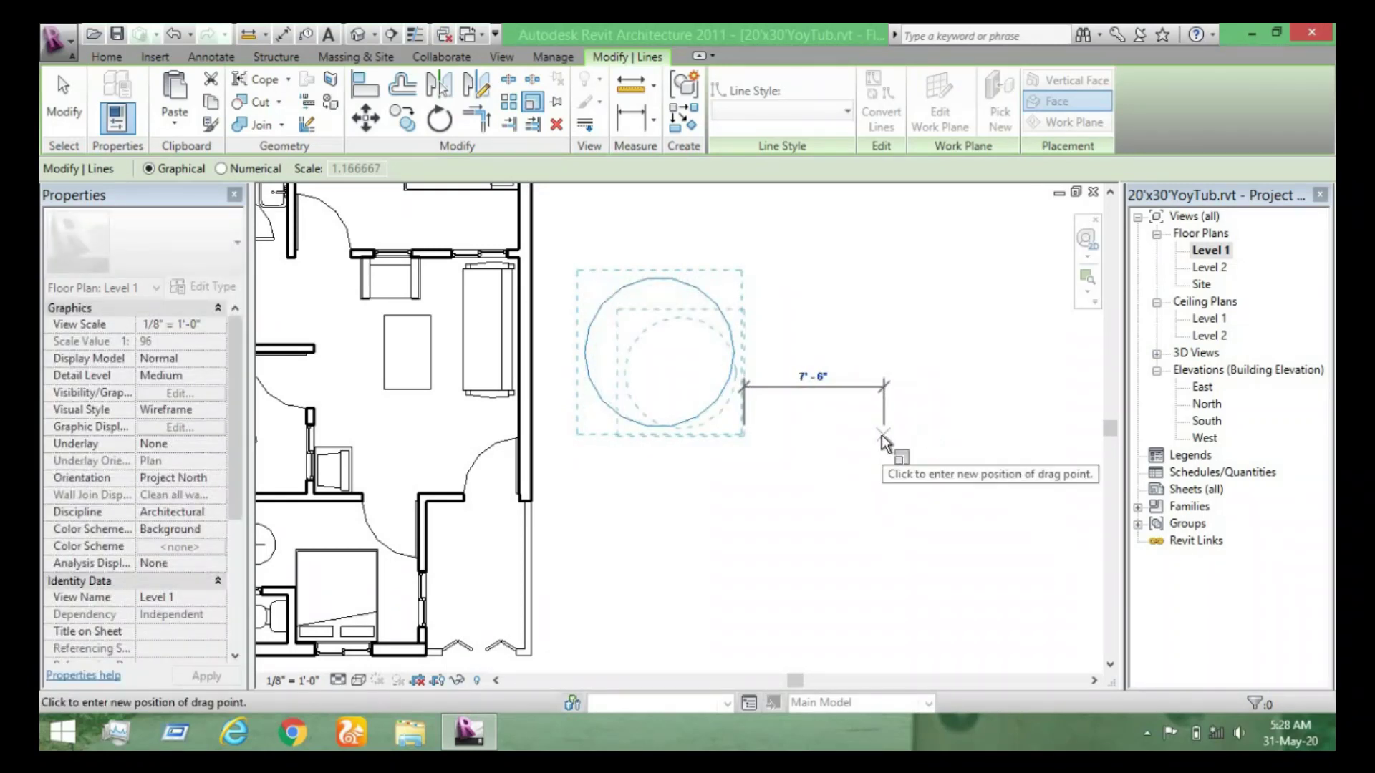
click(967, 429)
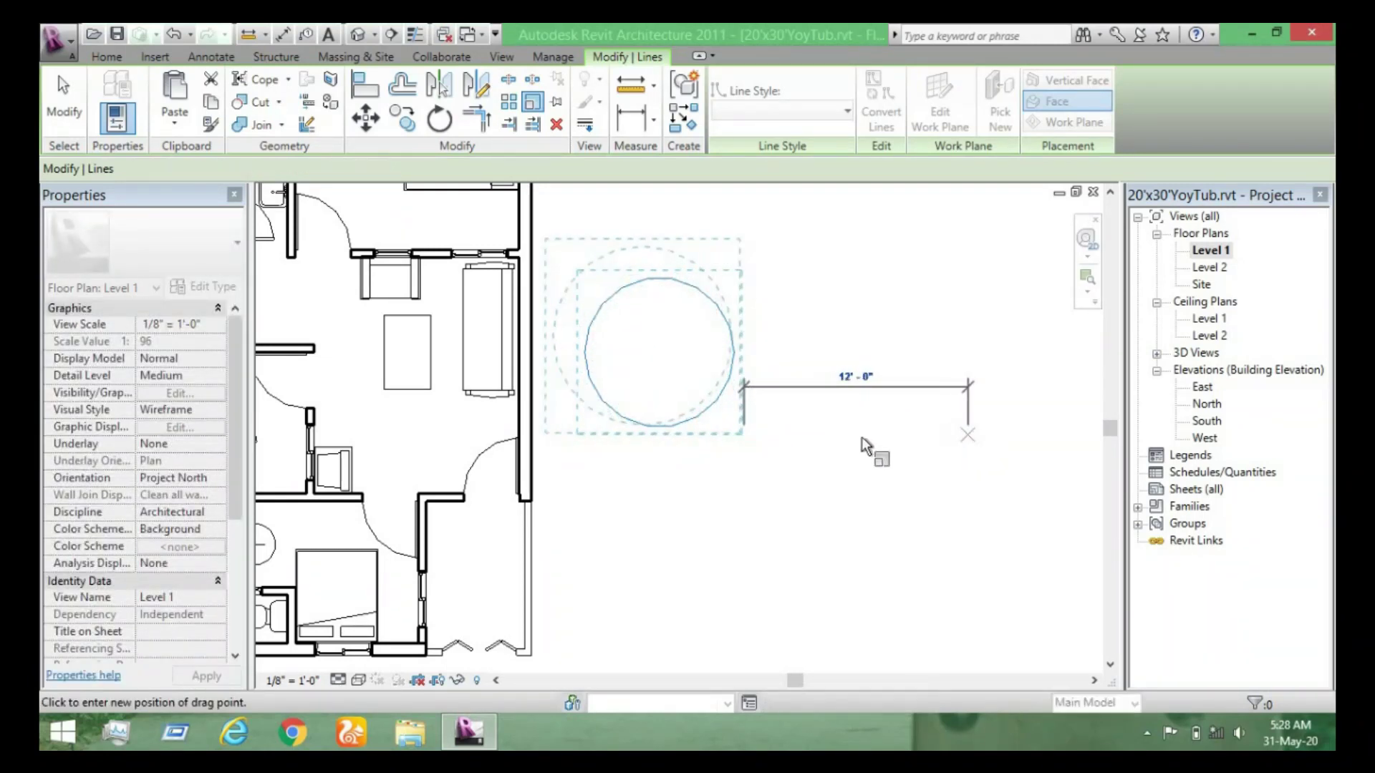
click(792, 427)
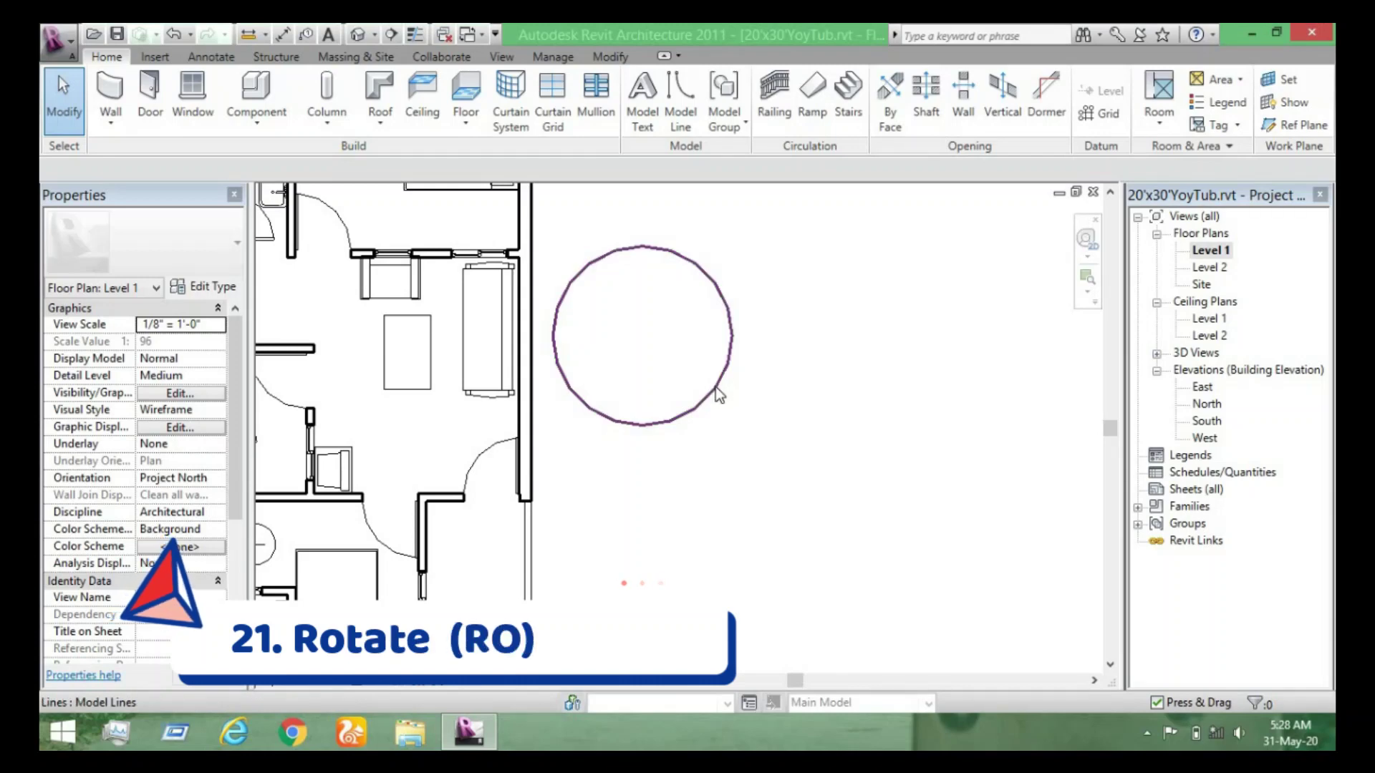
Rotate the living-room rectangular table 90° (RO) about a centre moved below it.
scroll(715, 387, down, 2)
click(544, 382)
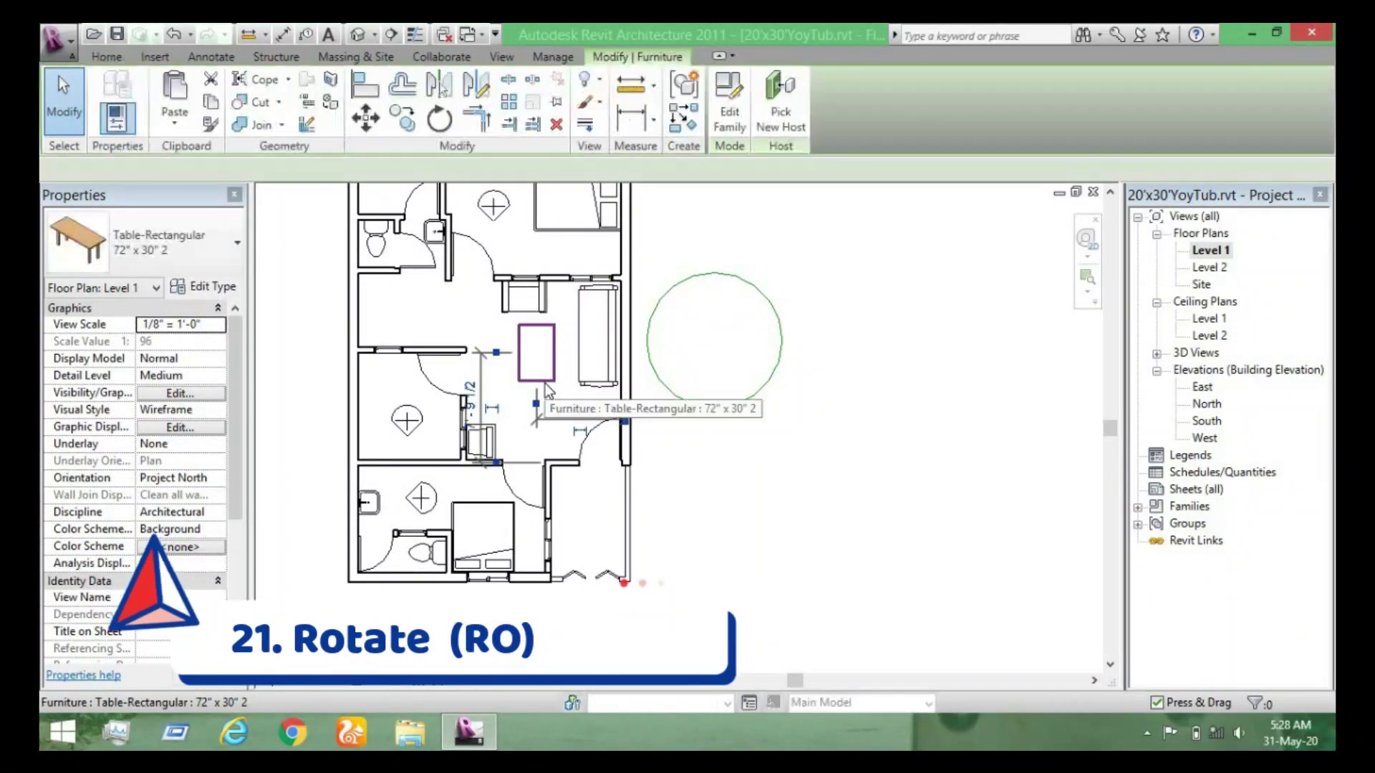
key(r)
key(o)
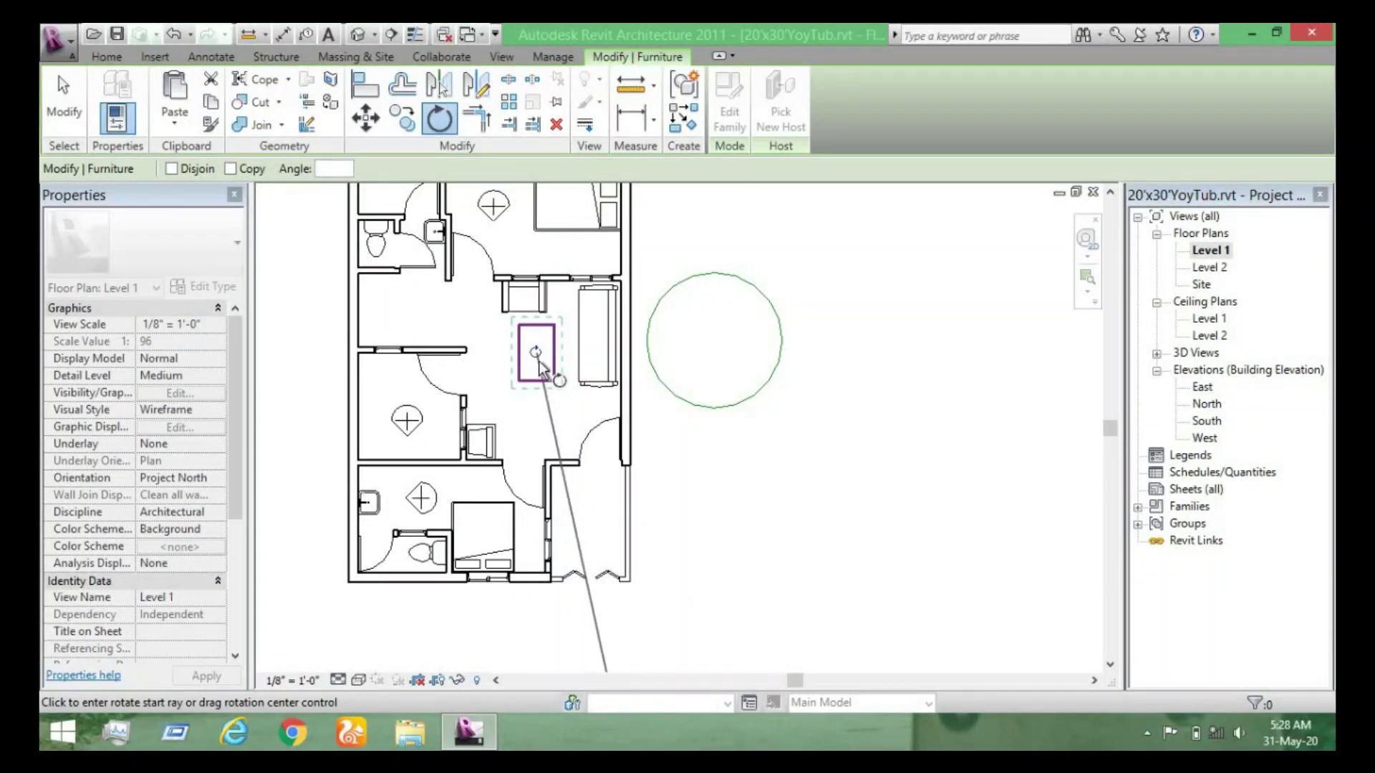
scroll(541, 368, up, 3)
drag(537, 349, 539, 443)
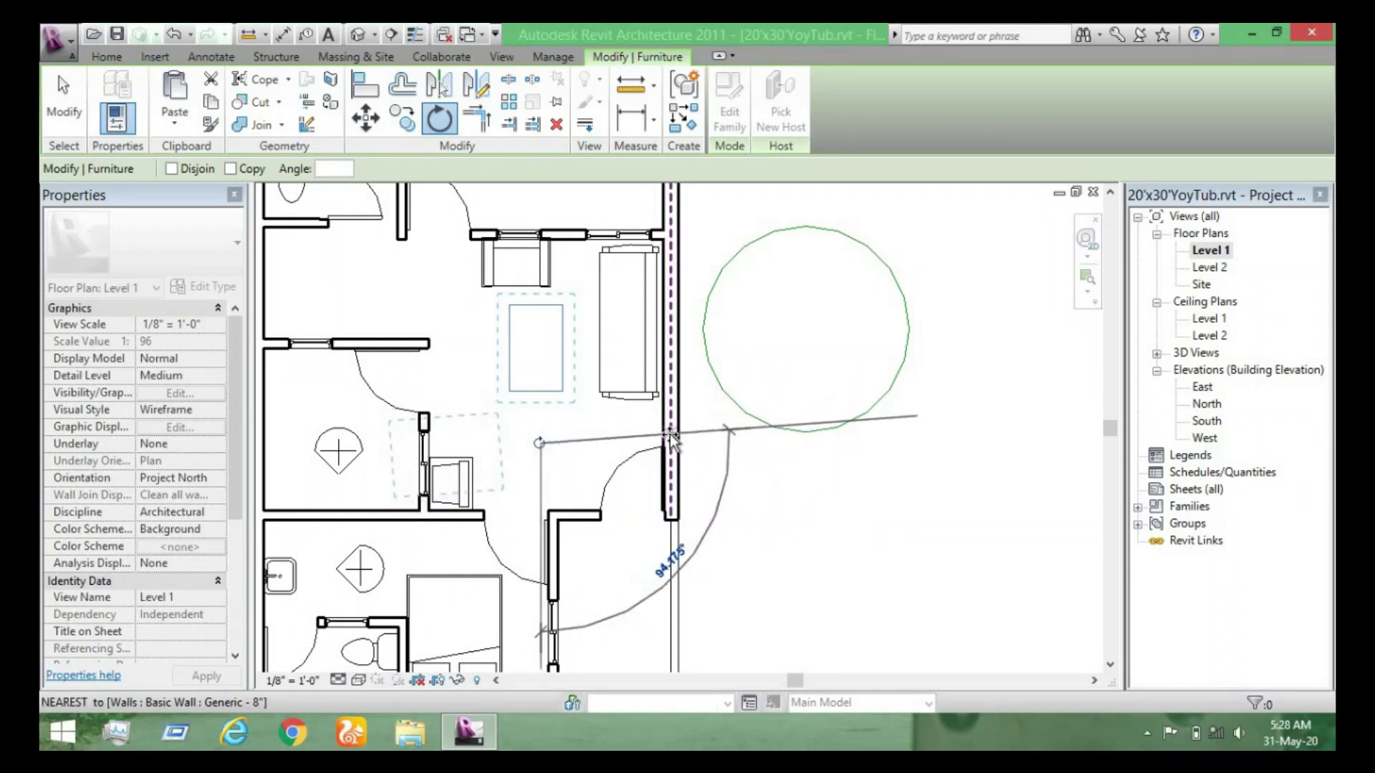
click(723, 445)
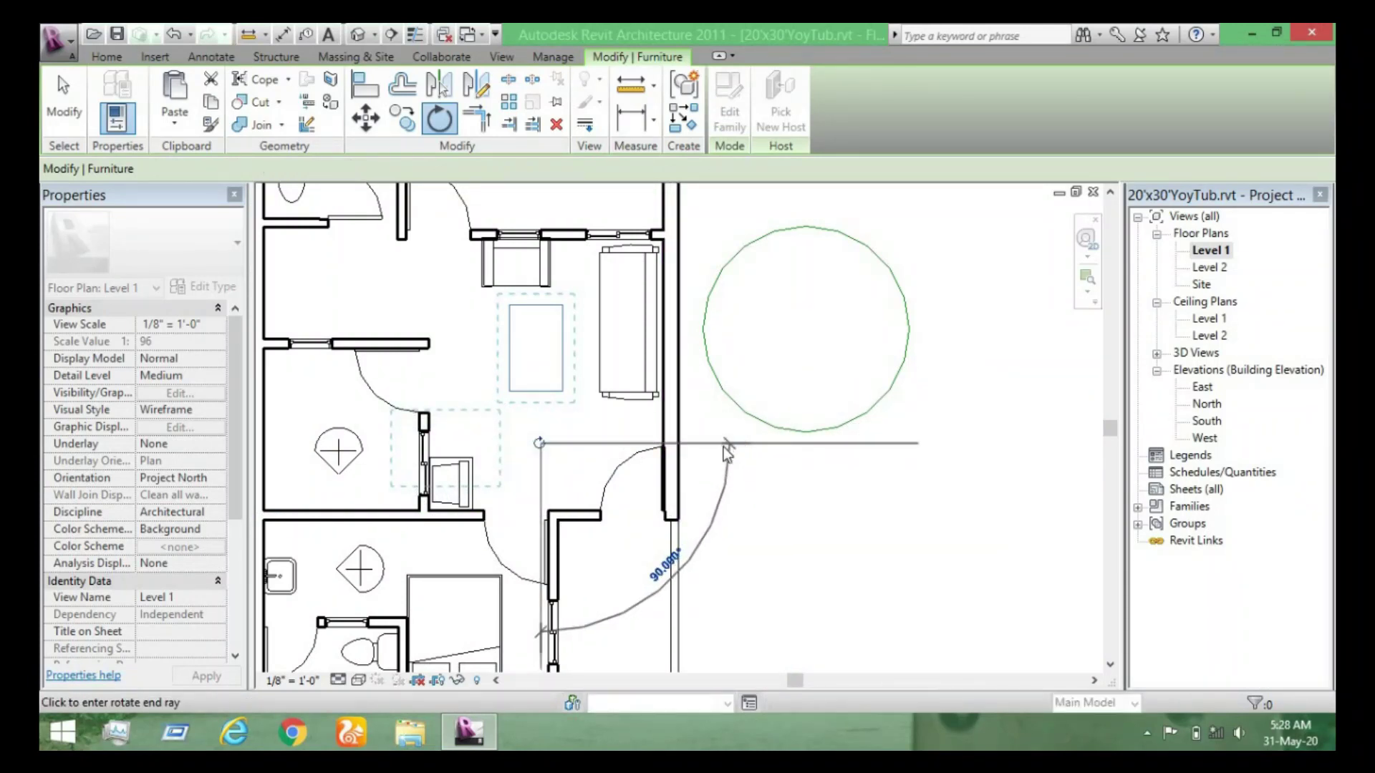
scroll(557, 401, up, 2)
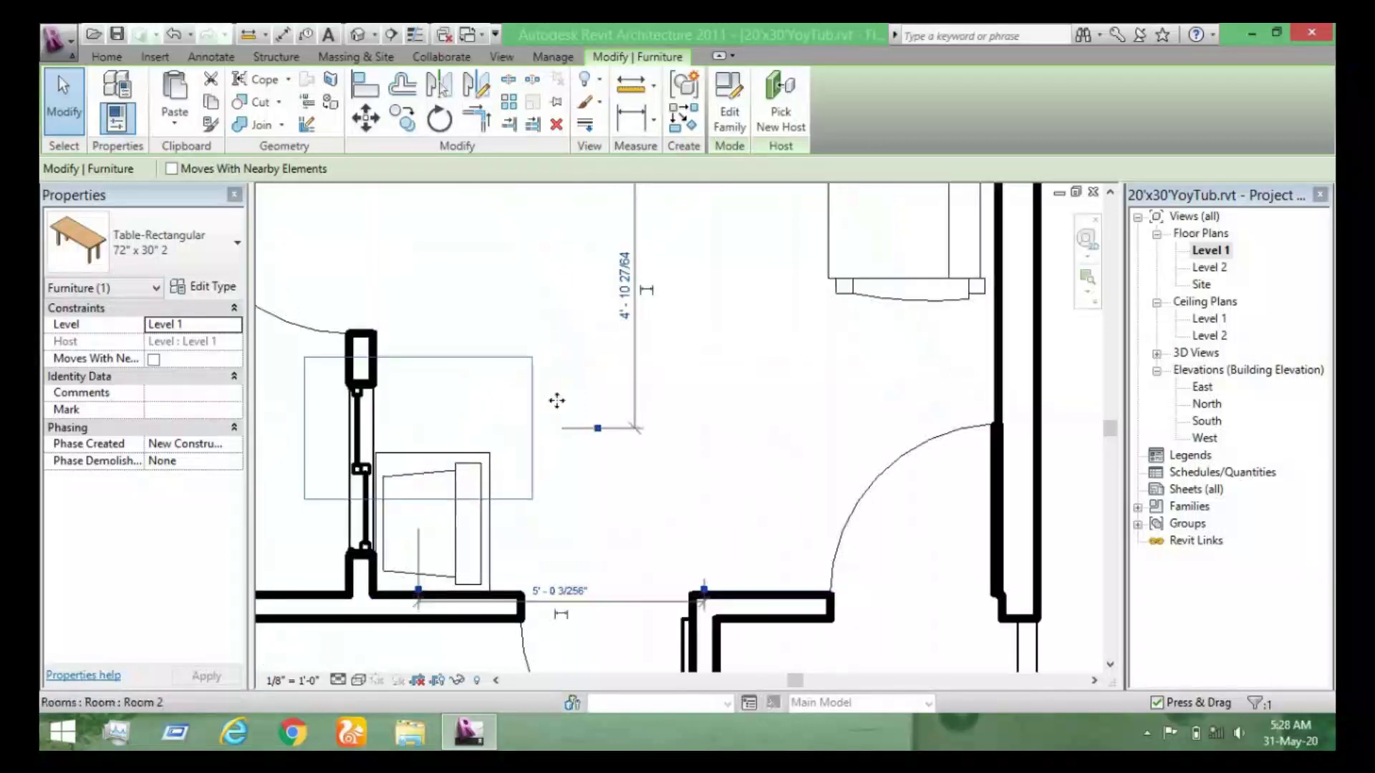
scroll(557, 401, down, 3)
scroll(557, 398, up, 1)
key(Escape)
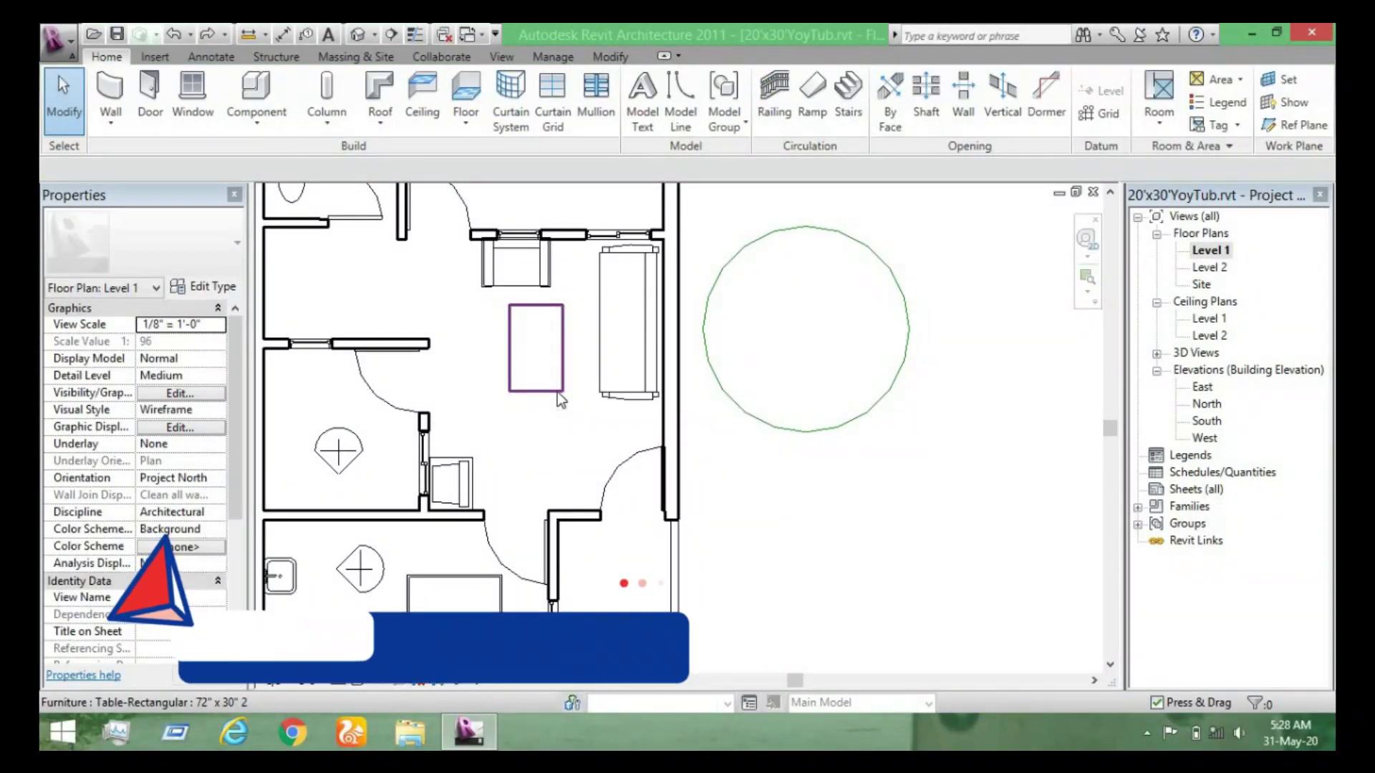
mouse_move(557, 394)
middle_down()
mouse_move(664, 398)
mouse_move(659, 388)
middle_up()
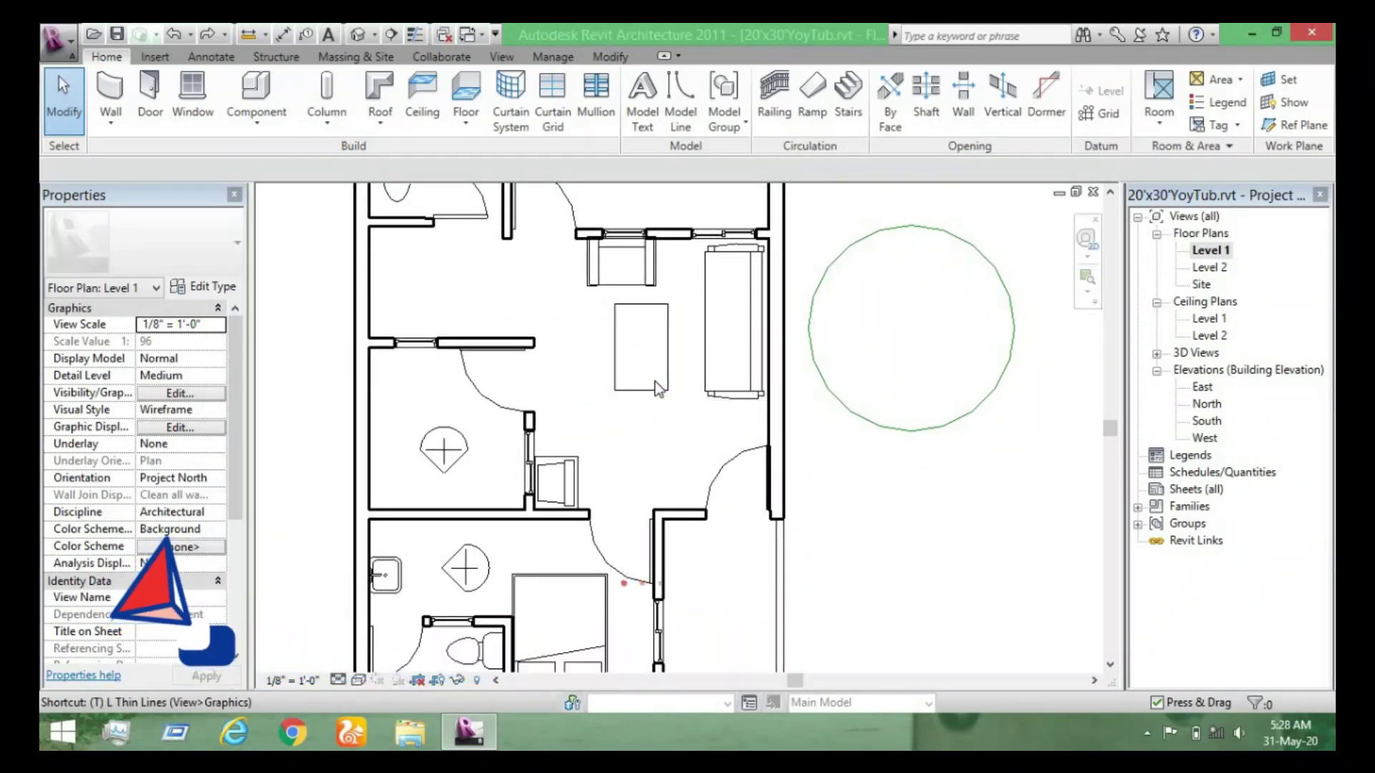
scroll(714, 391, down, 2)
key(r)
key(t)
scroll(677, 374, up, 1)
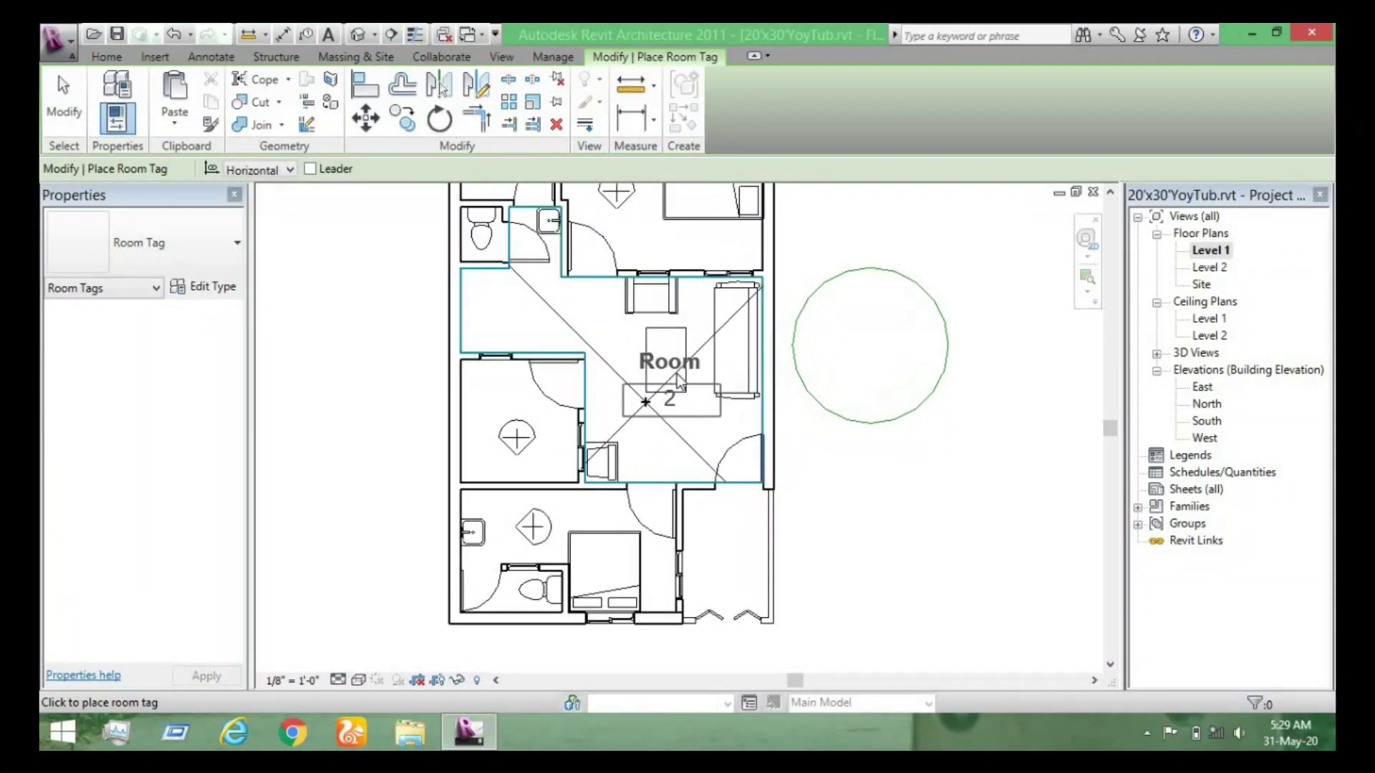
scroll(677, 374, up, 1)
scroll(616, 369, up, 2)
scroll(607, 367, down, 1)
scroll(623, 369, down, 1)
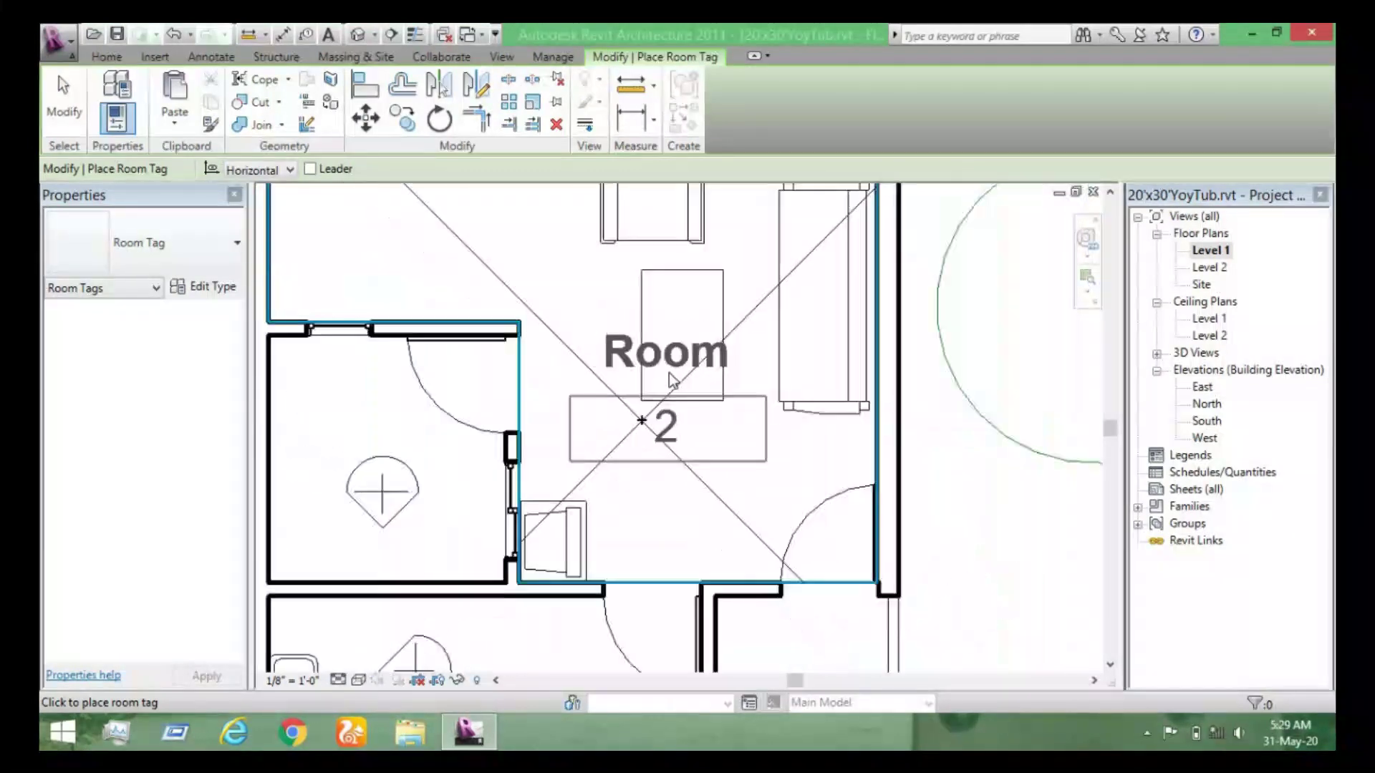
scroll(668, 372, down, 2)
scroll(669, 373, down, 1)
key(Escape)
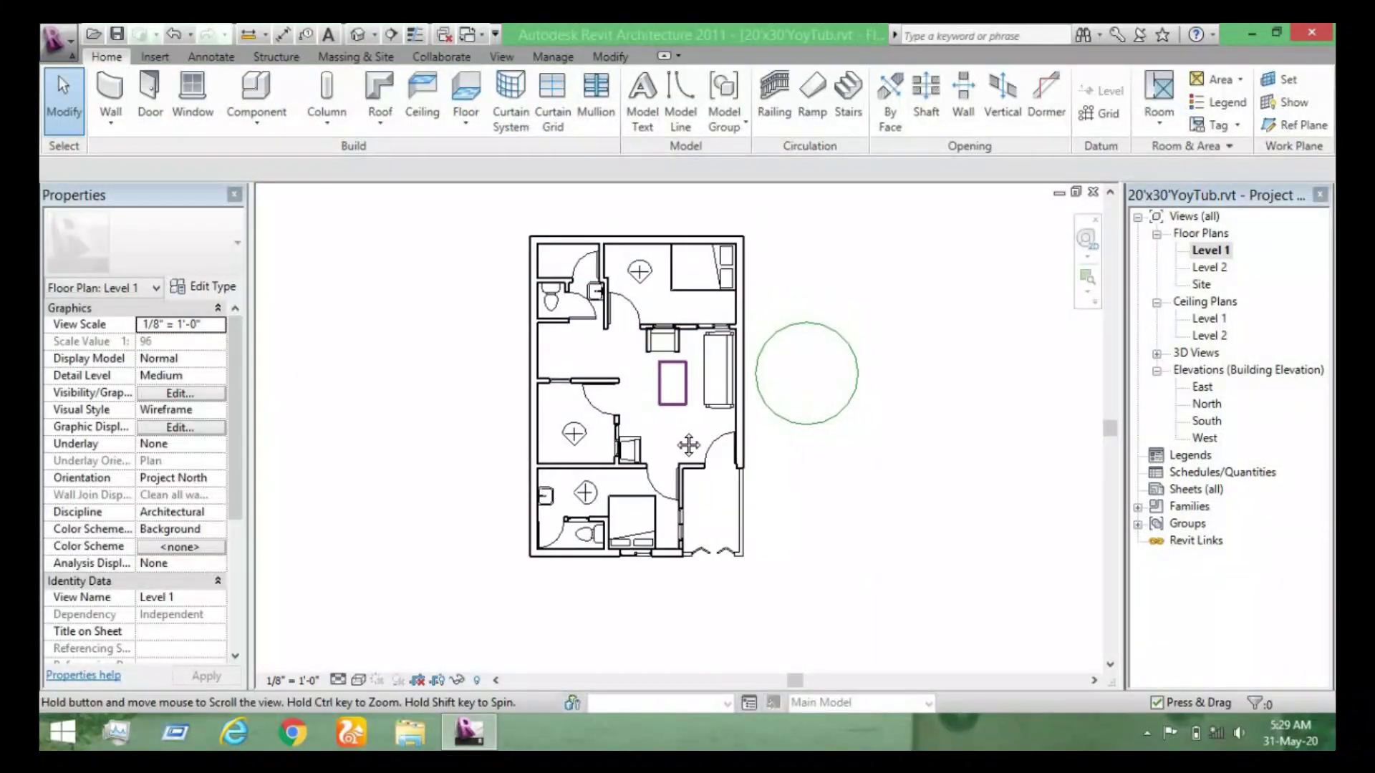
middle_drag(680, 380, 672, 431)
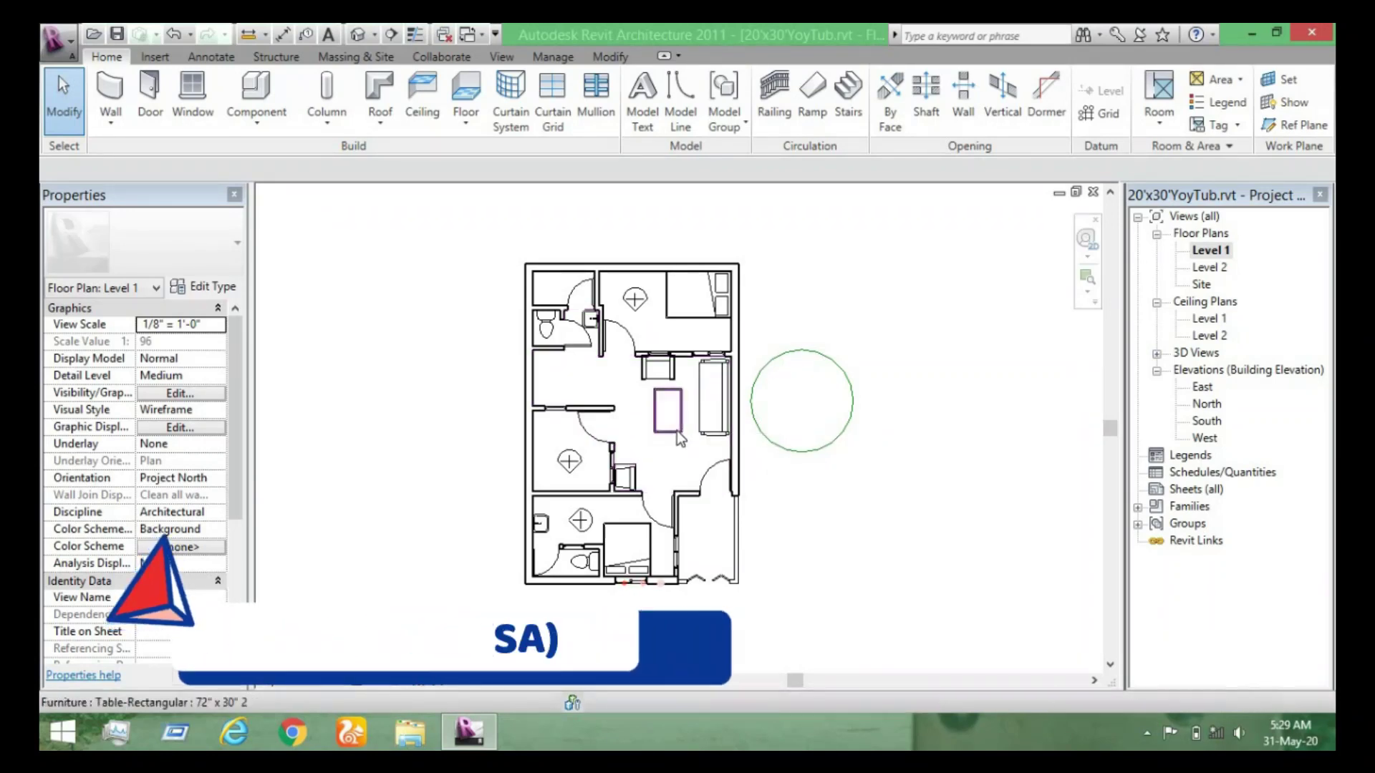
scroll(677, 430, up, 2)
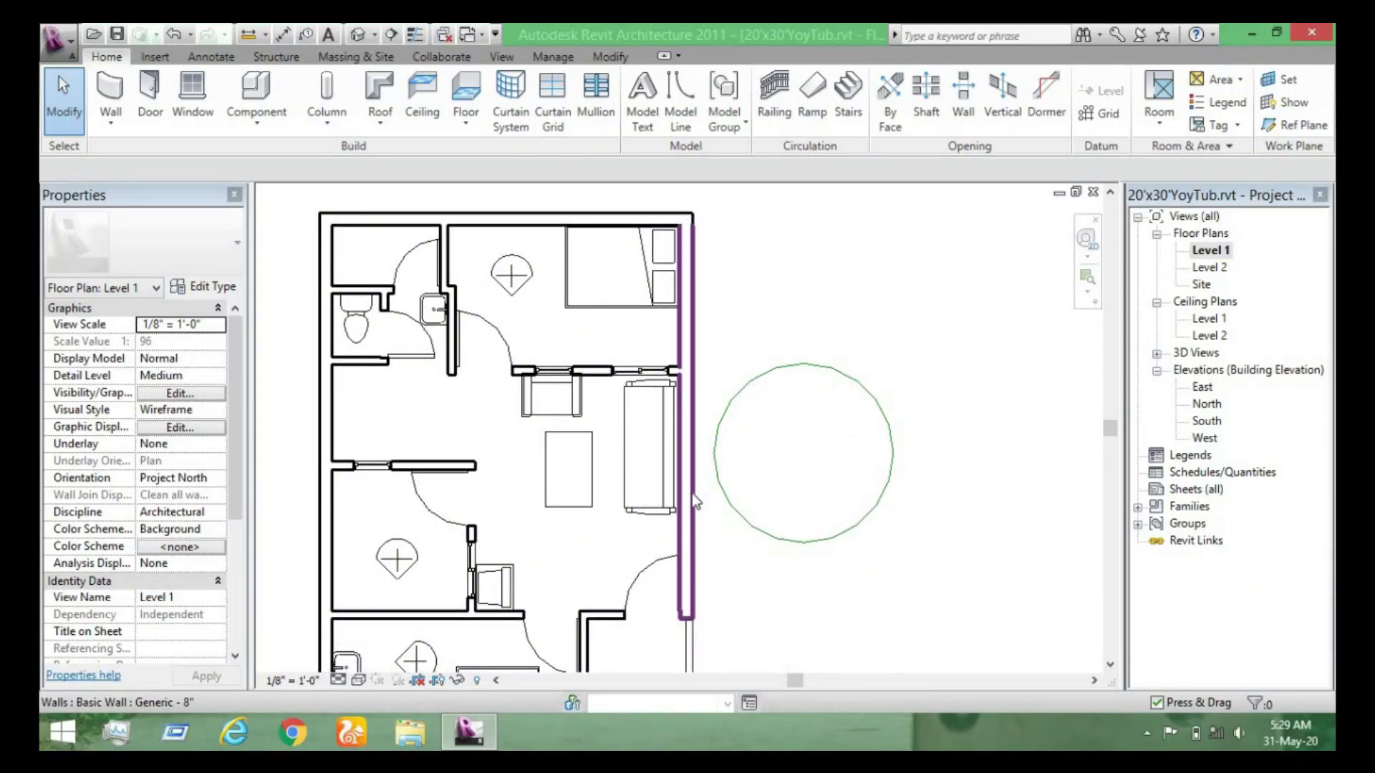
click(691, 492)
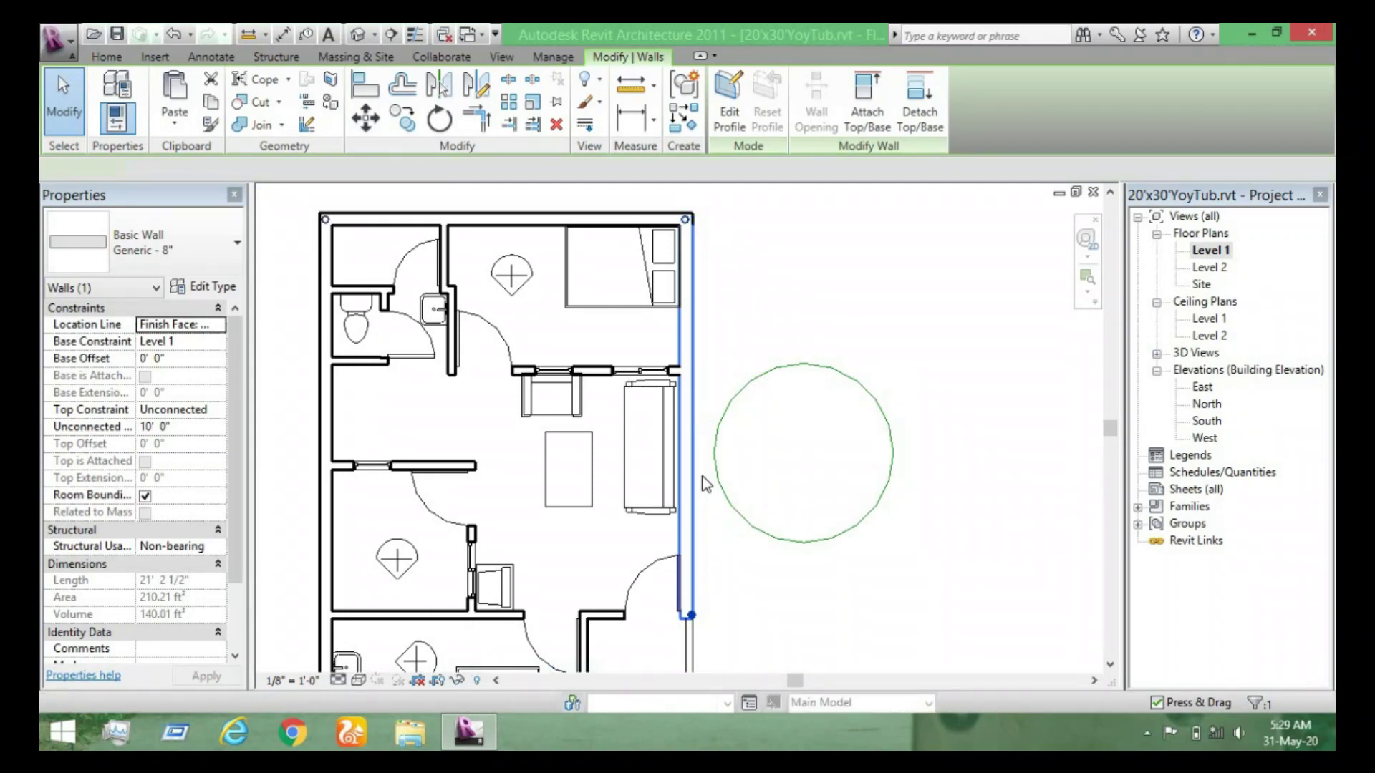
key(Tab)
click(701, 475)
scroll(334, 406, down, 2)
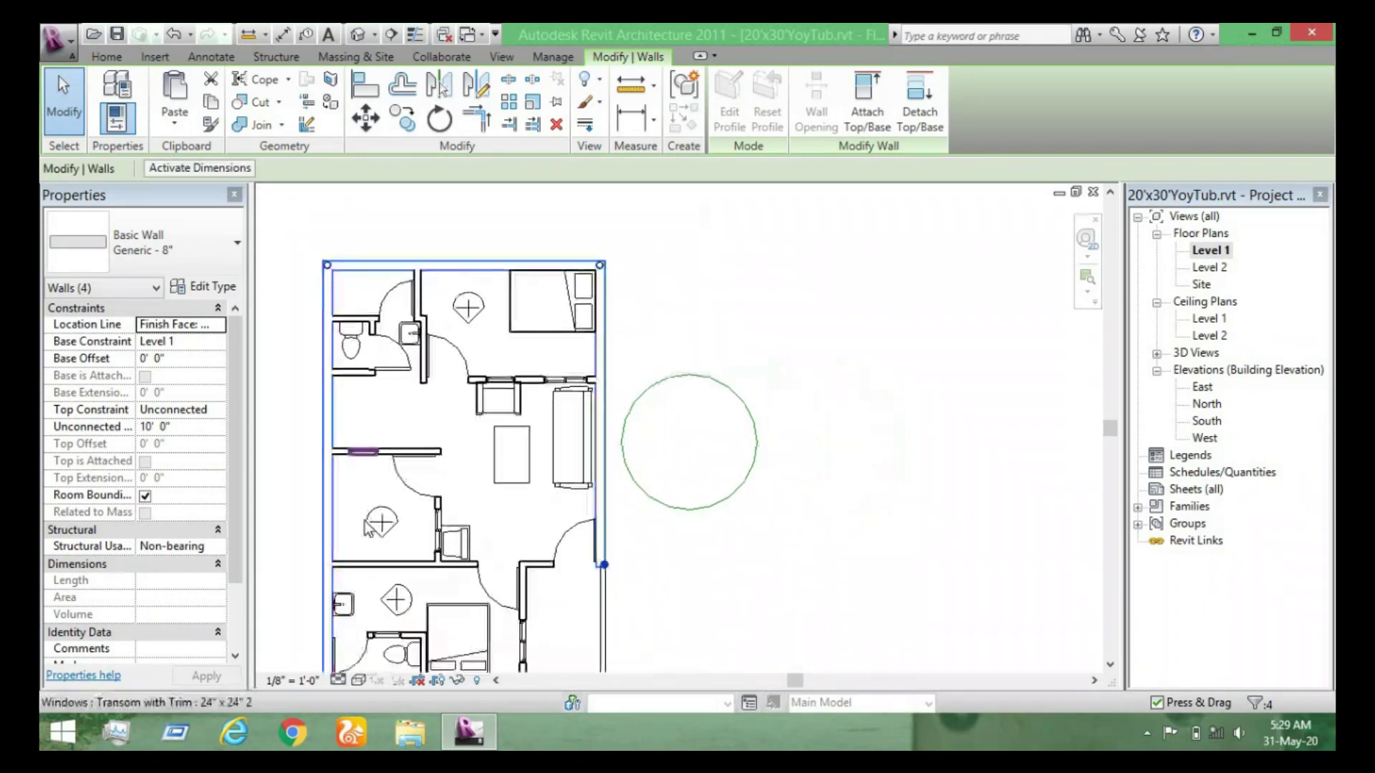
scroll(333, 406, down, 1)
middle_drag(334, 406, 441, 270)
middle_drag(559, 546, 602, 653)
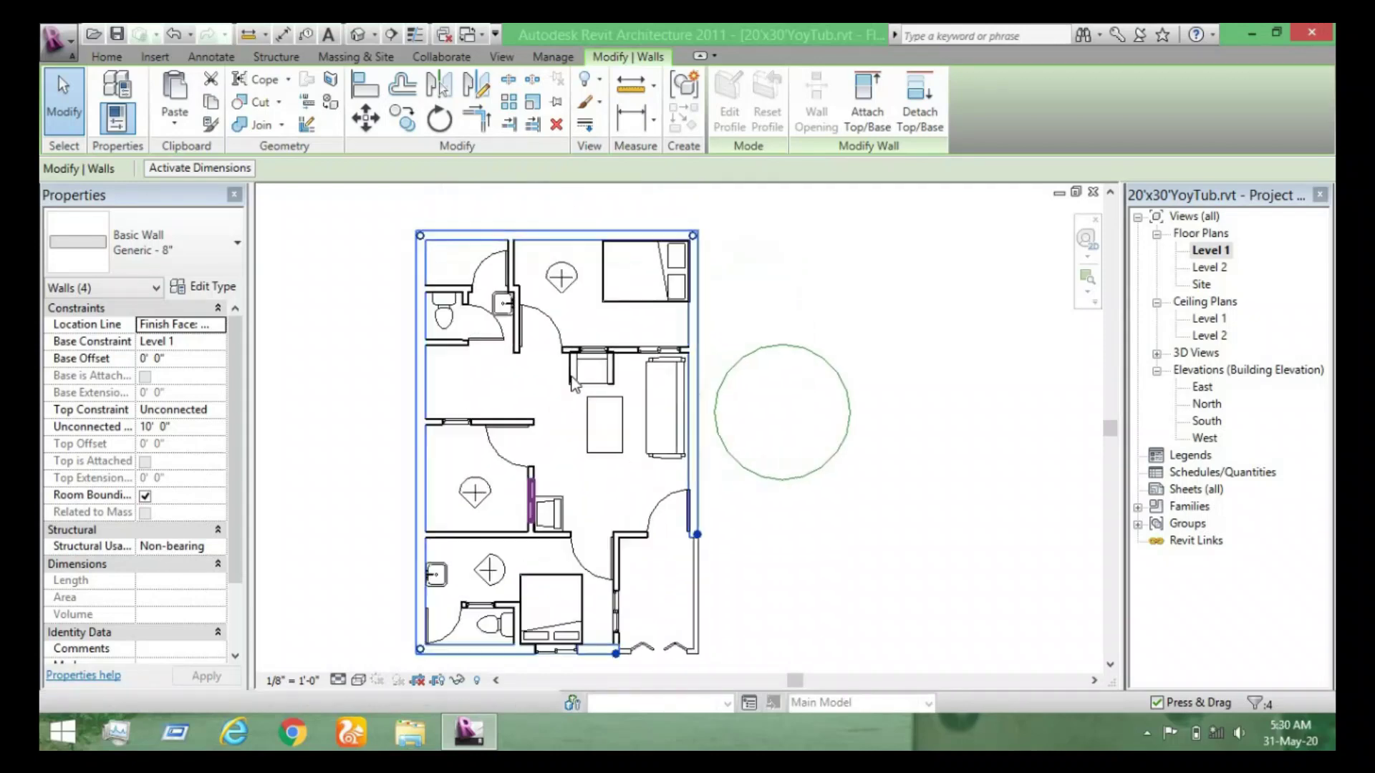
scroll(762, 290, up, 1)
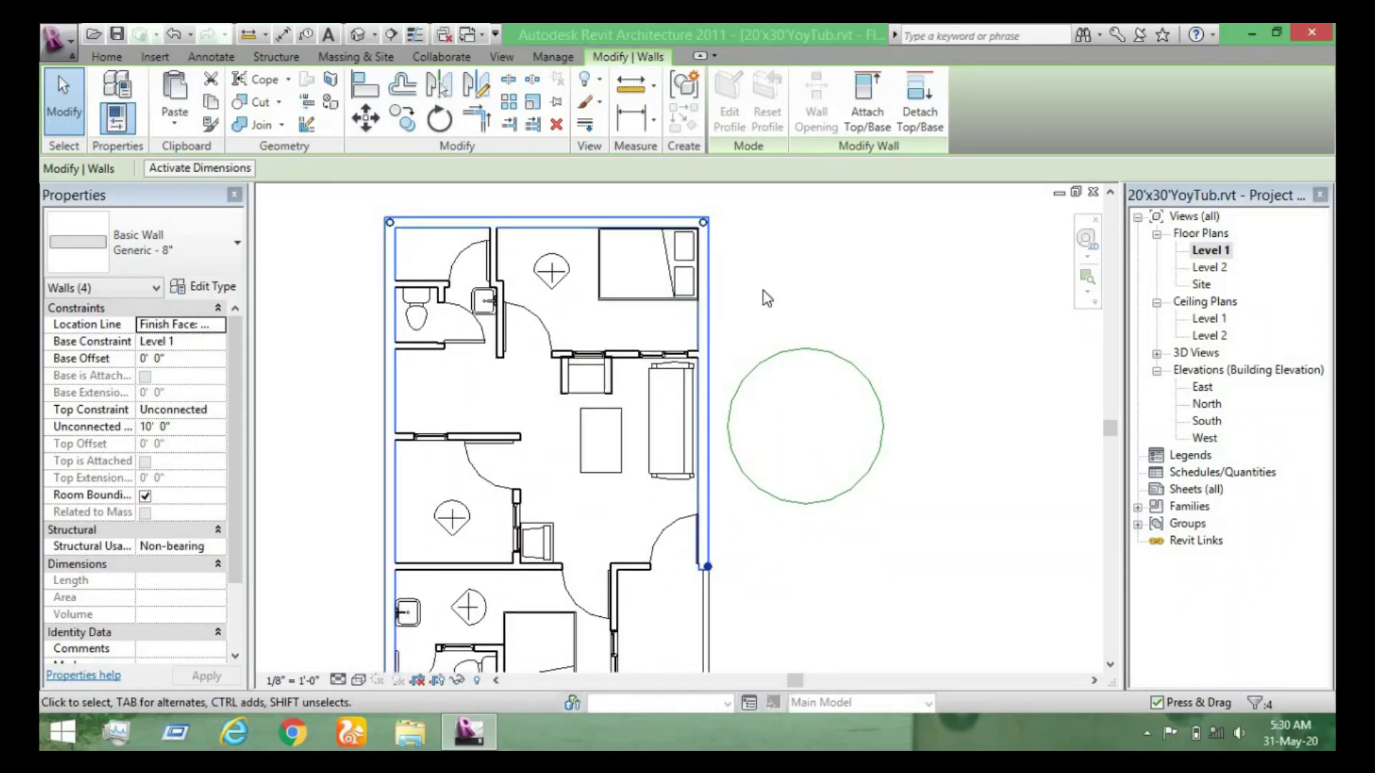
click(763, 291)
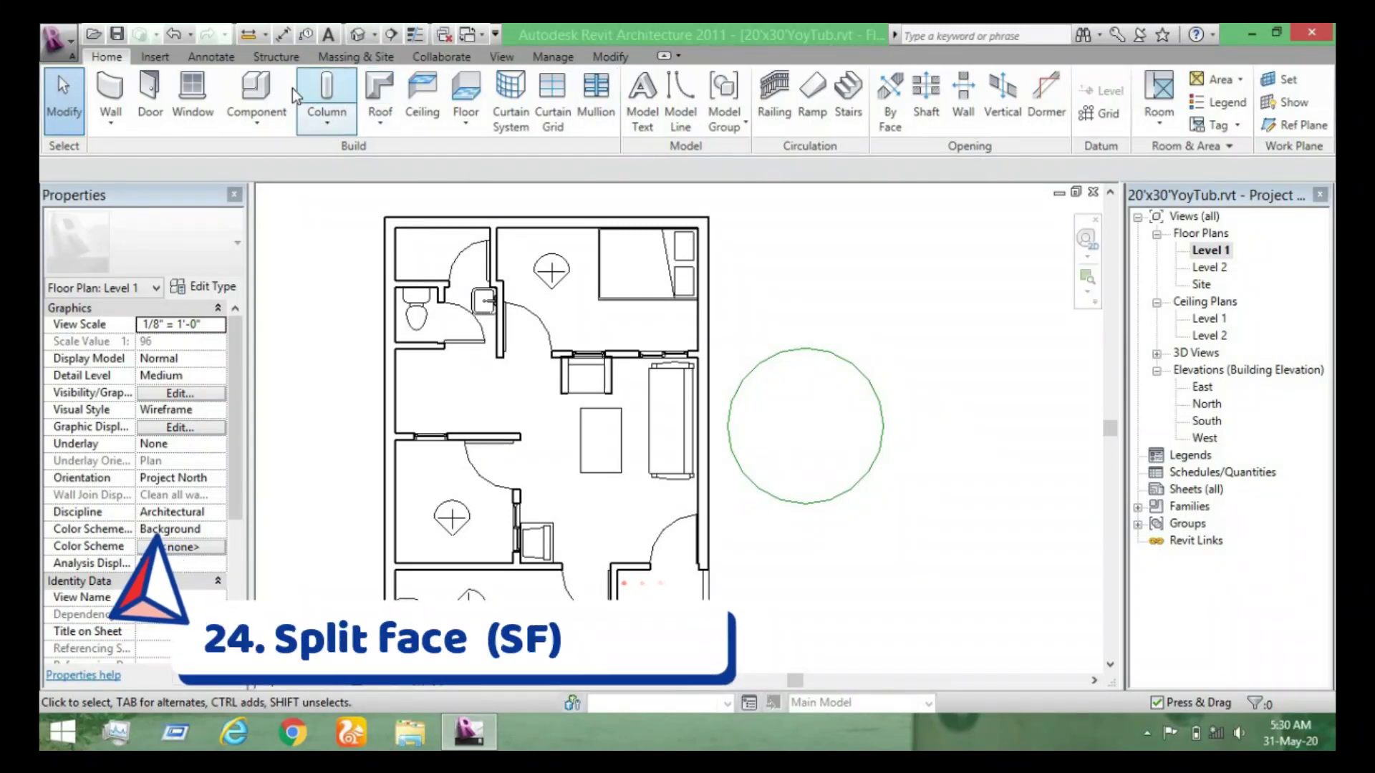
In the default 3D view, sketch a Split Face line along the long exterior wall face.
click(356, 35)
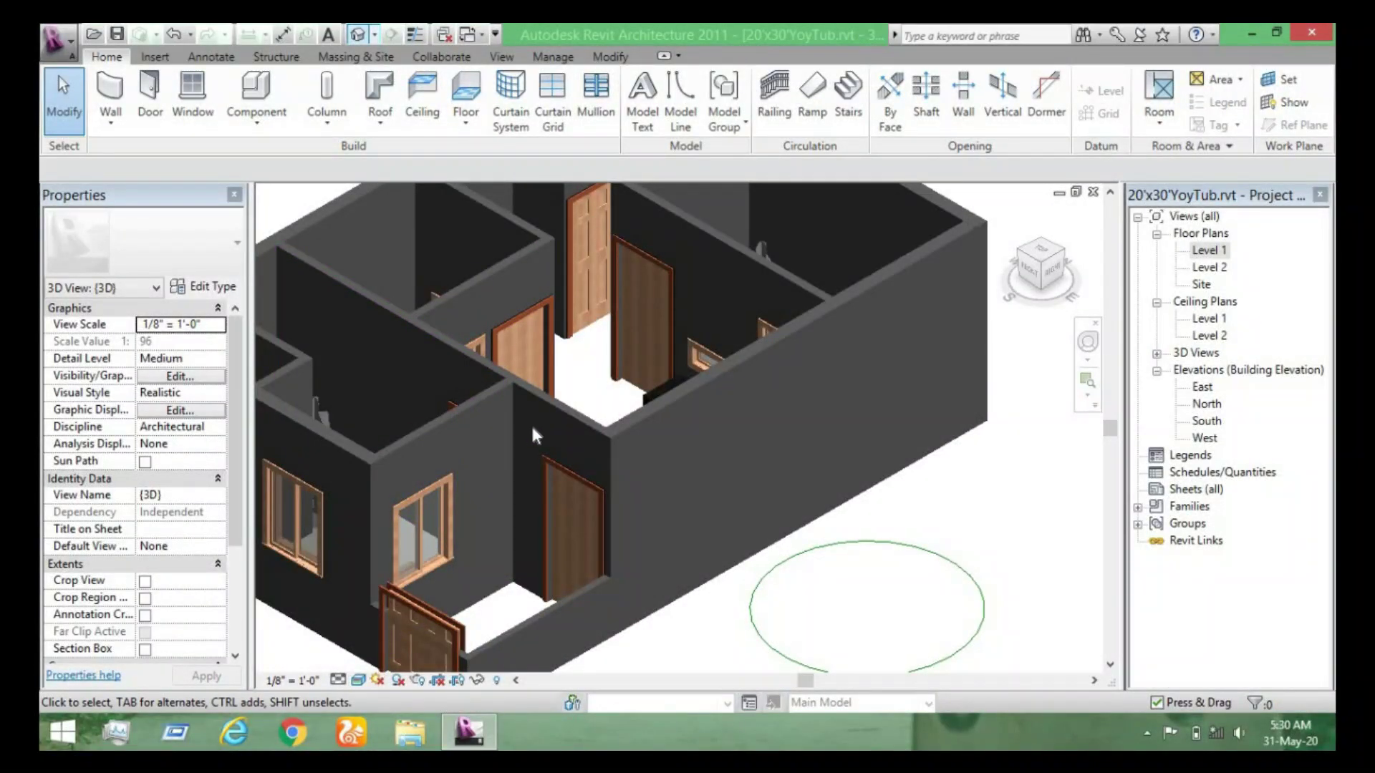
mouse_move(530, 423)
middle_down()
mouse_move(549, 465)
mouse_move(570, 411)
middle_up()
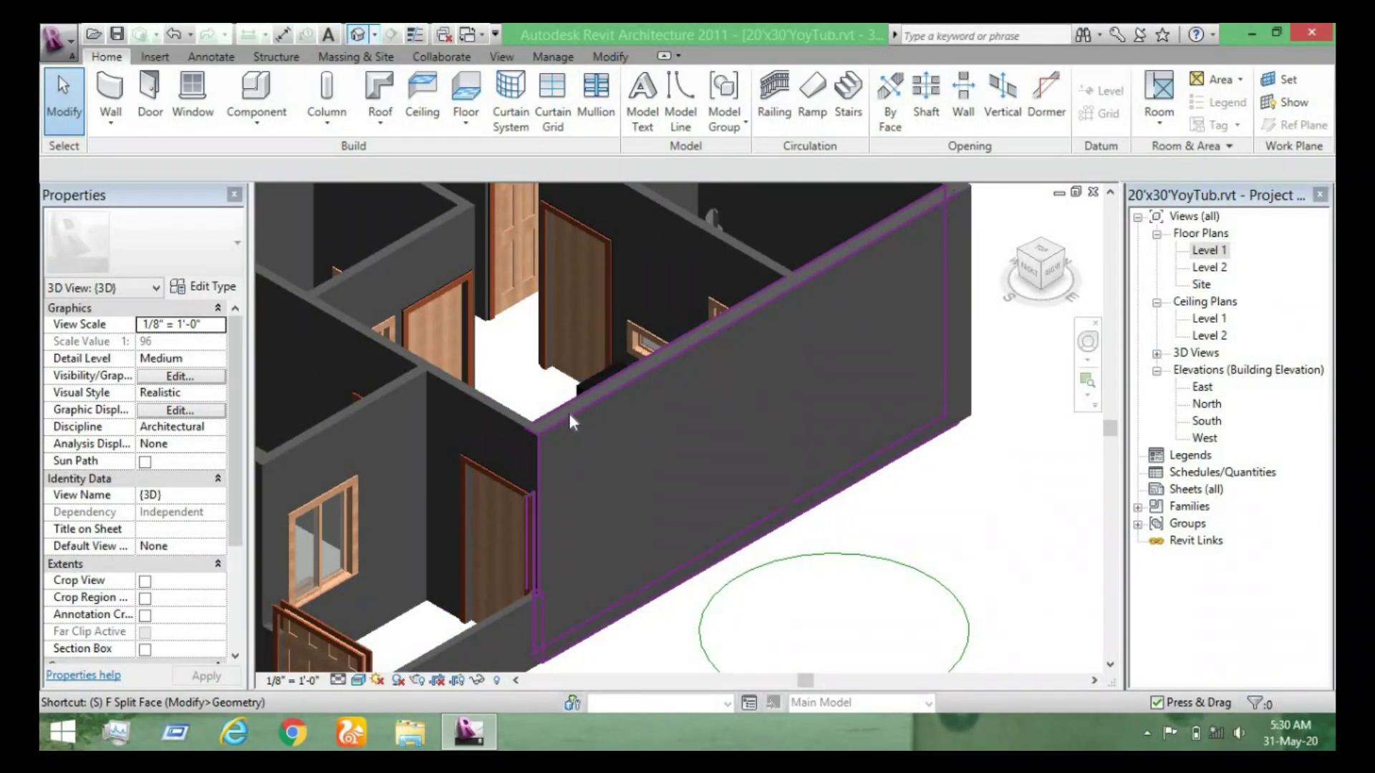
key(f)
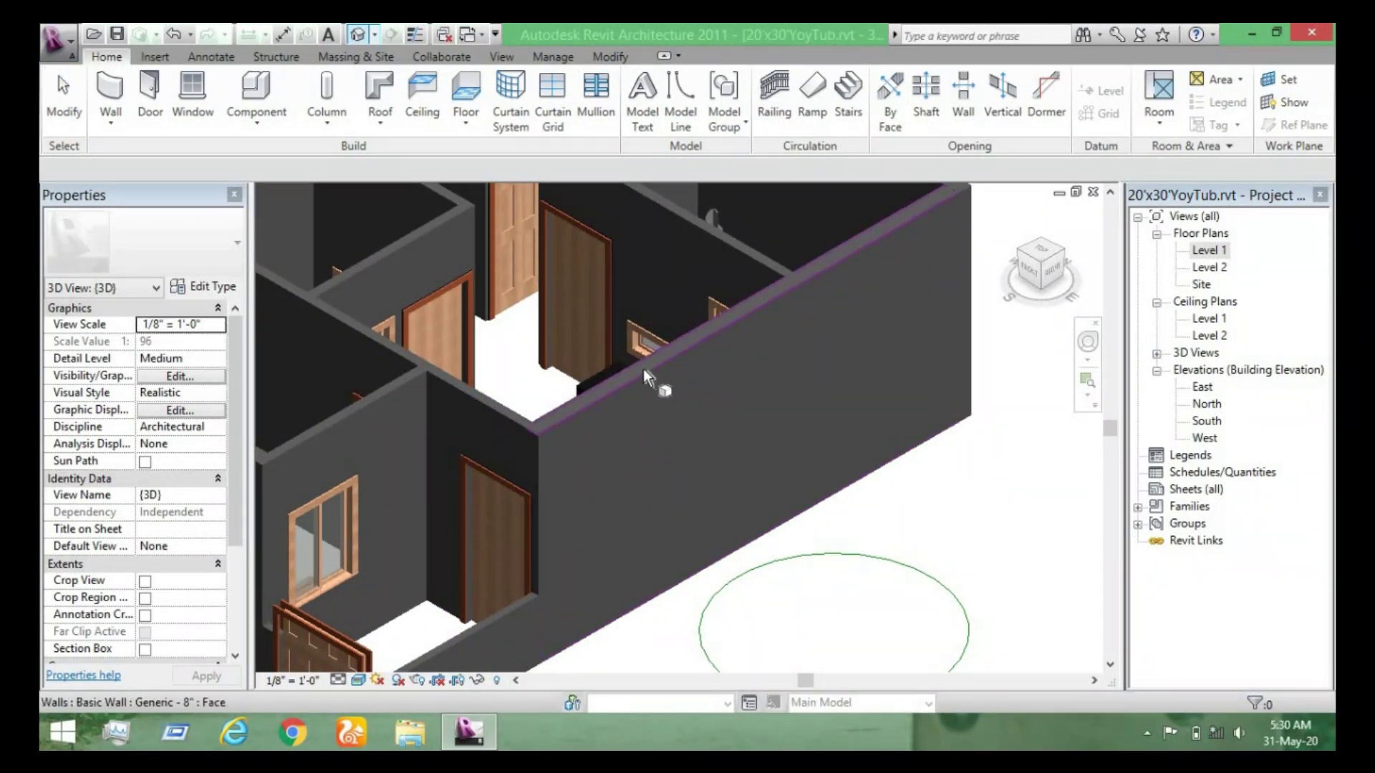
click(643, 368)
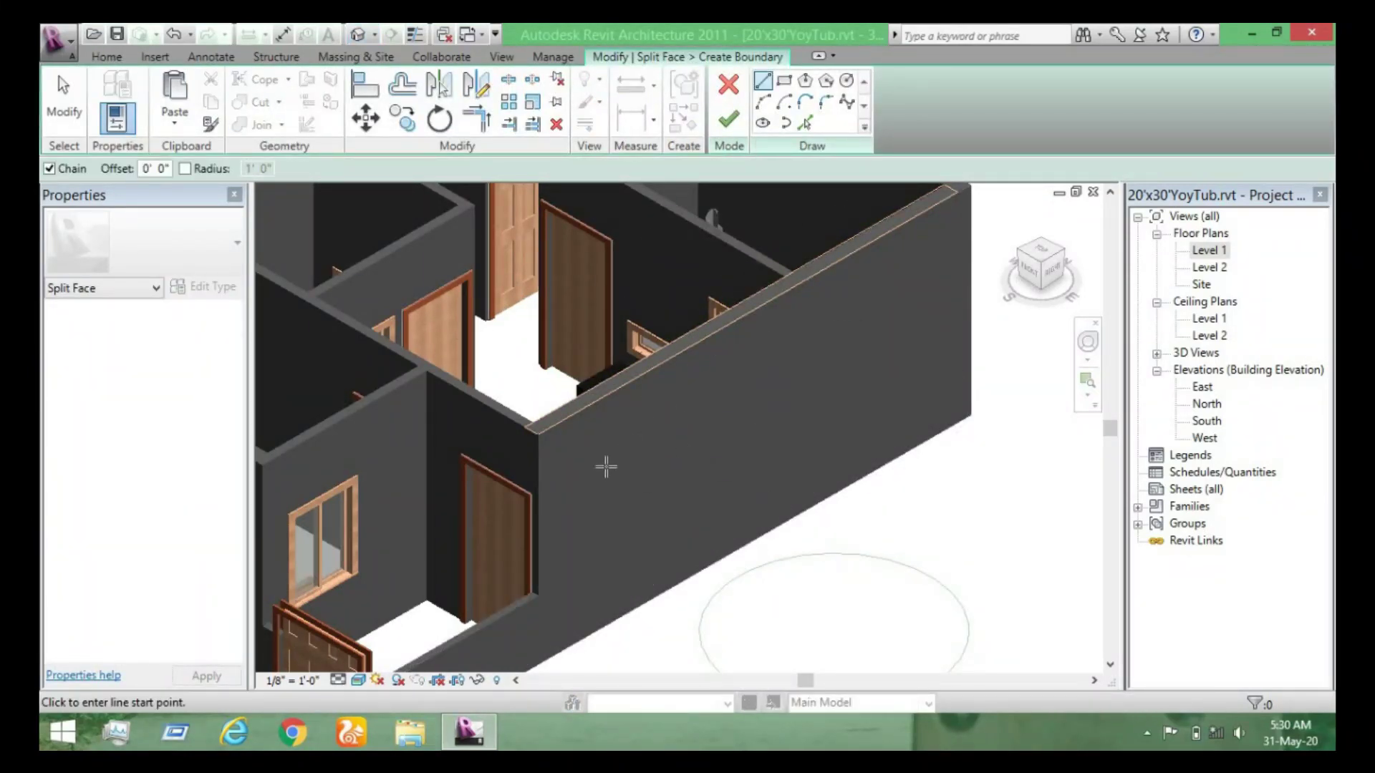
click(540, 460)
mouse_move(872, 287)
middle_down()
mouse_move(895, 323)
mouse_move(877, 360)
middle_up()
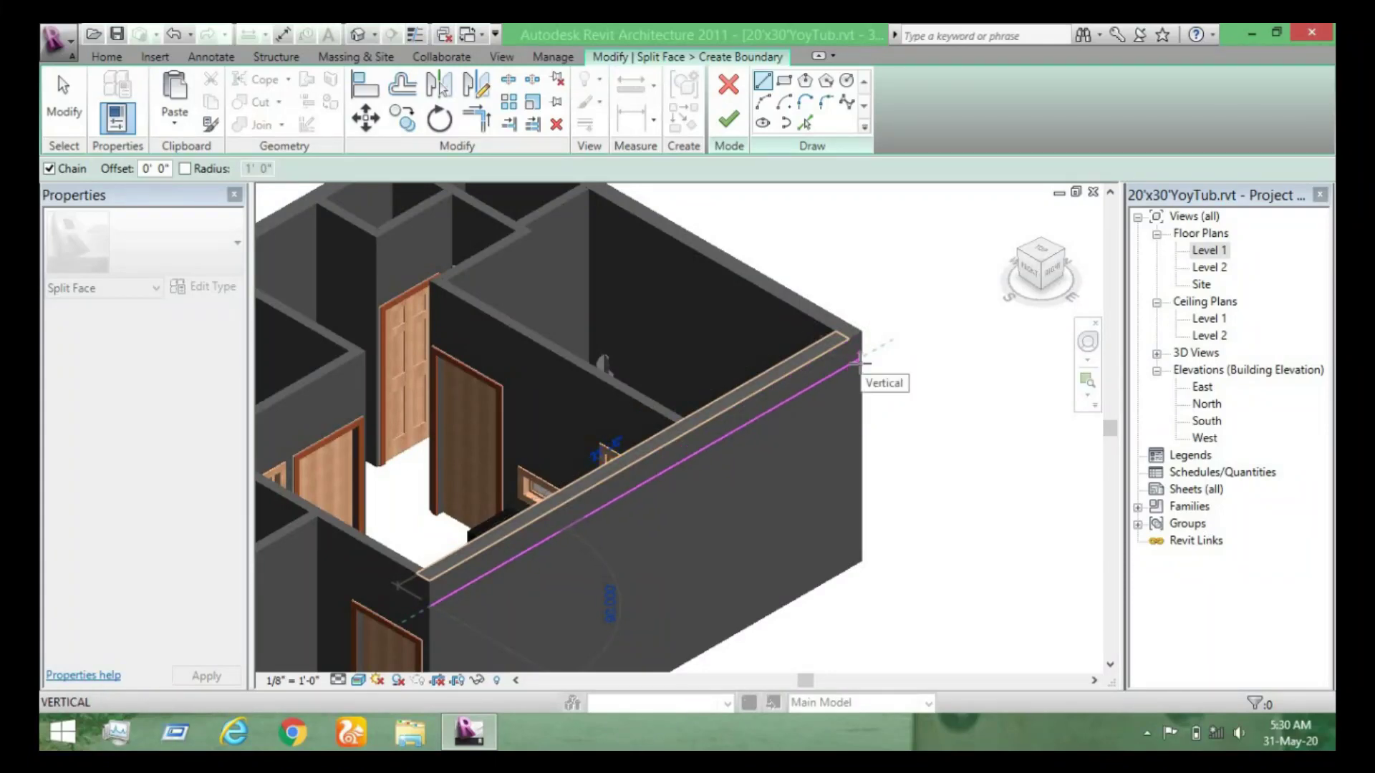
click(863, 350)
scroll(908, 399, down, 1)
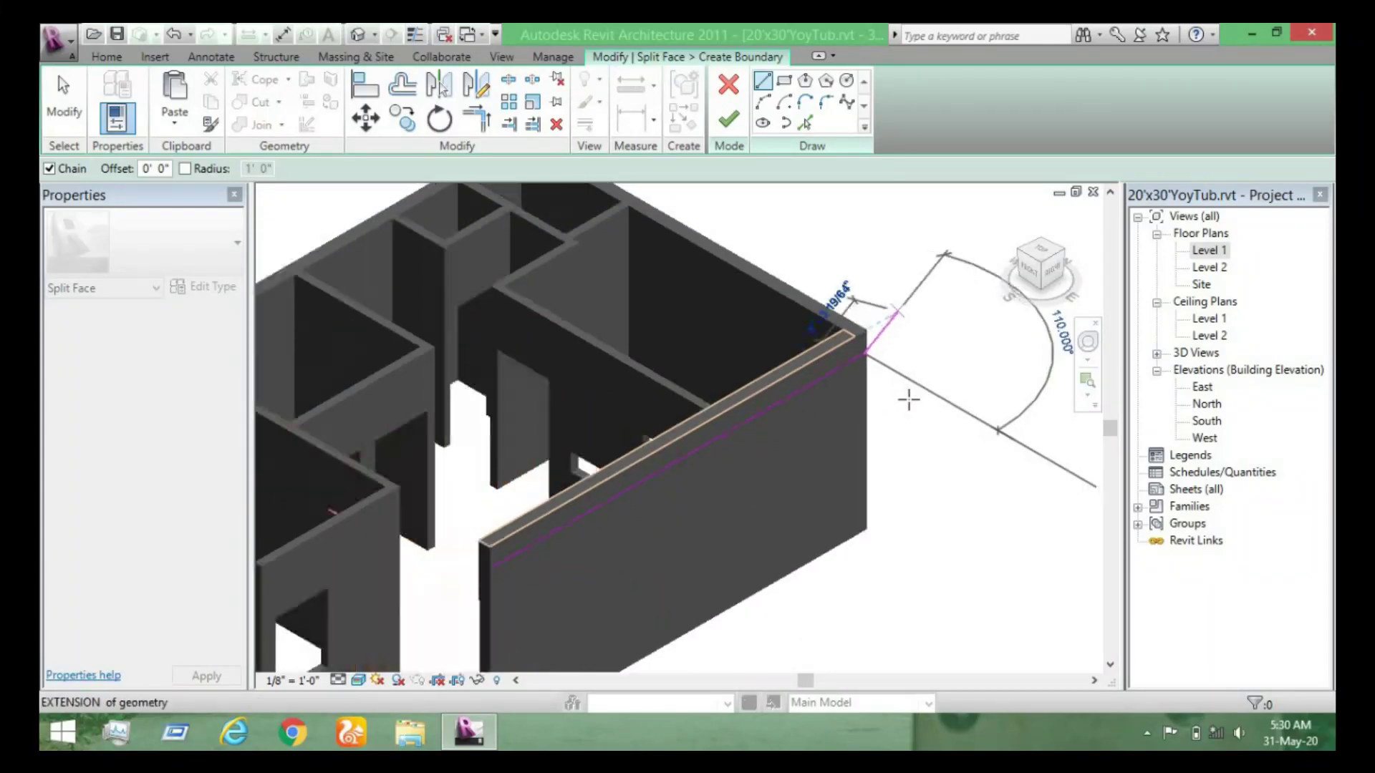
scroll(911, 387, down, 3)
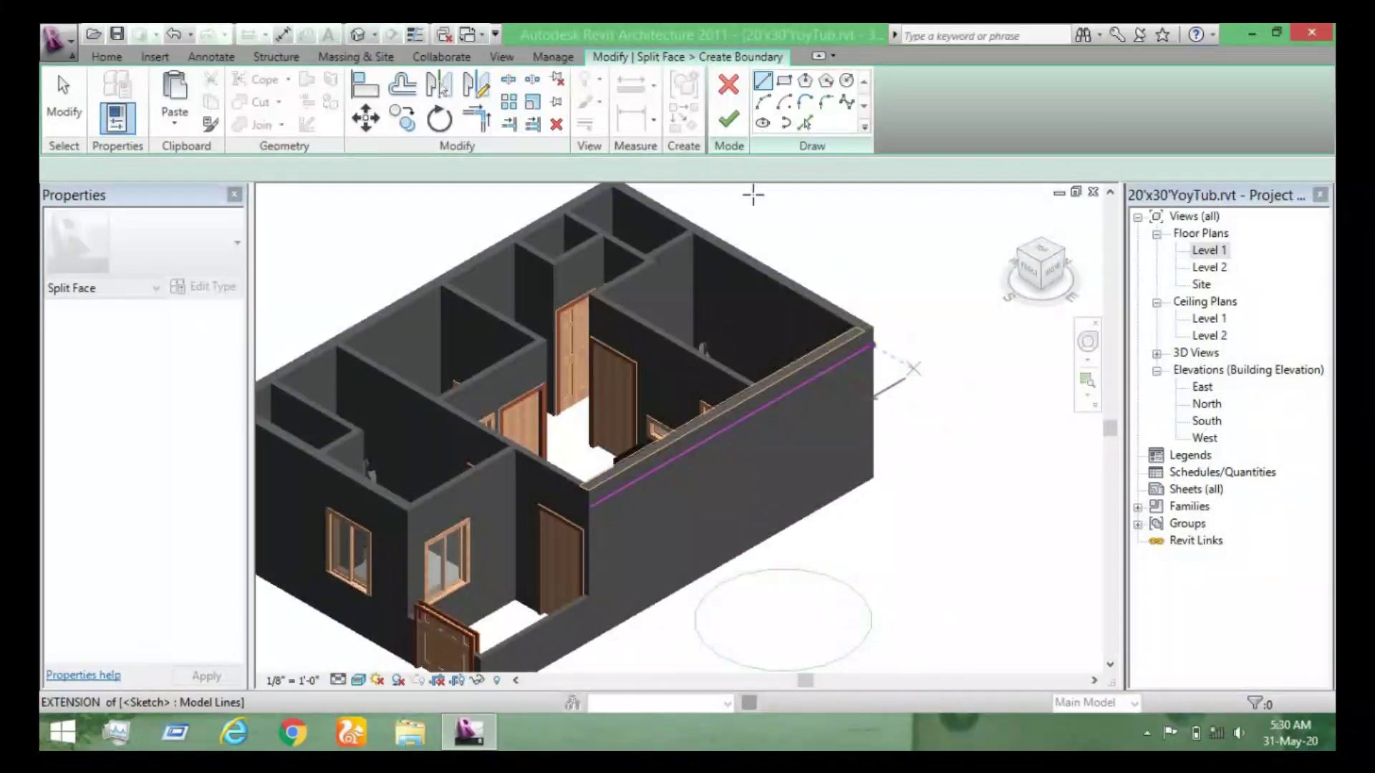
Discard the Split Face sketch after its error and reopen the Level 1 floor plan.
click(736, 119)
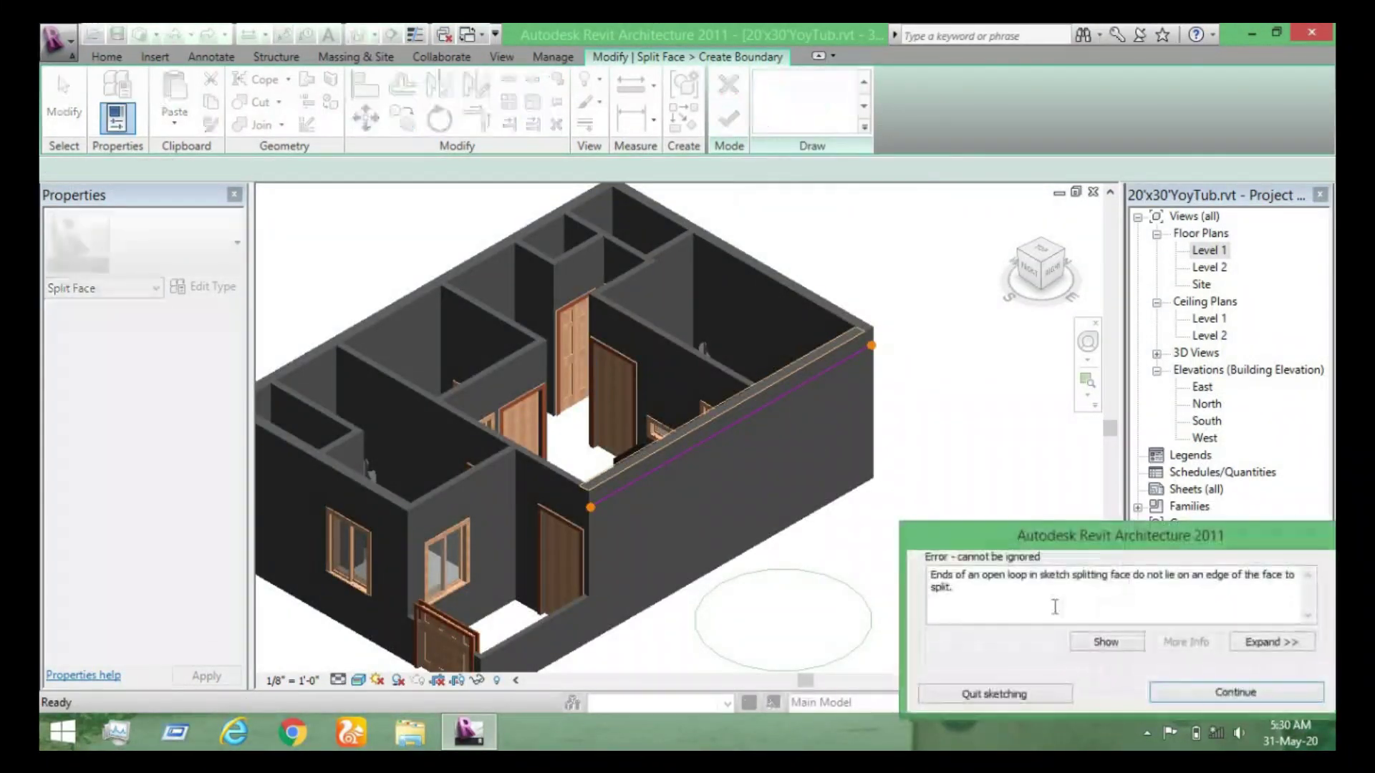
click(1190, 691)
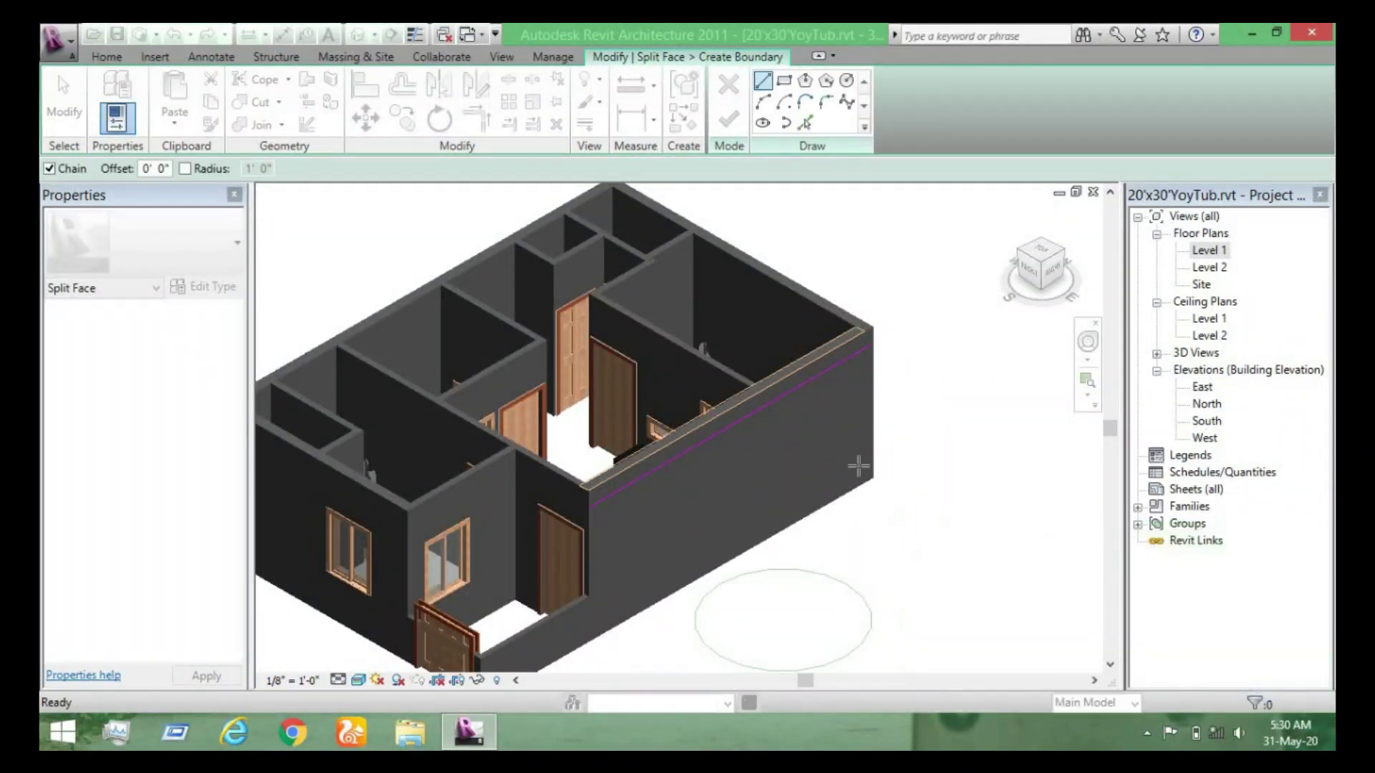
scroll(792, 421, up, 2)
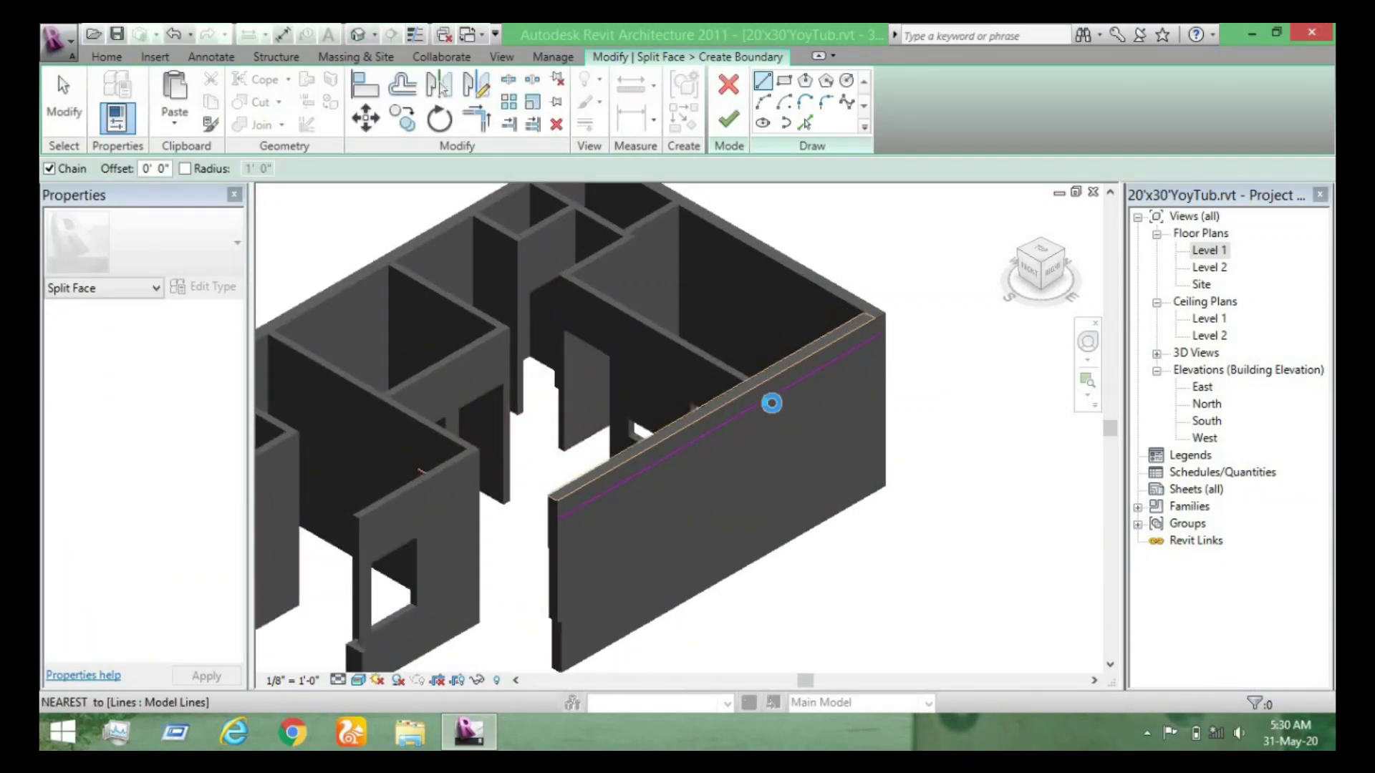
scroll(772, 403, up, 2)
key(Escape)
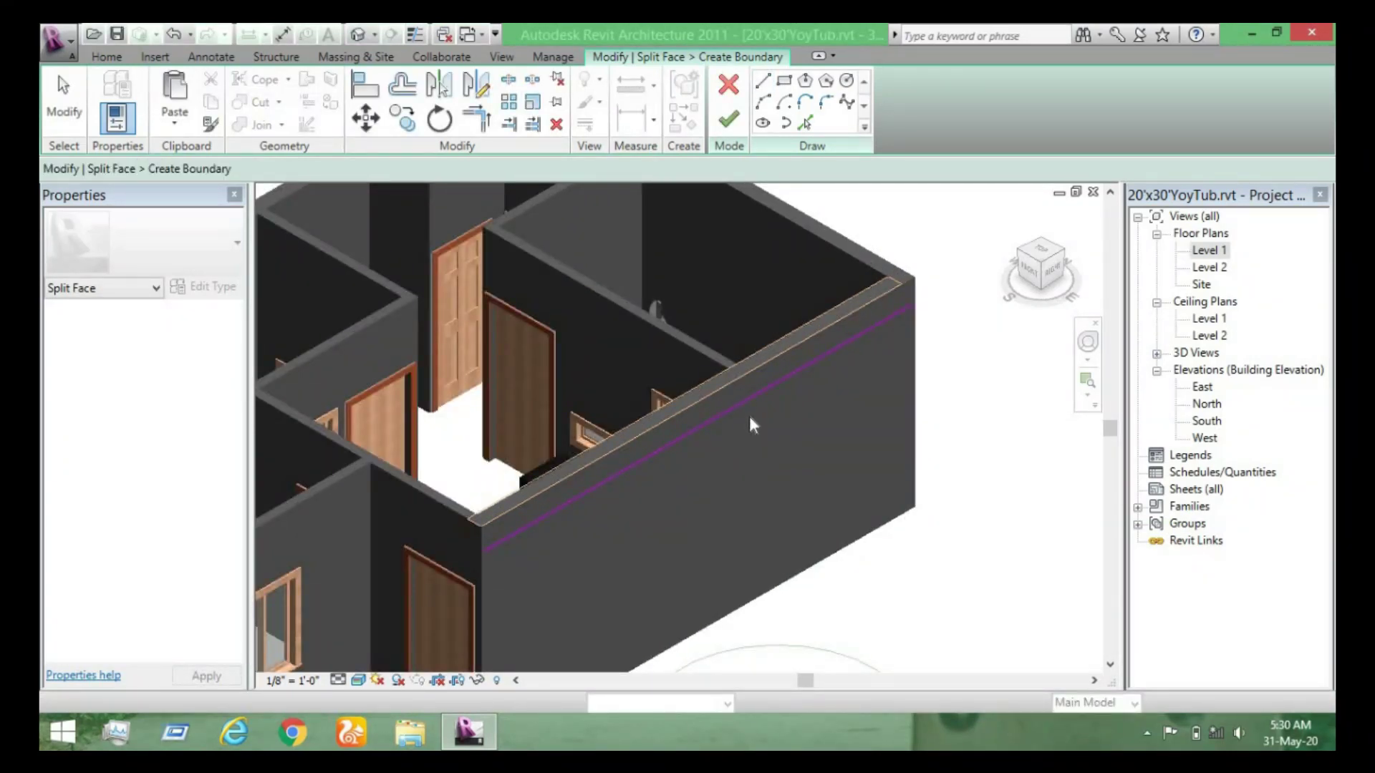
scroll(749, 415, down, 2)
key(Escape)
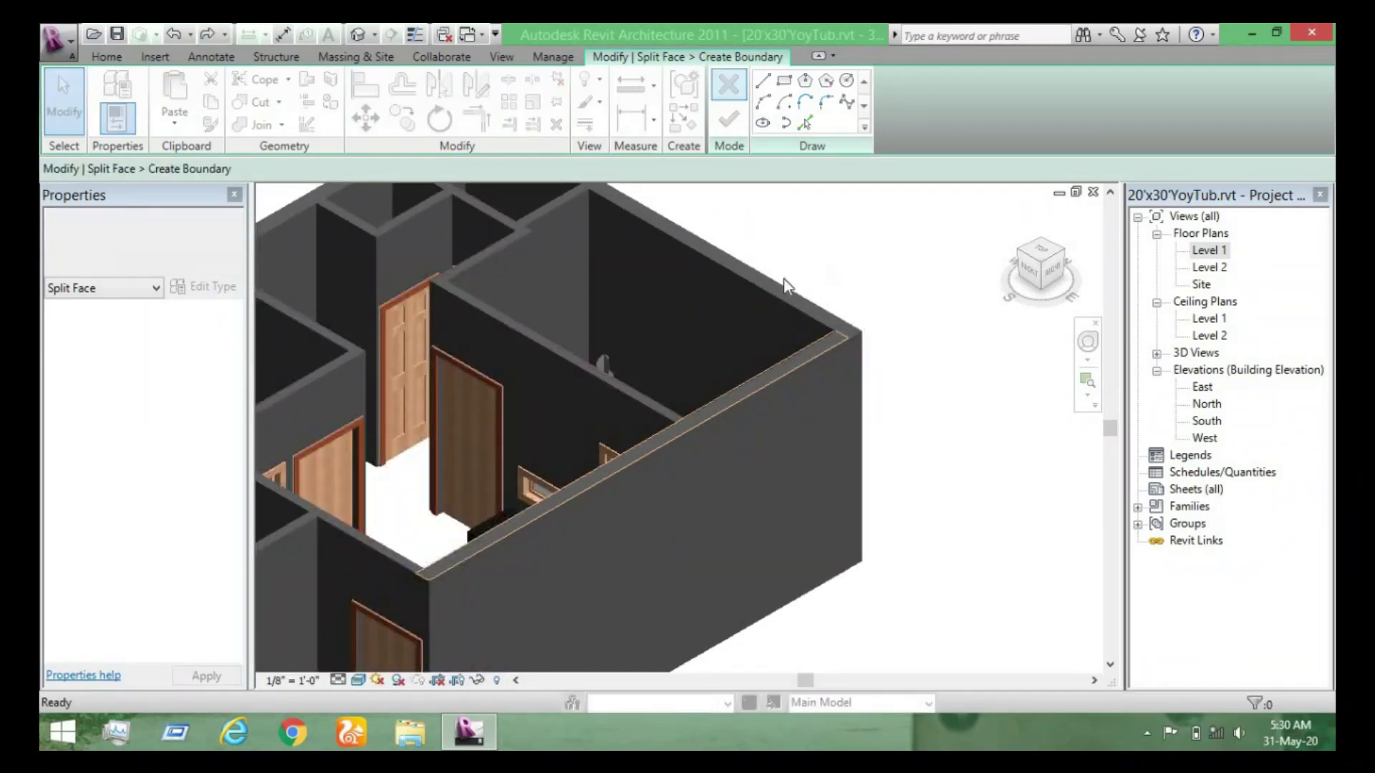
click(728, 86)
click(742, 393)
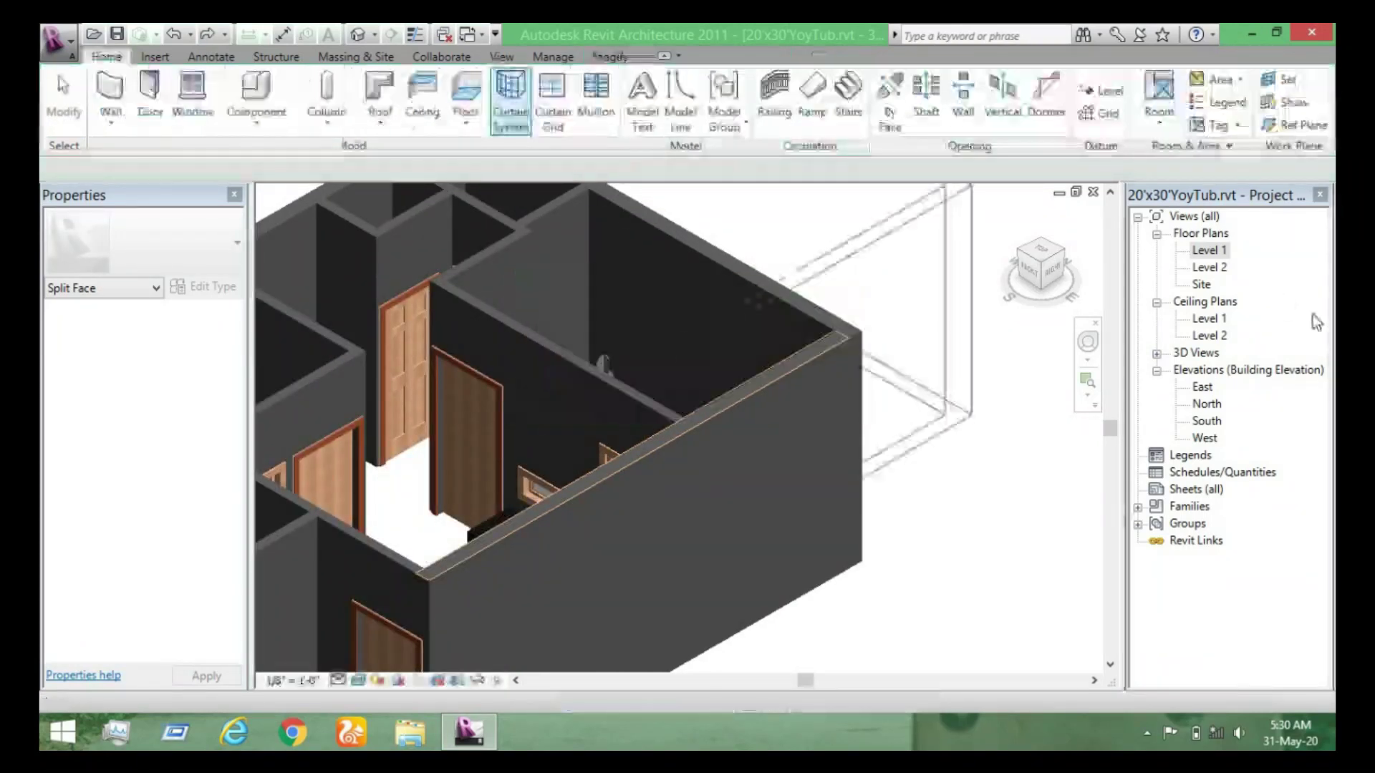
double_click(1215, 252)
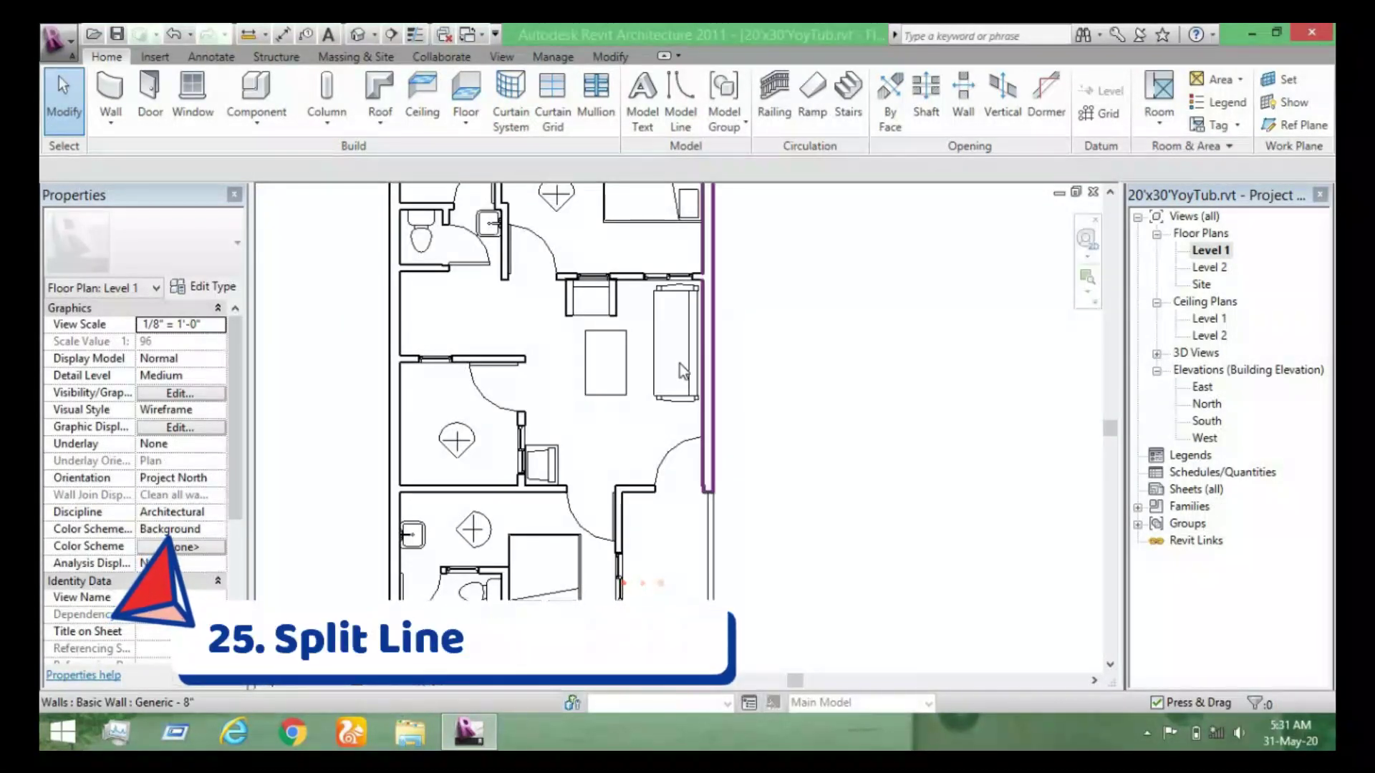
Split the right exterior wall beside the living area at one point with SL.
middle_drag(680, 363, 722, 429)
key(s)
key(l)
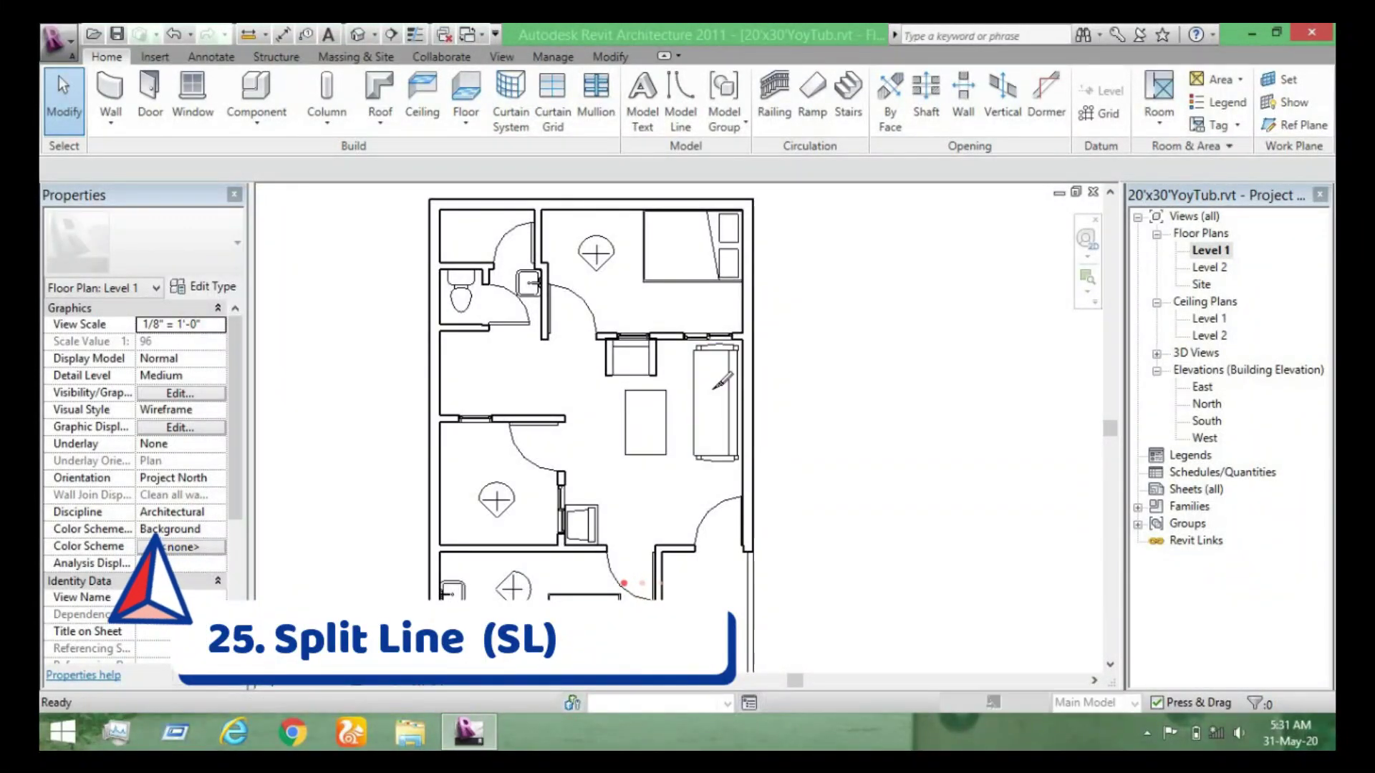
scroll(755, 383, up, 3)
scroll(752, 394, up, 2)
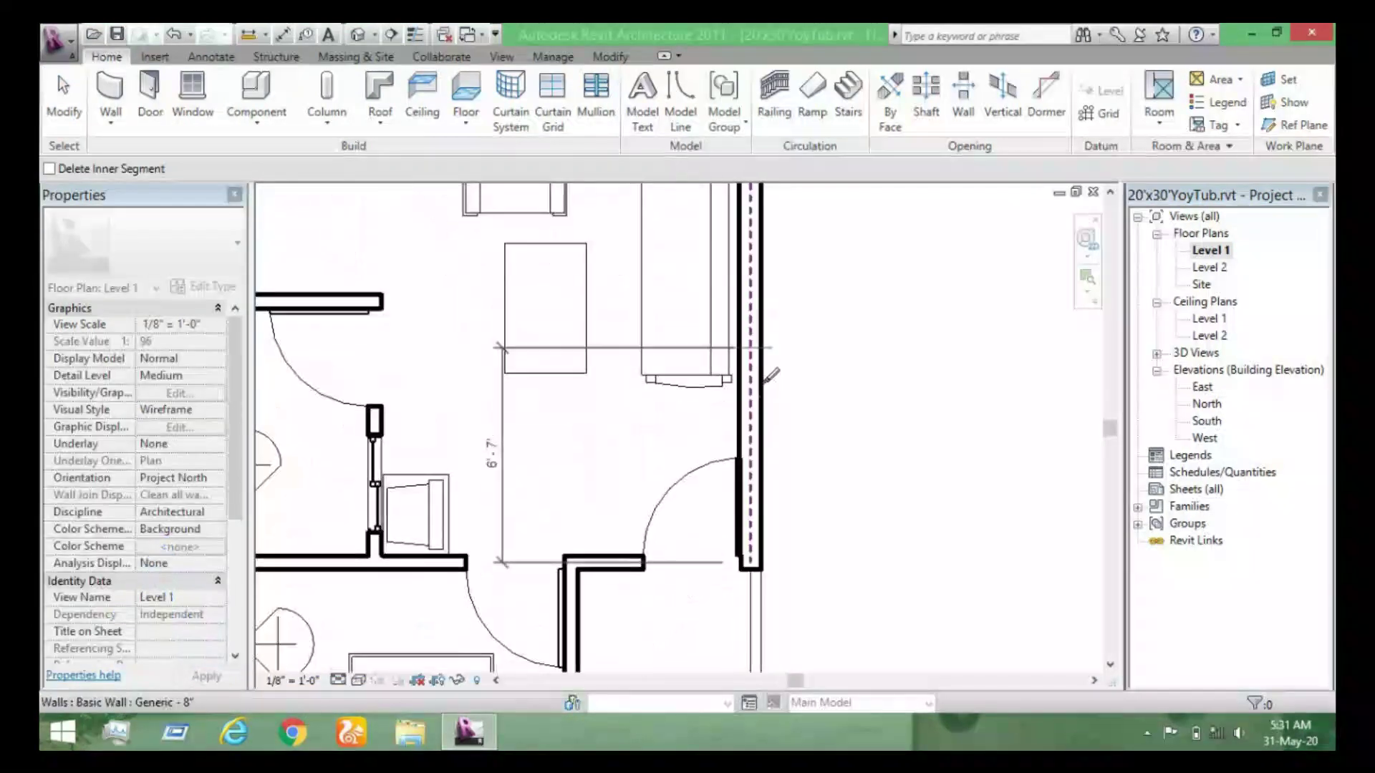
click(804, 395)
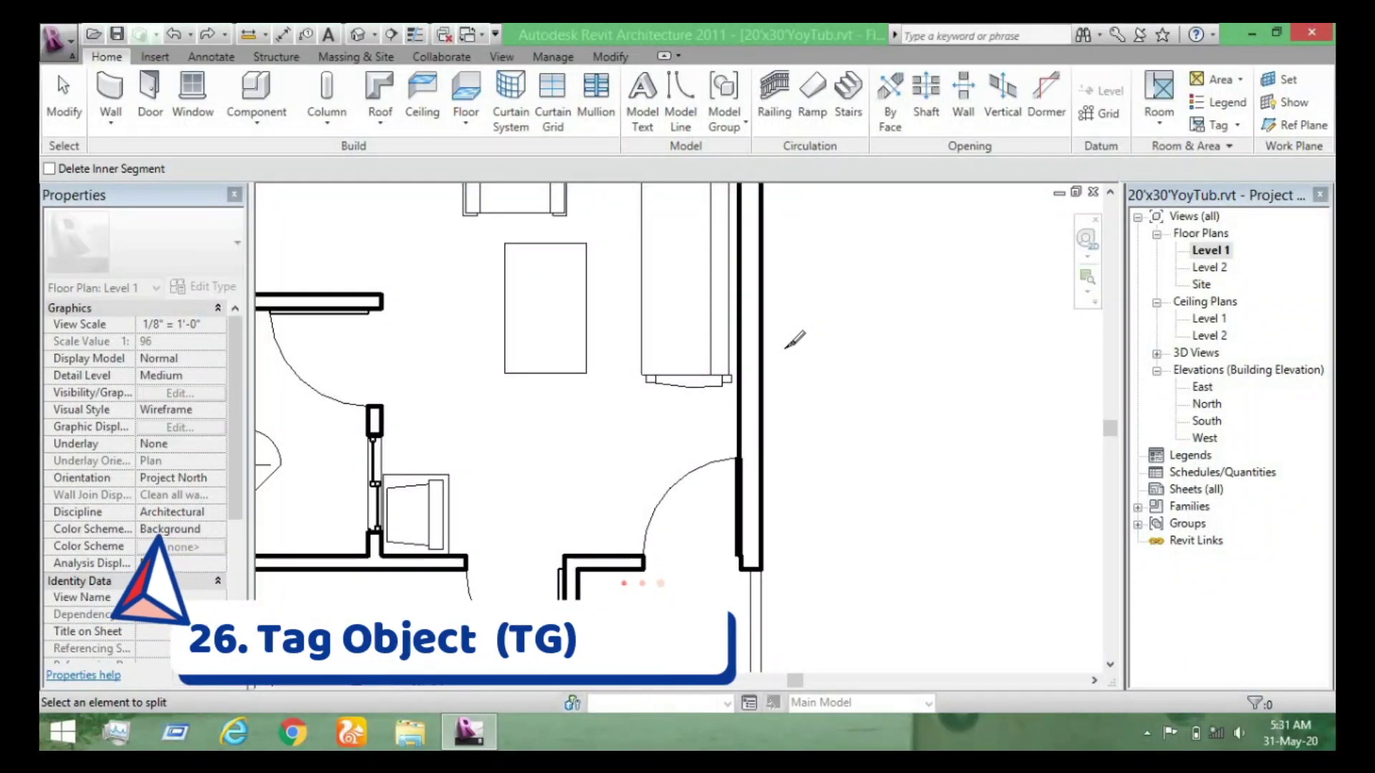
Place a wall tag above the top wall with Tag by Category (TG).
key(t)
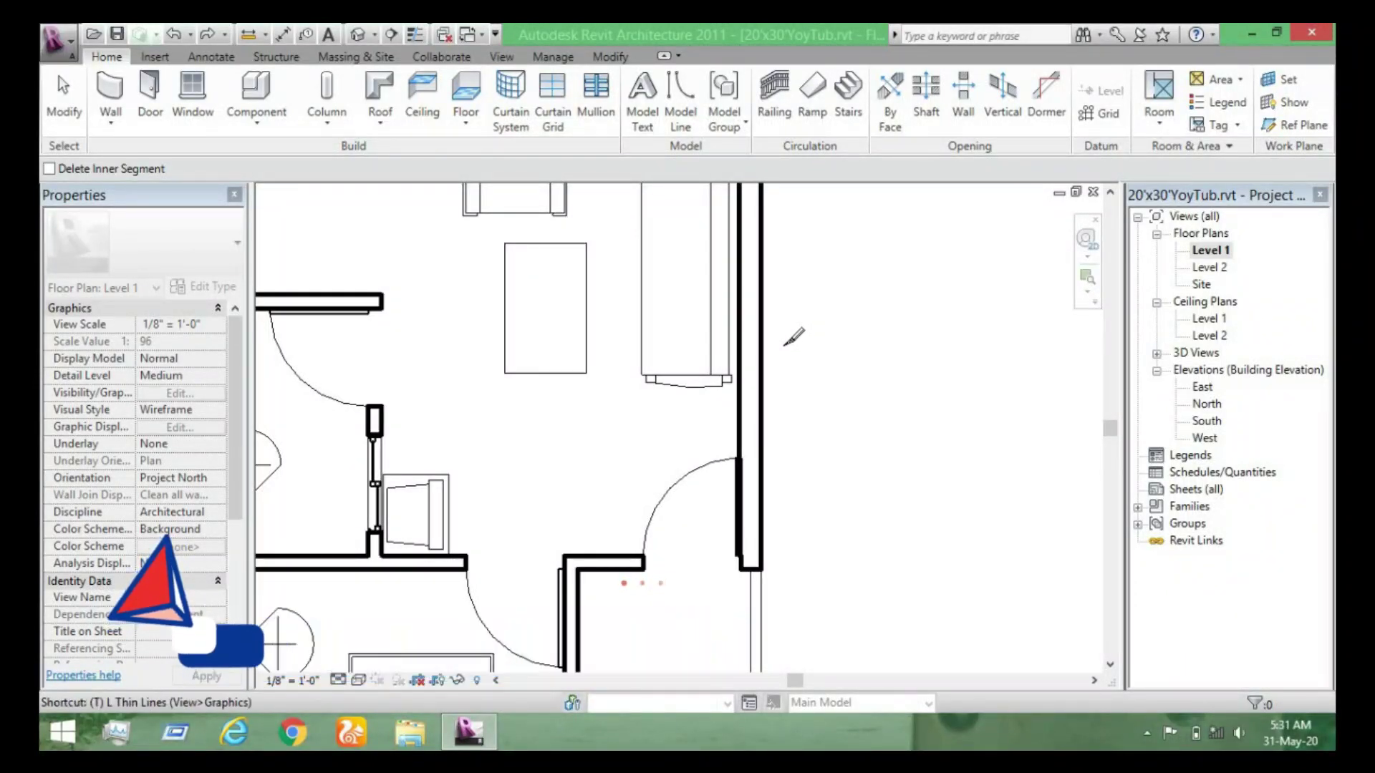
key(g)
scroll(794, 336, down, 3)
click(749, 304)
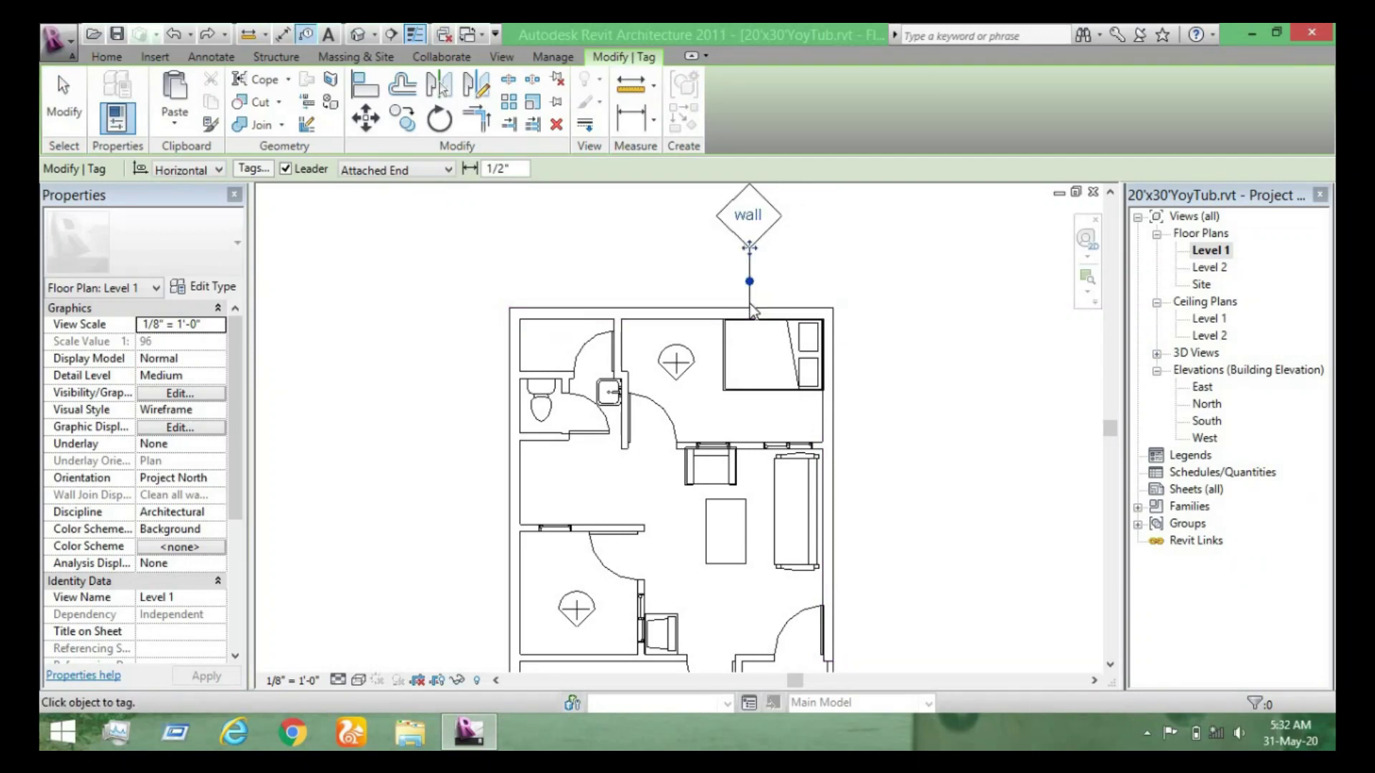
scroll(766, 244, up, 1)
scroll(745, 215, down, 2)
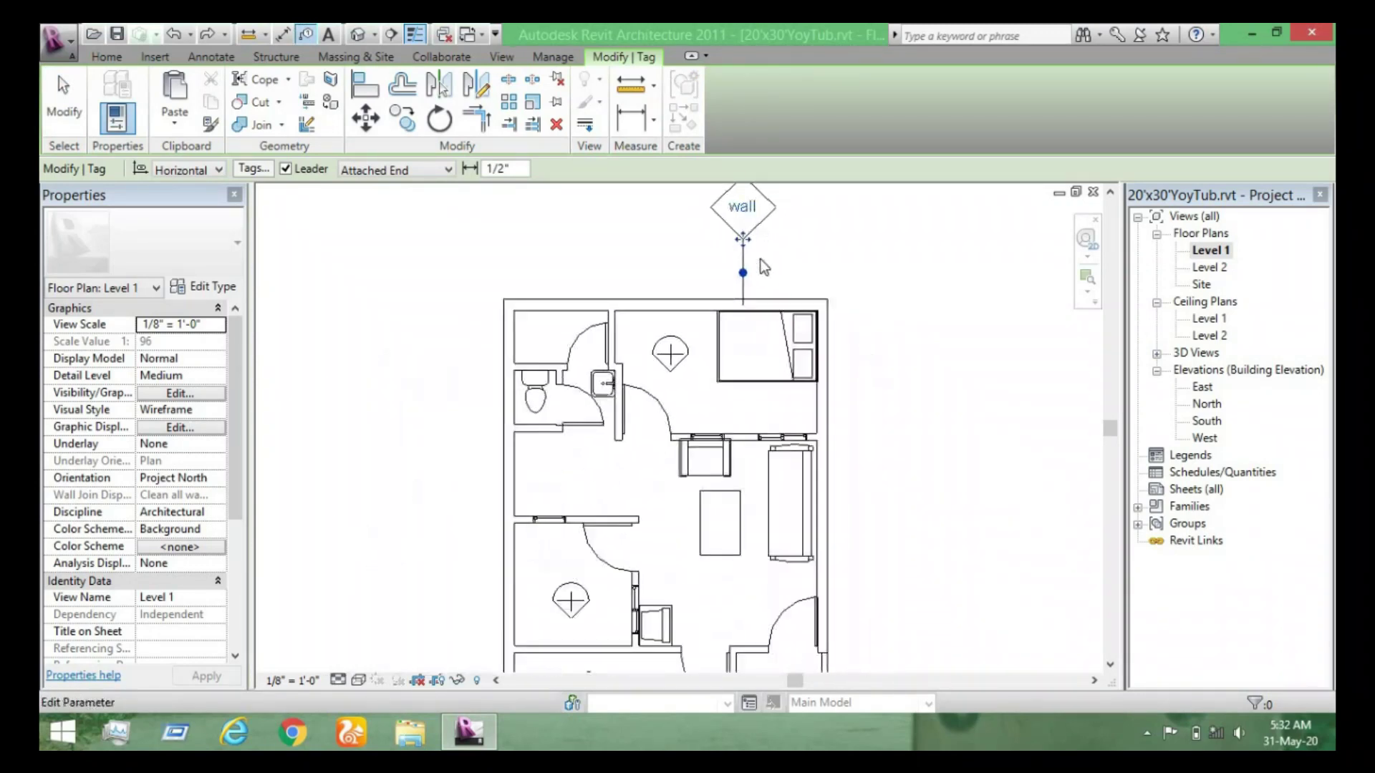
scroll(761, 259, down, 1)
scroll(756, 300, up, 1)
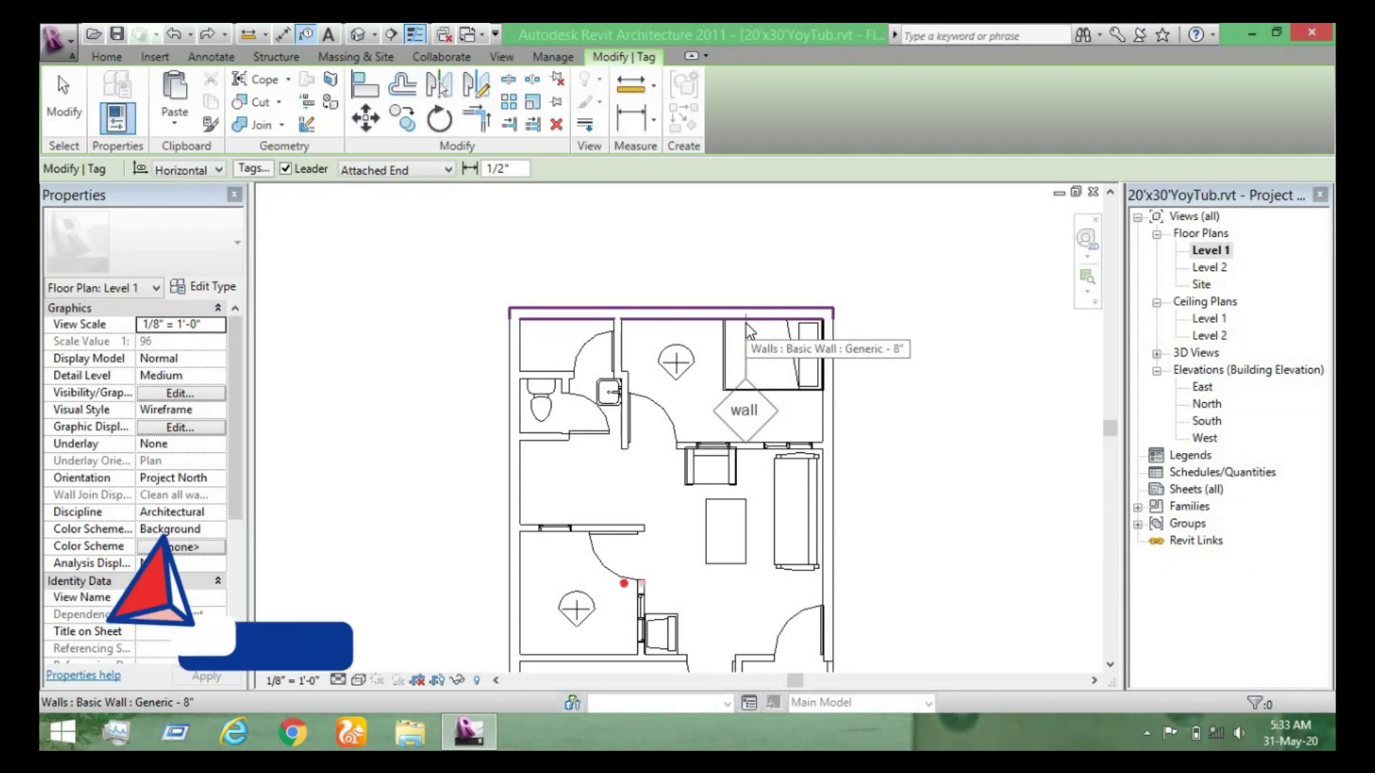
Turn Thin Lines off with TL so the walls display as thick lines.
key(t)
key(l)
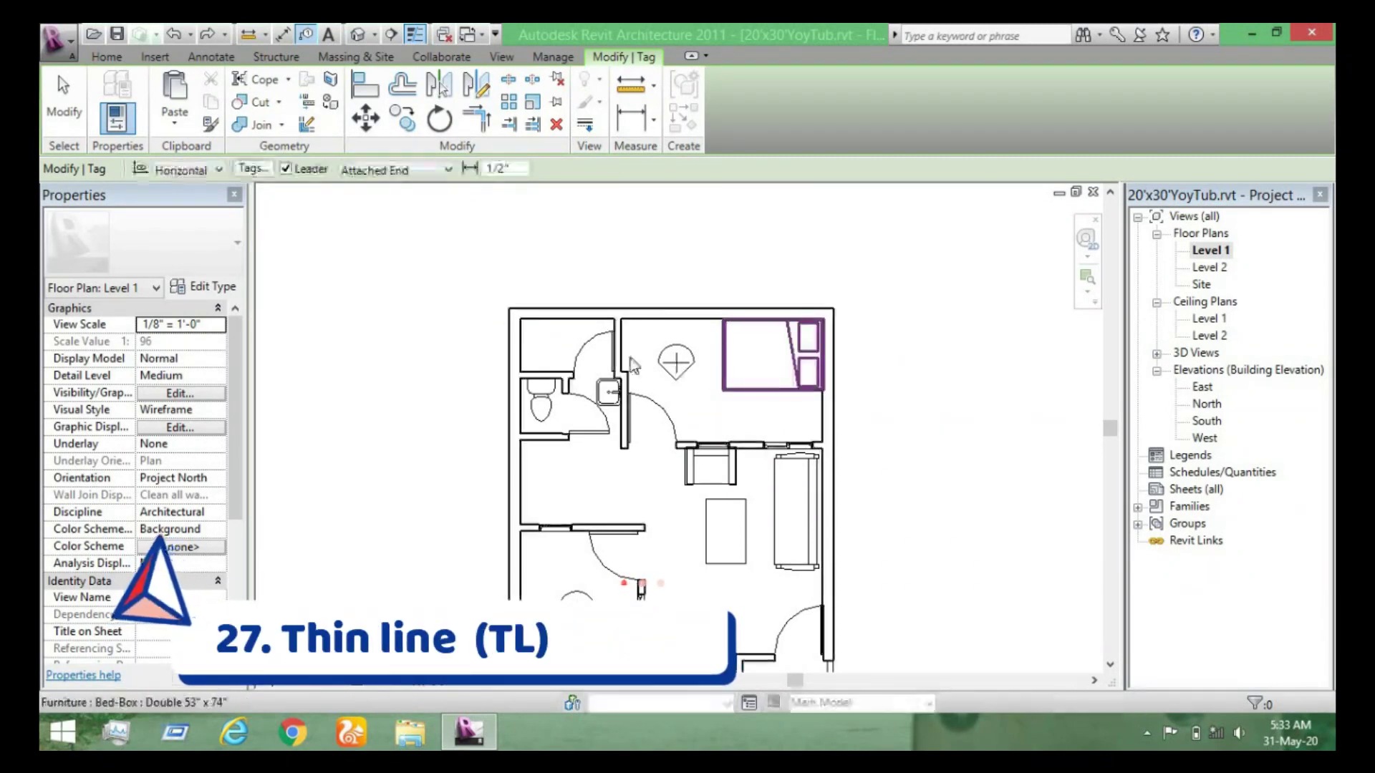
scroll(658, 293, up, 3)
scroll(701, 312, up, 2)
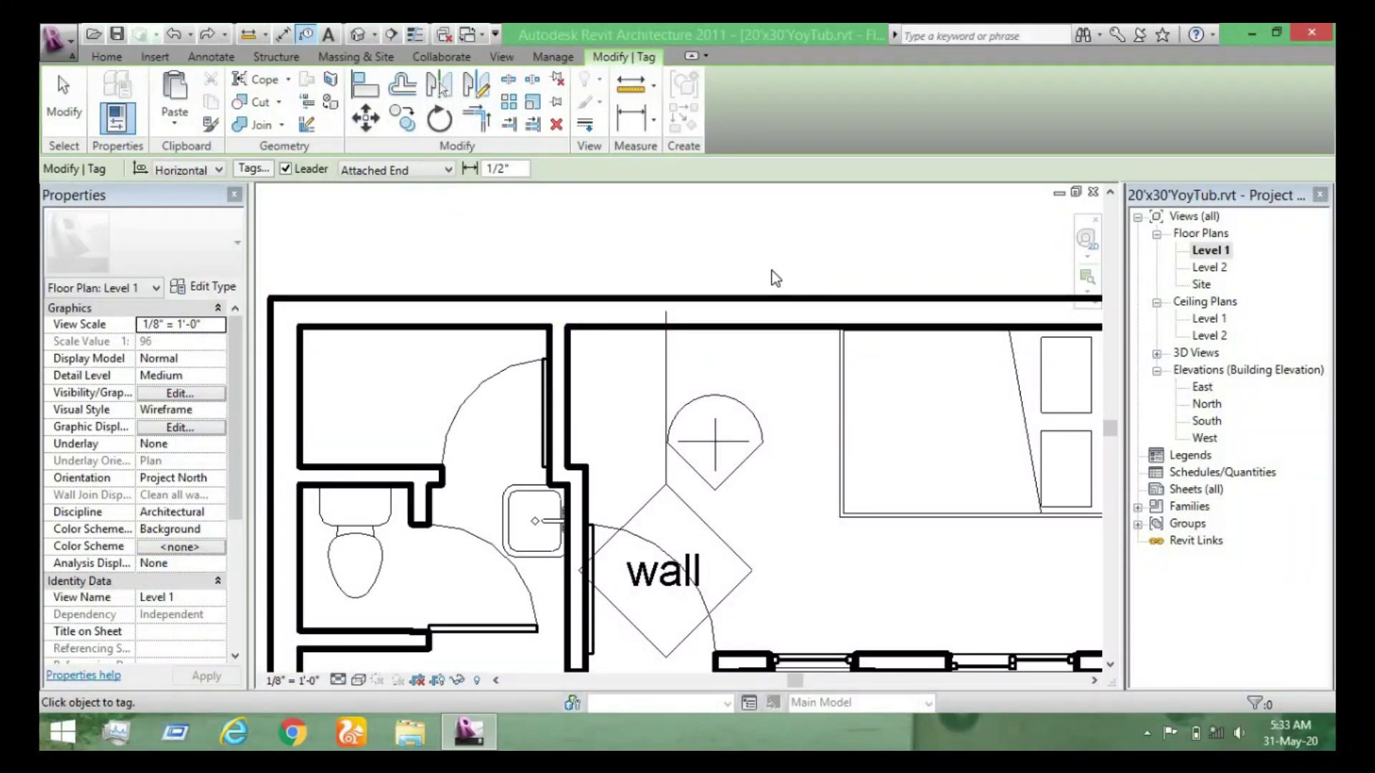
Turn Thin Lines back on with TL and exit the Tag tool.
key(t)
key(l)
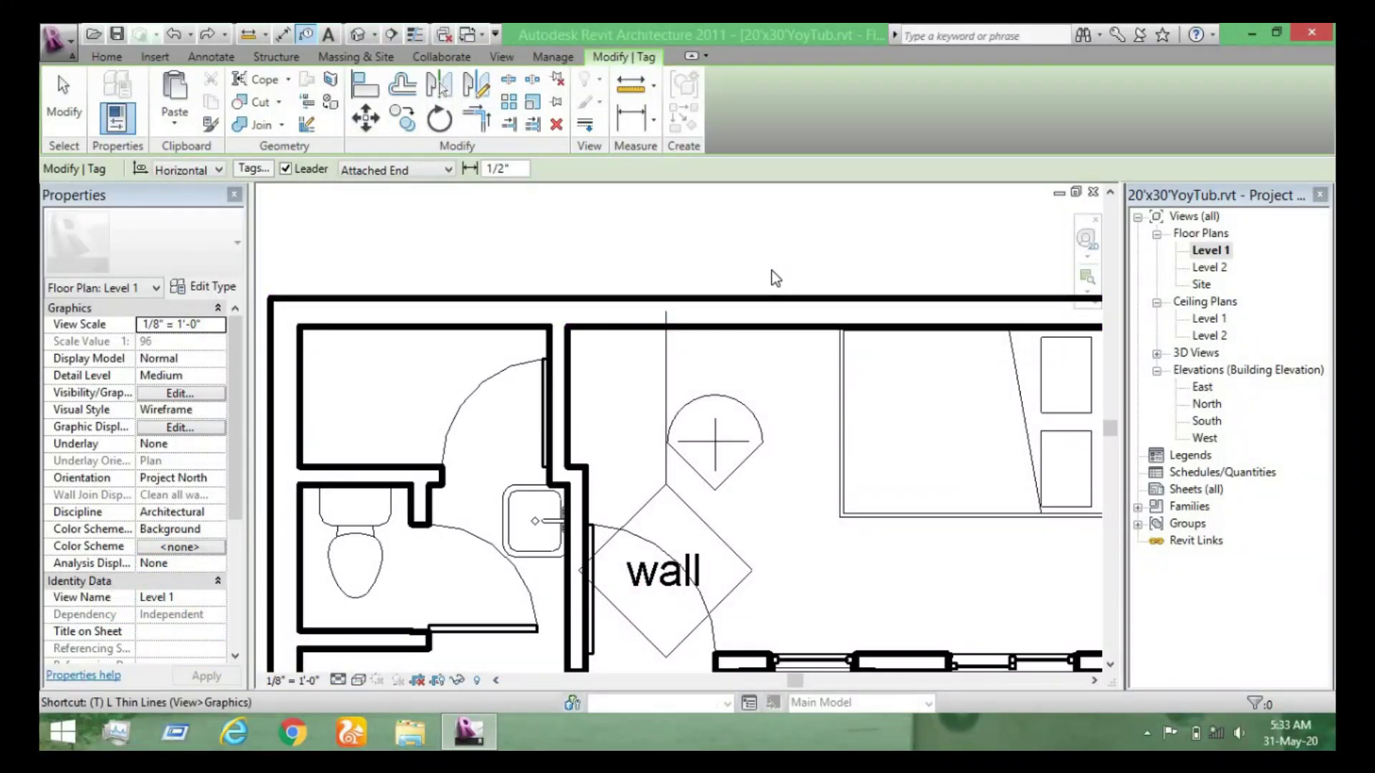
scroll(676, 286, down, 2)
scroll(677, 286, up, 1)
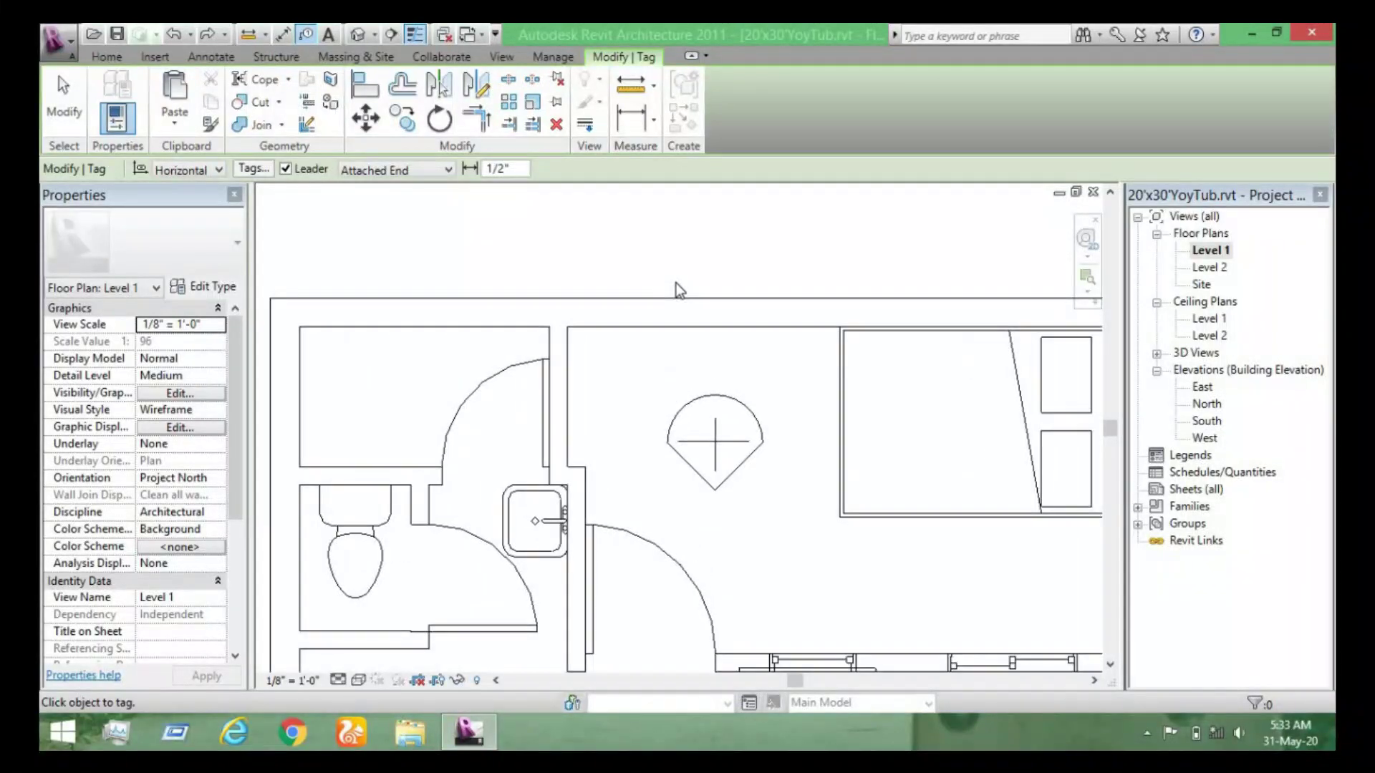
scroll(676, 282, down, 2)
scroll(676, 282, up, 2)
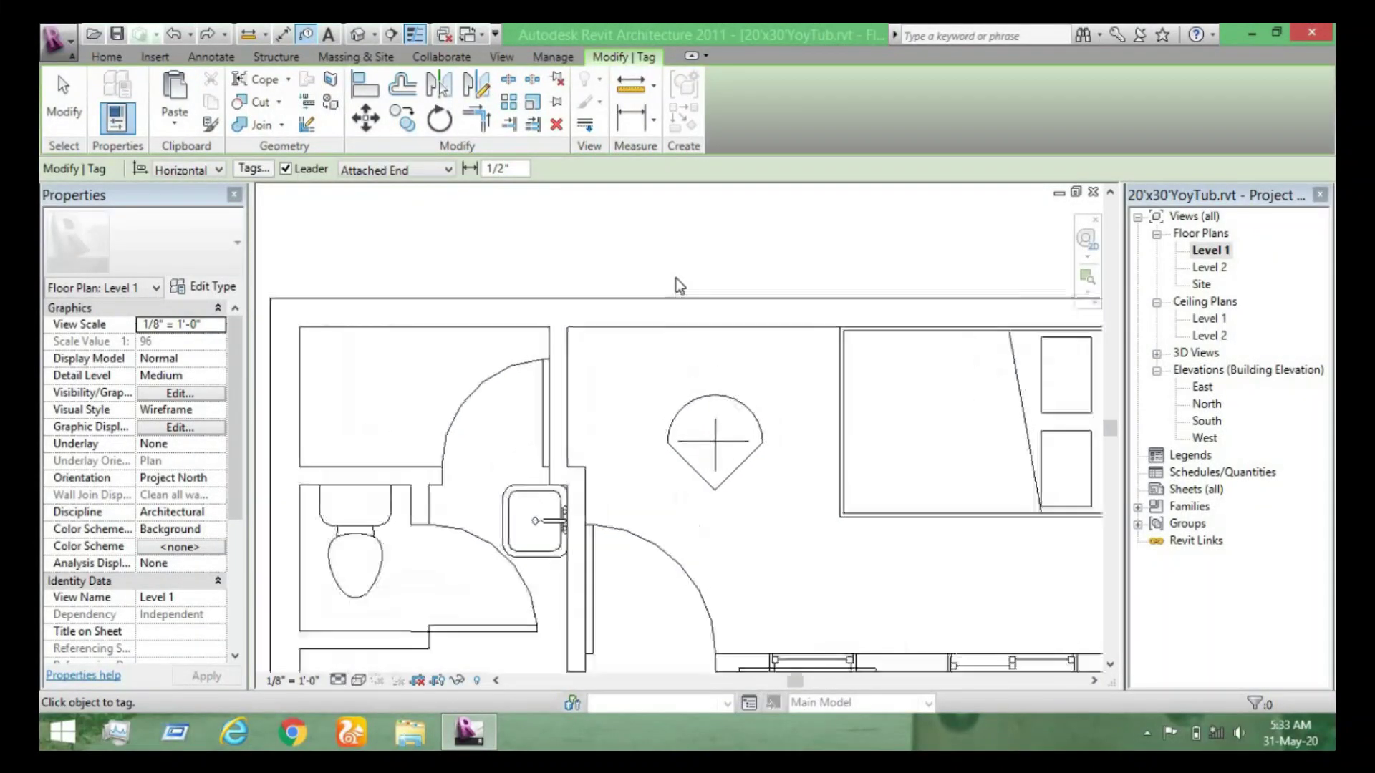
scroll(676, 279, up, 1)
scroll(676, 278, down, 2)
scroll(676, 275, down, 1)
scroll(676, 274, down, 1)
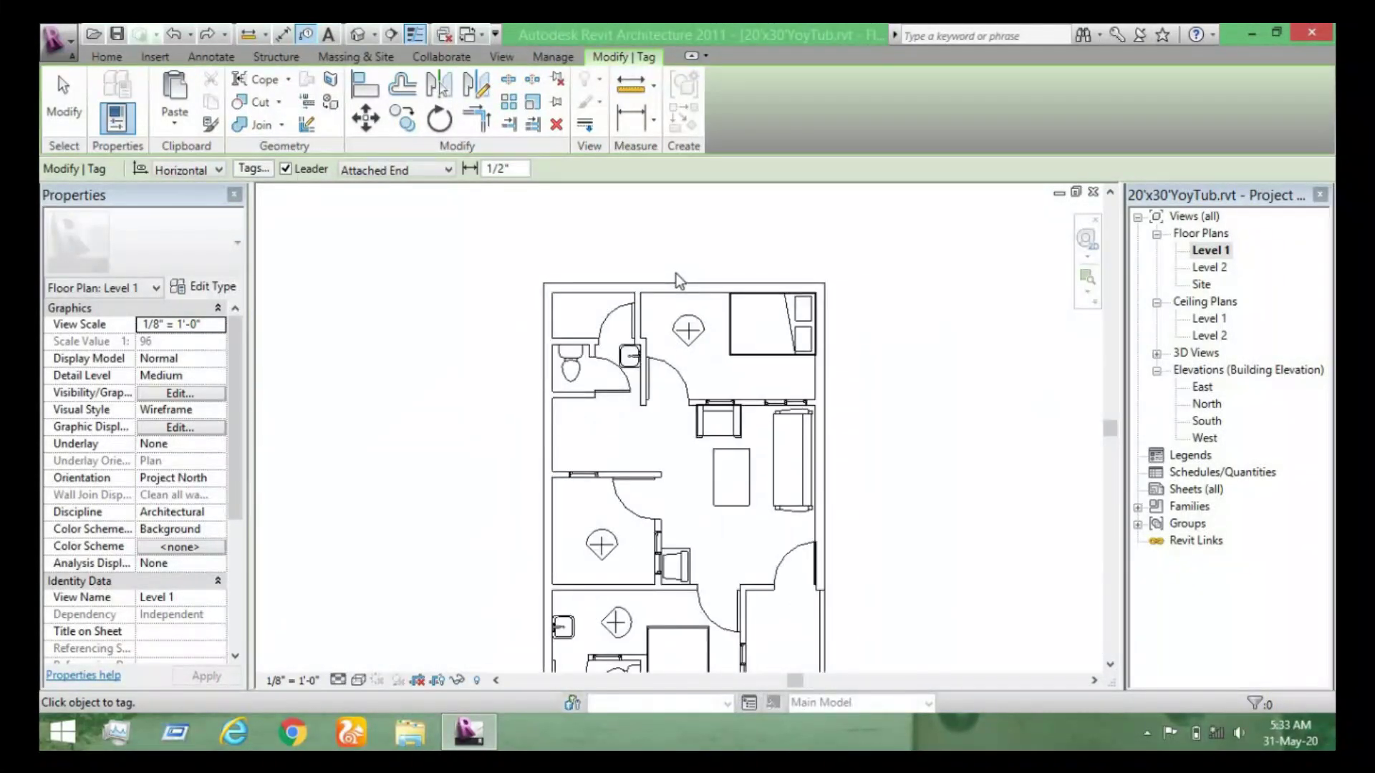
key(Escape)
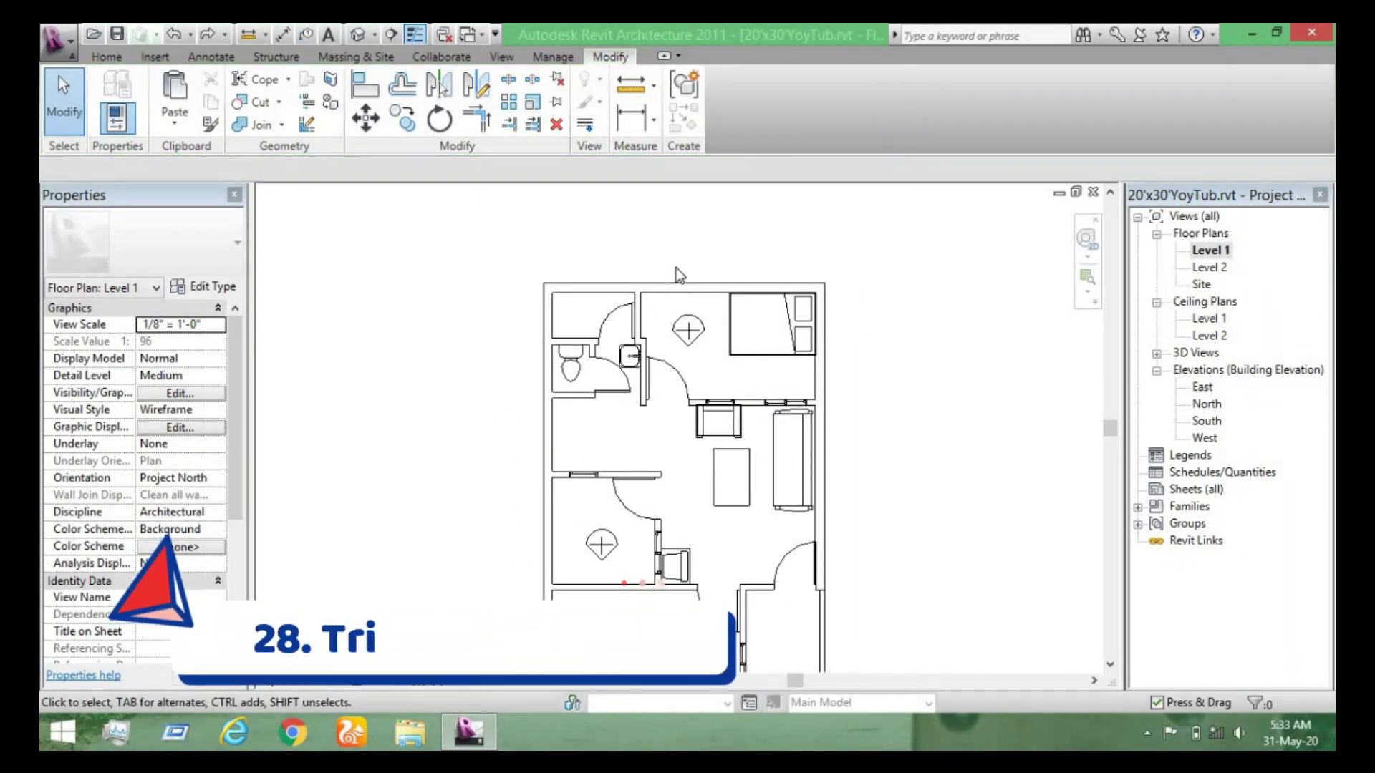
Draw an 8'-0" horizontal wall beside the plan.
scroll(680, 306, down, 1)
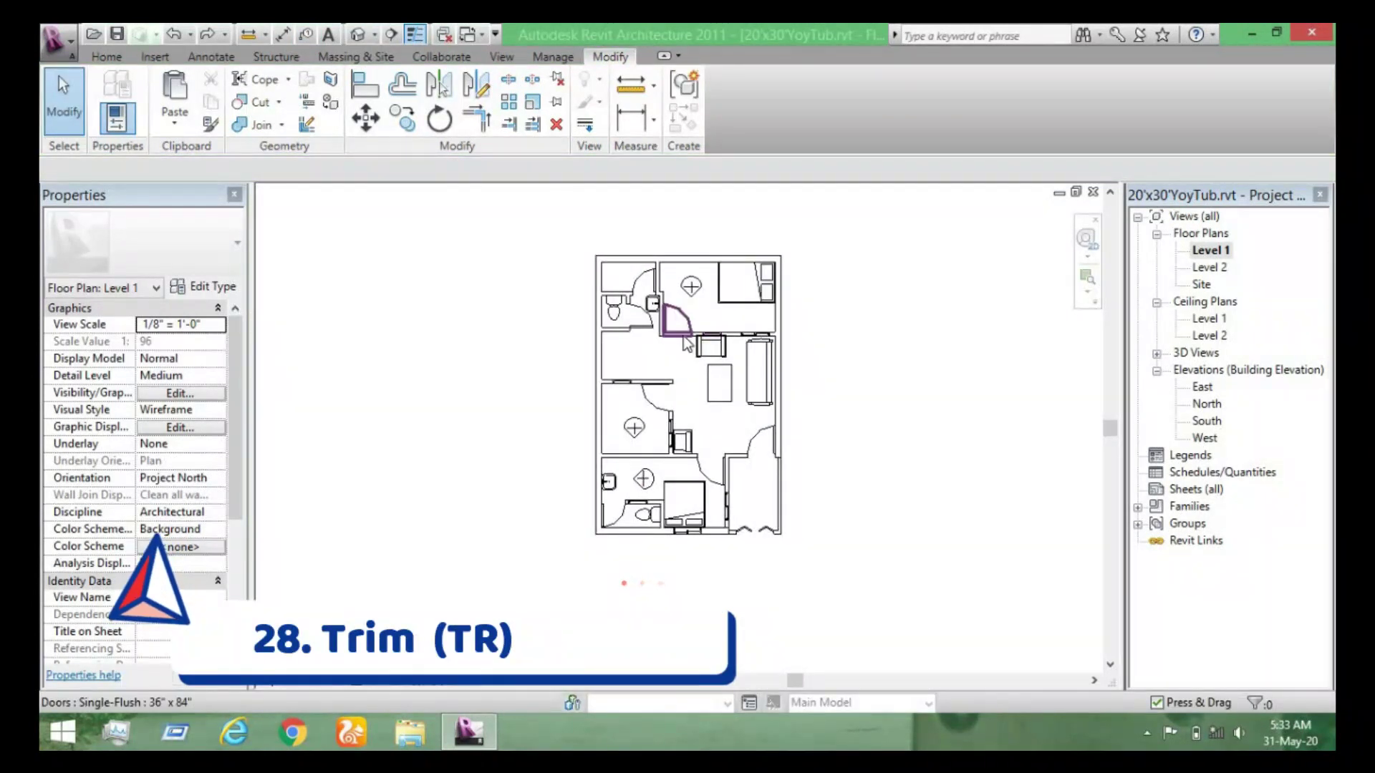
key(t)
key(r)
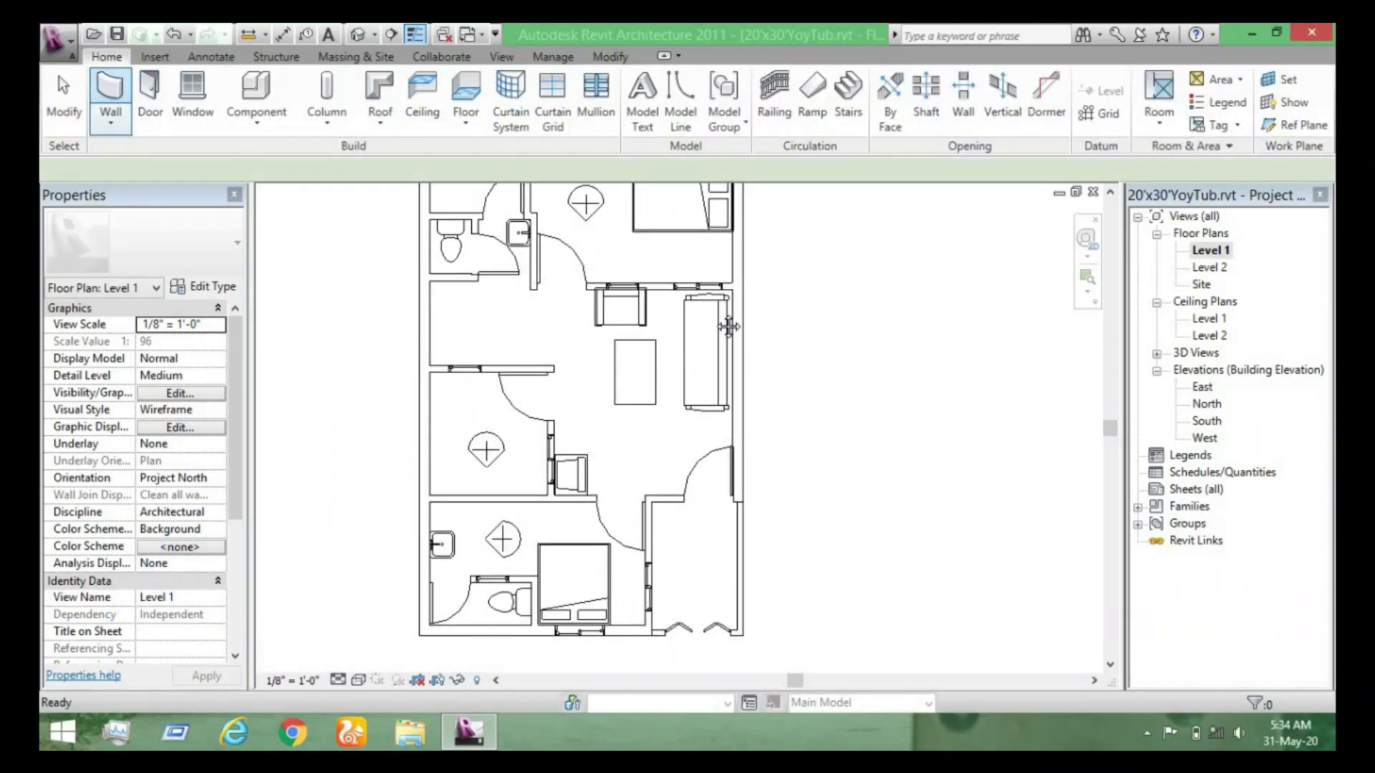
key(w)
key(a)
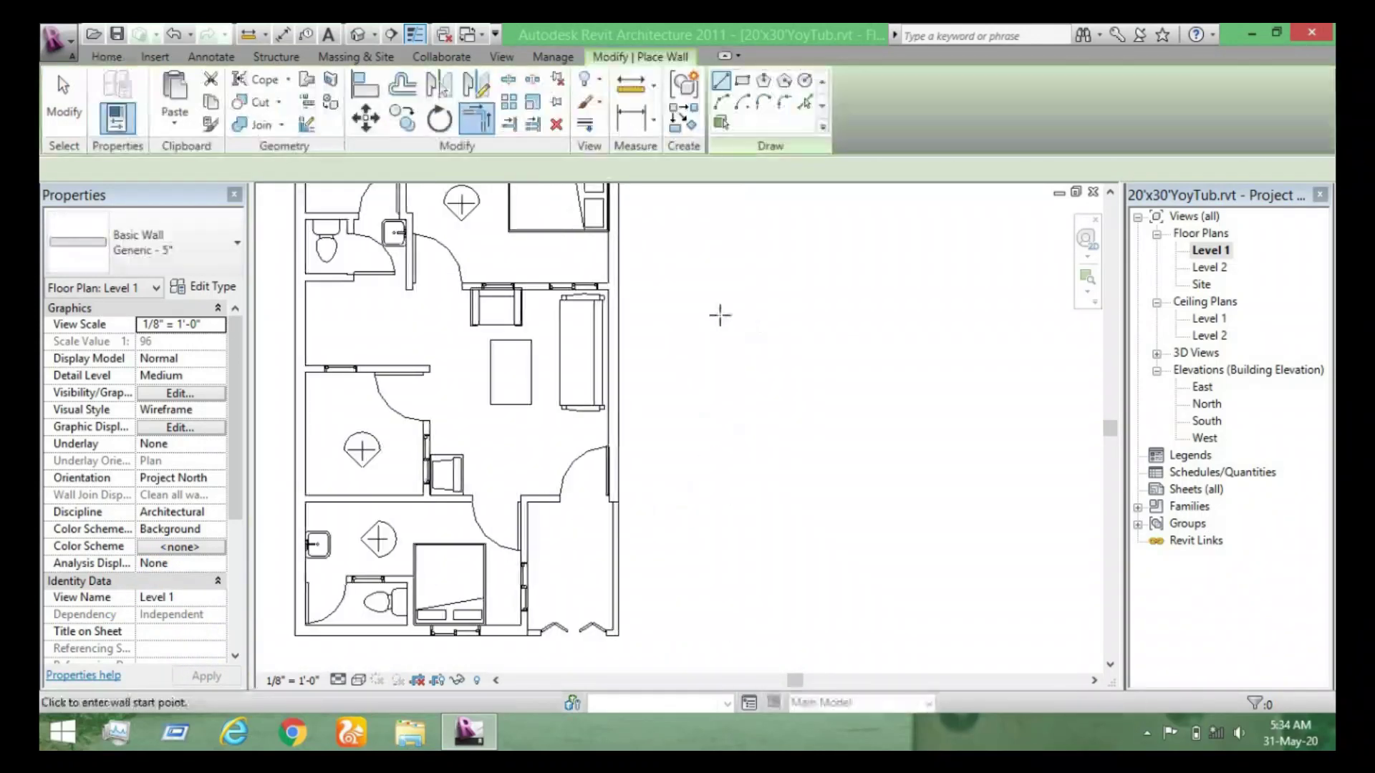
click(850, 311)
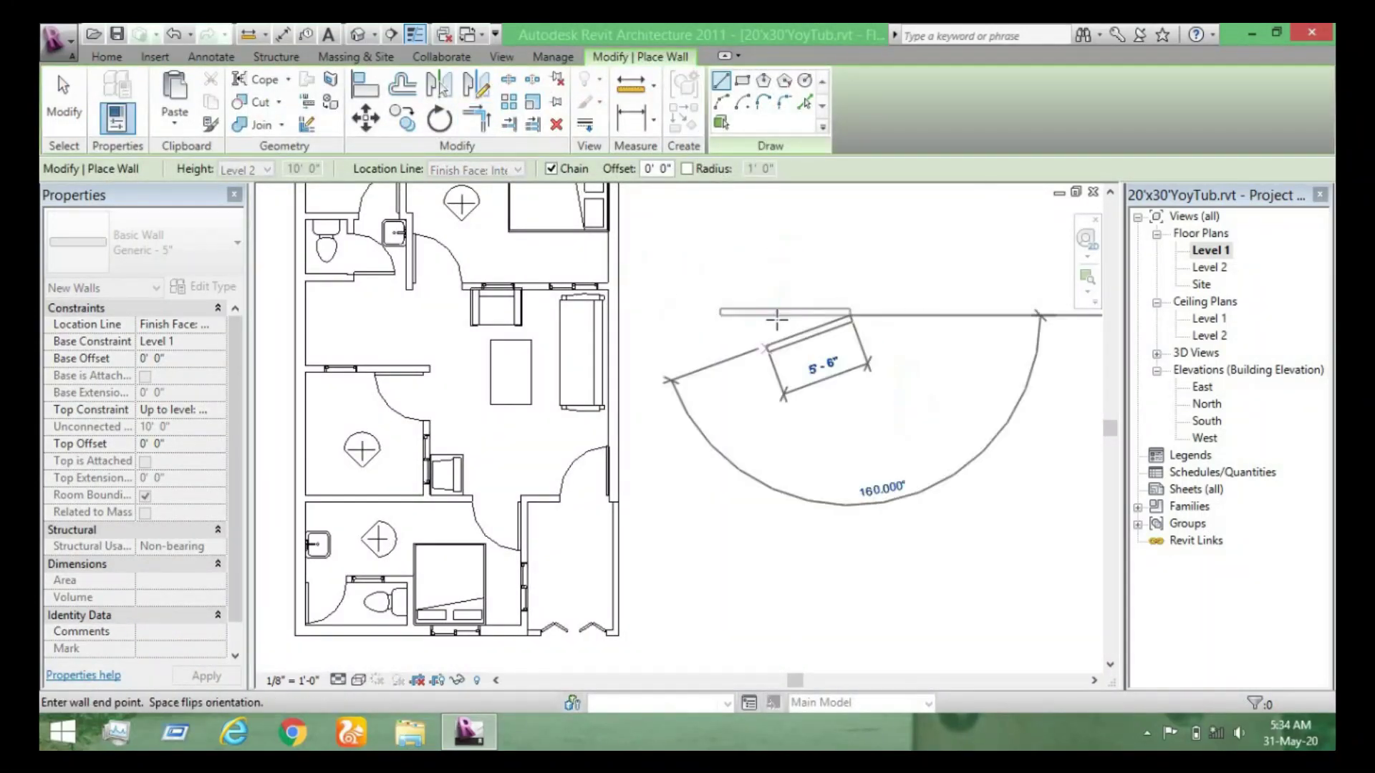
click(720, 311)
key(Escape)
Draw a perpendicular wall down from the horizontal wall's midpoint, forming a T.
click(786, 313)
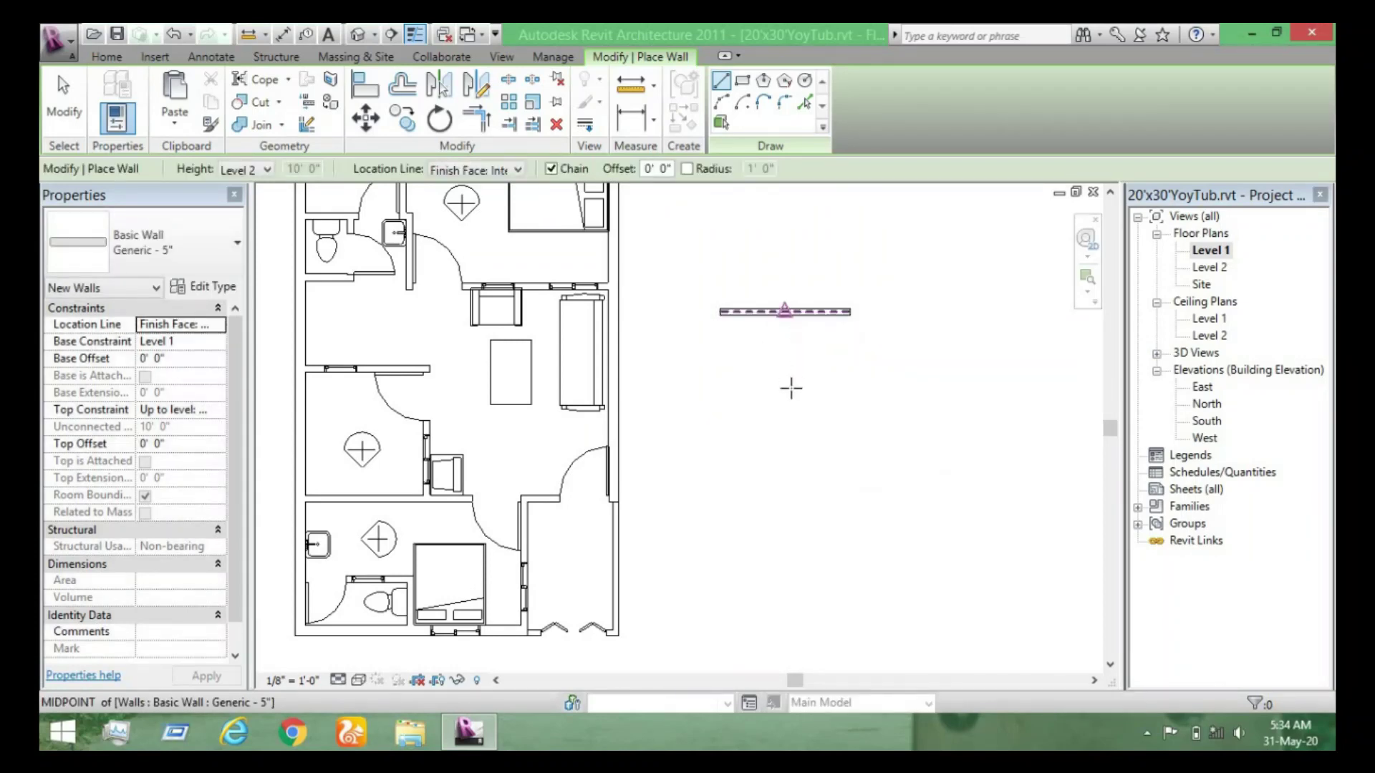
click(787, 384)
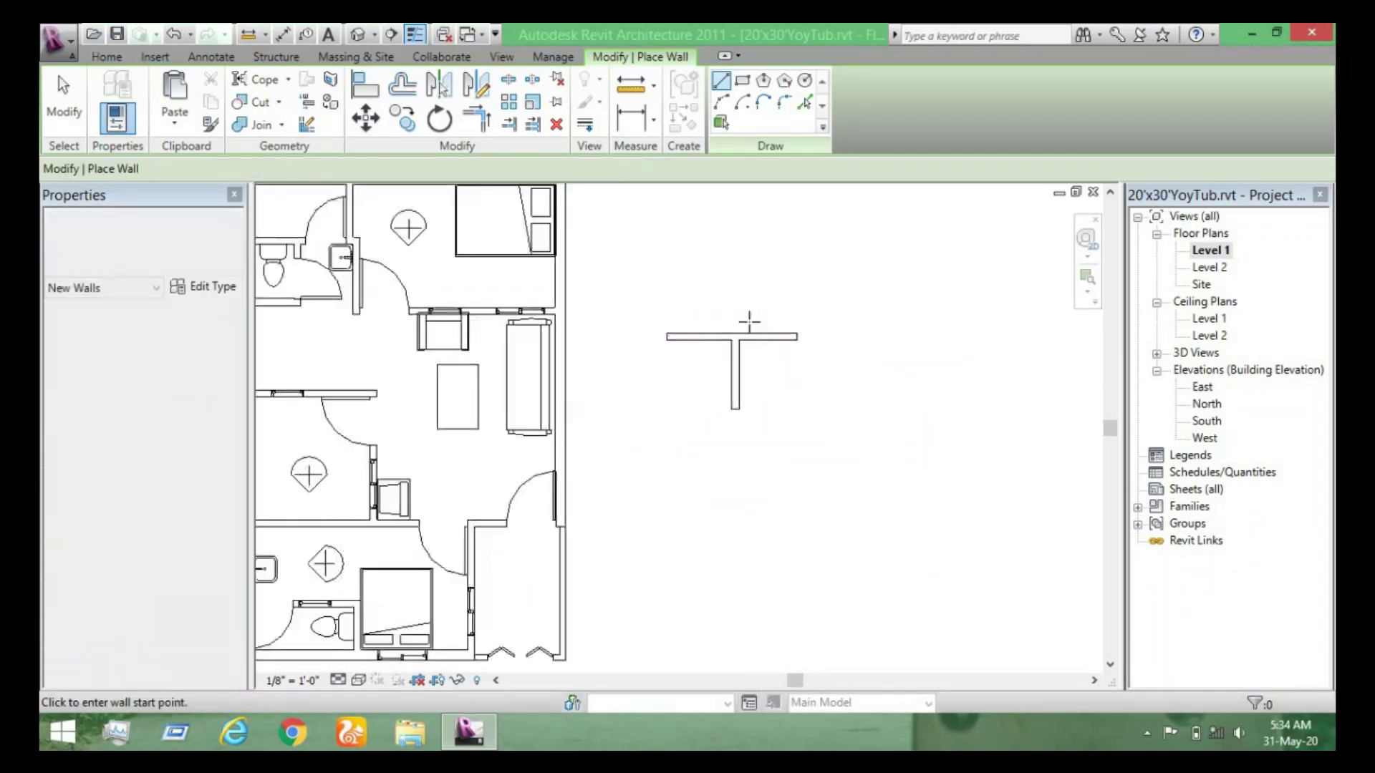
scroll(778, 360, up, 1)
scroll(768, 331, up, 1)
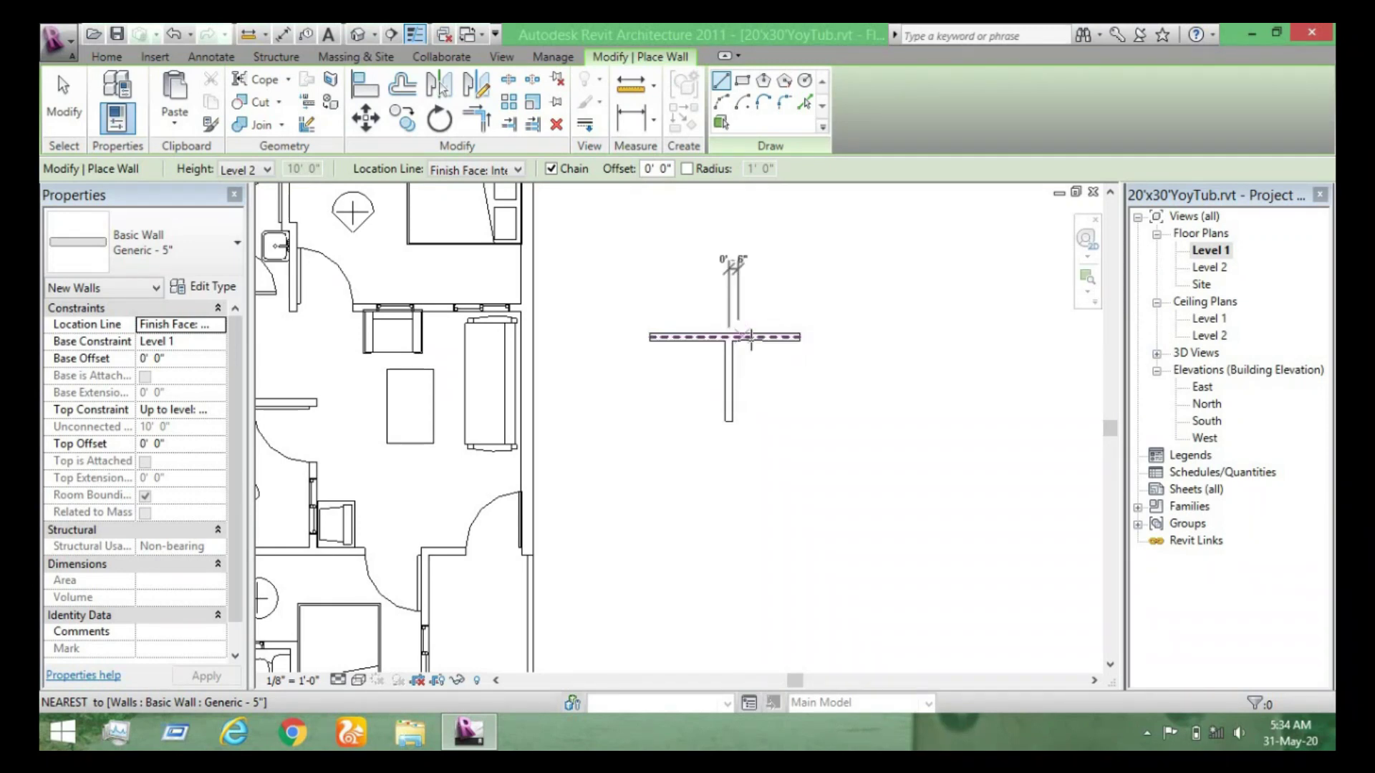
key(Escape)
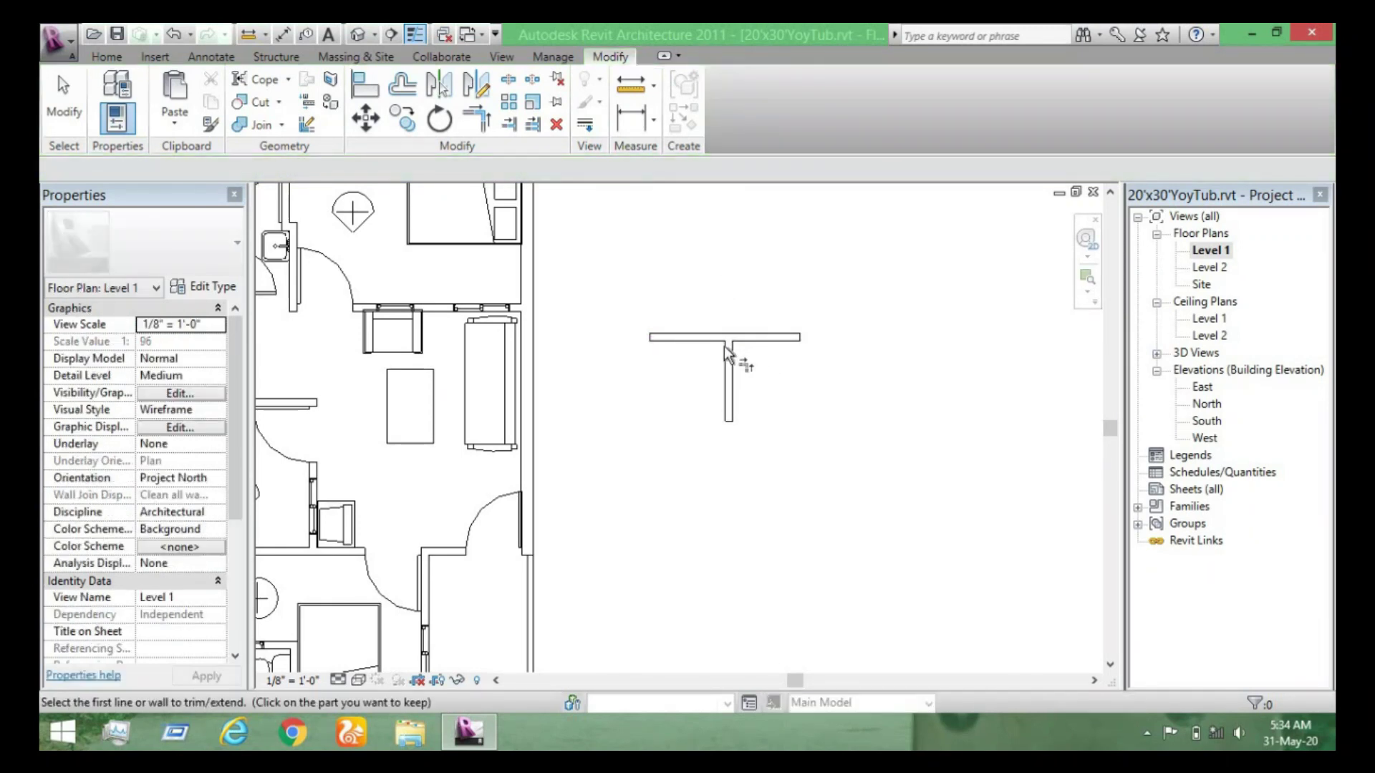
Trim the T-junction walls into a clean L-shaped corner with Trim/Extend.
scroll(730, 358, up, 2)
scroll(751, 327, up, 2)
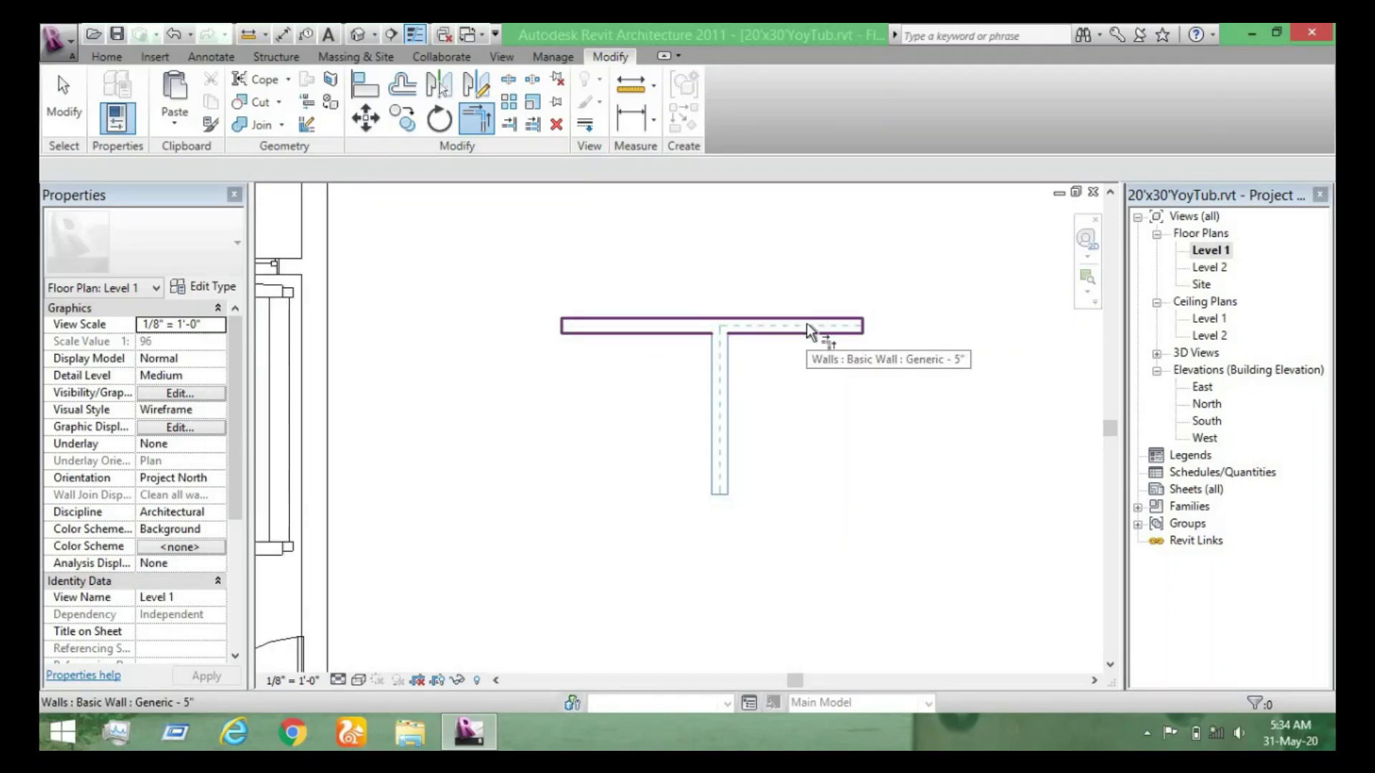
click(807, 324)
scroll(752, 337, down, 2)
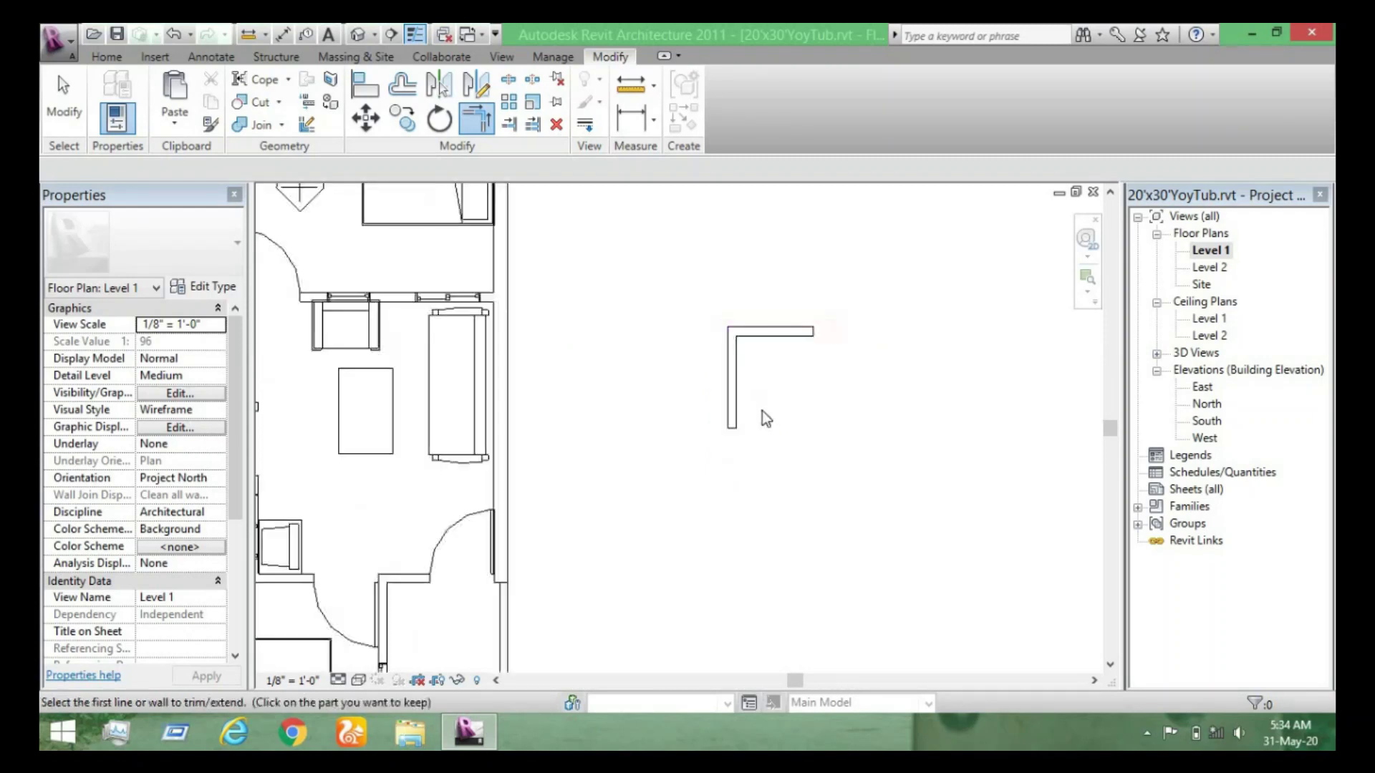
key(Escape)
scroll(745, 337, down, 1)
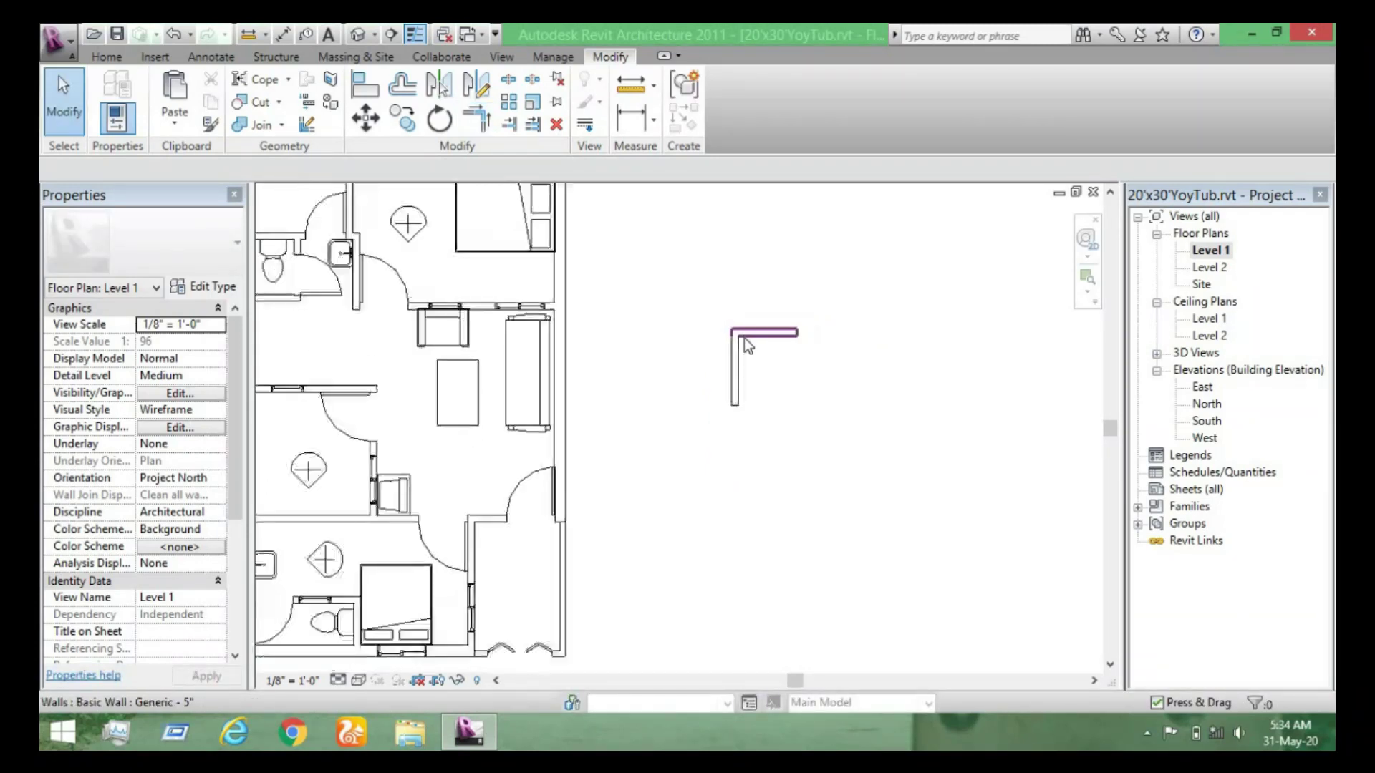
scroll(745, 338, down, 1)
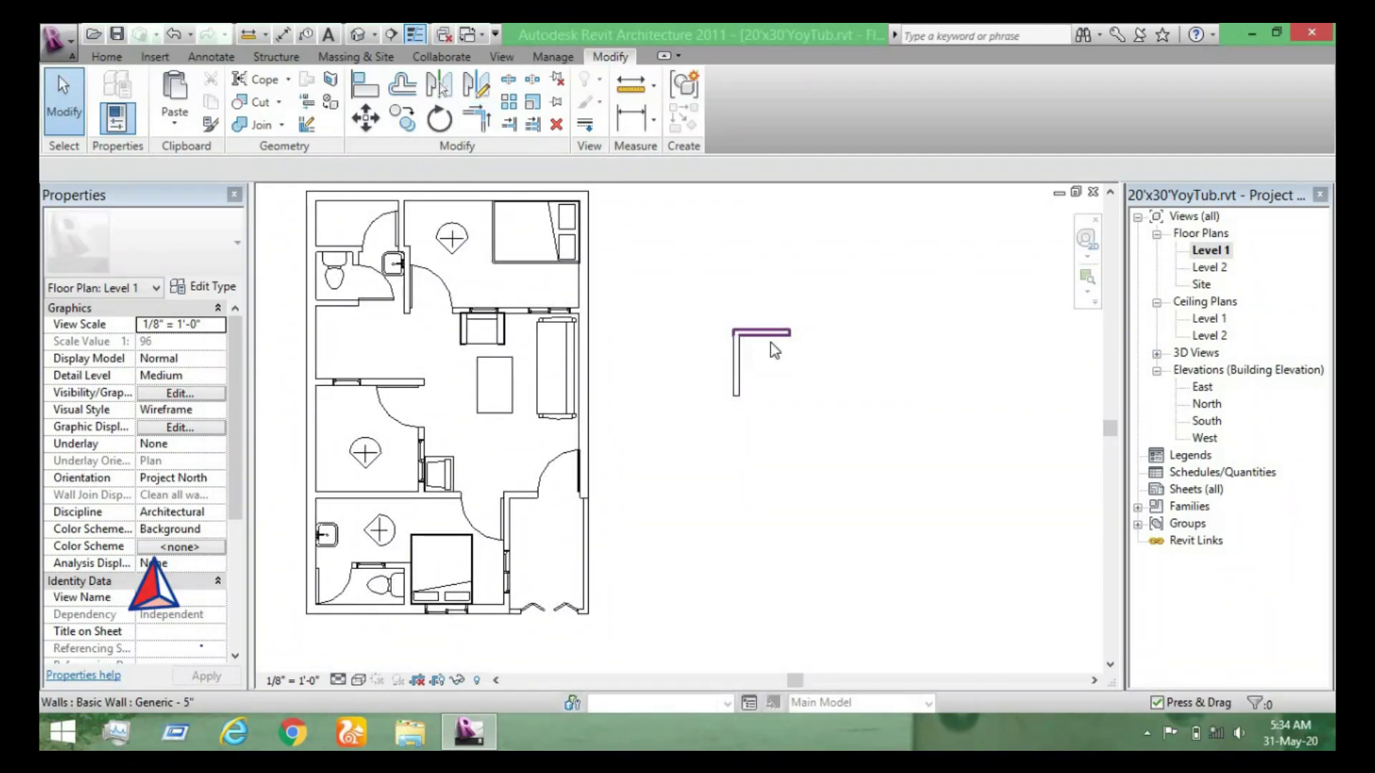
scroll(770, 343, down, 2)
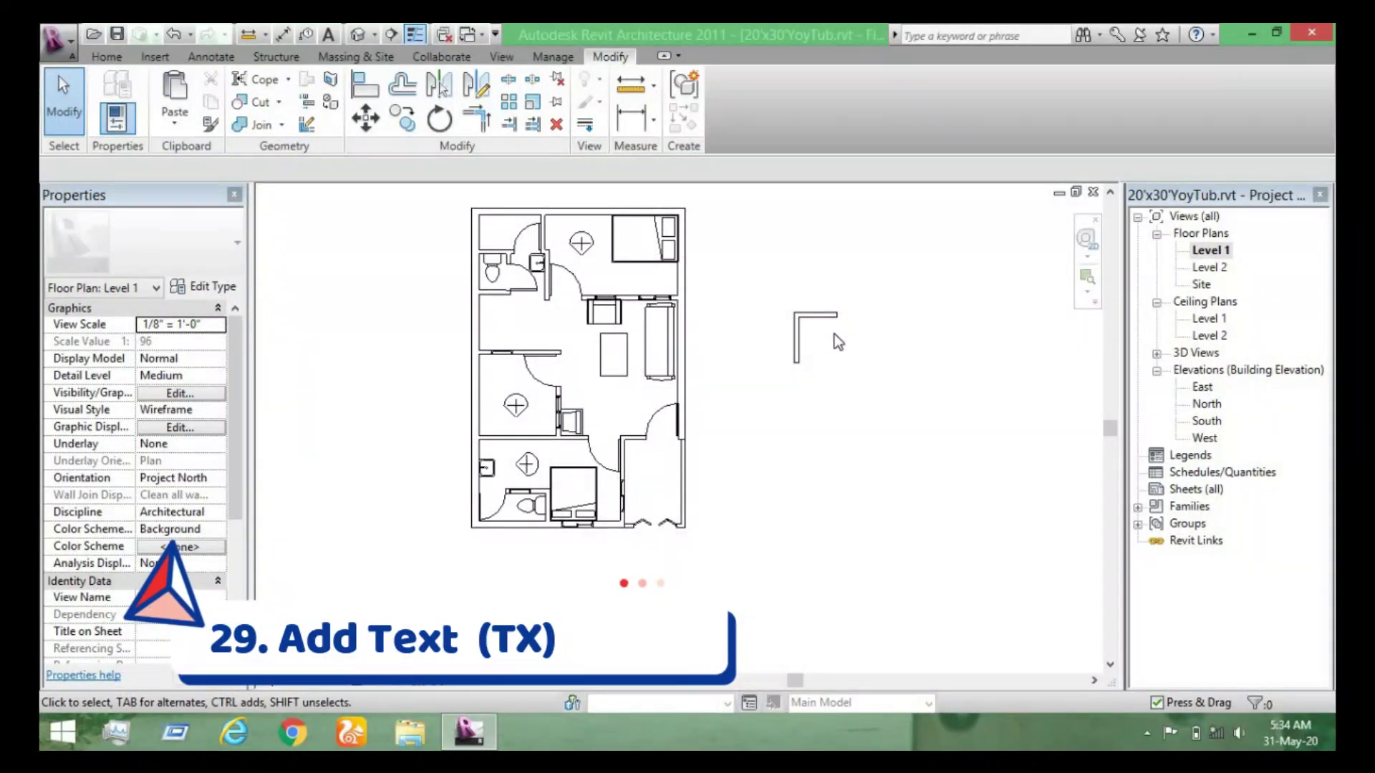
Place a text note reading 'open area' in the left room beside the sofa.
key(t)
key(x)
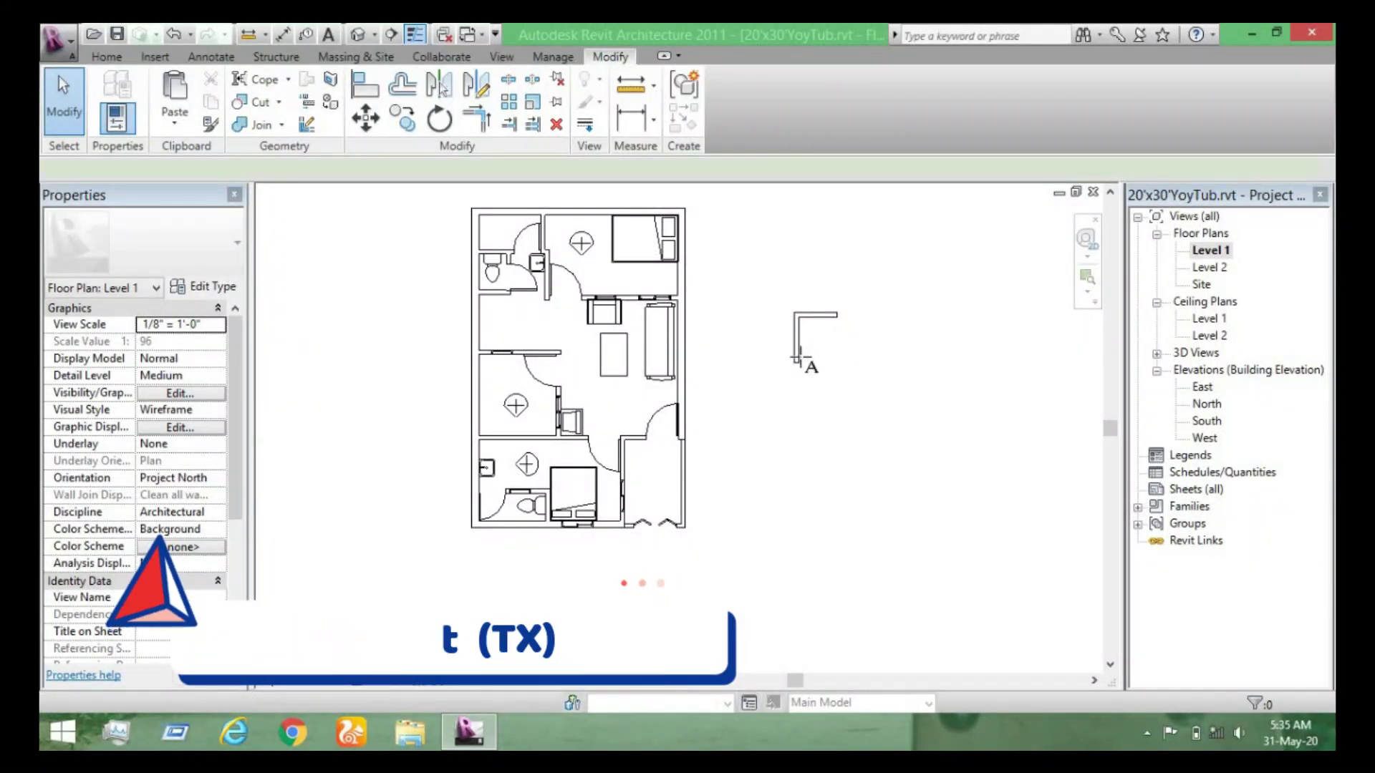
scroll(501, 319, up, 1)
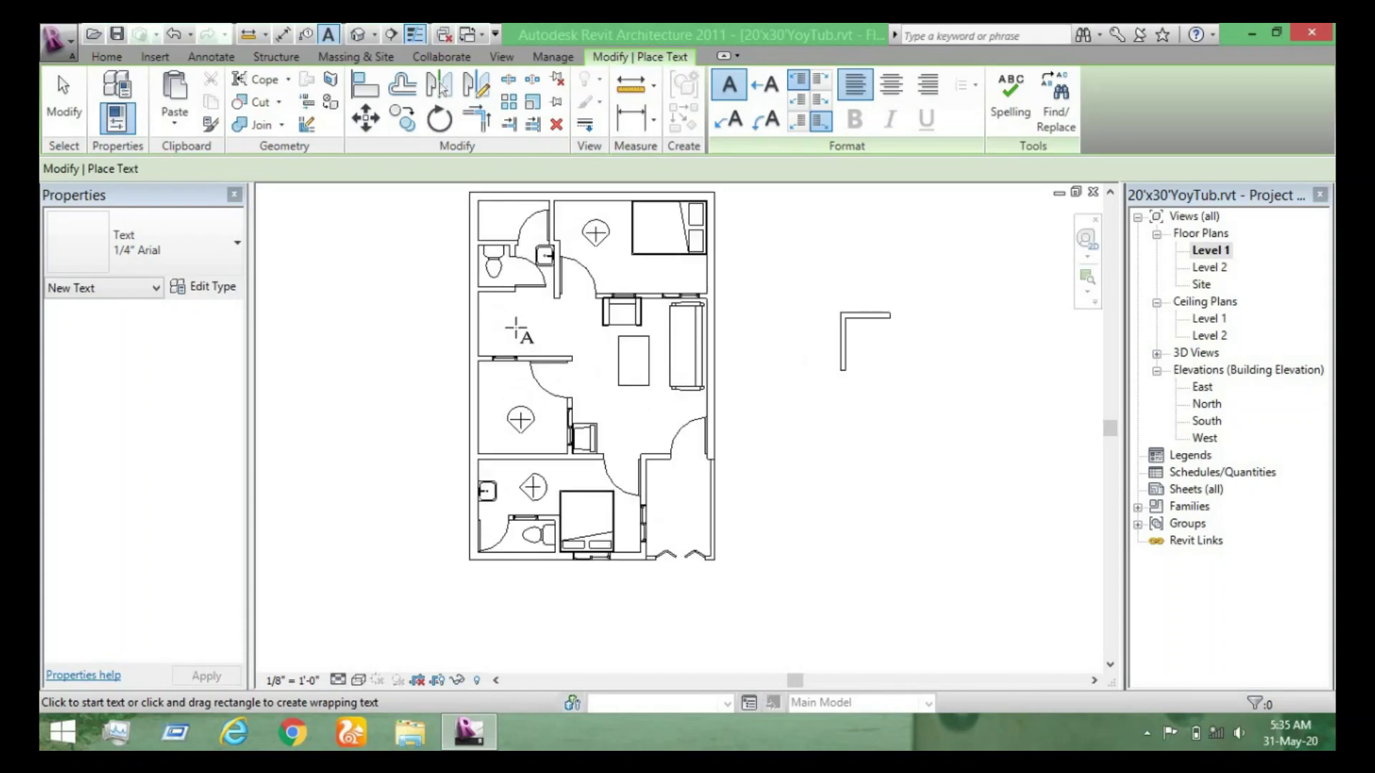
scroll(501, 318, up, 1)
click(501, 318)
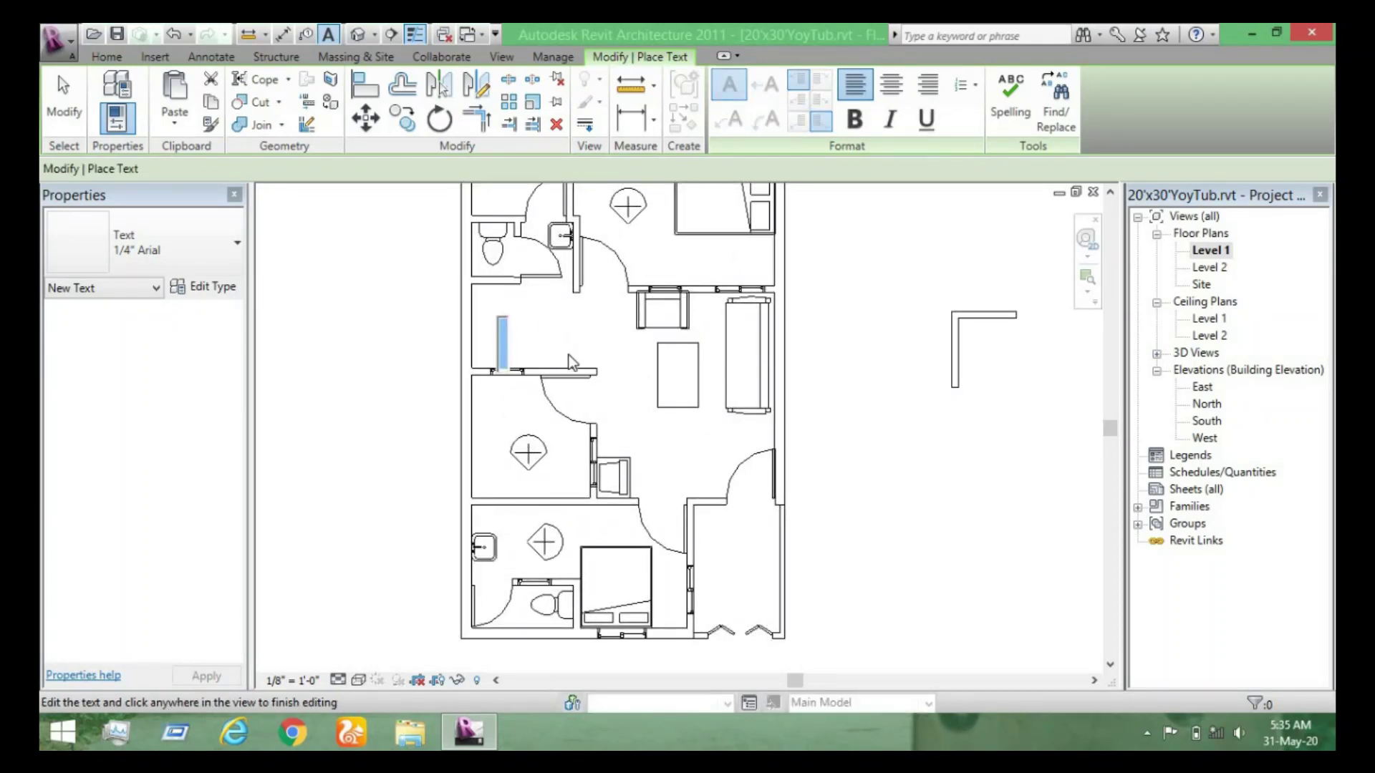
text(op)
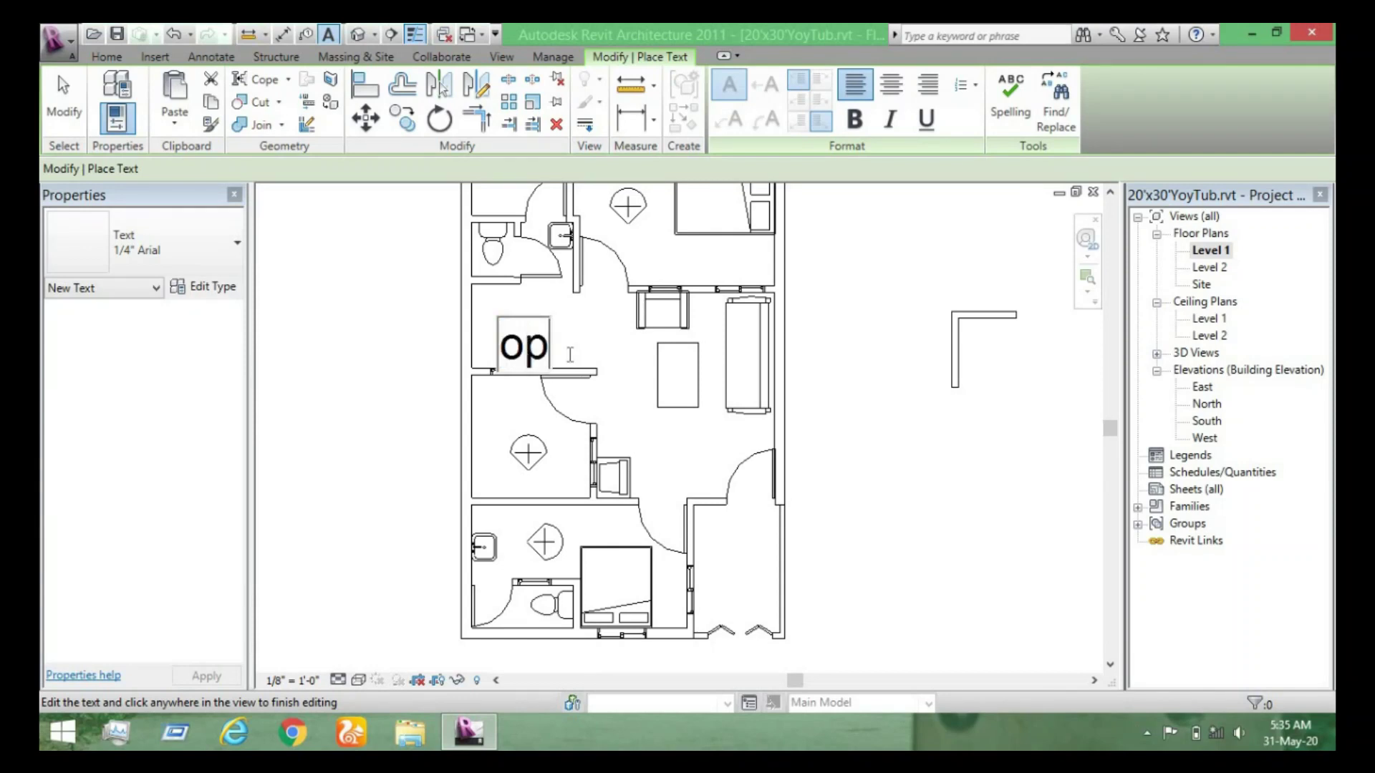
text(en a)
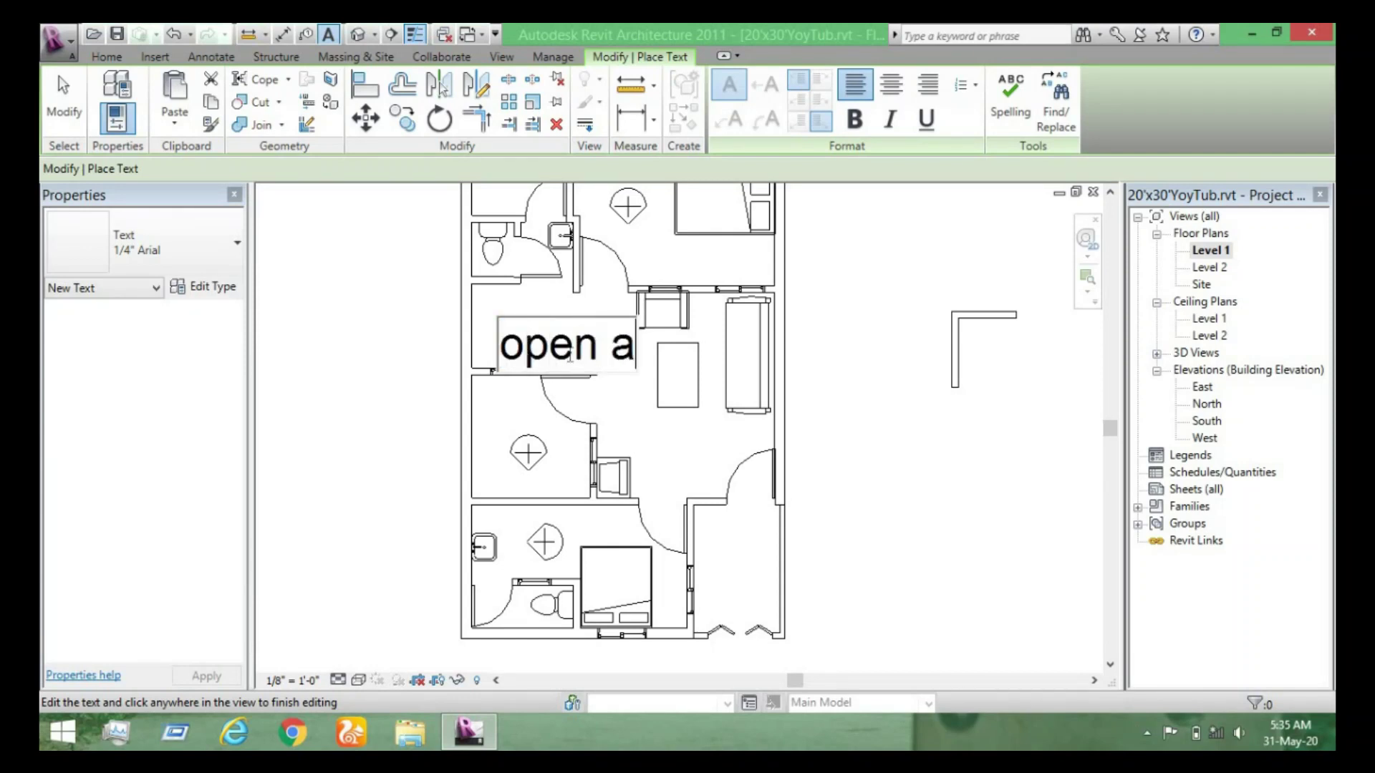
text(rea)
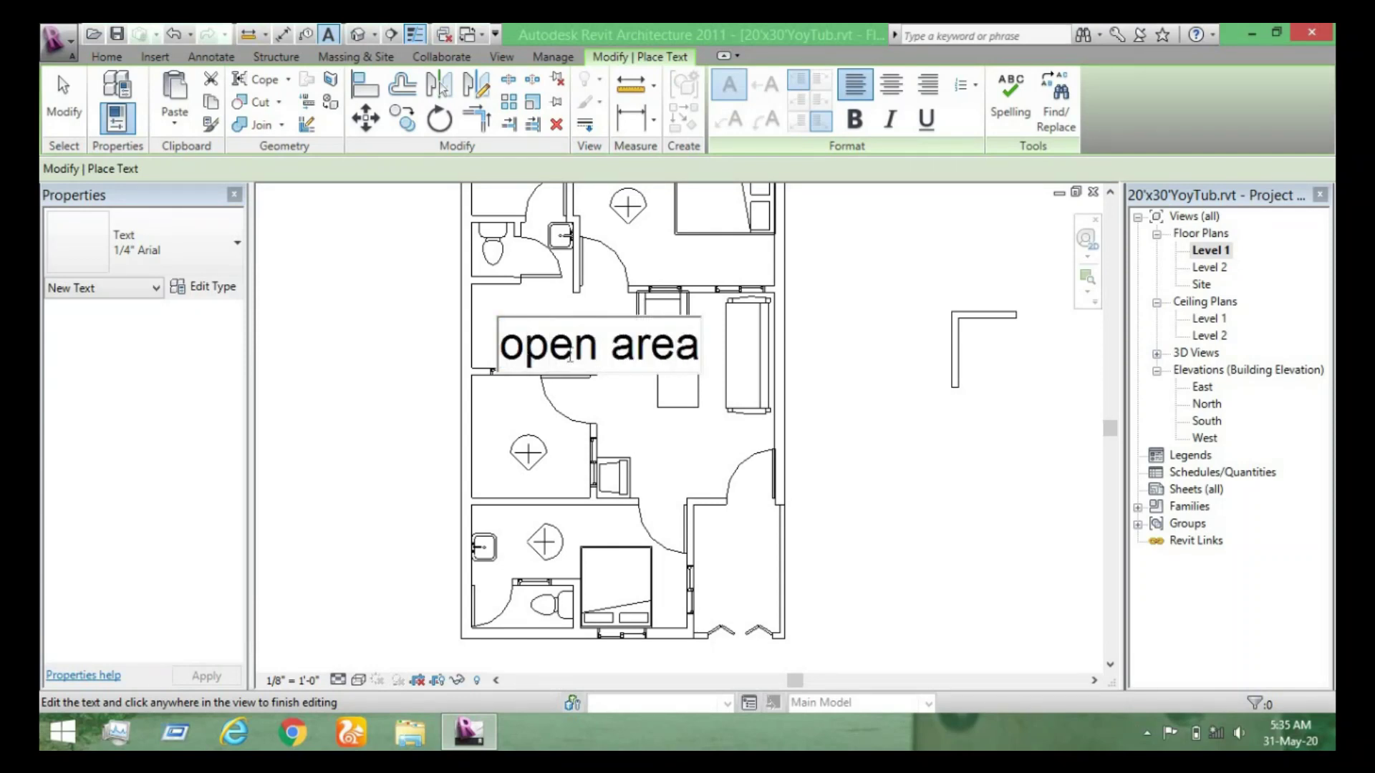
key(ctrl+a)
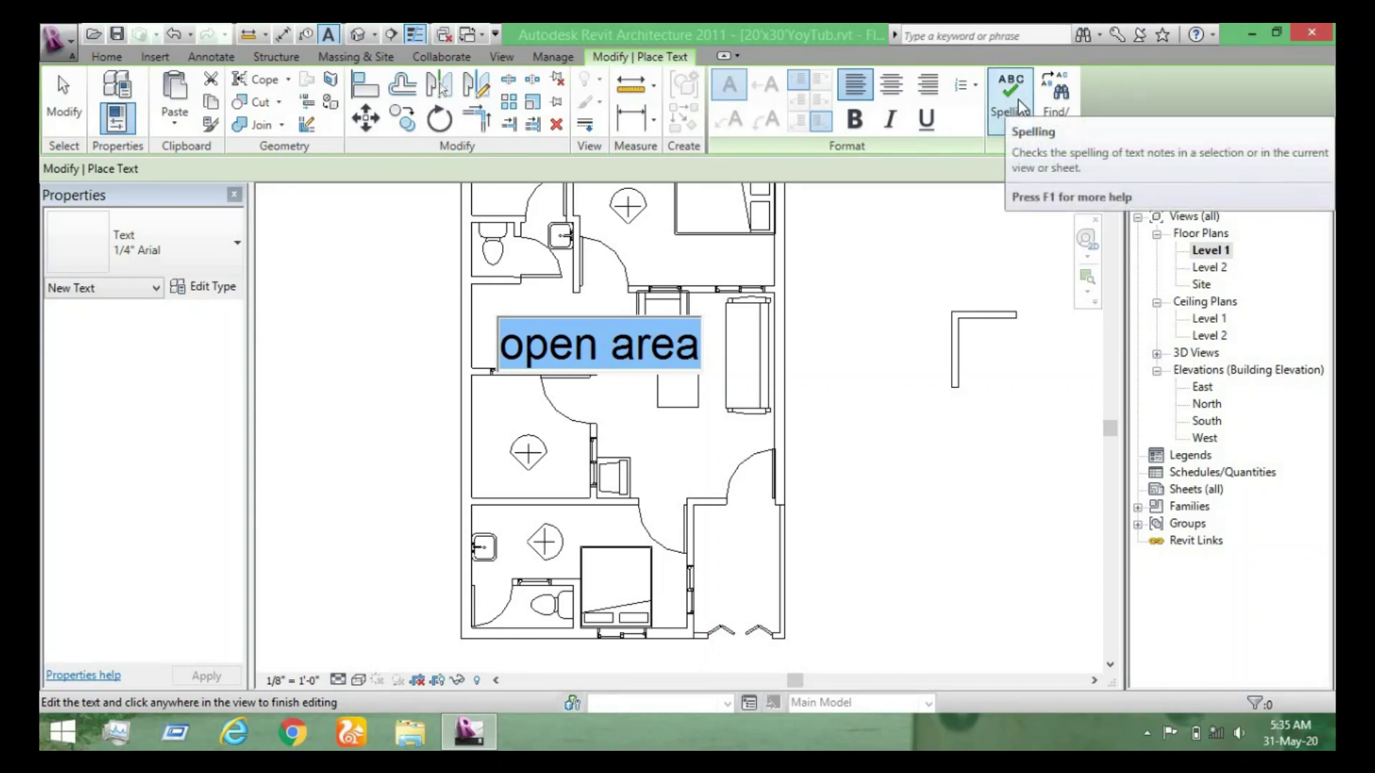
Spell-check the 'open area' note and then select it.
click(979, 85)
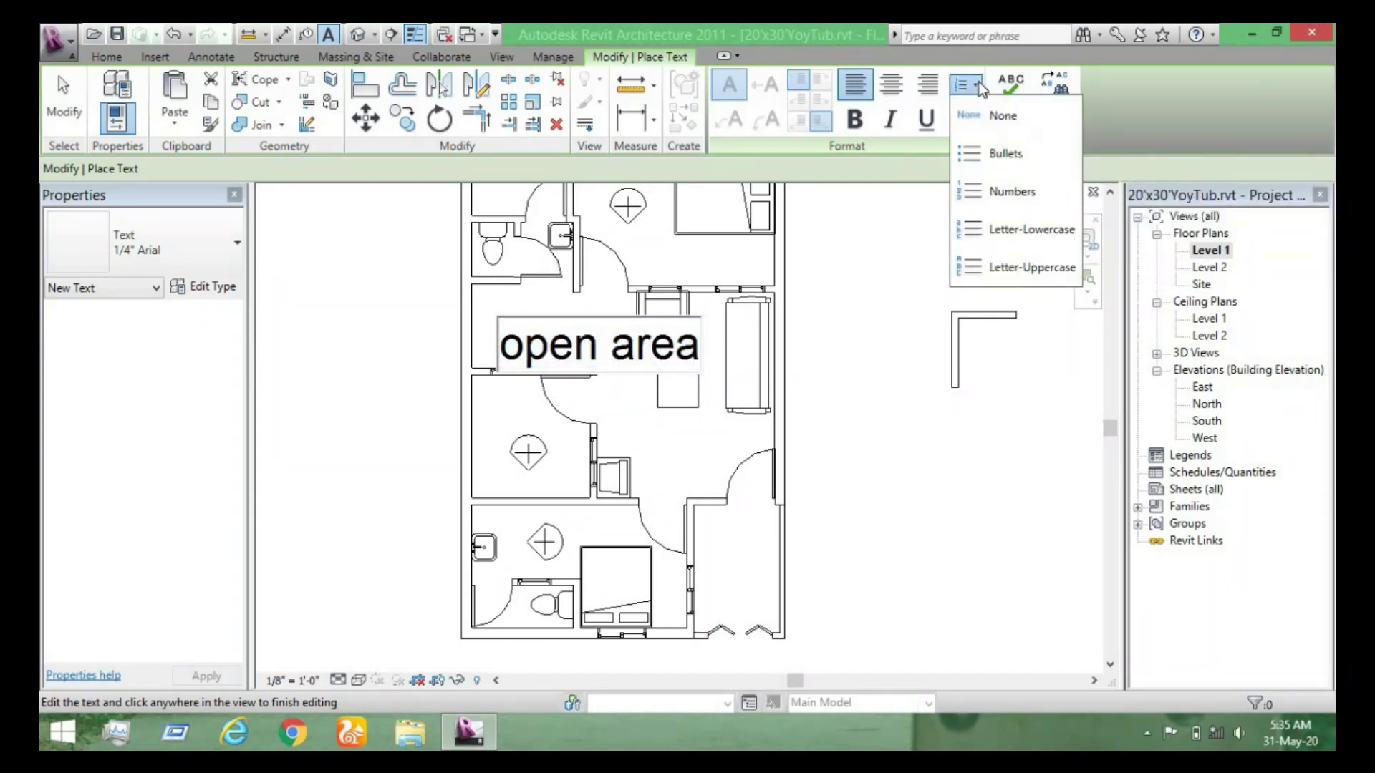
click(1011, 87)
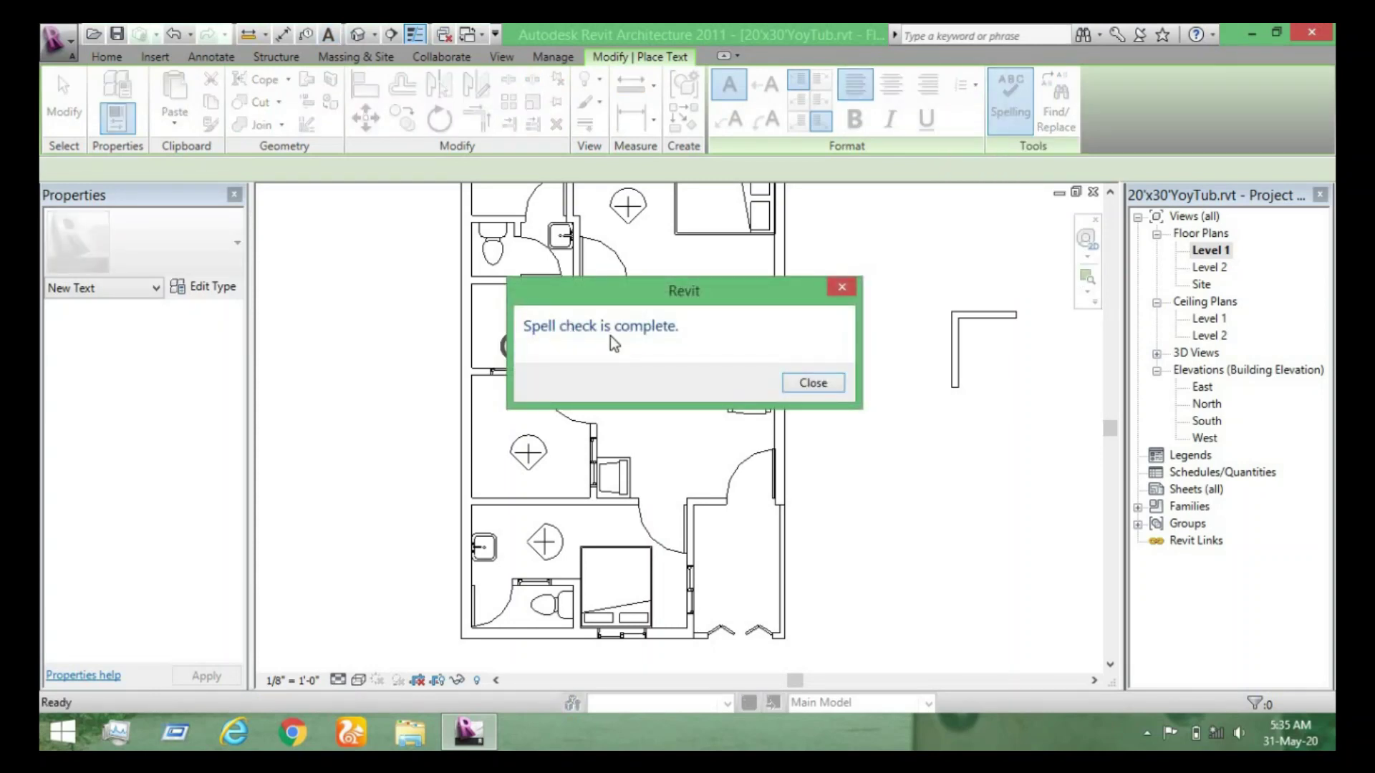
click(842, 288)
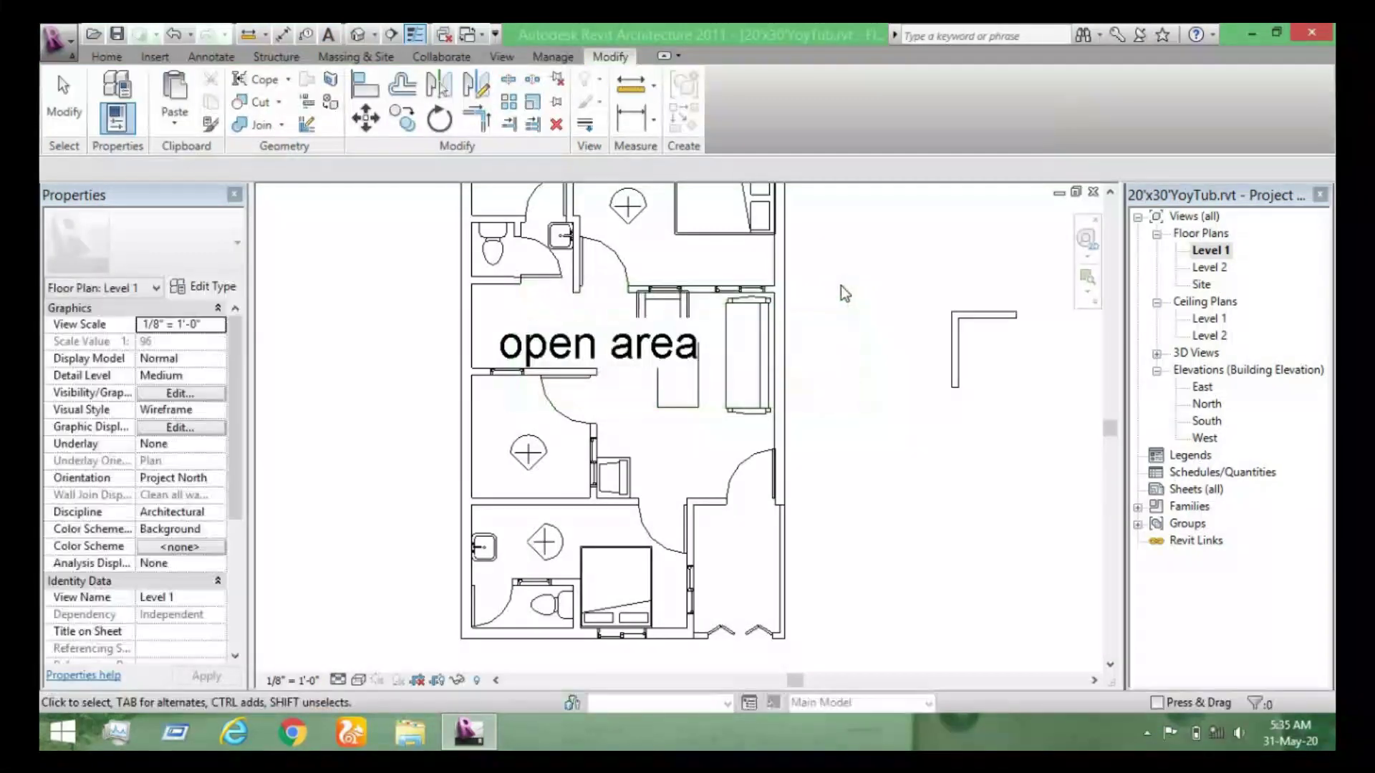
click(527, 342)
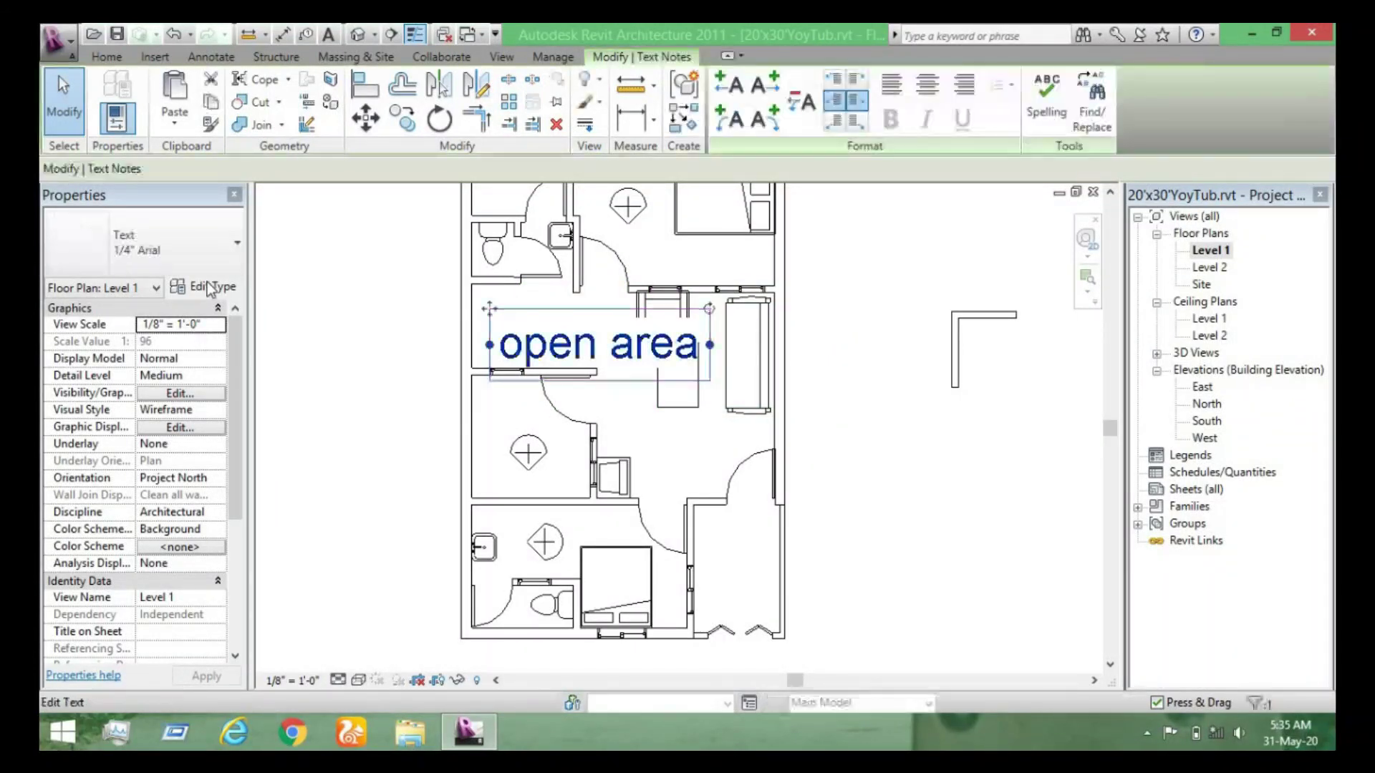
Set the note's text type Text Size and Tab Size to 0.05 (13/256") and apply.
click(209, 288)
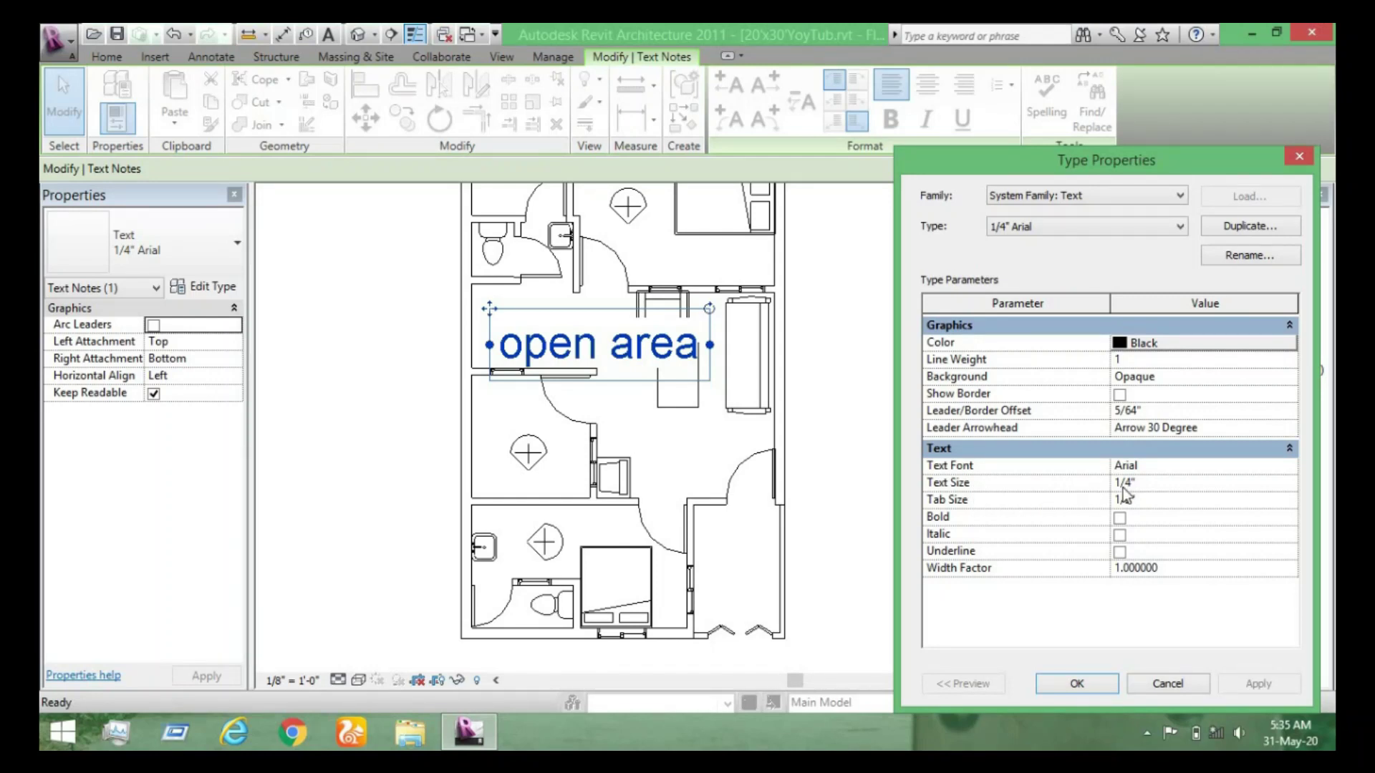
click(1146, 481)
drag(1146, 481, 1067, 484)
text(0.05)
key(Tab)
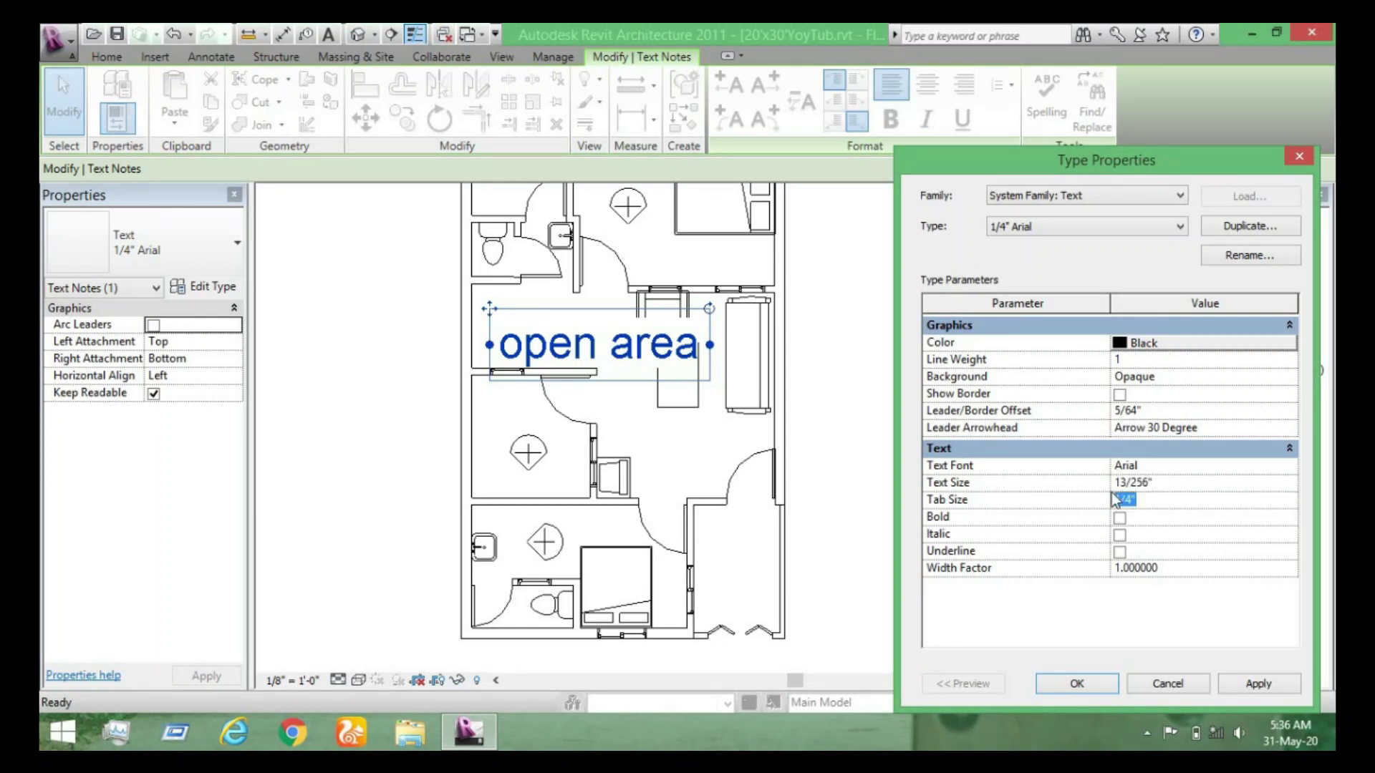
key(BackSpace)
key(Return)
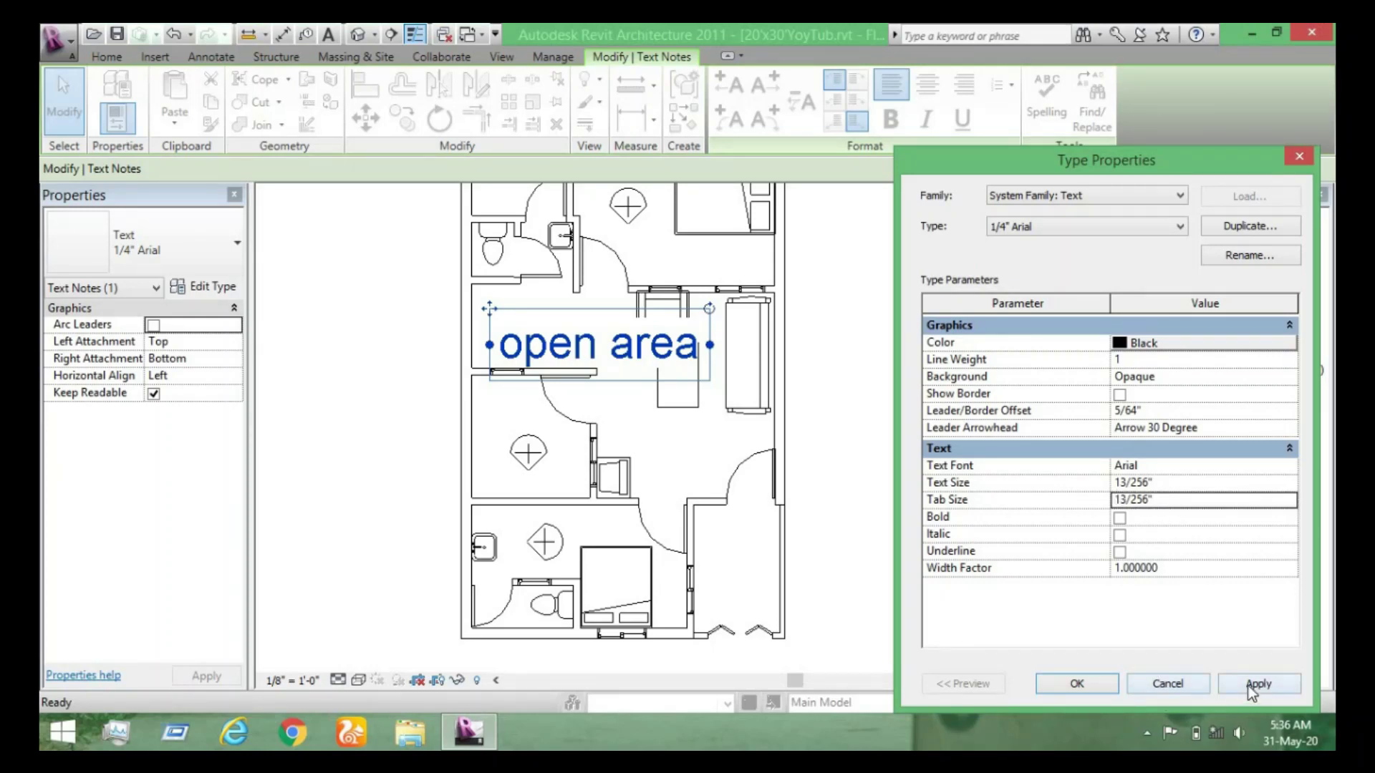
click(1248, 686)
click(1076, 682)
Zoom and pan around the plan to check the smaller 'open area' note.
scroll(519, 326, up, 2)
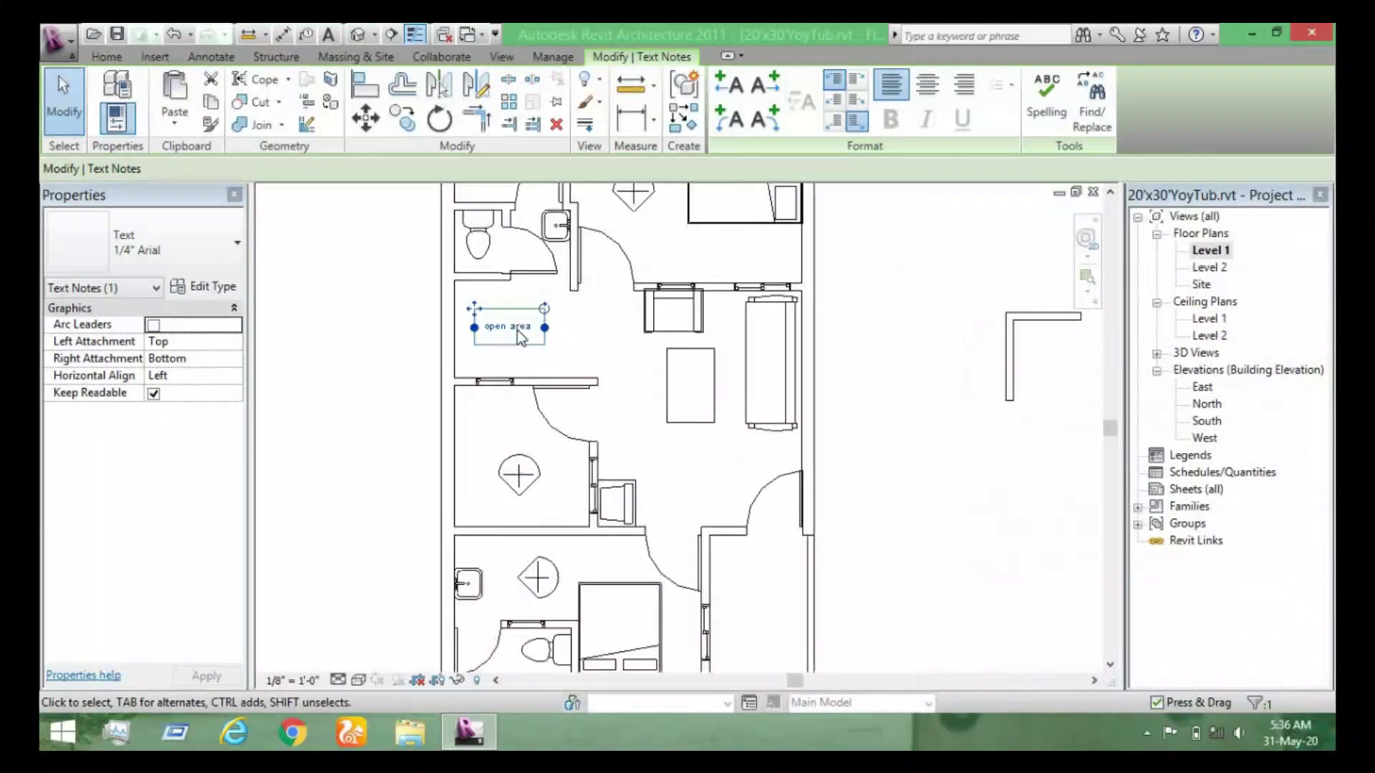
scroll(528, 337, up, 2)
scroll(482, 338, up, 2)
scroll(493, 319, up, 2)
scroll(501, 315, down, 4)
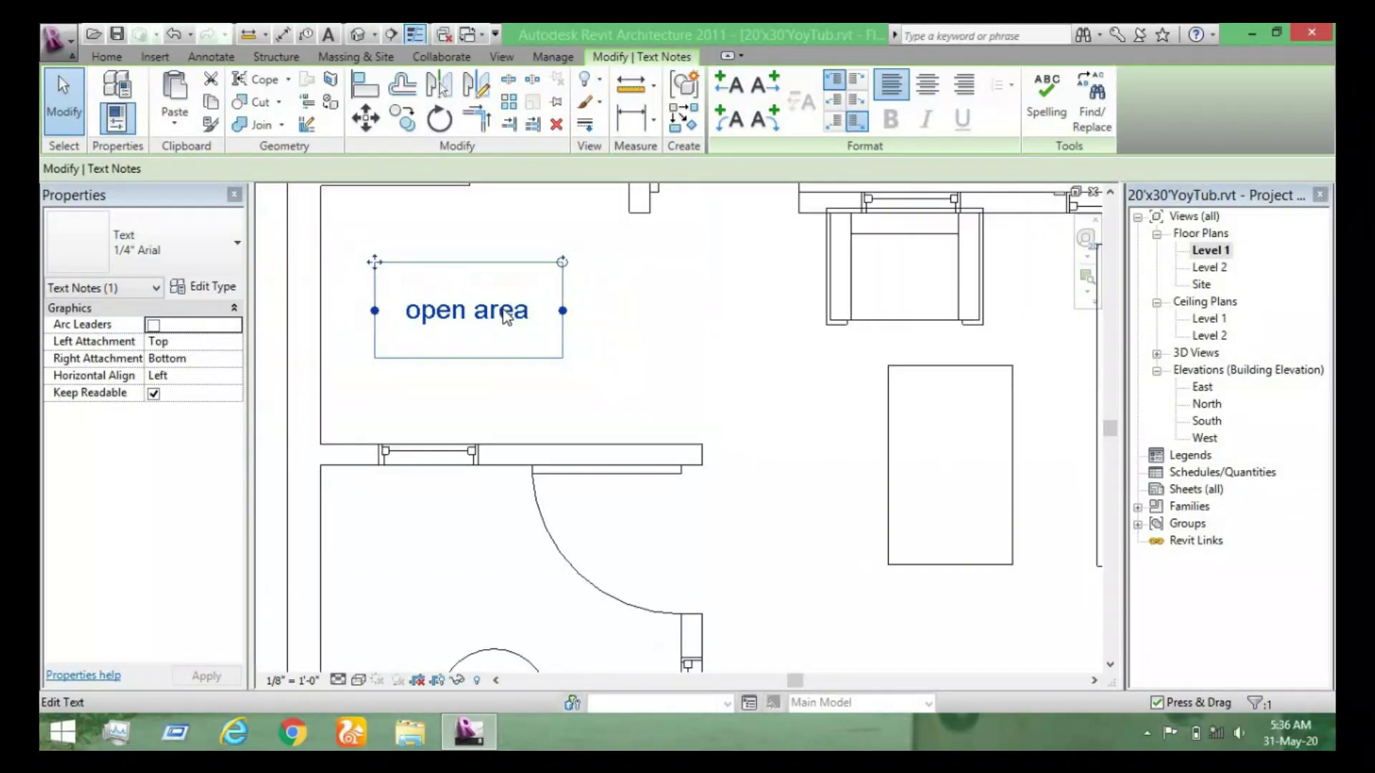
scroll(648, 369, down, 2)
middle_drag(516, 322, 630, 362)
scroll(637, 362, up, 3)
scroll(636, 360, down, 3)
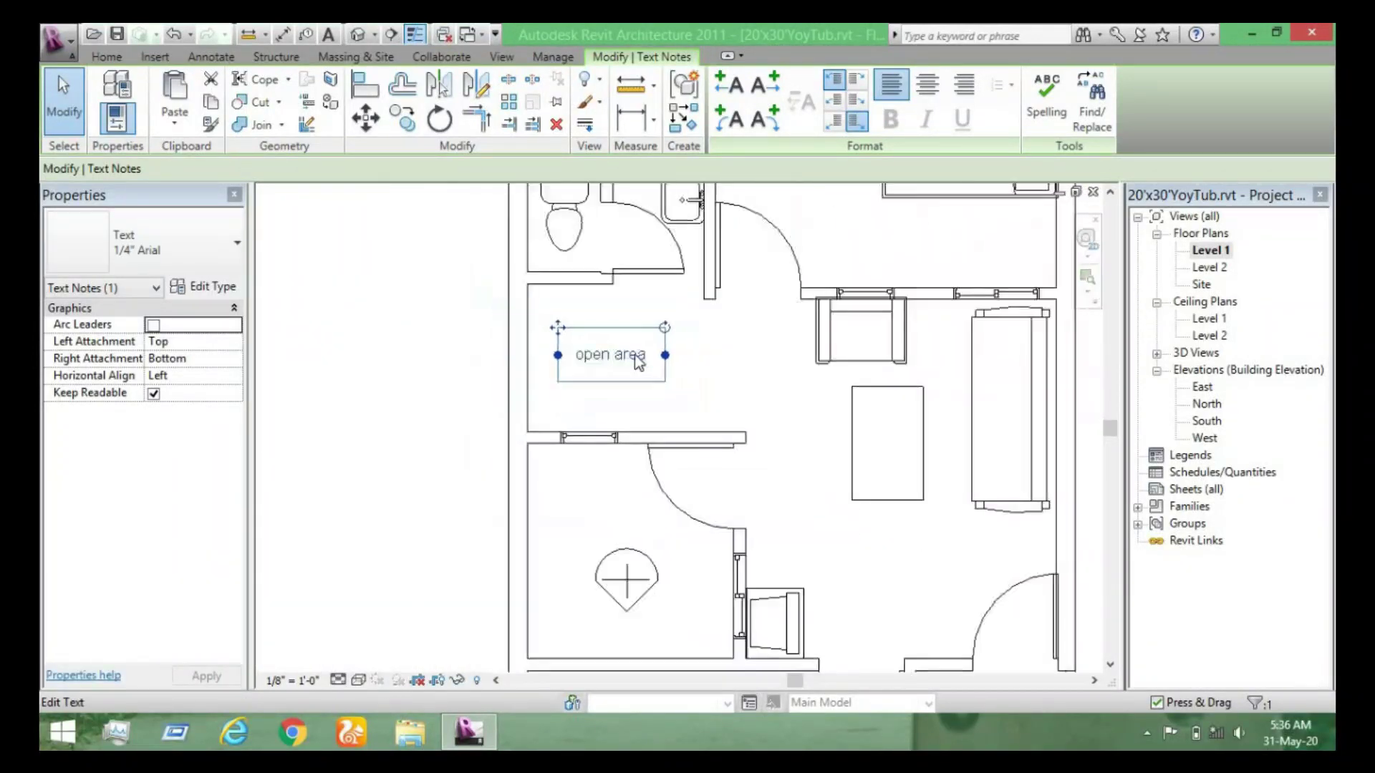
scroll(781, 404, up, 3)
click(742, 401)
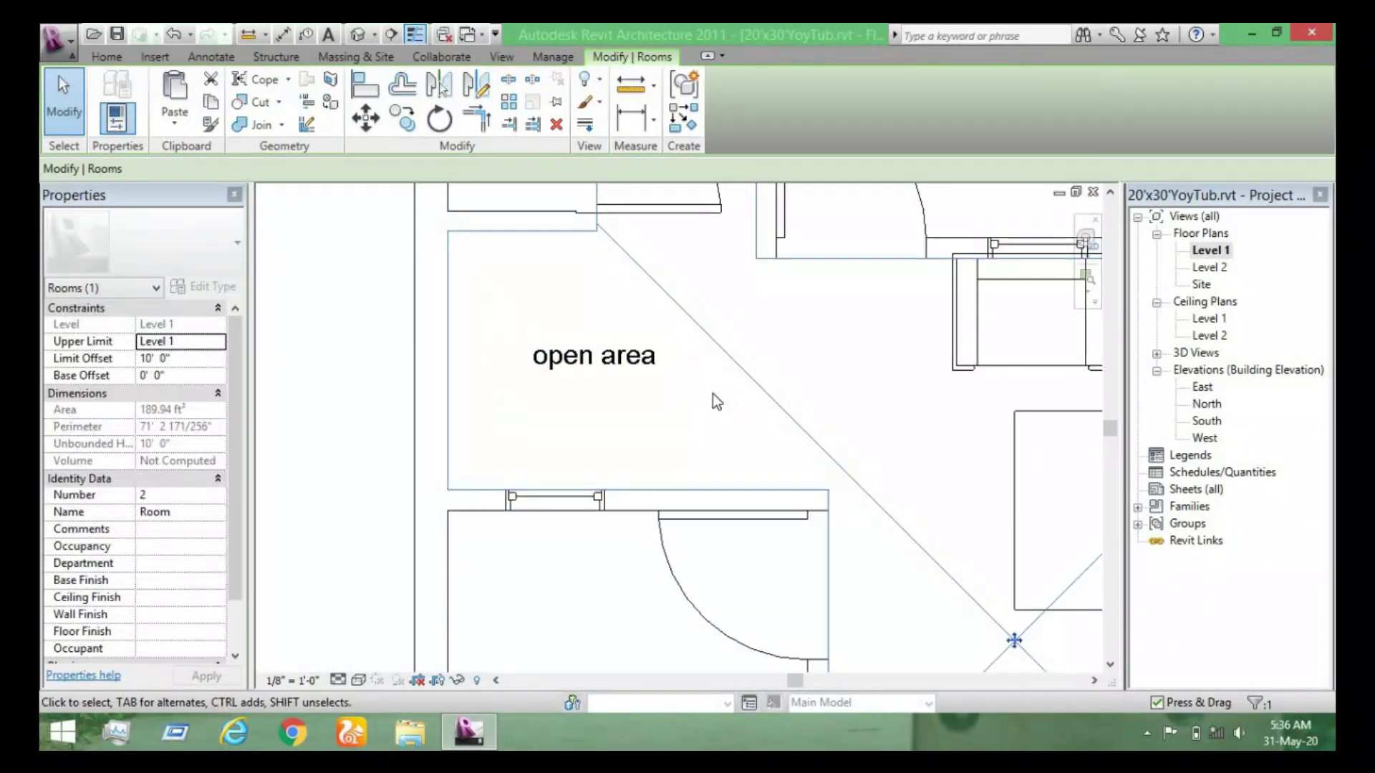
key(Escape)
Start the Window tool with the Transom with Trim 24" x 24" 2 type selected.
scroll(644, 397, down, 3)
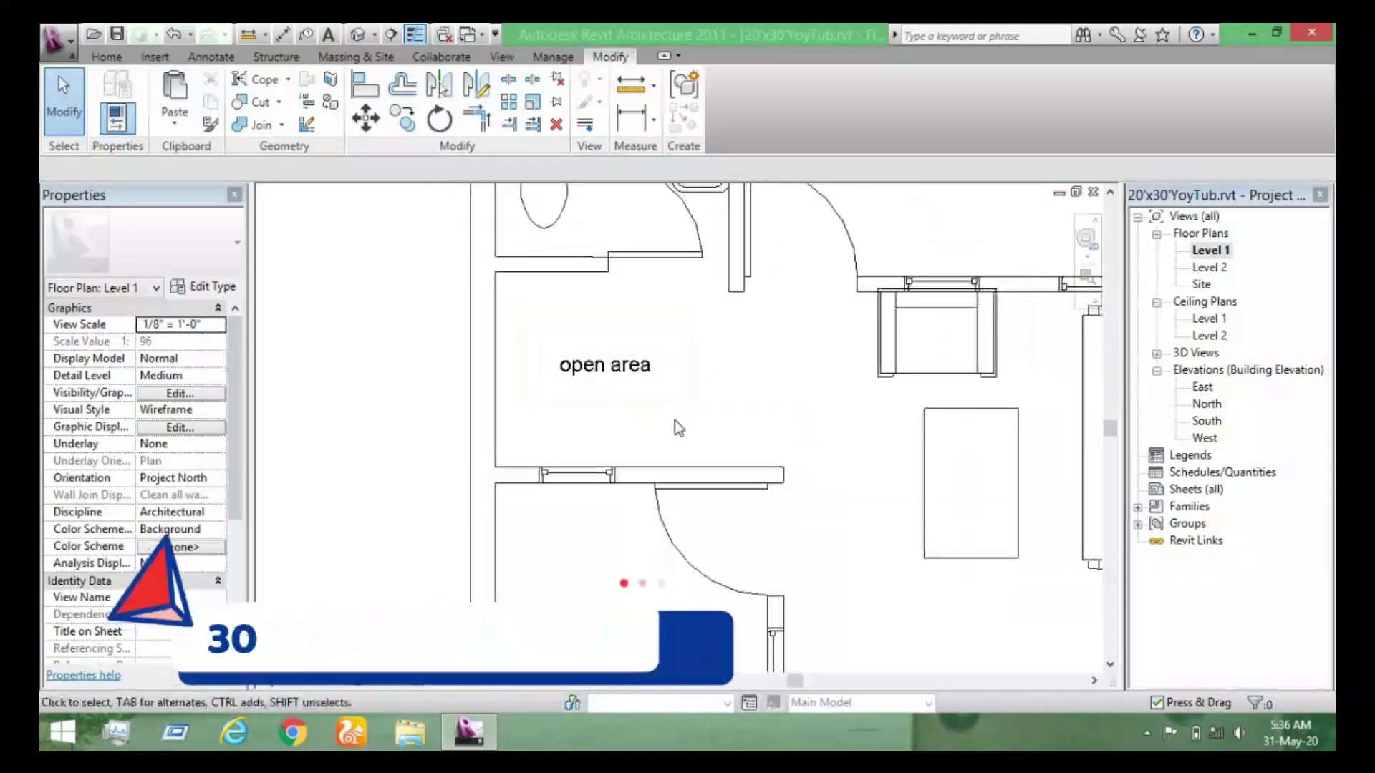
mouse_move(675, 419)
middle_down()
mouse_move(589, 417)
mouse_move(579, 400)
middle_up()
scroll(579, 400, down, 1)
key(w)
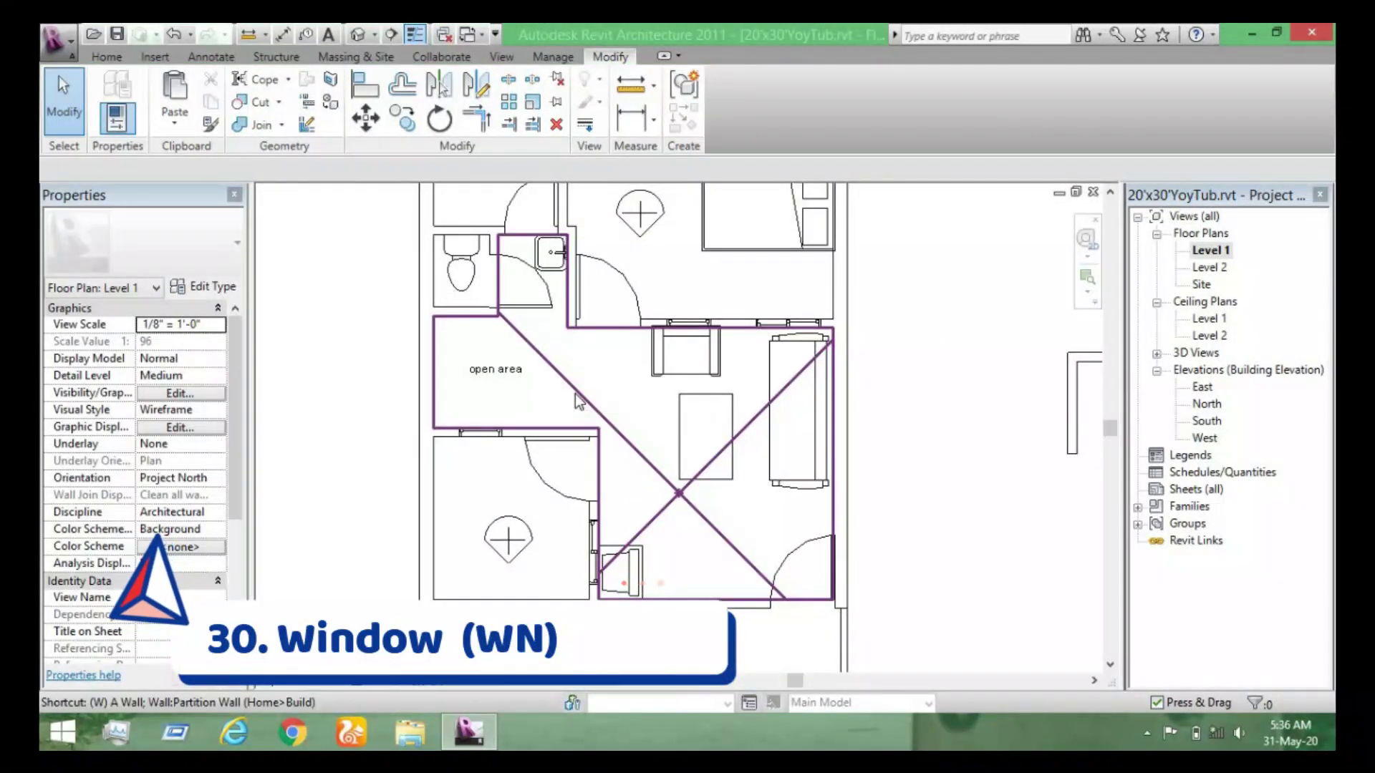
key(n)
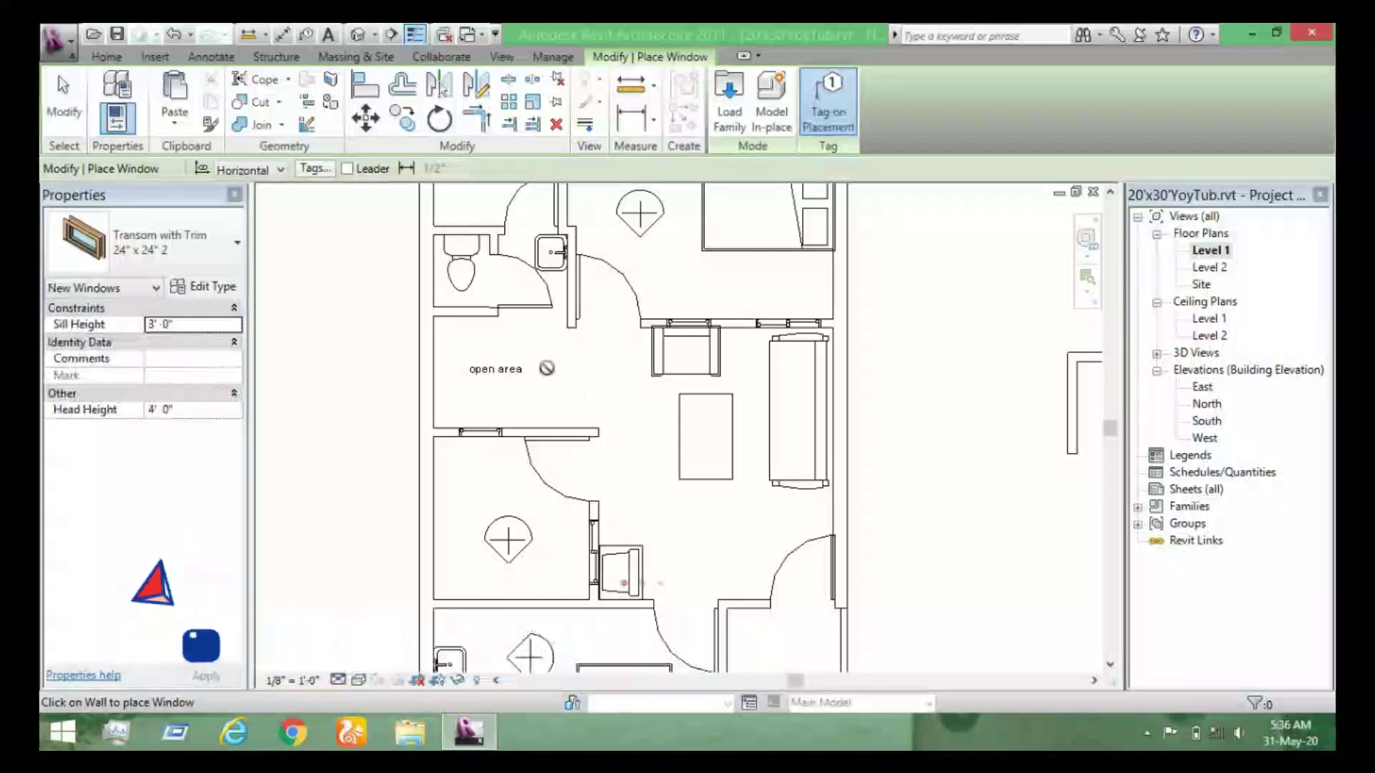
click(203, 249)
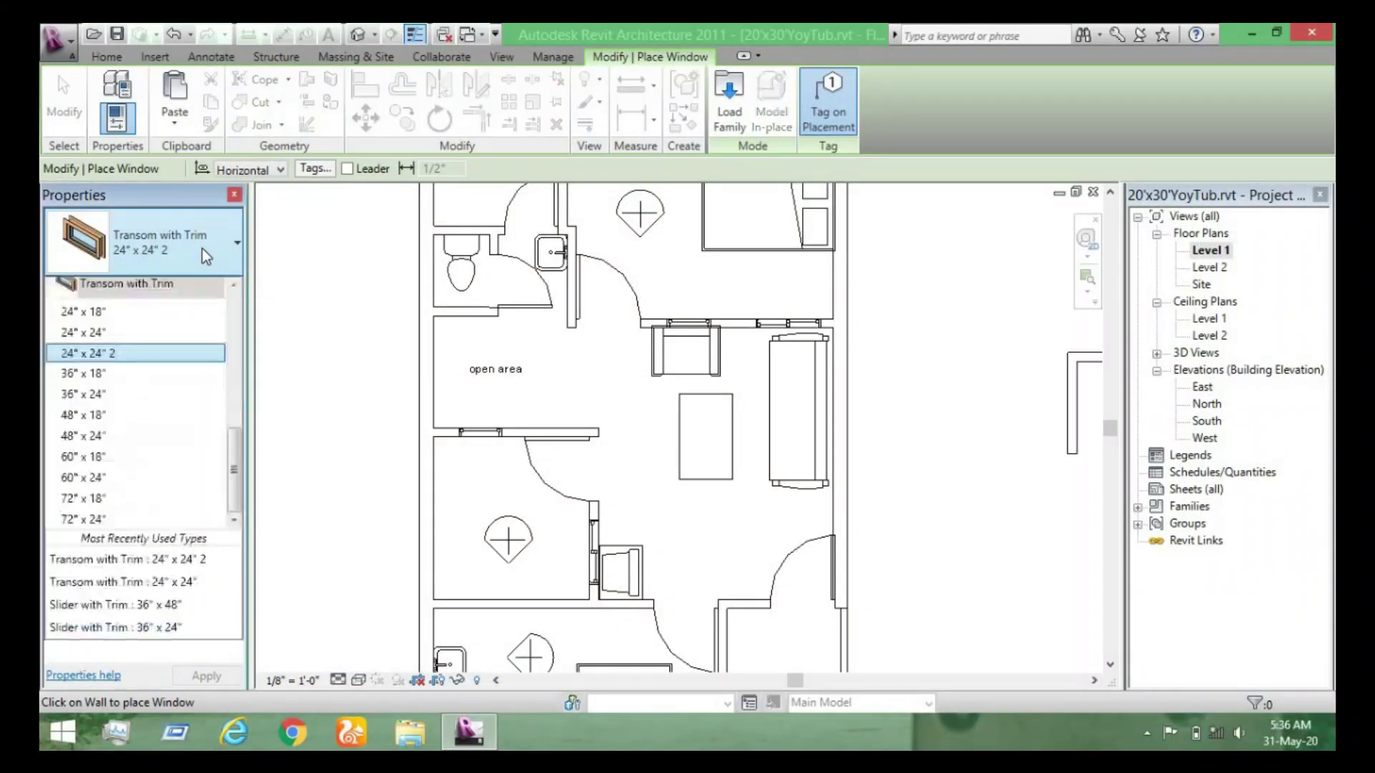
click(202, 248)
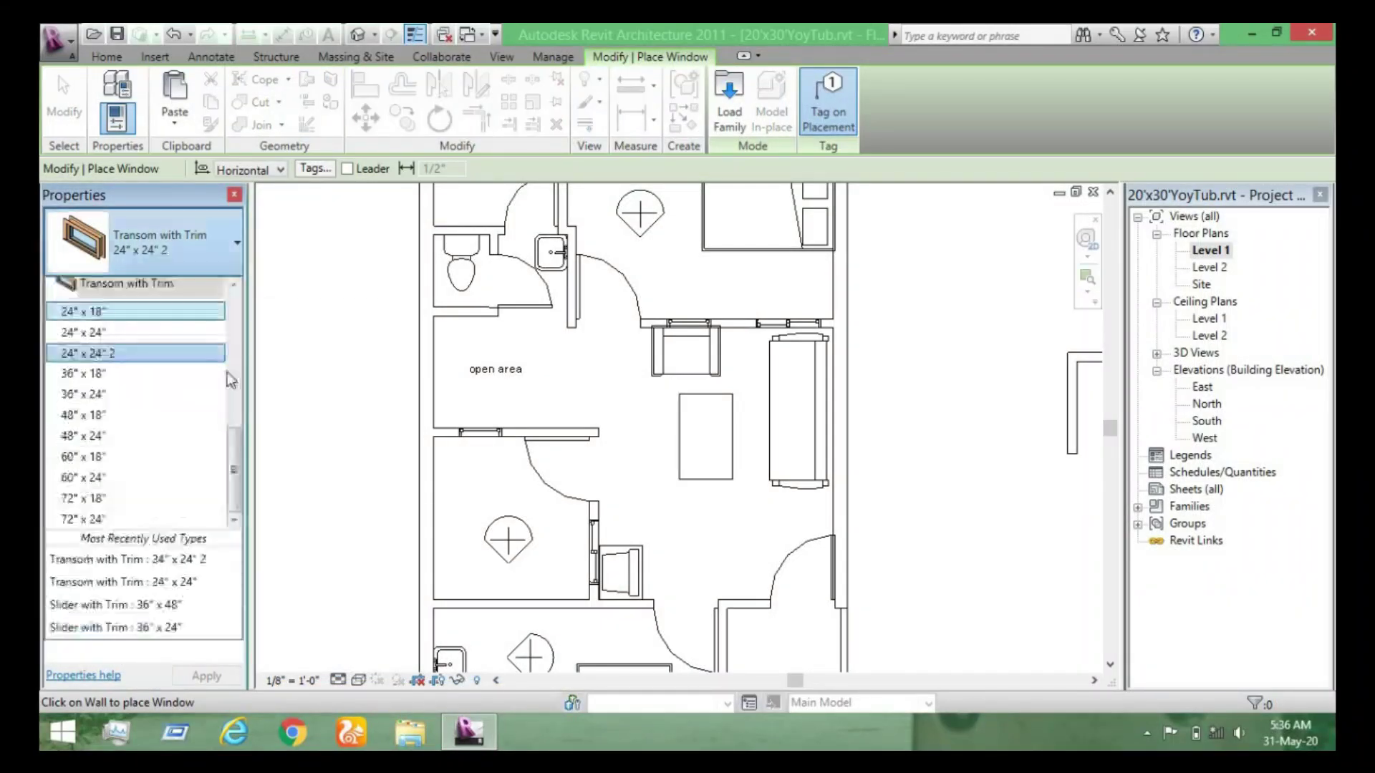
drag(234, 441, 219, 306)
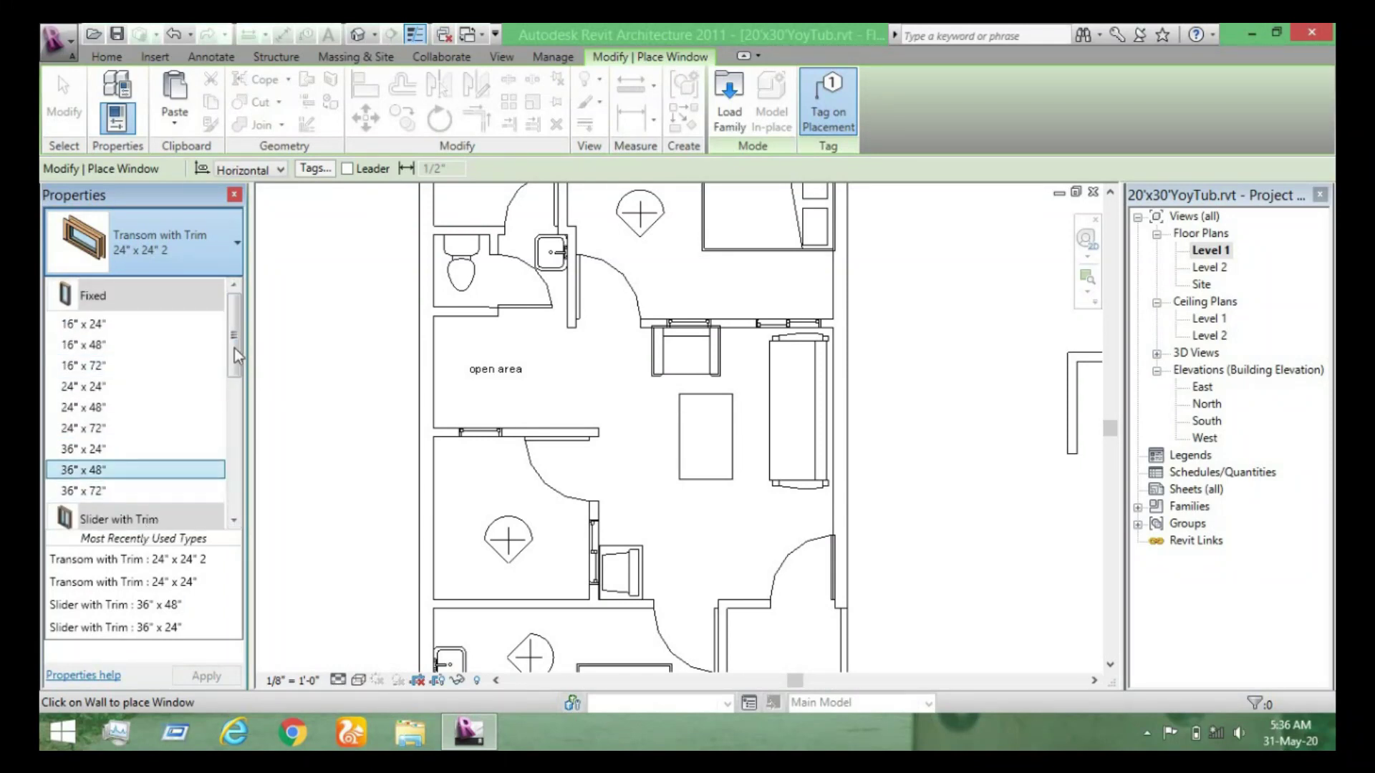
drag(236, 354, 240, 401)
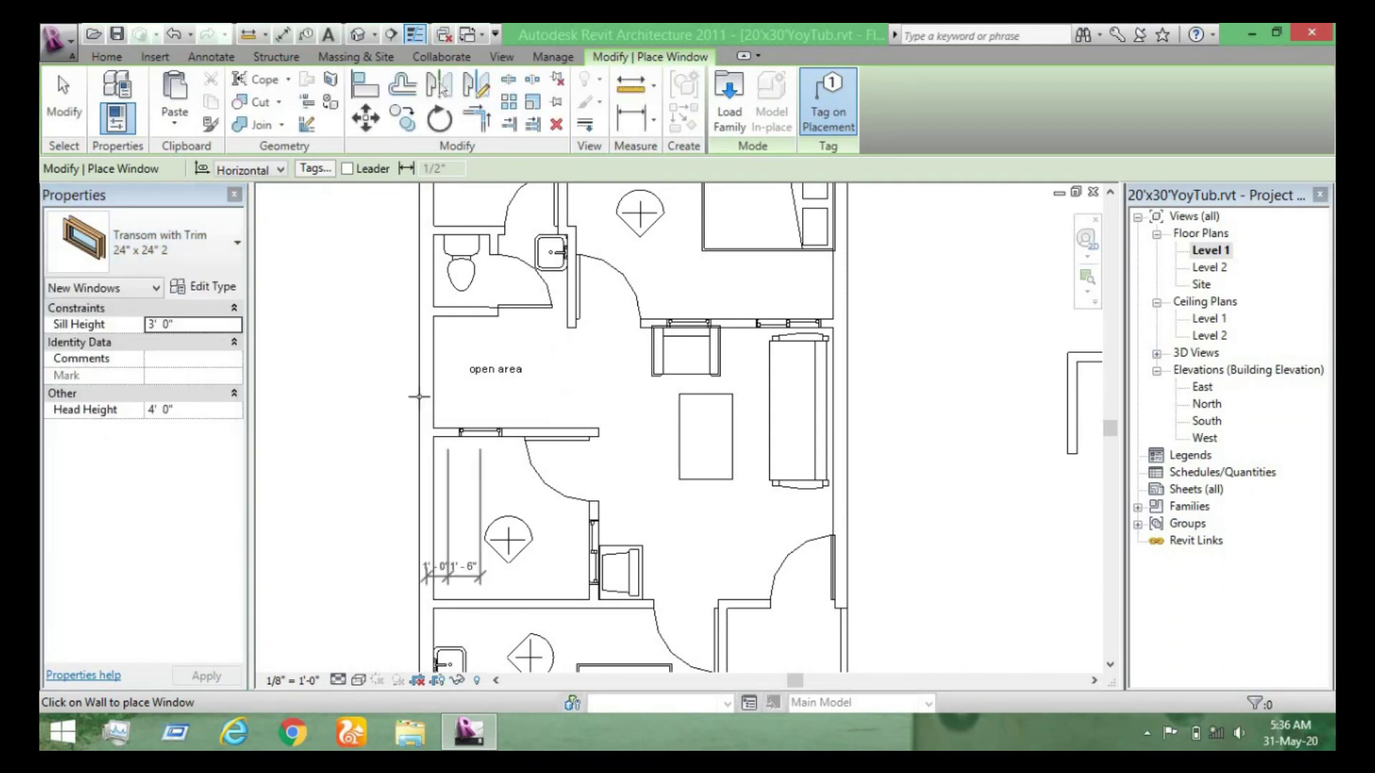
scroll(433, 362, up, 1)
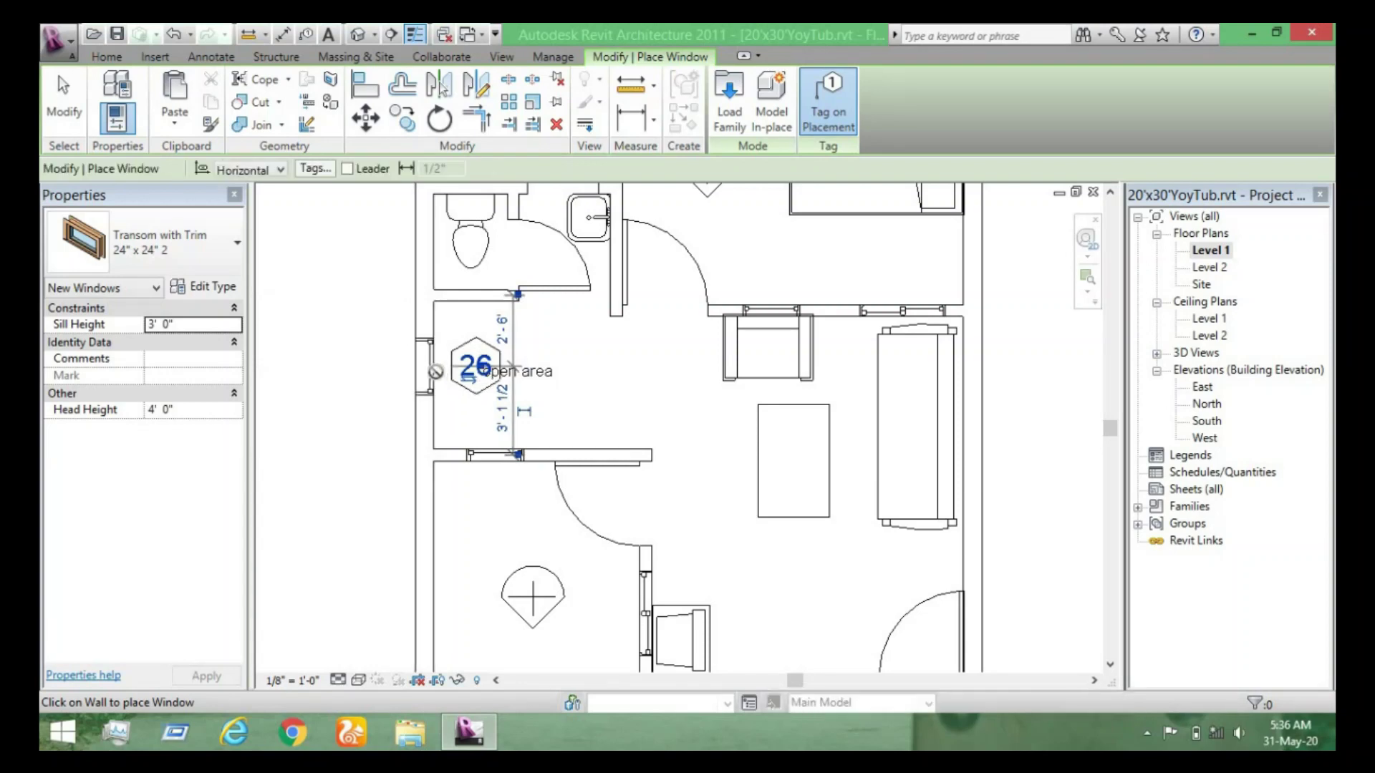
scroll(432, 367, up, 3)
scroll(514, 517, down, 5)
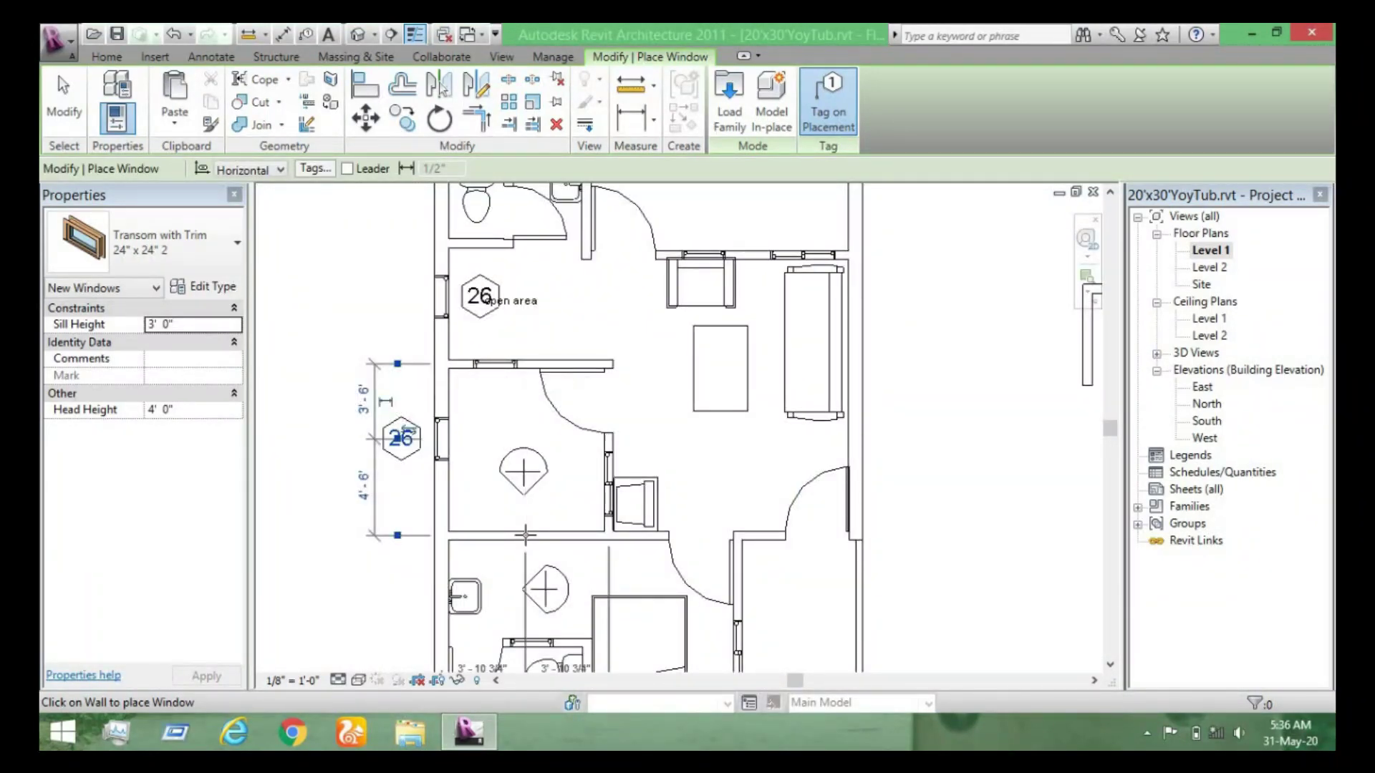
Place the 24" x 24" window on the open area's left wall, tagged 26.
click(441, 438)
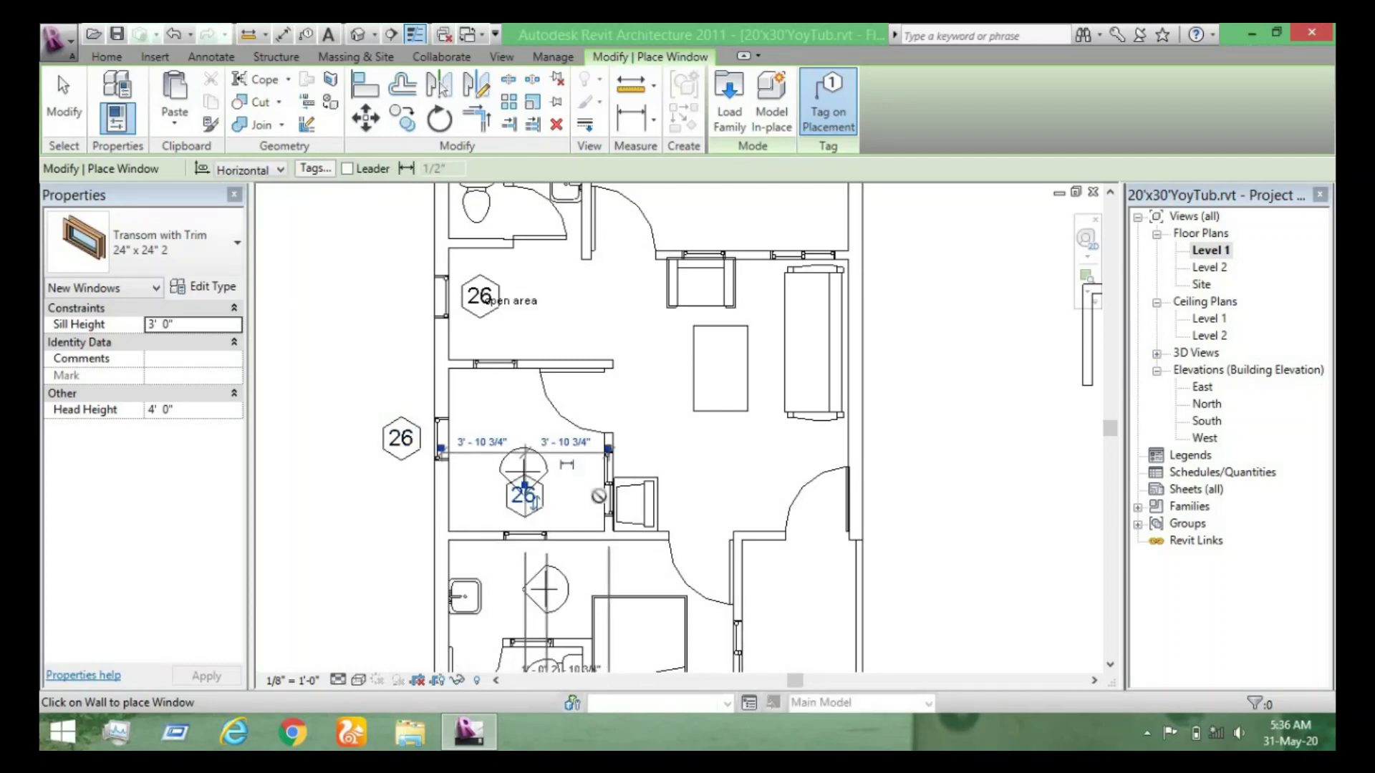
scroll(538, 446, down, 2)
scroll(535, 423, down, 2)
scroll(532, 399, down, 1)
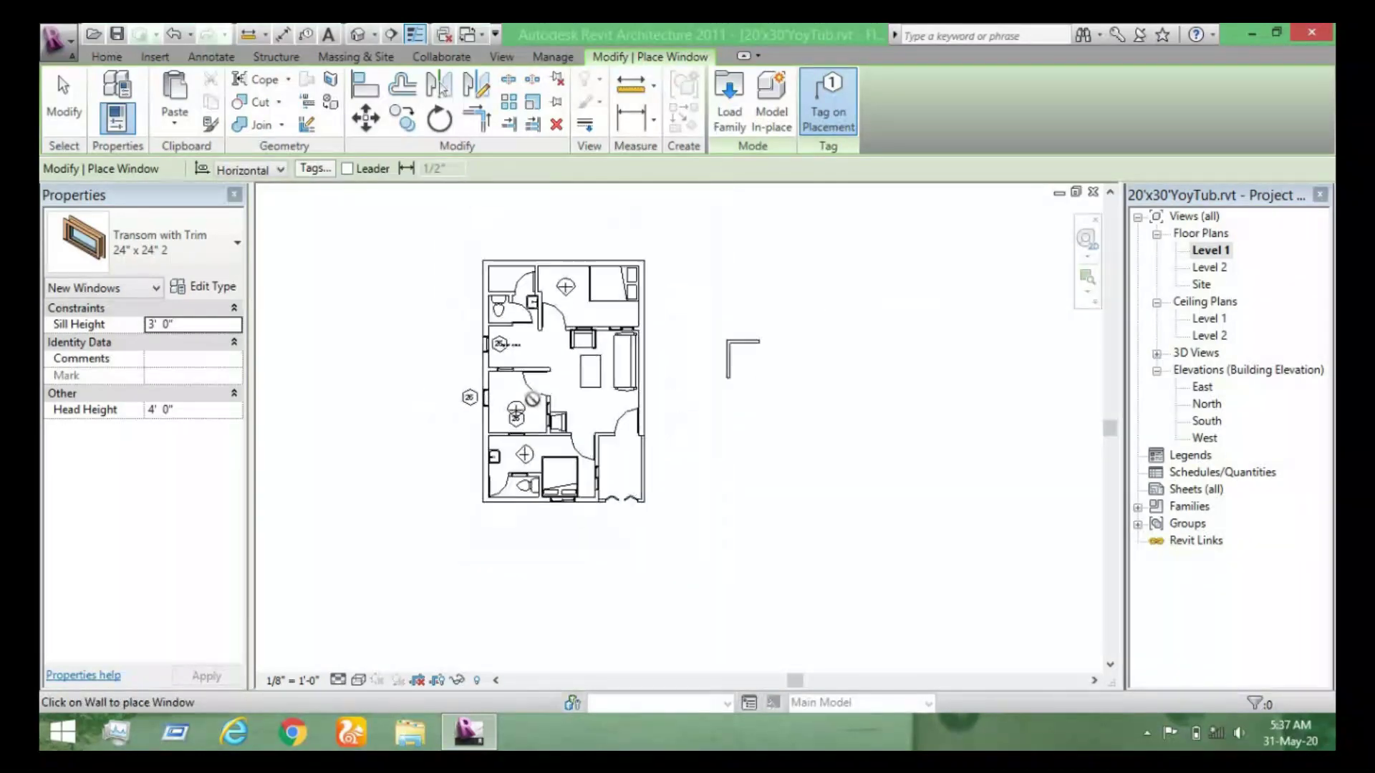
scroll(532, 399, up, 1)
scroll(534, 401, up, 1)
scroll(536, 406, up, 1)
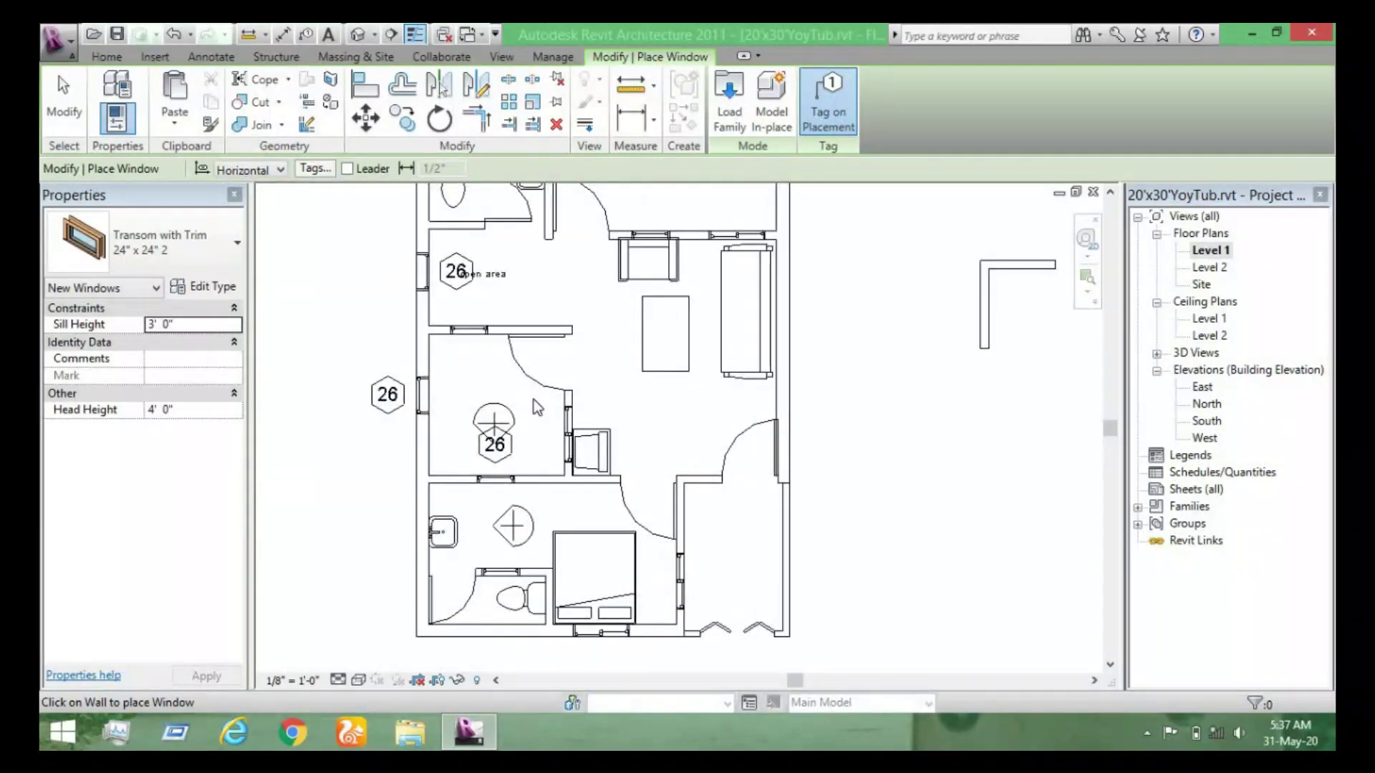
key(Escape)
scroll(534, 397, up, 1)
Restart window placement with the WN shortcut.
key(w)
key(n)
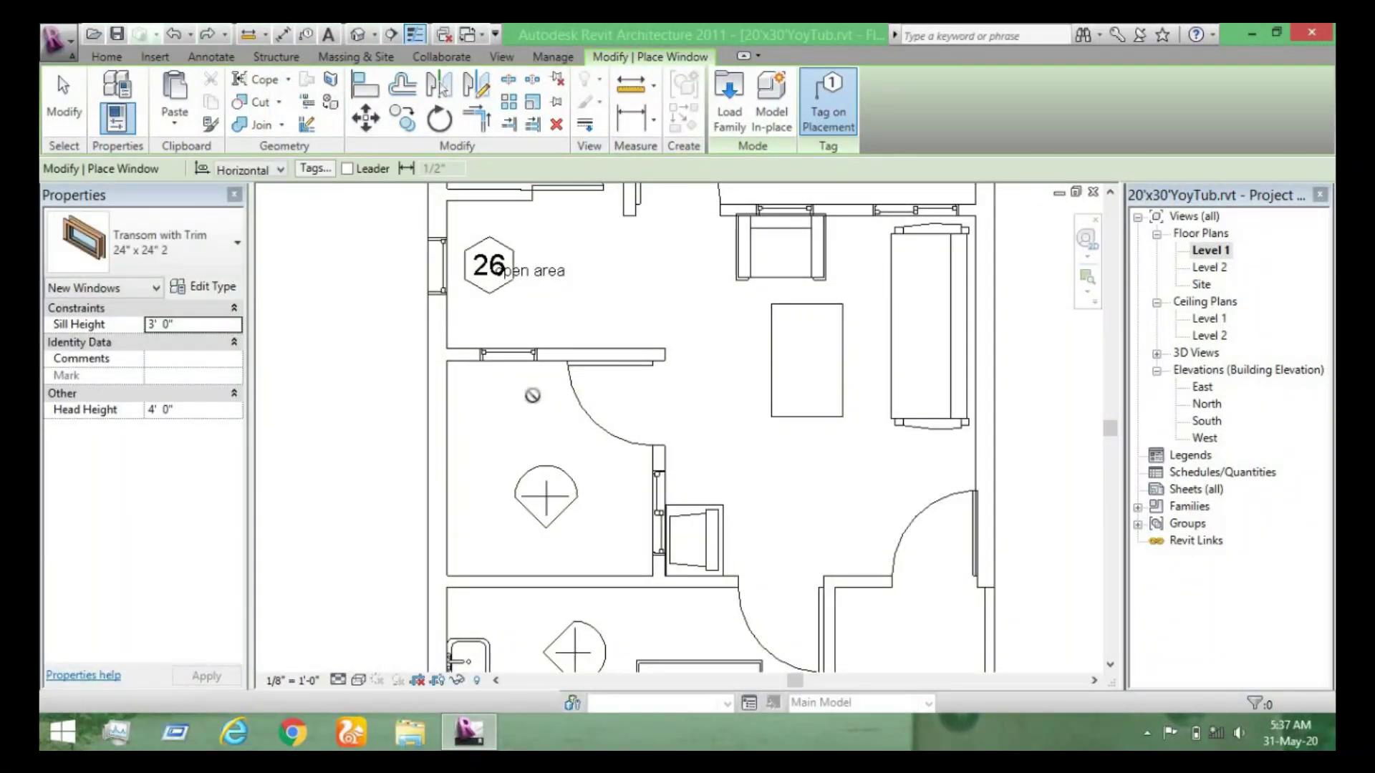
scroll(532, 396, down, 2)
scroll(502, 422, down, 1)
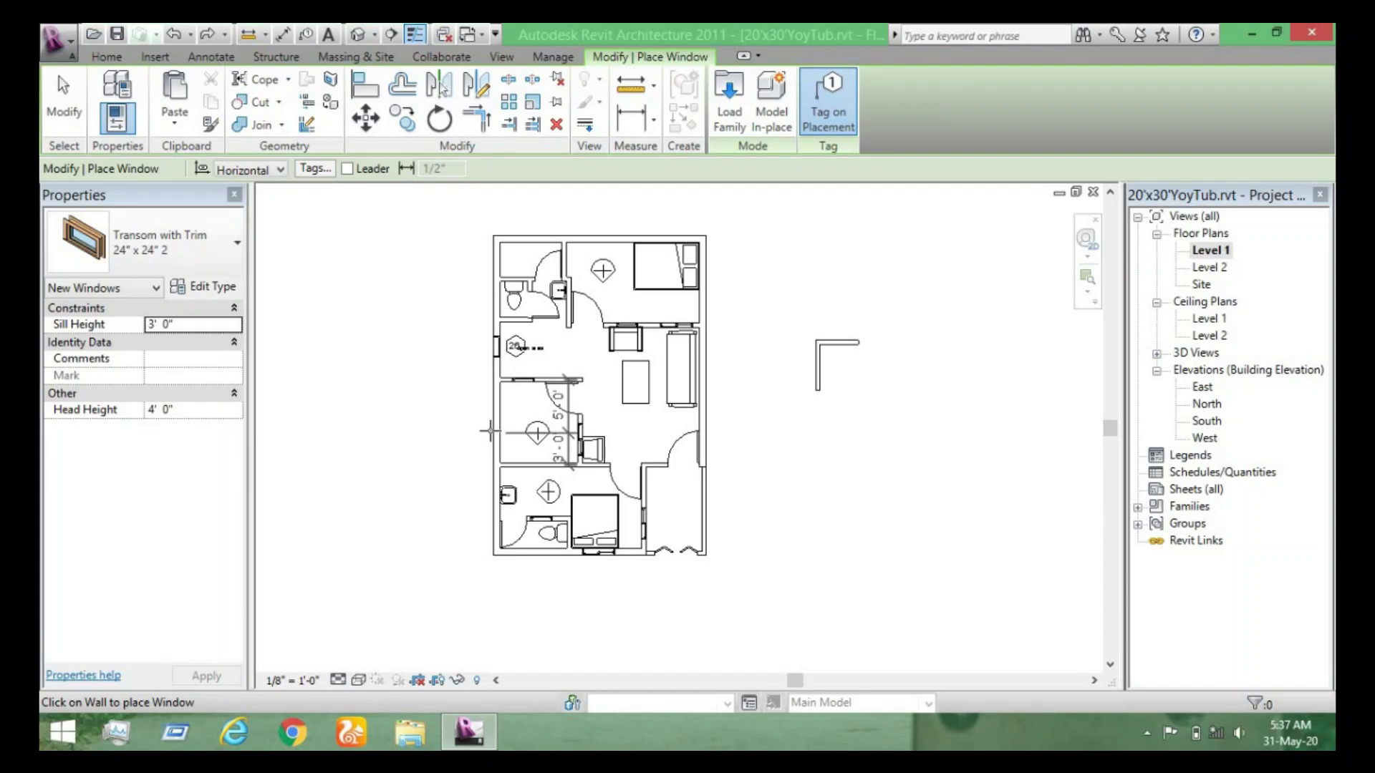